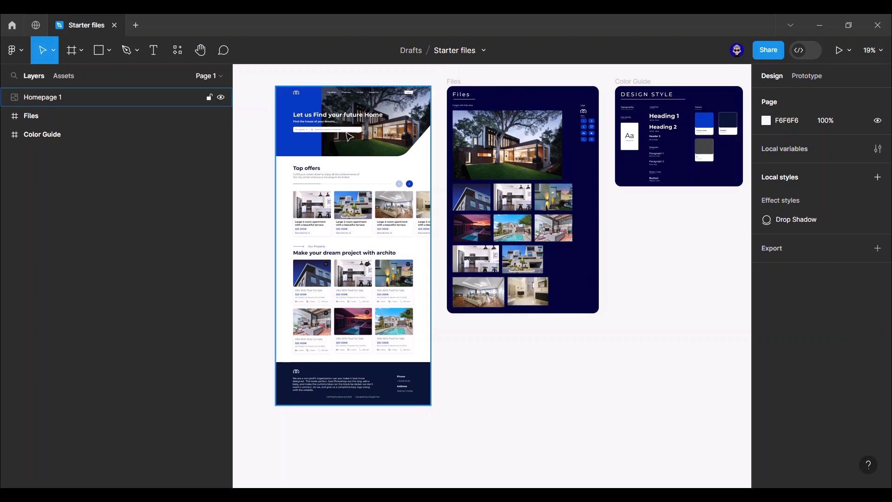
- Look over the starter frames and inspect the Headers and P swatches in the Color Guide
scroll(349, 137, "up", 5)
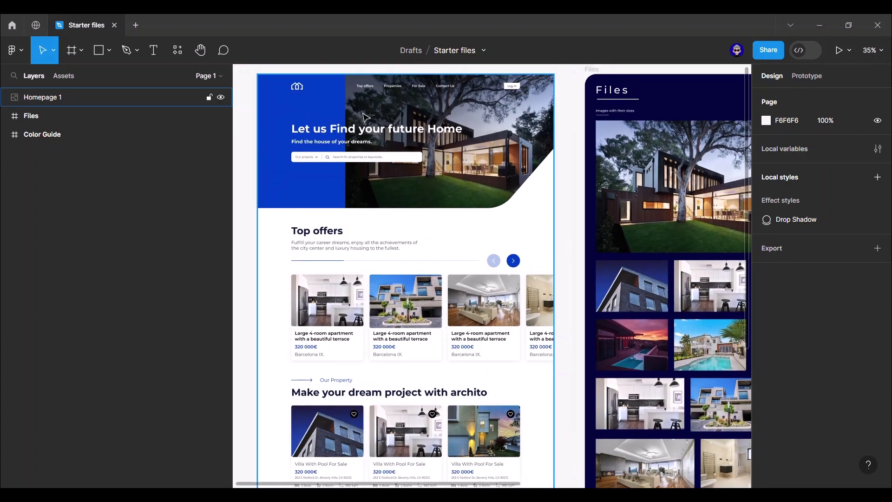
scroll(574, 187, "down", 5)
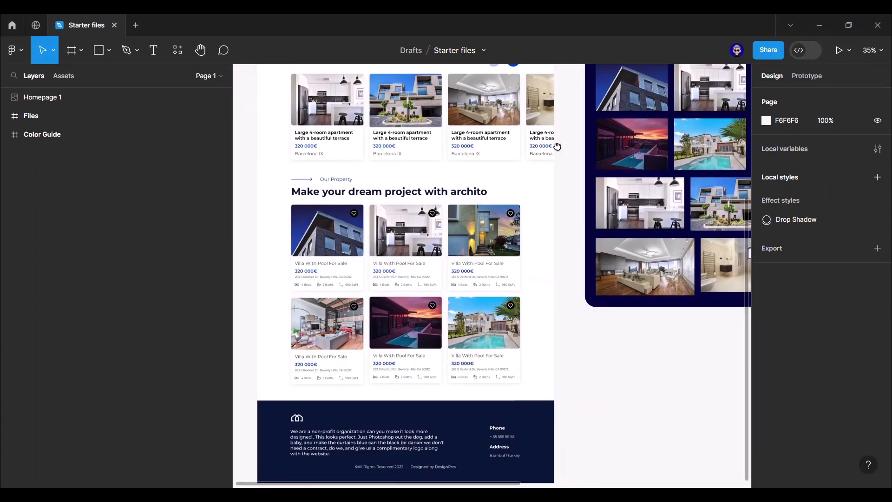
scroll(557, 147, "right", 6)
scroll(557, 147, "up", 4)
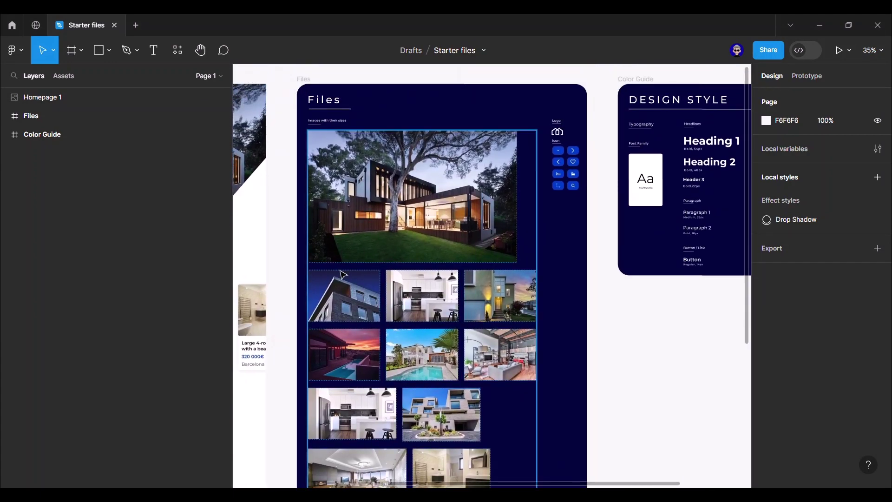
scroll(583, 111, "up", 8)
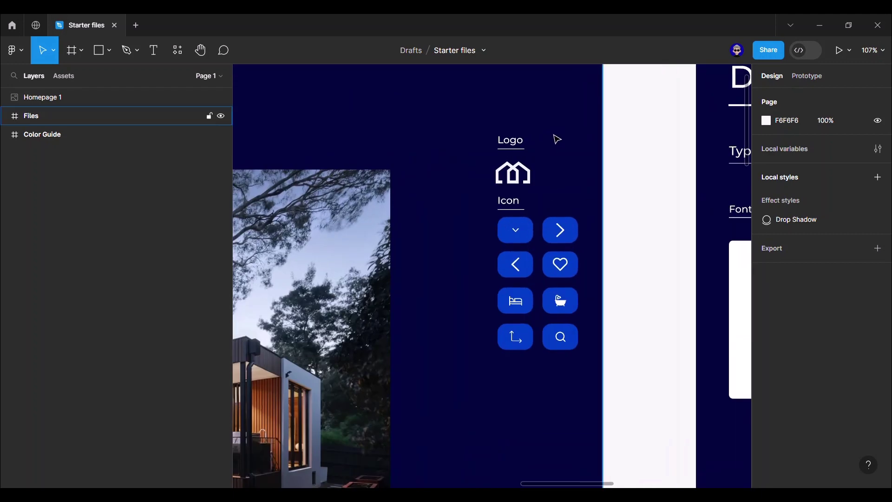
scroll(605, 311, "down", 6)
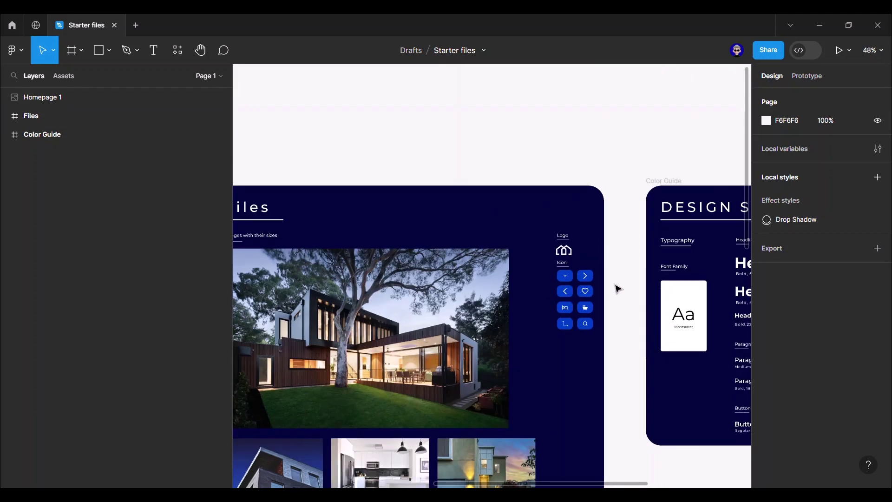
left_click_drag(599, 268, 302, 233)
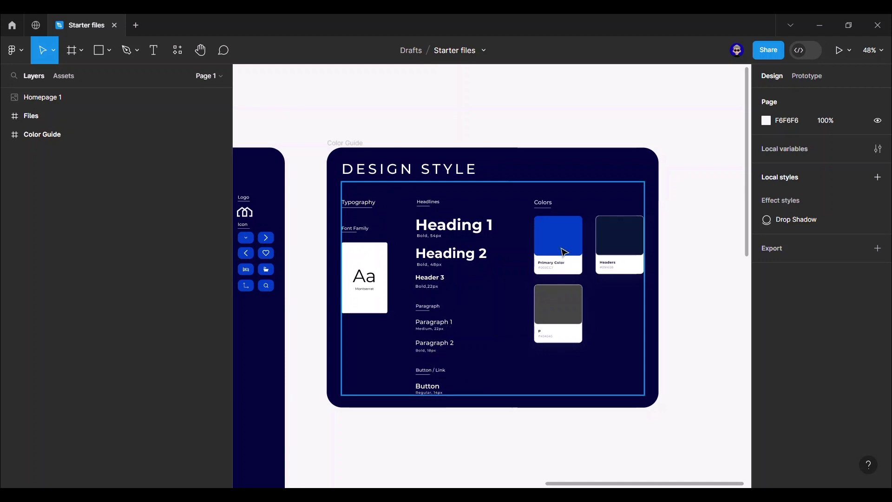
left_click(619, 247, "ctrl")
left_click(581, 302, "ctrl")
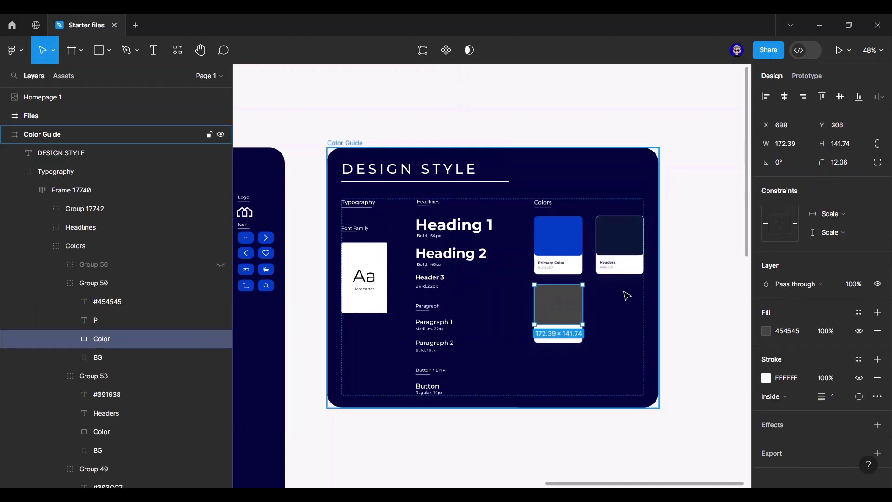
left_click(663, 282)
- Marquee-select the Homepage 1, Files and Color Guide frames together
scroll(665, 279, "down", 5)
left_click_drag(584, 380, 655, 313)
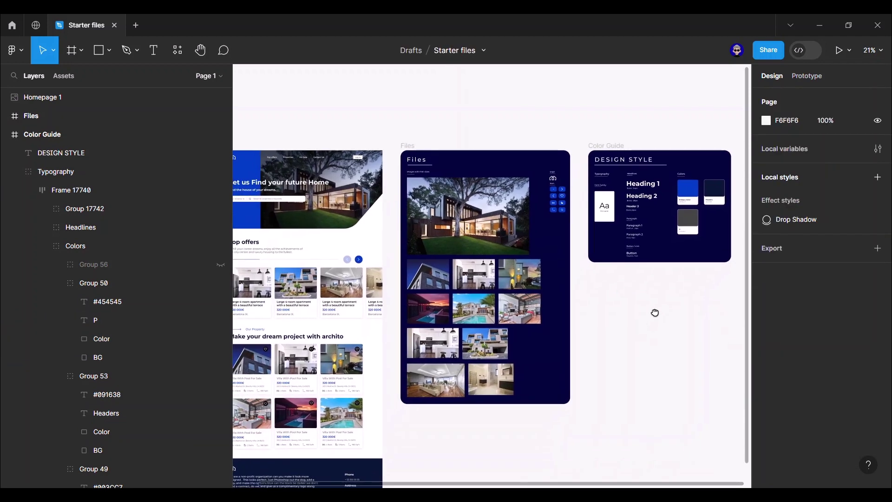
scroll(655, 312, "down", 3)
left_click_drag(372, 439, 639, 177)
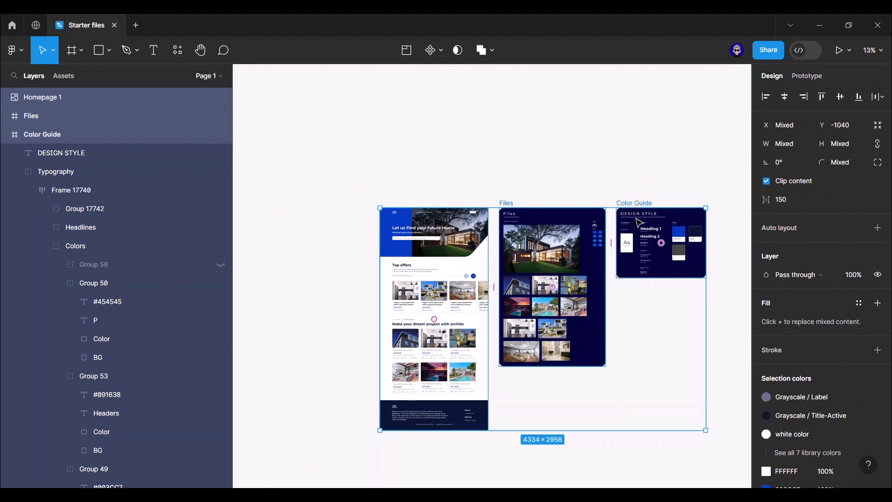
- Copy the three frames and paste them into a new blank design file
right_click(639, 223)
left_click(641, 112)
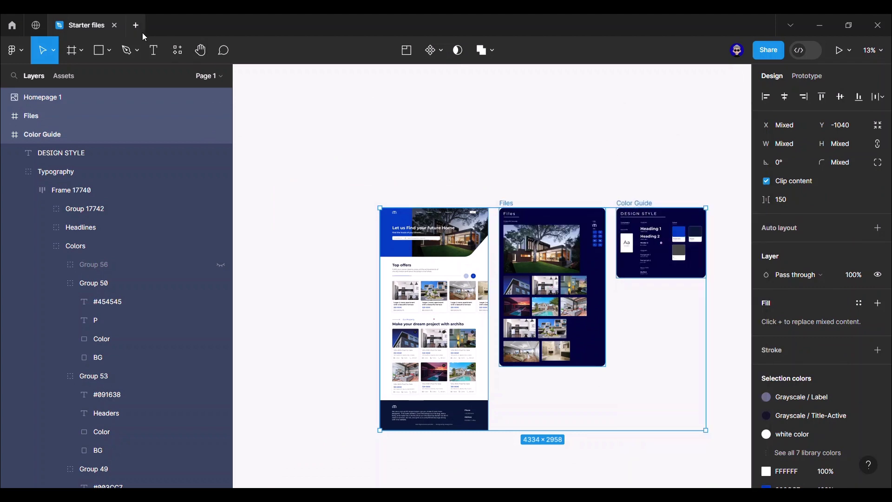
left_click(137, 26)
left_click(392, 205)
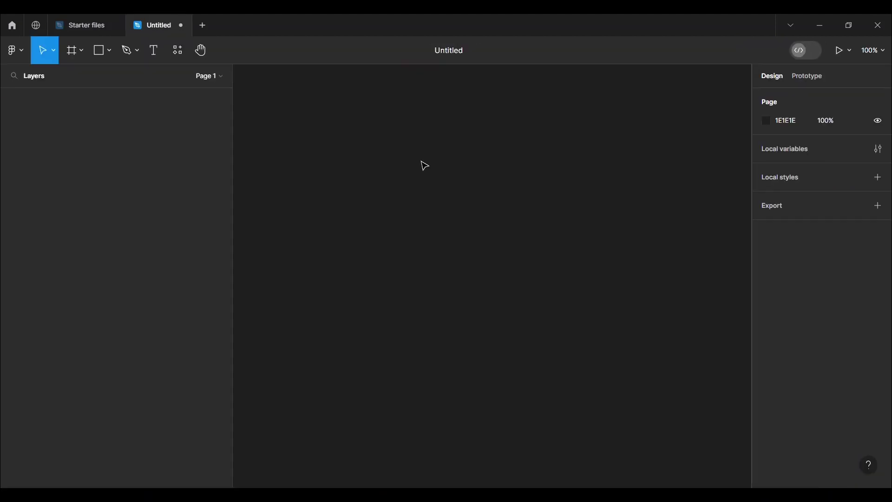
right_click(423, 164)
left_click(446, 174)
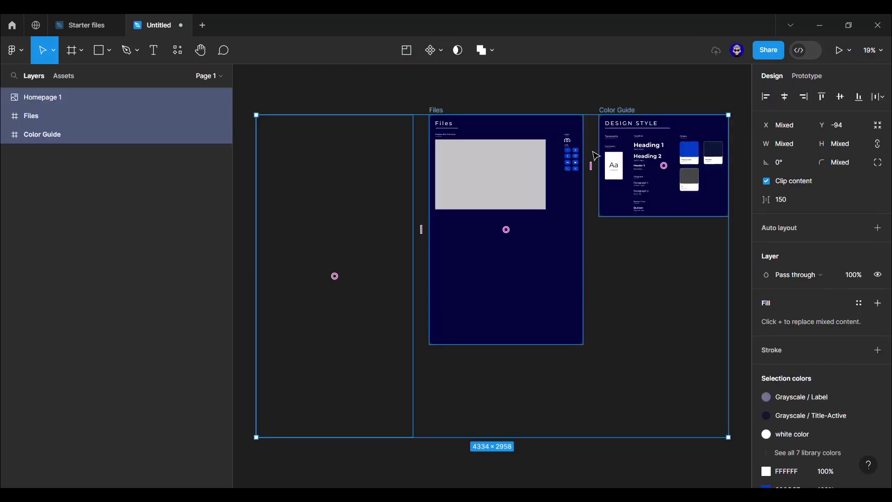
- Name the new design file 'Homepage'
left_click(567, 93)
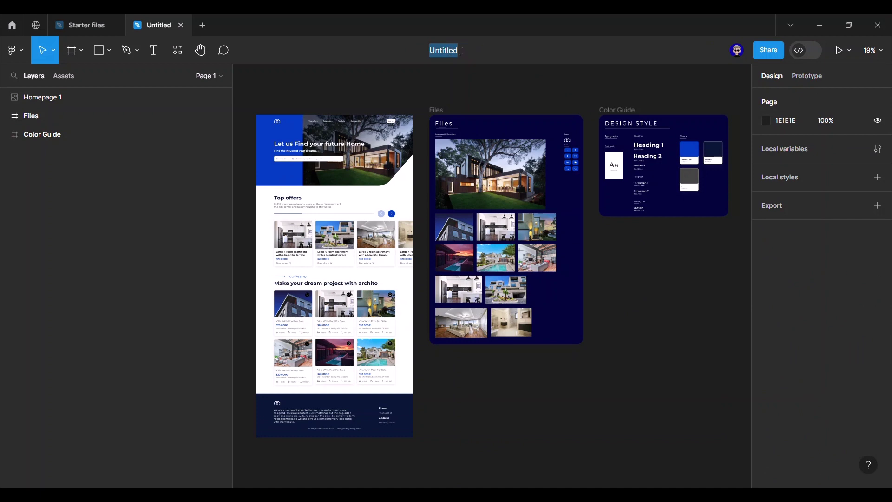
type("Homepage")
key("Return")
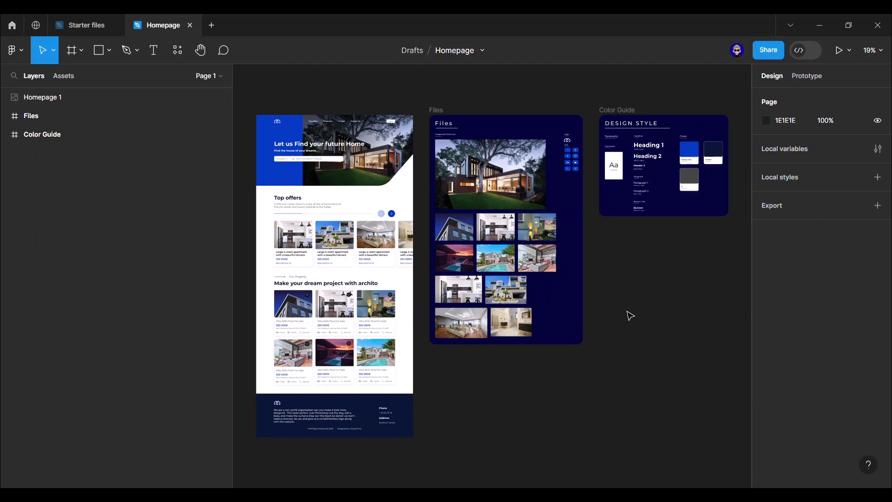
- Set the page background colour to F2F2F2
left_click(766, 121)
mouse_move(673, 157)
left_mouse_down()
mouse_move(615, 153)
mouse_move(613, 141)
left_mouse_up()
left_click(741, 123)
scroll(584, 285, "right", 3)
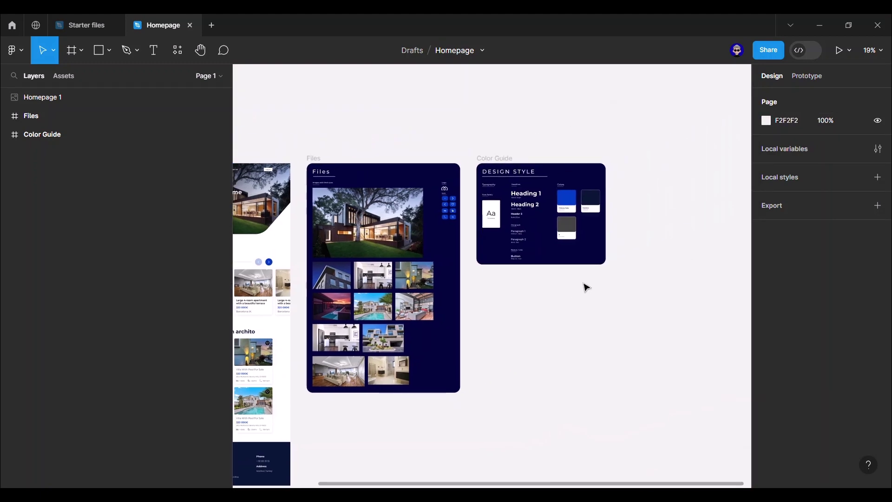
scroll(585, 196, "up", 8, "ctrl")
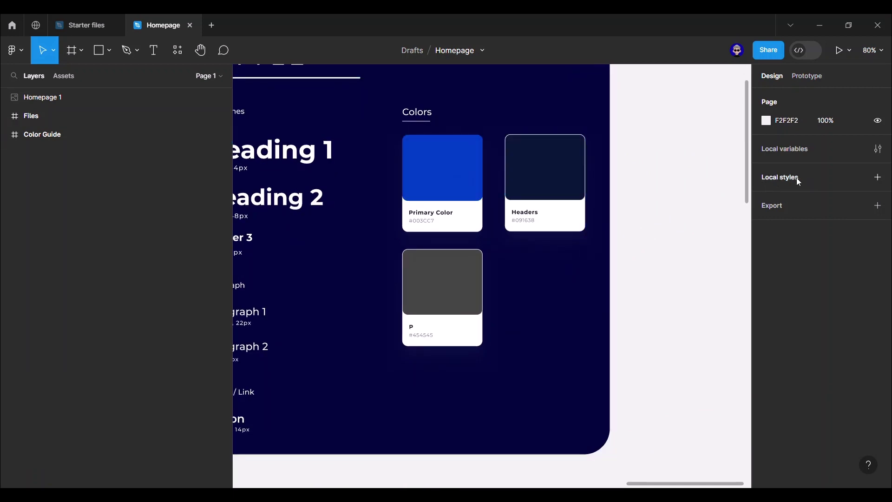
- Create 'Primary color' and 'Headers' colour styles from their Color Guide swatches
left_click(462, 185, "ctrl")
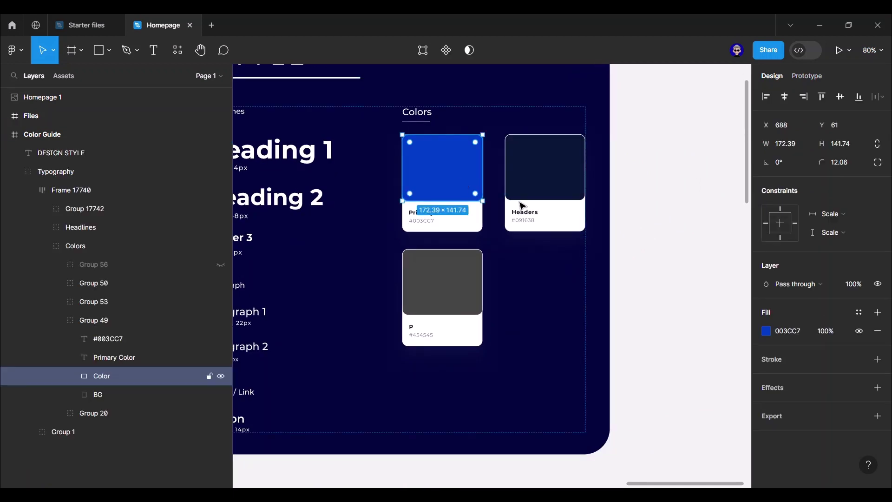
left_click(858, 312)
left_click(723, 316)
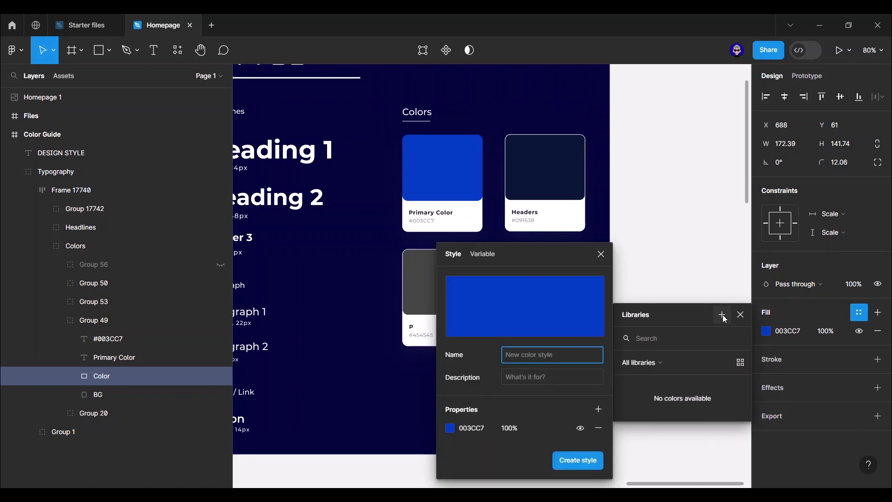
type("Primary color")
key("Return")
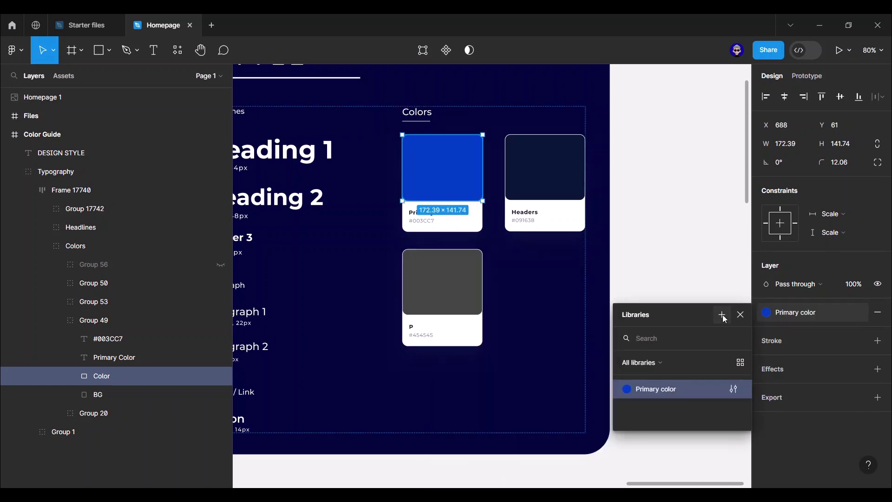
left_click(532, 175)
left_click(858, 313)
left_click(722, 314)
type("Headers")
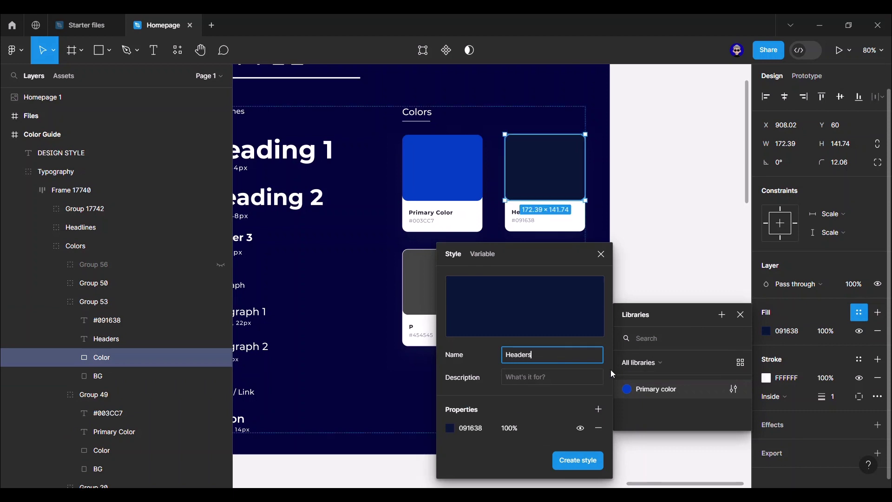
key("Return")
- Create a 'P' colour style from the grey swatch
left_click(442, 282)
left_click(859, 312)
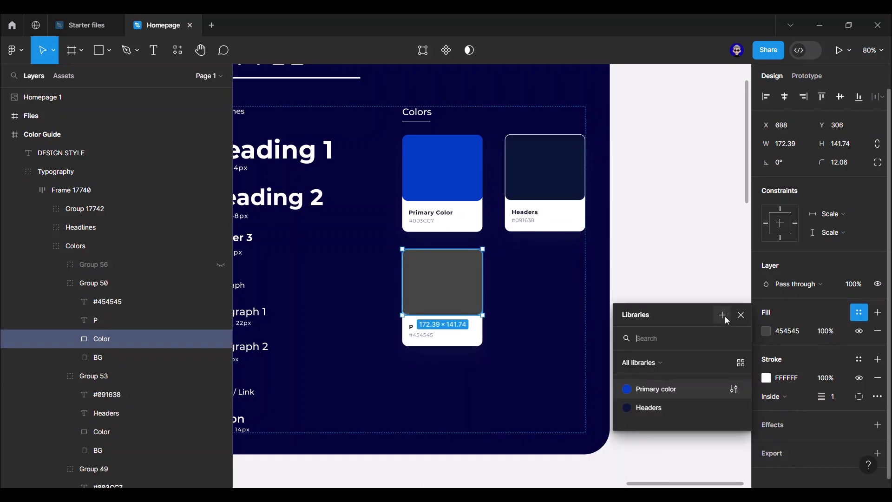
left_click(722, 314)
type("P")
key("Return")
left_click(665, 274)
scroll(665, 274, "down", 3)
scroll(665, 274, "down", 8)
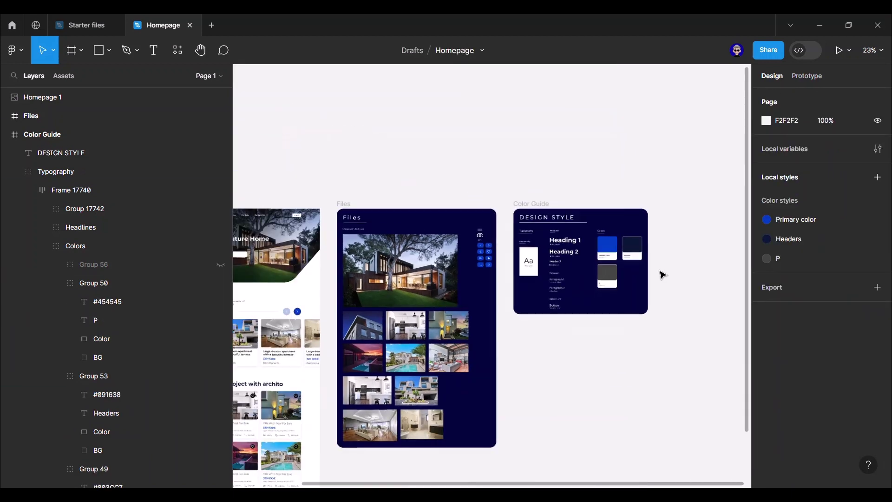
- Add a 1440×1024 desktop frame left of Homepage 1 and stretch it taller
left_click_drag(322, 289, 410, 313)
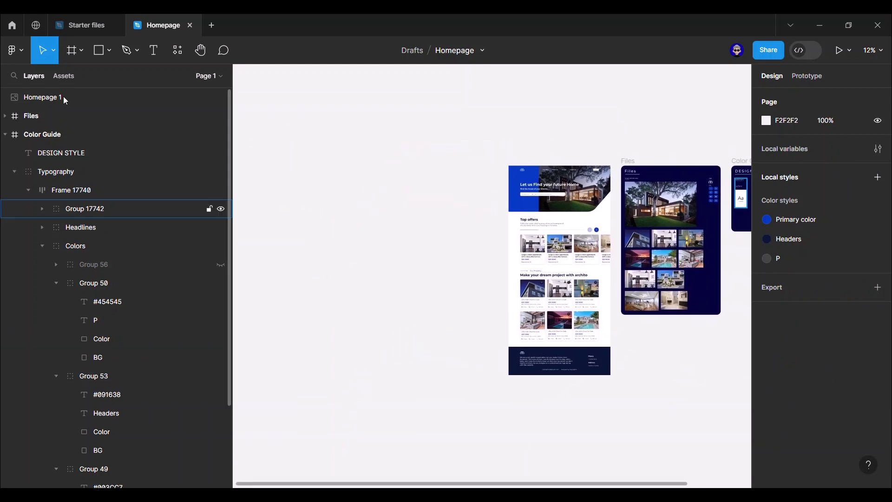
left_click(73, 50)
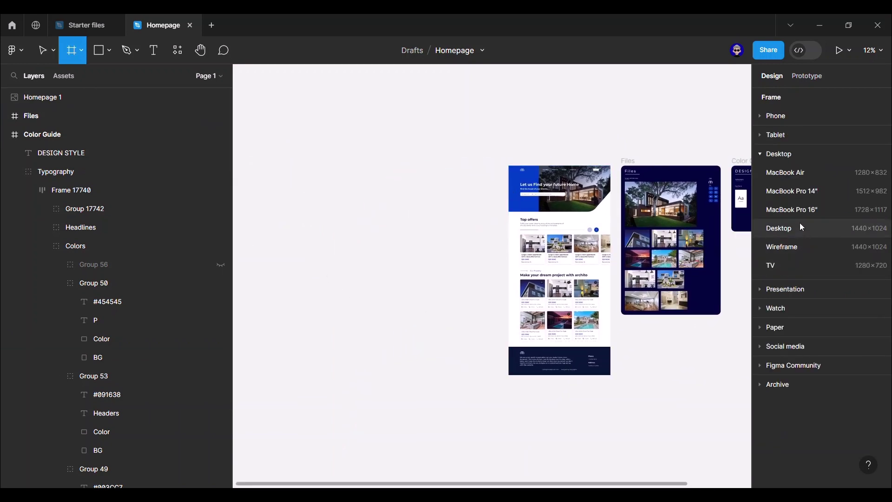
left_click(794, 228)
left_click_drag(695, 269, 418, 215)
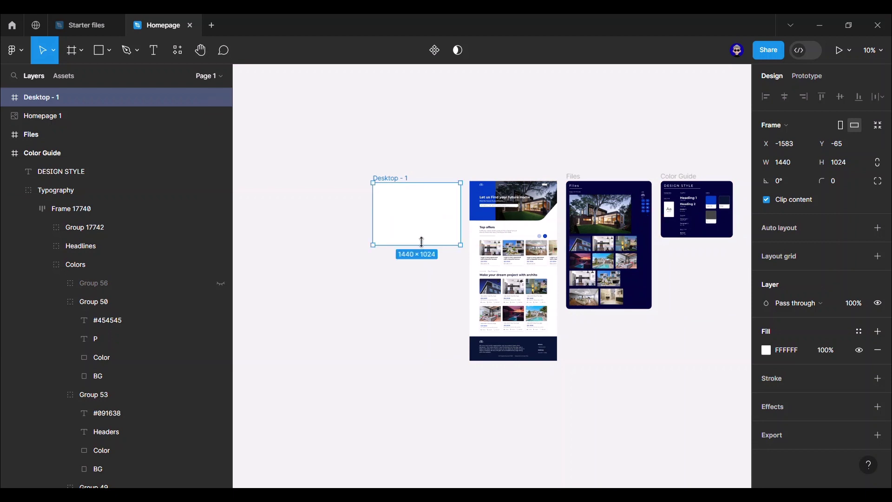
left_click_drag(418, 245, 417, 361)
- Rename the new frame 'Homepage'
scroll(412, 166, "up", 4)
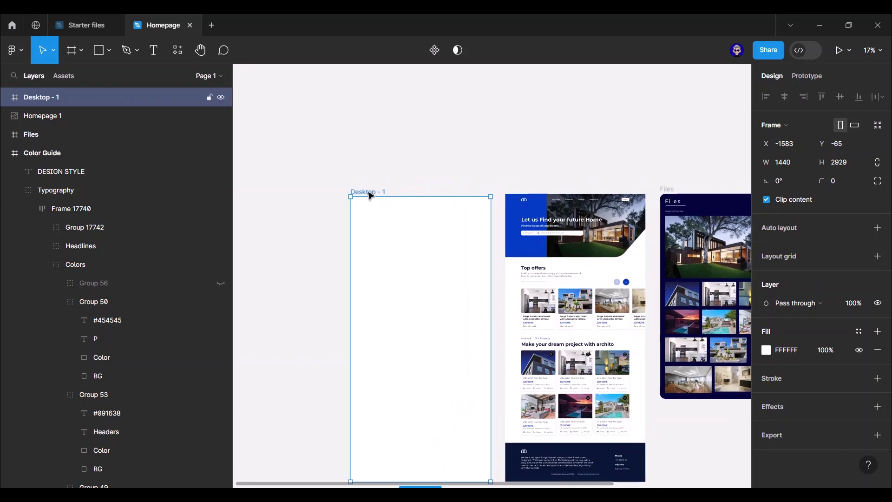
double_click(370, 192)
type("Homepage")
key("Return")
left_click(504, 165)
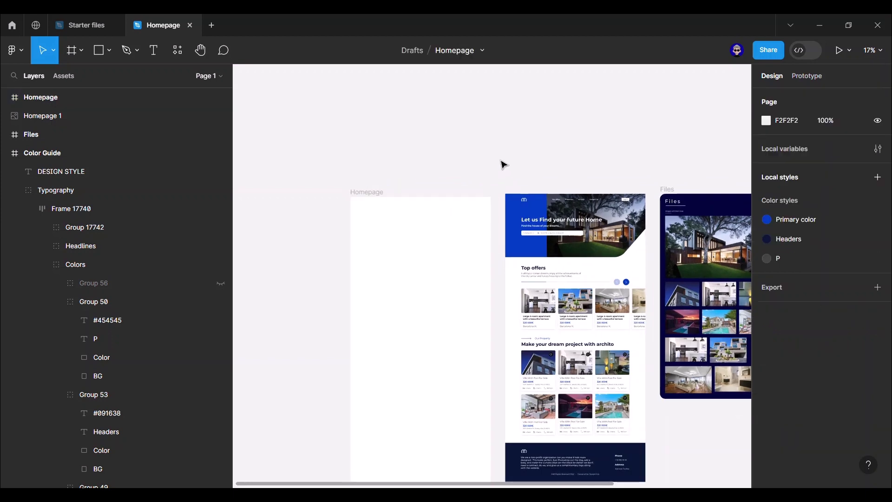
- Pan and zoom around the Homepage 1 hero section for reference
left_click_drag(540, 171, 389, 134)
scroll(413, 139, "up", 6)
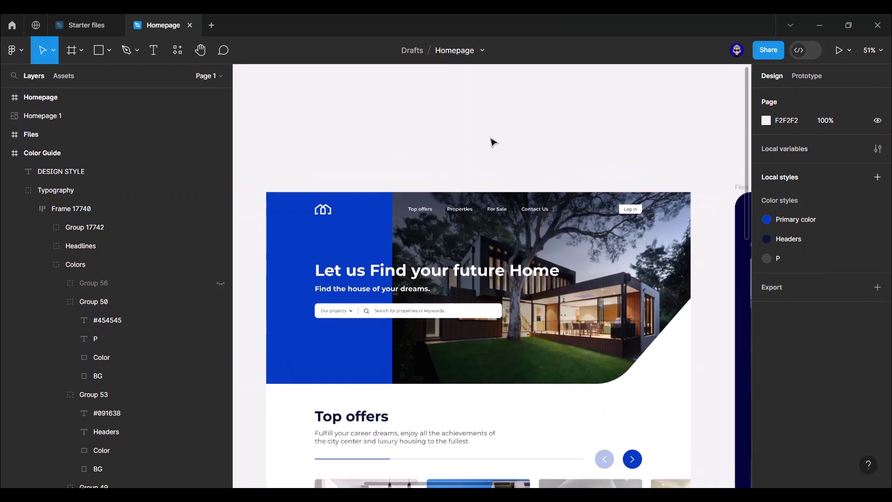
scroll(516, 137, "up", 3)
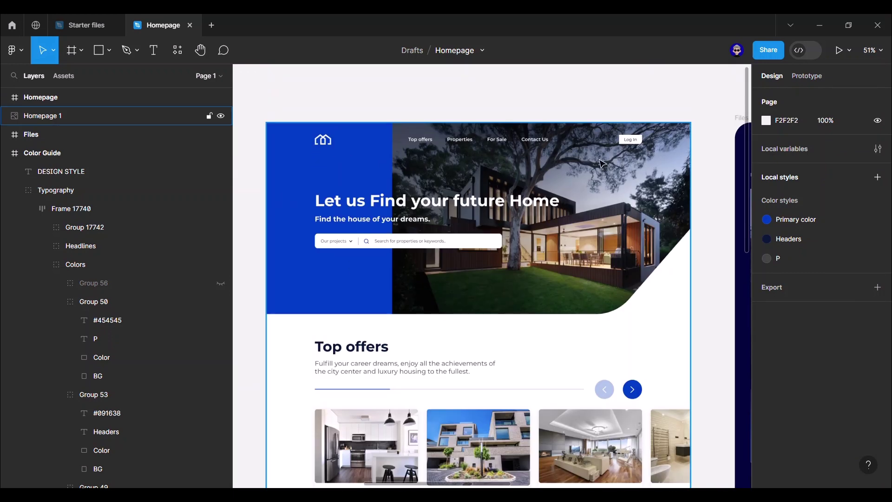
scroll(602, 164, "down", 15)
scroll(553, 297, "down", 5)
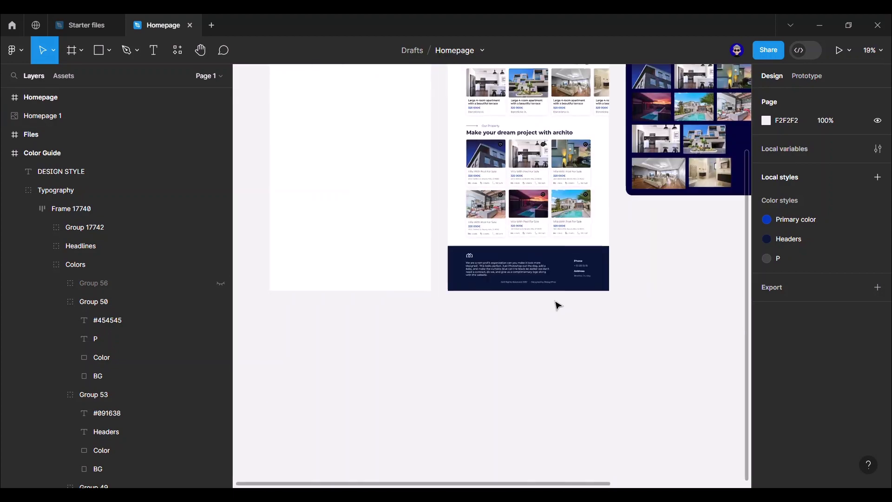
scroll(558, 306, "down", 3)
scroll(468, 209, "up", 6)
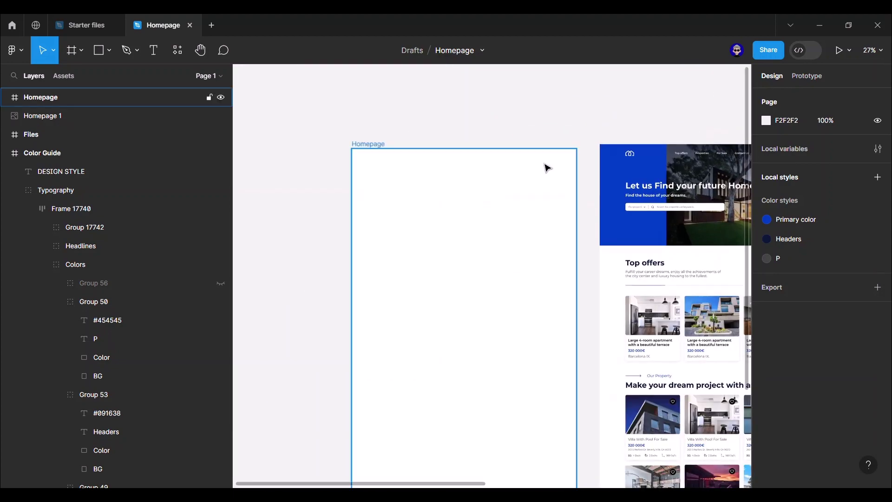
scroll(547, 168, "right", 4)
scroll(547, 168, "down", 2)
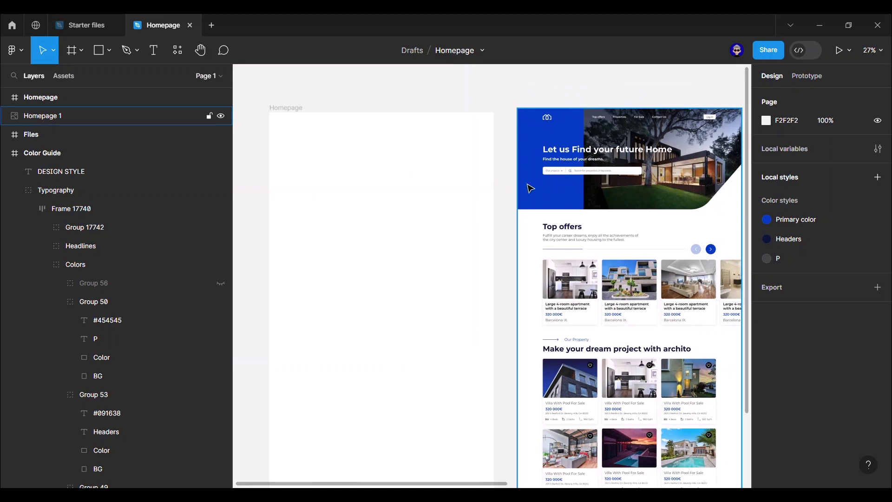
scroll(569, 127, "left", 3)
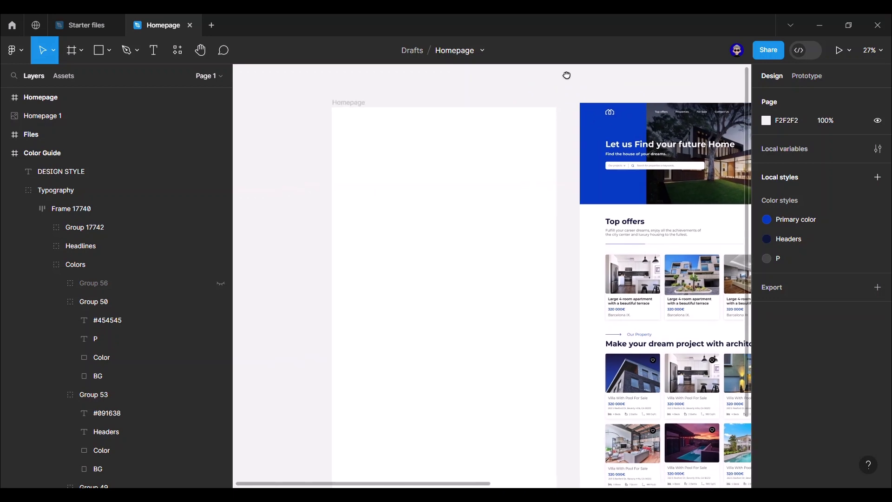
- Resize the Homepage frame to a height of 2958
left_click(483, 154)
scroll(486, 172, "down", 3)
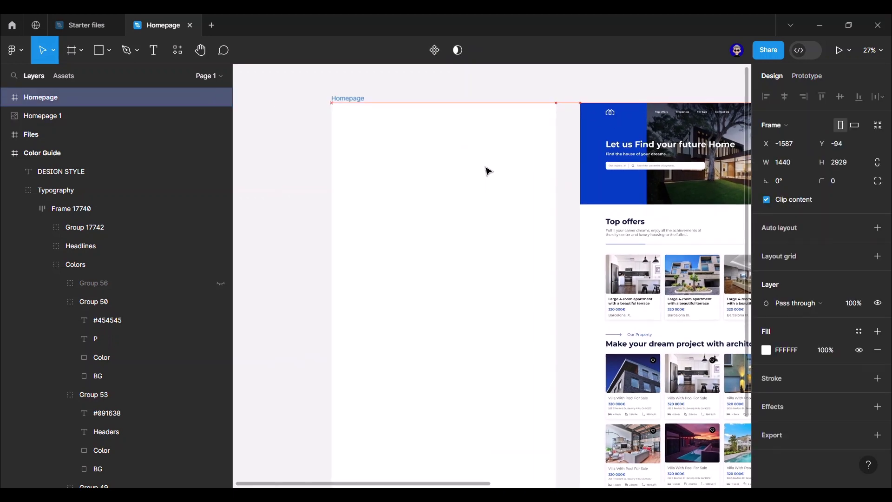
left_click_drag(497, 374, 497, 377)
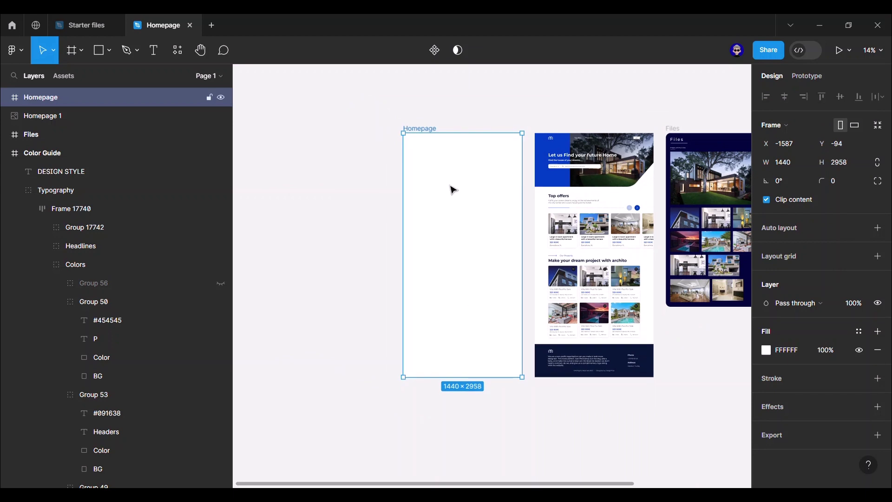
scroll(457, 140, "up", 3)
left_click(483, 107)
key("r")
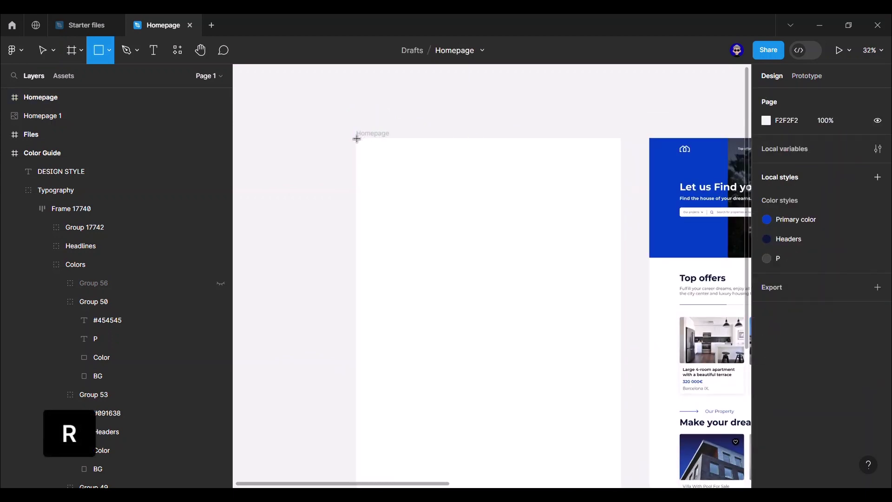
- Draw a 437×650 rectangle at the frame's top-left filled with the Primary color style
left_click(108, 50)
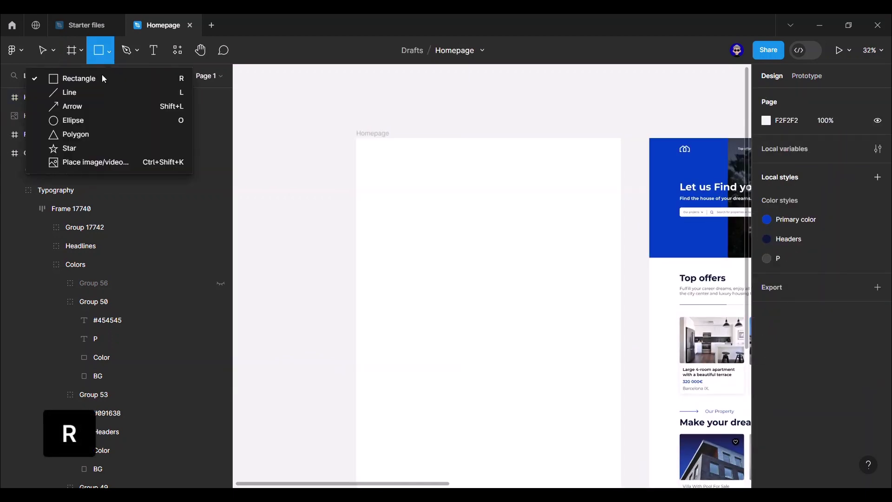
left_click(65, 76)
mouse_move(356, 138)
left_mouse_down()
mouse_move(434, 225)
mouse_move(450, 263)
left_mouse_up()
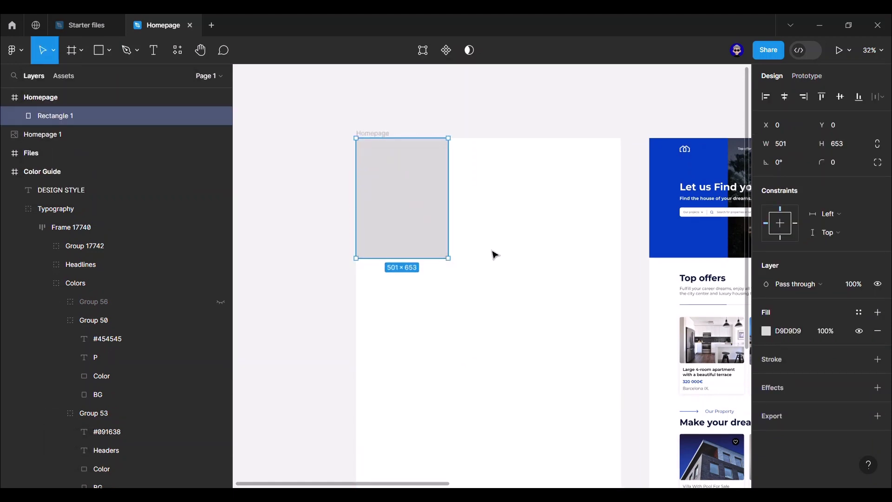
left_click(794, 142)
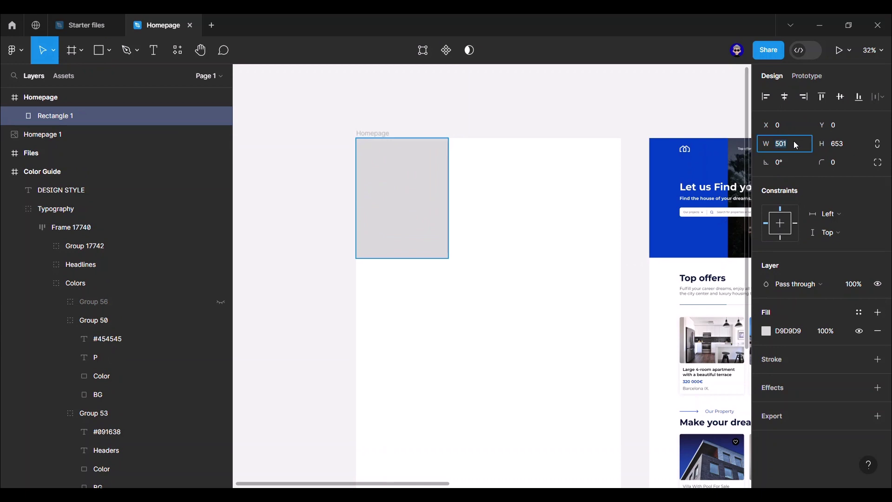
type("437")
key("Return")
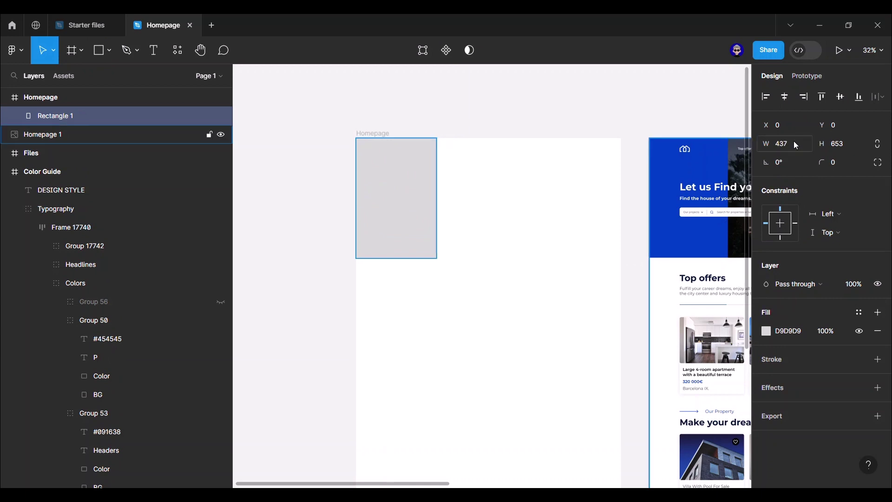
left_click(840, 145)
type("650")
key("Return")
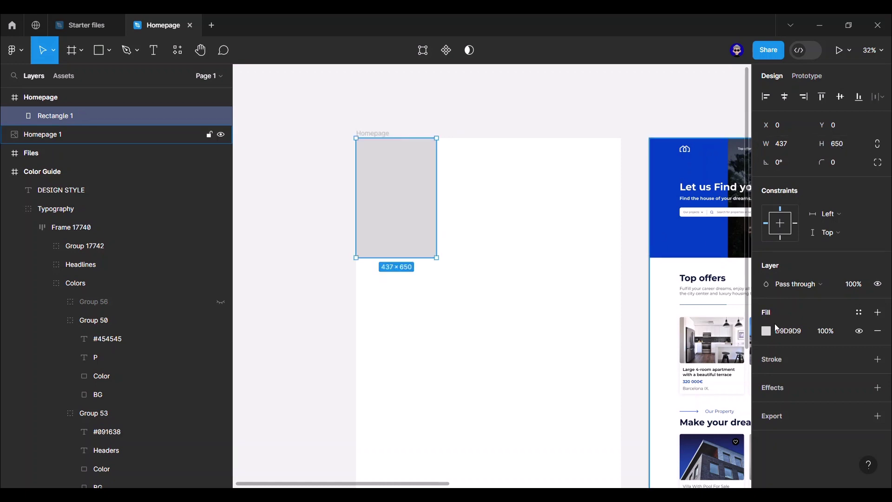
left_click(859, 312)
left_click(669, 389)
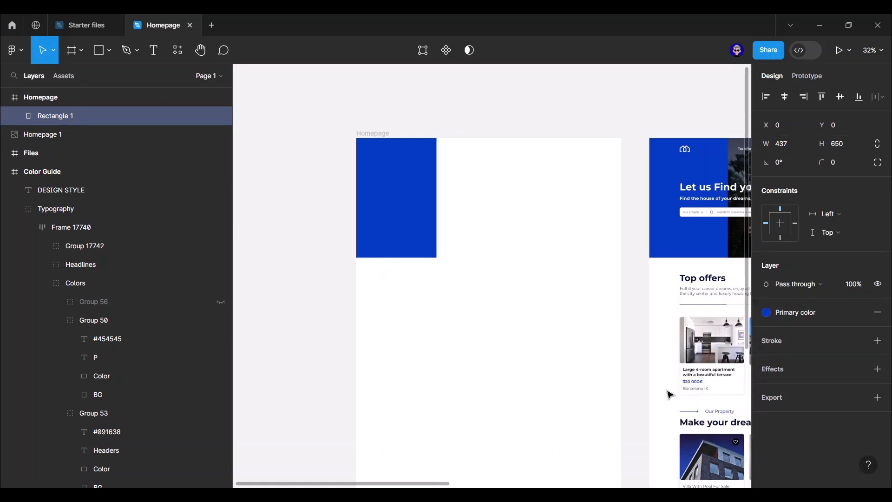
left_click(630, 118)
- Draw a second rectangle beside the blue block, aligning its edge to it
left_click_drag(630, 119, 447, 110)
scroll(485, 113, "down", 1)
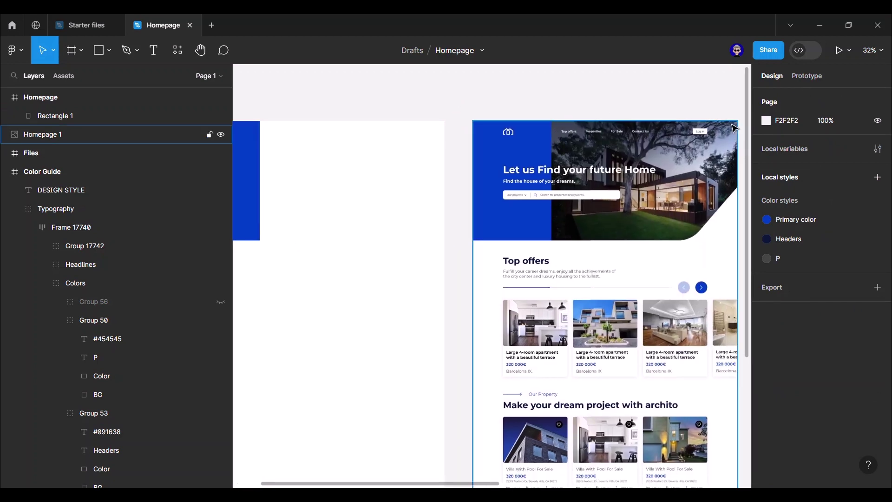
left_click_drag(438, 104, 510, 91)
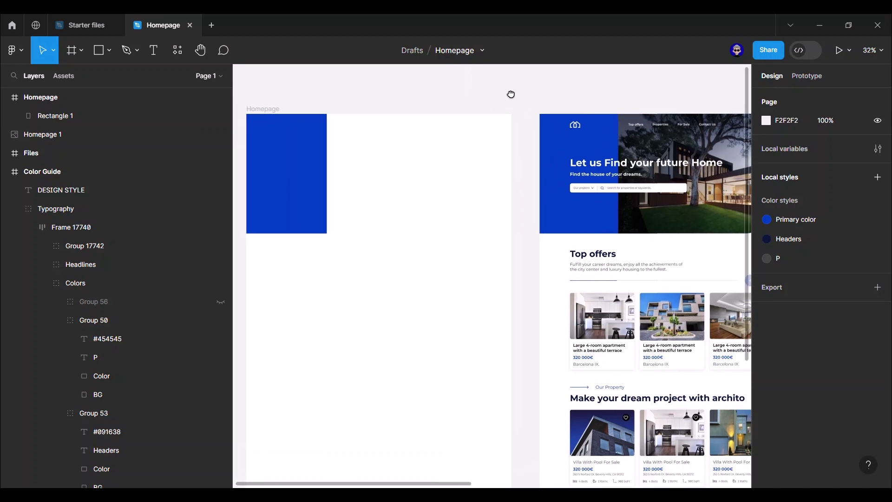
key("r")
key("r")
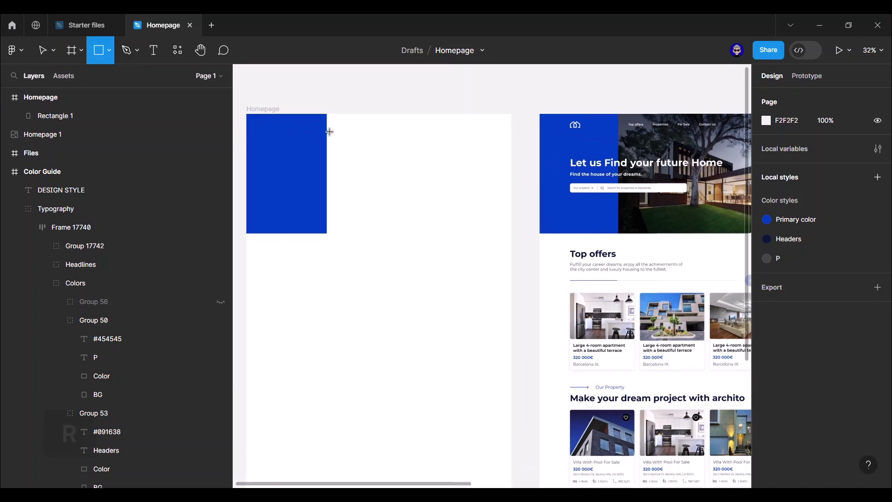
left_click_drag(326, 113, 514, 232)
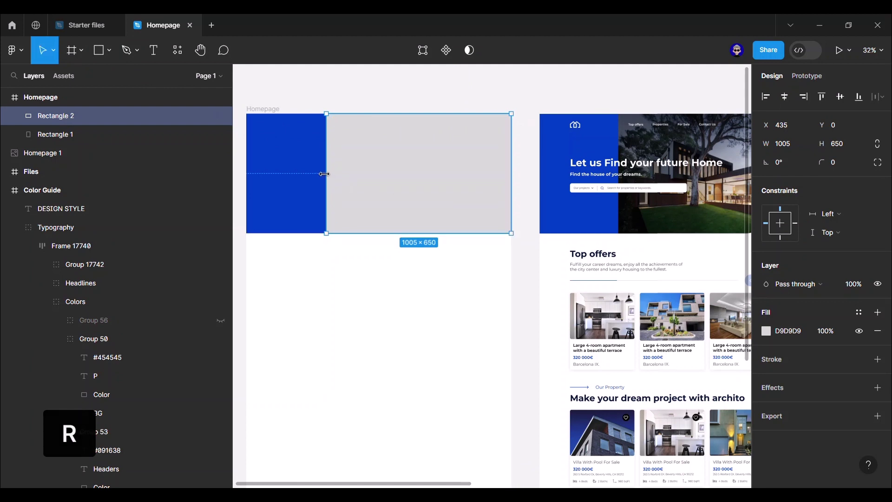
left_click_drag(327, 173, 329, 173)
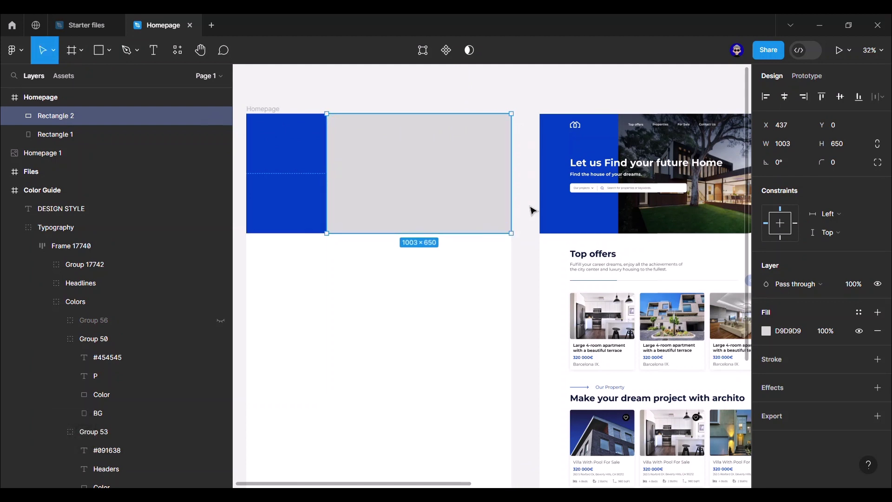
left_click(532, 211)
scroll(524, 211, "right", 3)
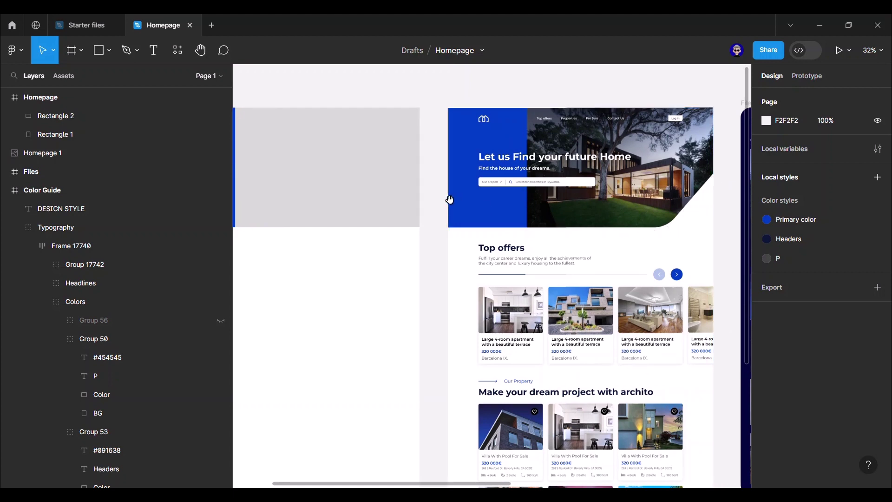
- Pull the grey rectangle's bottom-right vertex up to form a diagonal cut
scroll(464, 199, "left", 2)
left_click(474, 201)
double_click(475, 204)
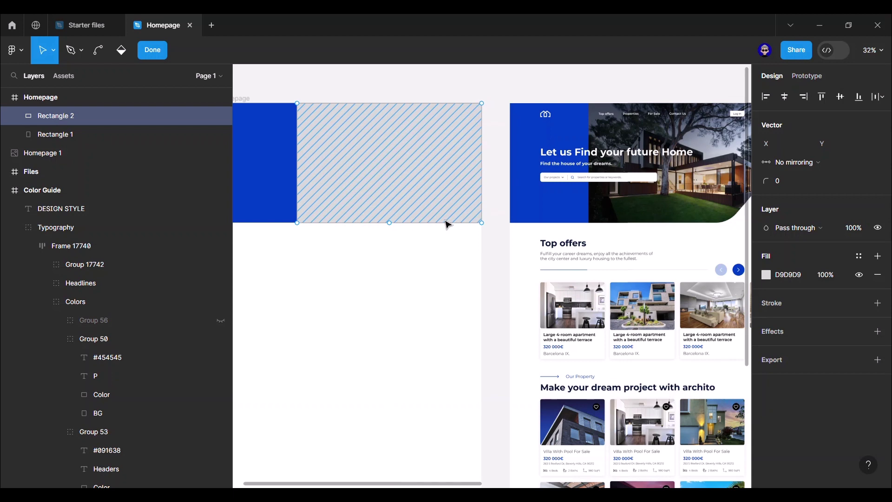
left_click(391, 223)
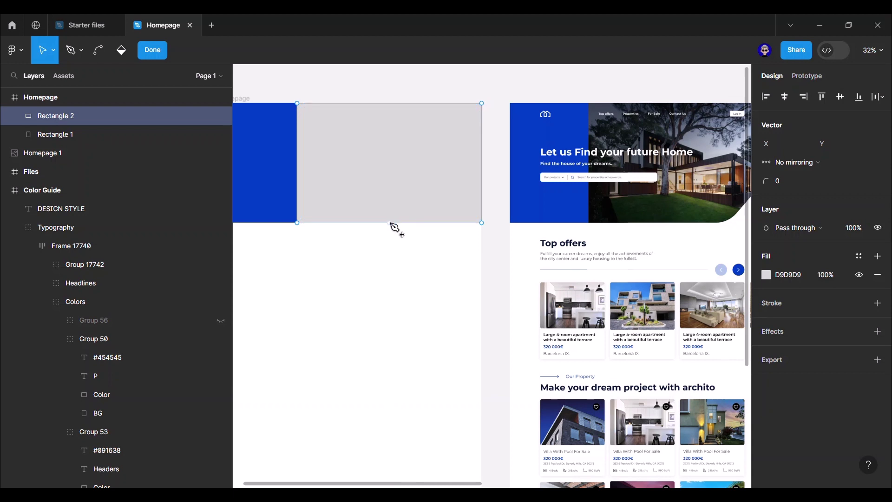
left_click(435, 223)
left_click_drag(482, 223, 447, 184)
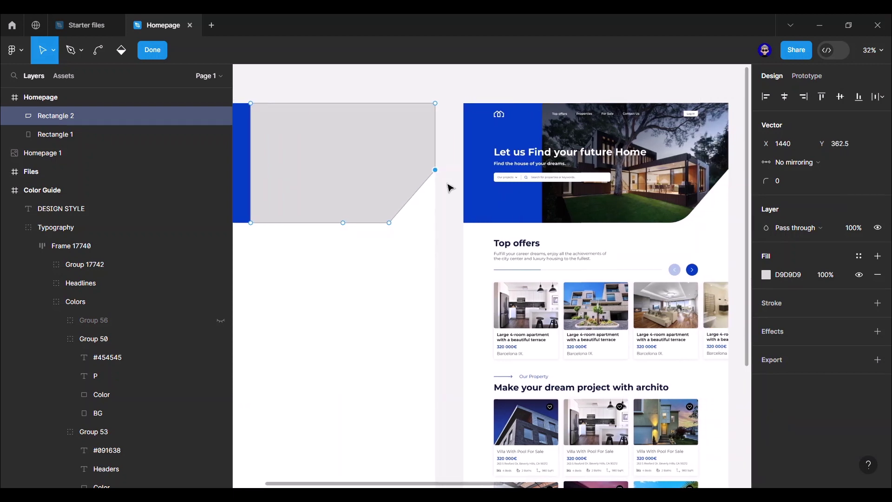
- Round the diagonal's lower vertex with a 120 corner radius and exit point editing
left_click(390, 223)
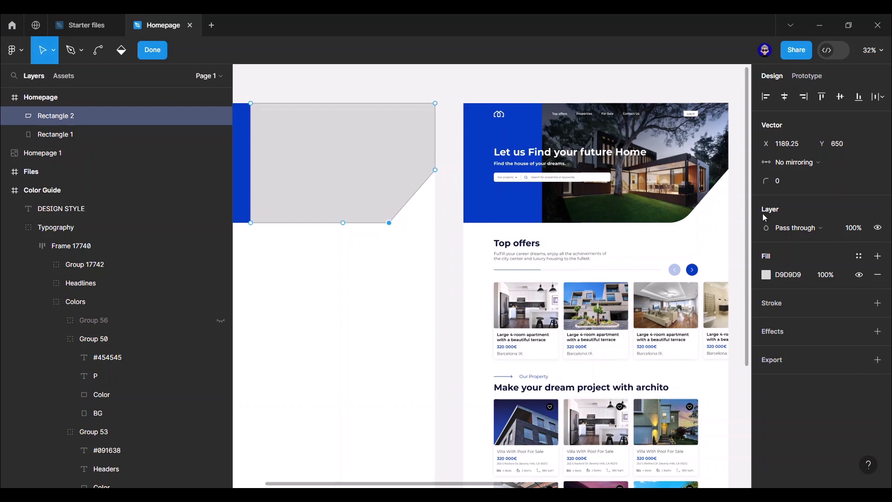
left_click(798, 188)
type("120")
key("Return")
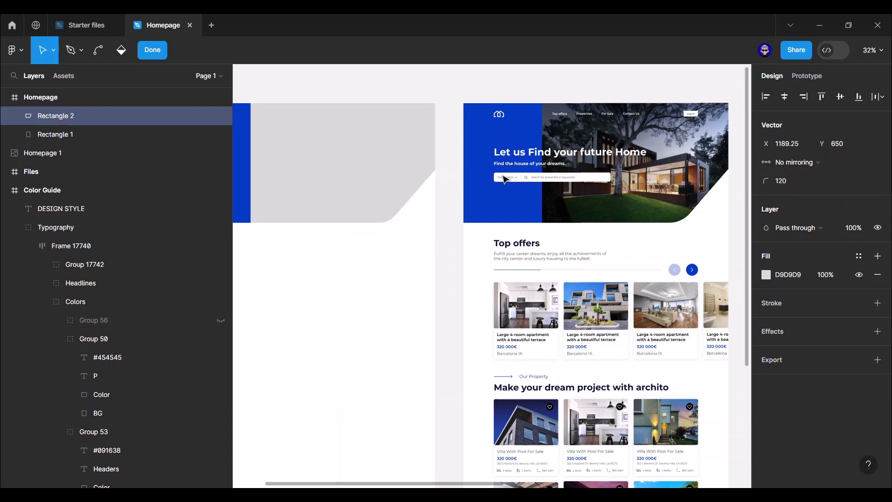
key("ctrl+a")
key("Escape")
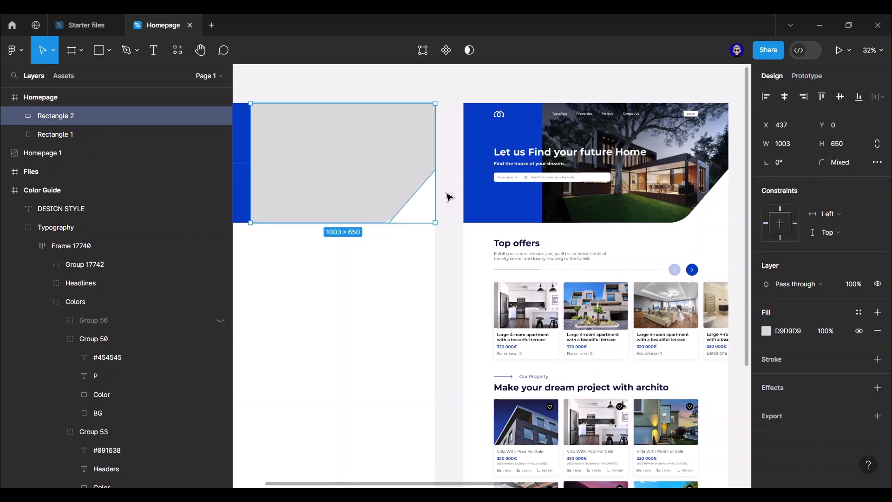
key("Escape")
left_click_drag(449, 181, 479, 186)
scroll(482, 190, "down", 5)
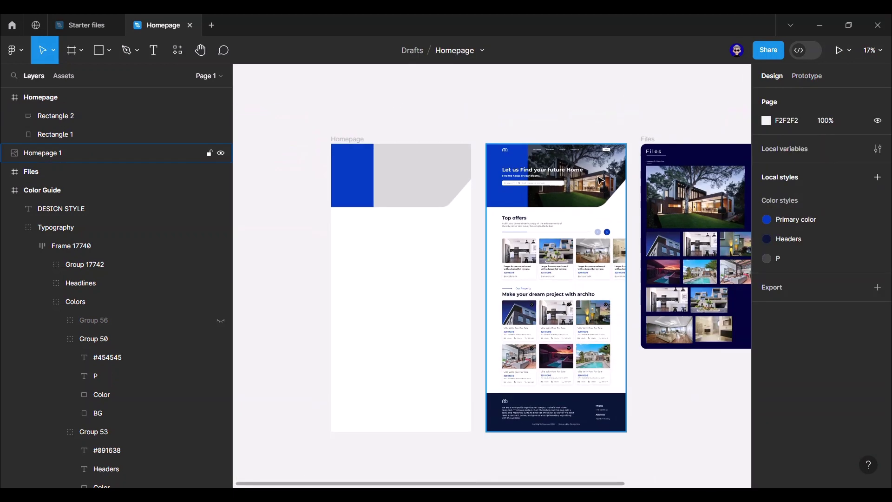
- Copy the house photo from Files as PNG and paste it as the slanted shape's fill
scroll(633, 207, "right", 2)
key("ctrl+shift+c")
left_click(675, 212, "ctrl")
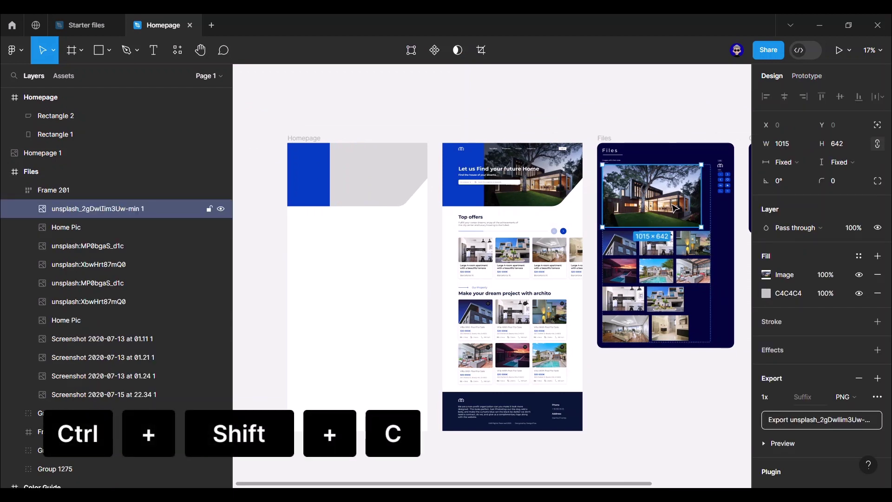
left_click(391, 181)
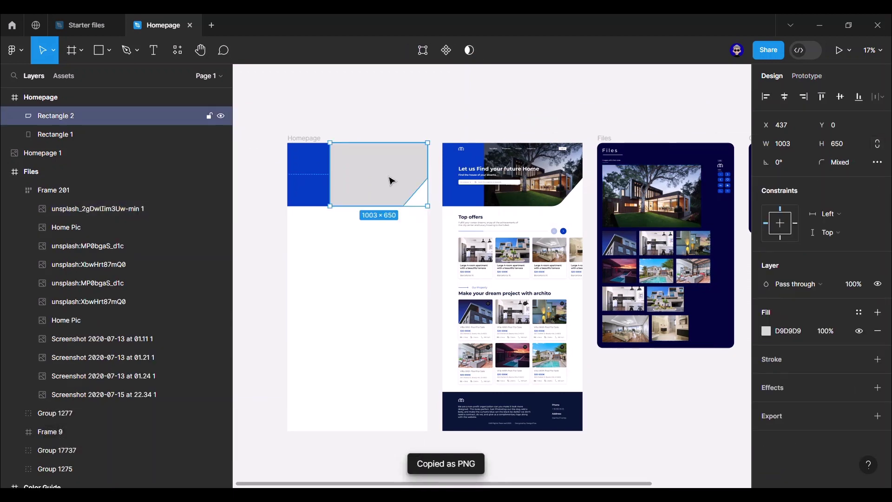
key("ctrl+shift+v")
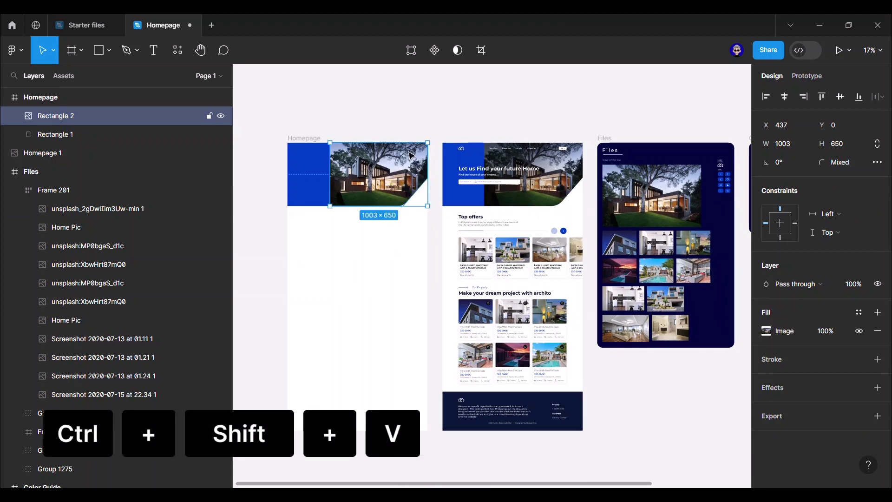
left_click(417, 132)
scroll(416, 132, "up", 3)
left_click_drag(439, 126, 444, 99)
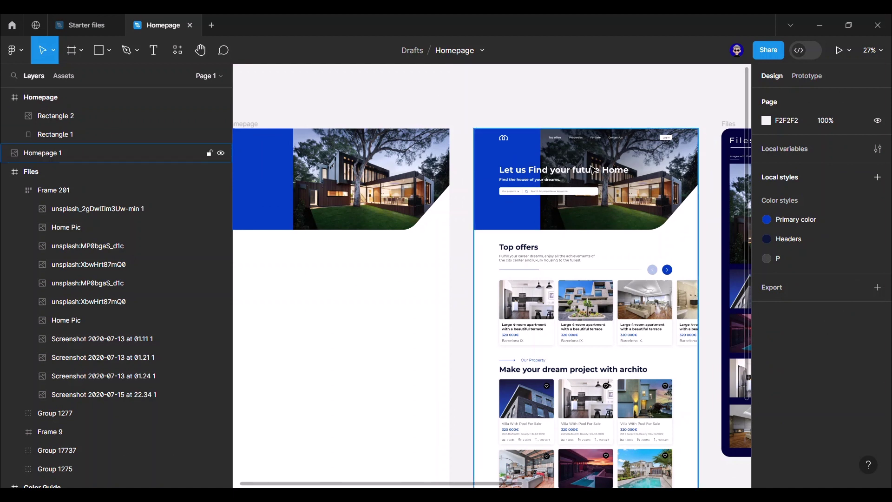
scroll(505, 93, "left", 3)
left_click(456, 154)
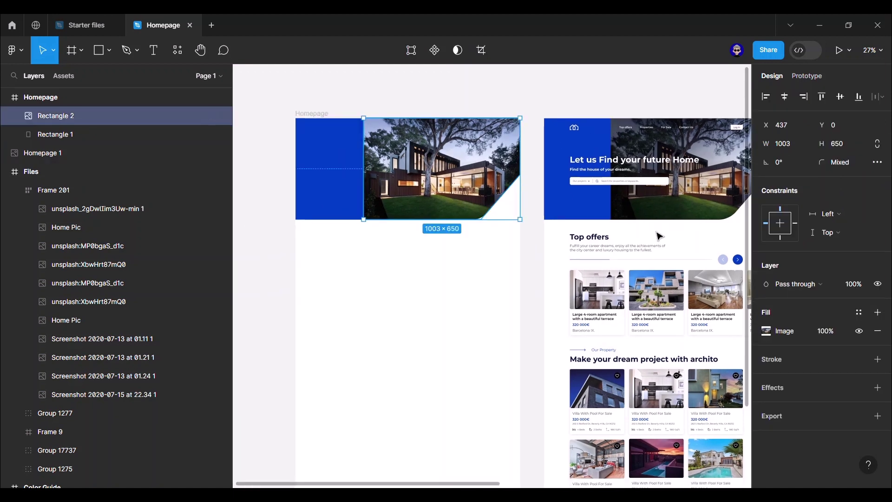
- Overlay the hero photo with a diagonal black linear gradient at 60% opacity
left_click(877, 313)
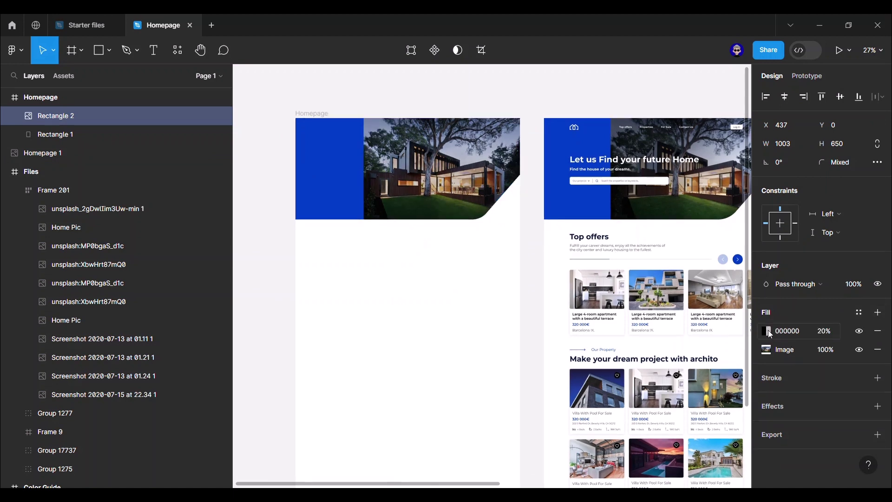
left_click(767, 331)
left_click(643, 176)
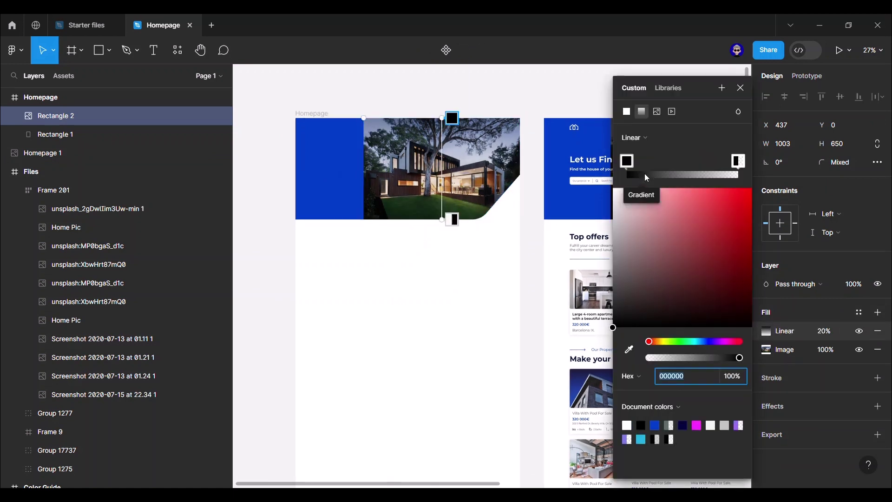
left_click_drag(452, 118, 409, 139)
left_click_drag(442, 219, 472, 207)
left_click(826, 331)
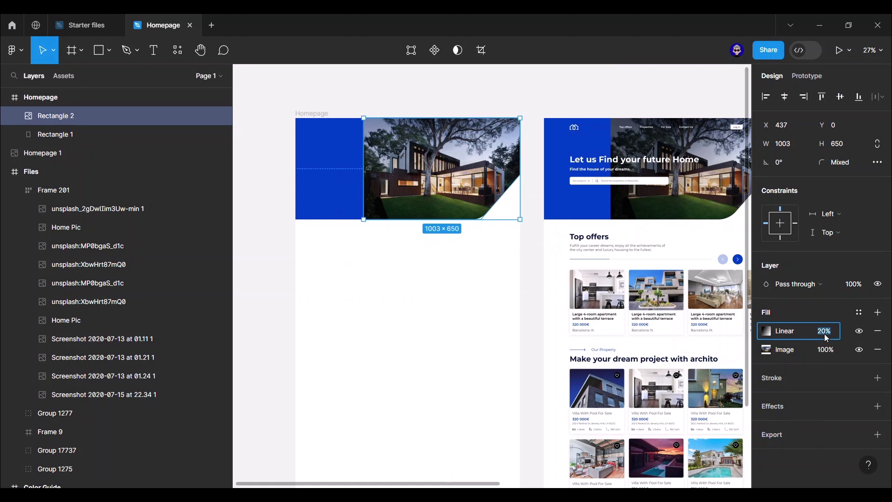
type("60")
key("Return")
- Pan across to look at the finished reference homepage design
left_click(525, 174)
left_click_drag(534, 156, 404, 179)
left_click(432, 174)
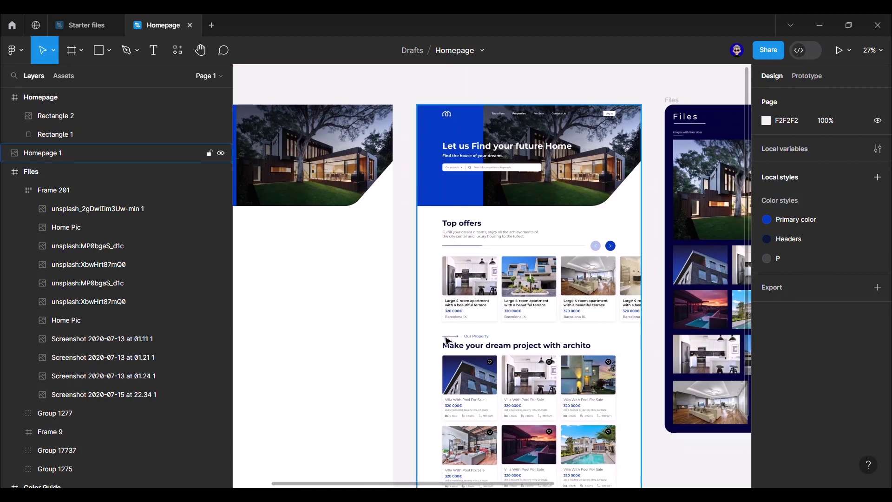
left_click(424, 80)
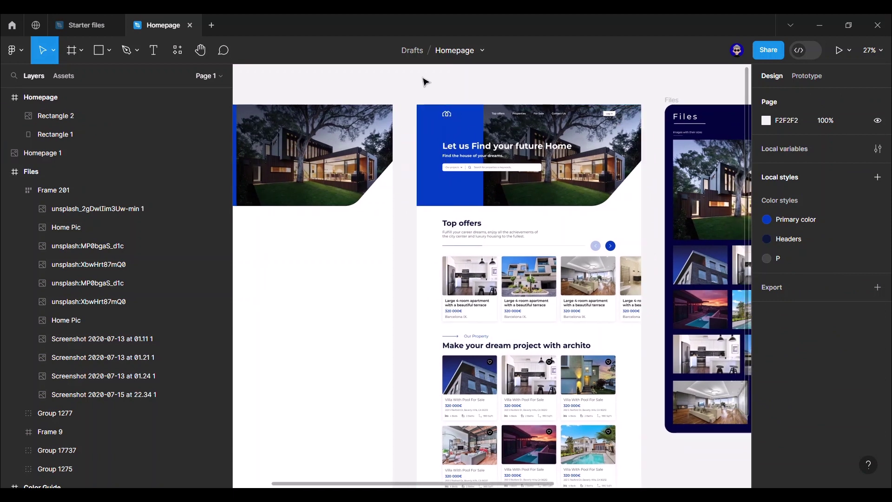
- Add a layout grid to the Homepage frame as a 12-column grid
scroll(426, 84, "left", 5)
left_click(373, 113)
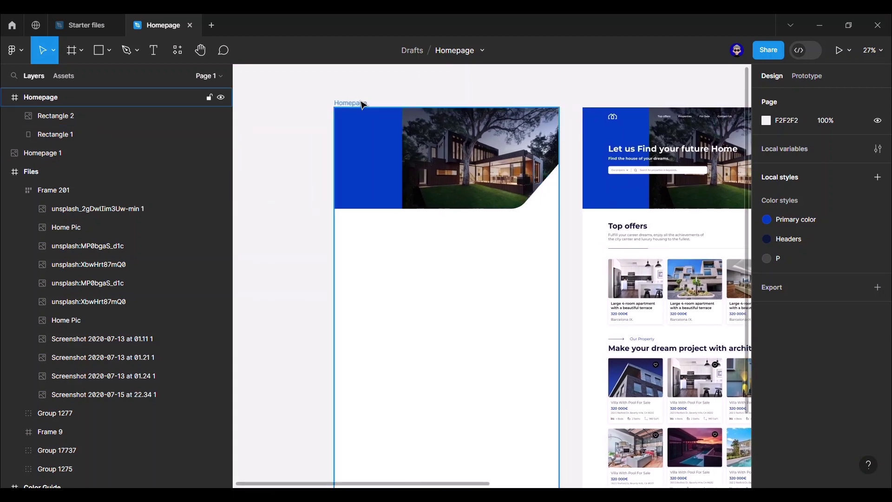
left_click(358, 103)
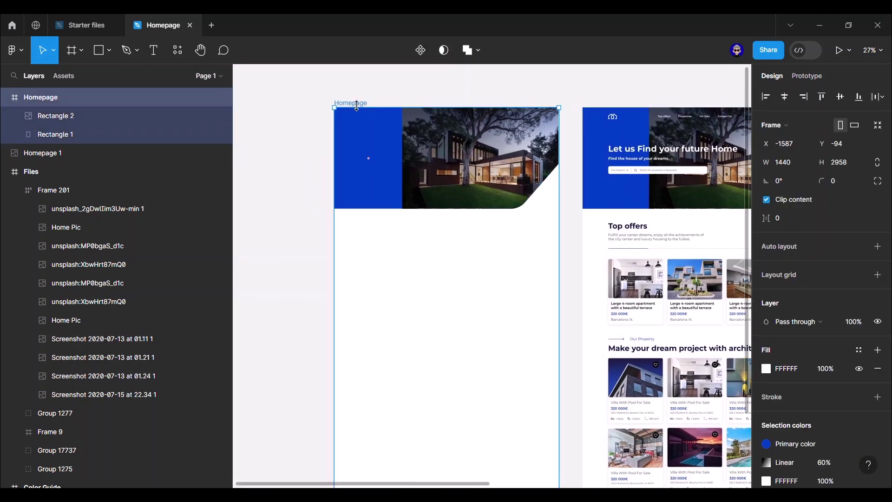
left_click(877, 274)
left_click(766, 293)
left_click(637, 295)
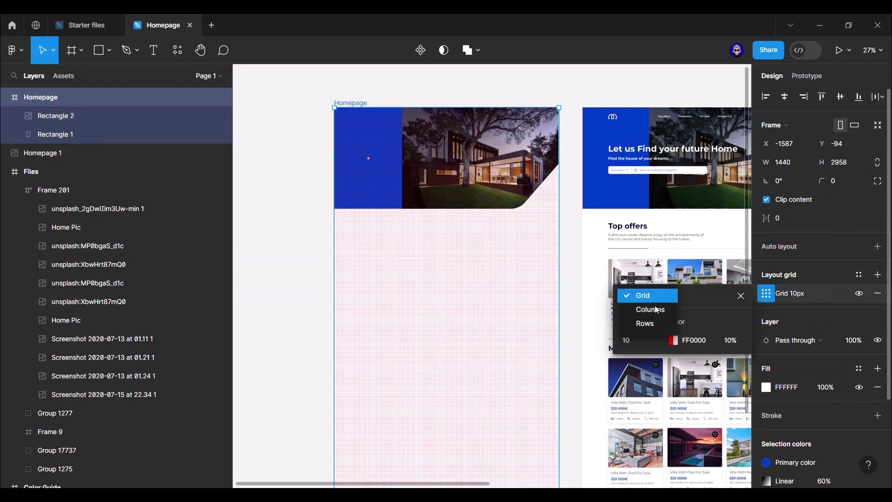
left_click(657, 310)
type("12")
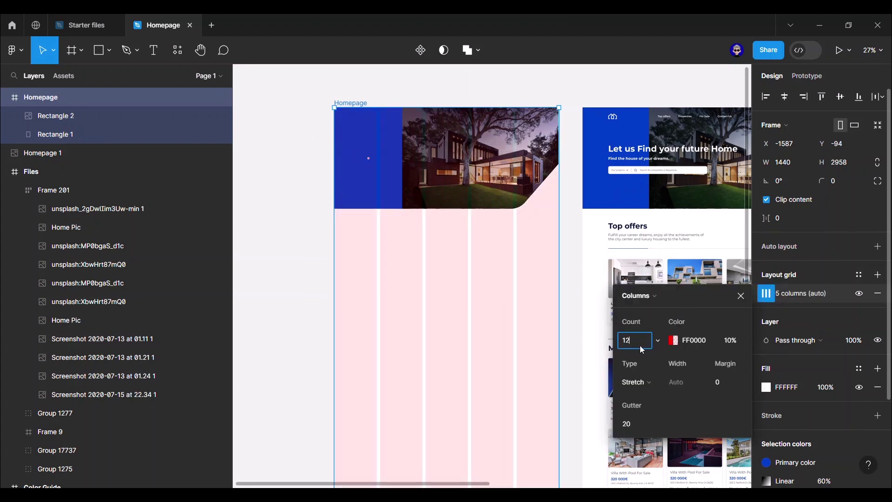
key("Return")
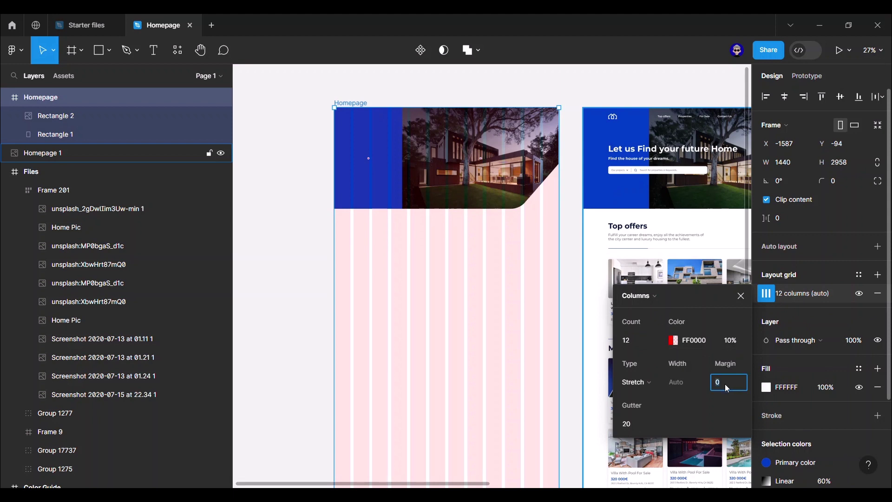
- Set the column grid's margin to 165 px and gutter to 30 px
left_click(726, 382)
type("165")
key("Return")
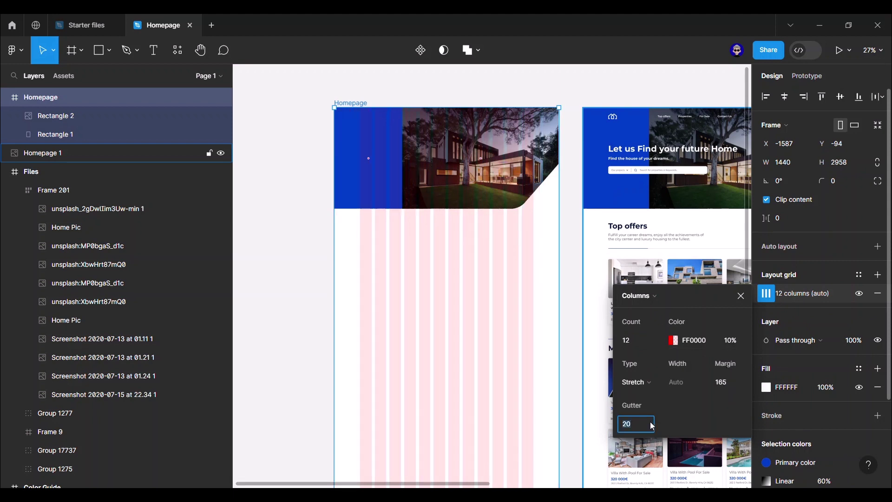
left_click(653, 424)
type("30")
key("Return")
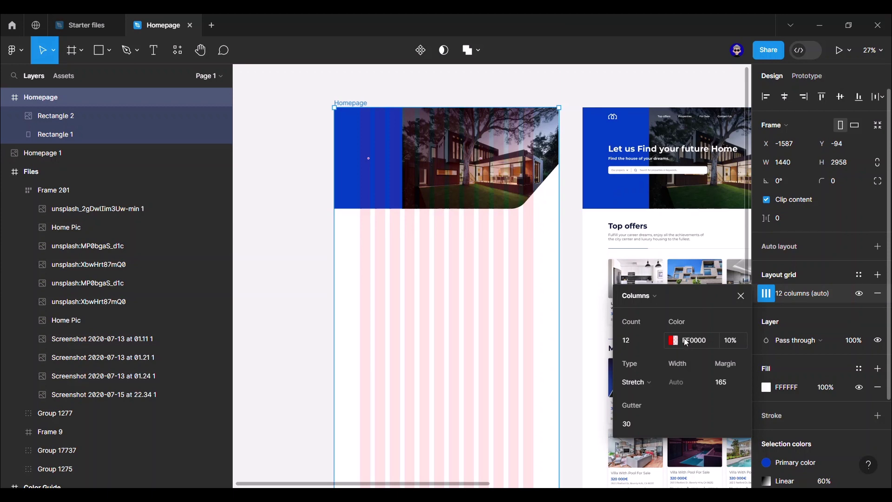
scroll(464, 246, "down", 4)
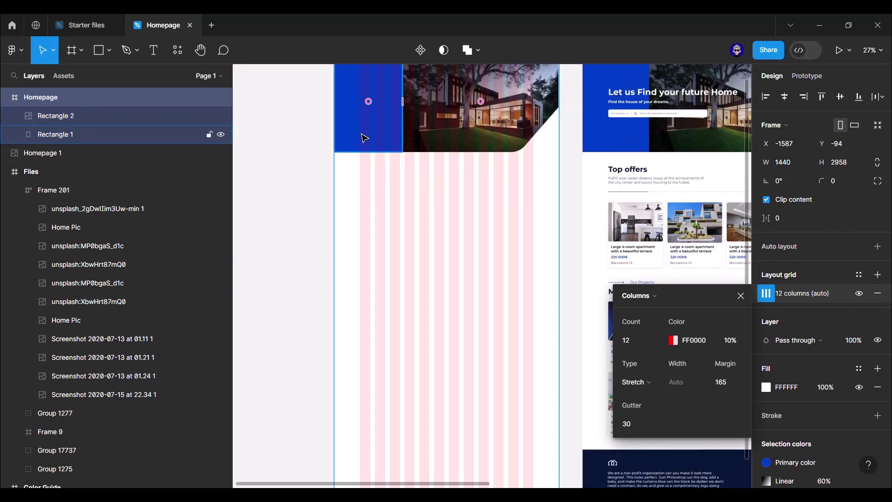
scroll(428, 251, "up", 1)
scroll(429, 249, "up", 5)
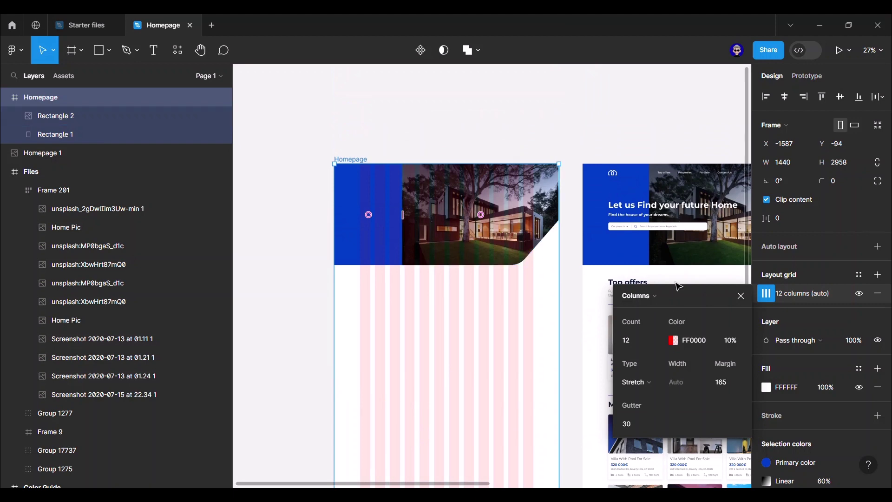
left_click(741, 295)
left_click(567, 145)
scroll(584, 195, "up", 5)
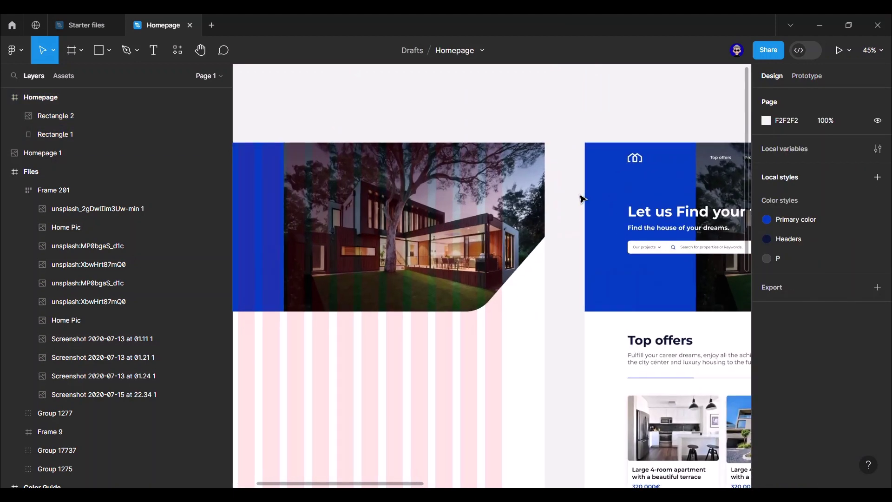
- Place the pasted heading 'Let us Find your future Home' on the blue panel at 54 px
left_click_drag(490, 123, 631, 122)
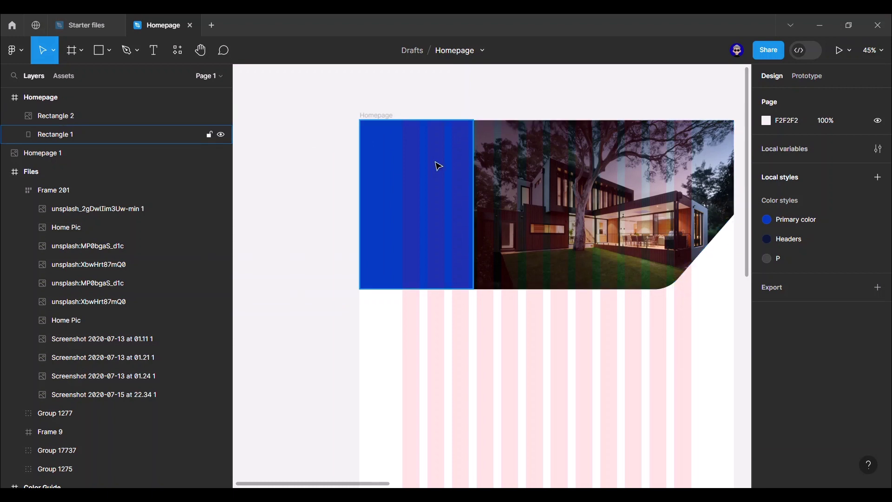
left_click(465, 147)
key("t")
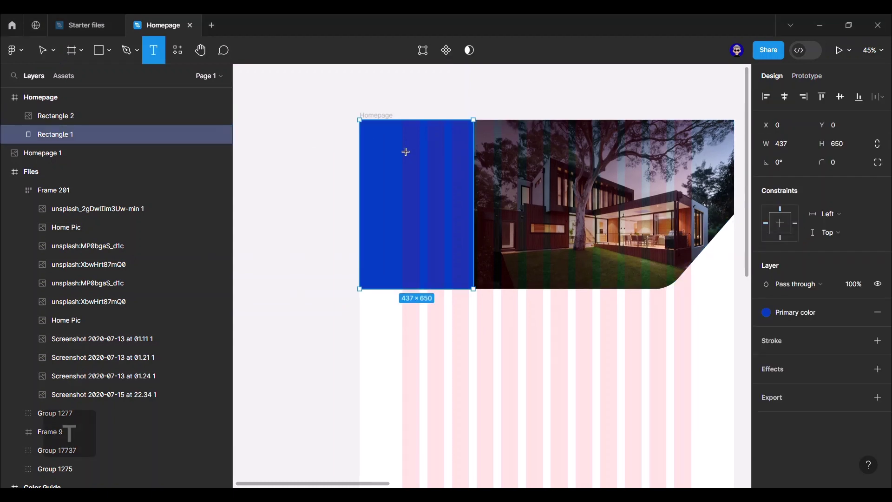
left_click(429, 165)
type("Let us Find your future Home")
key("Escape")
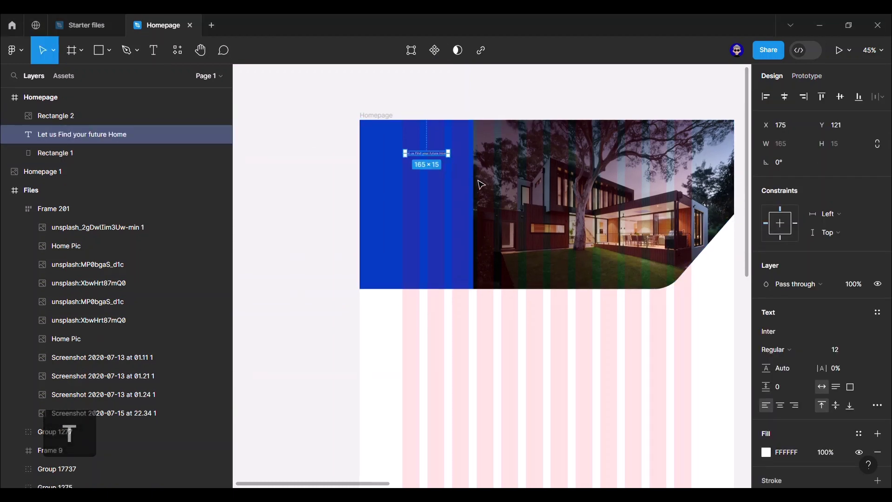
left_click(838, 354)
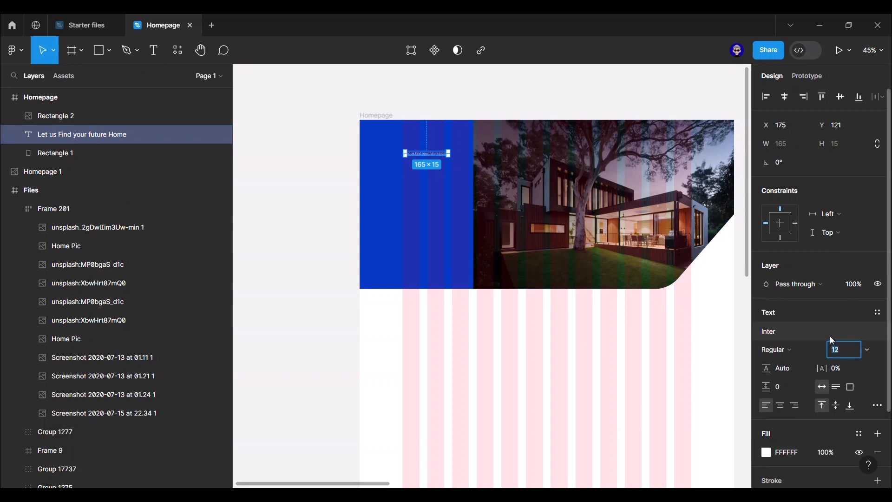
type("54")
key("Return")
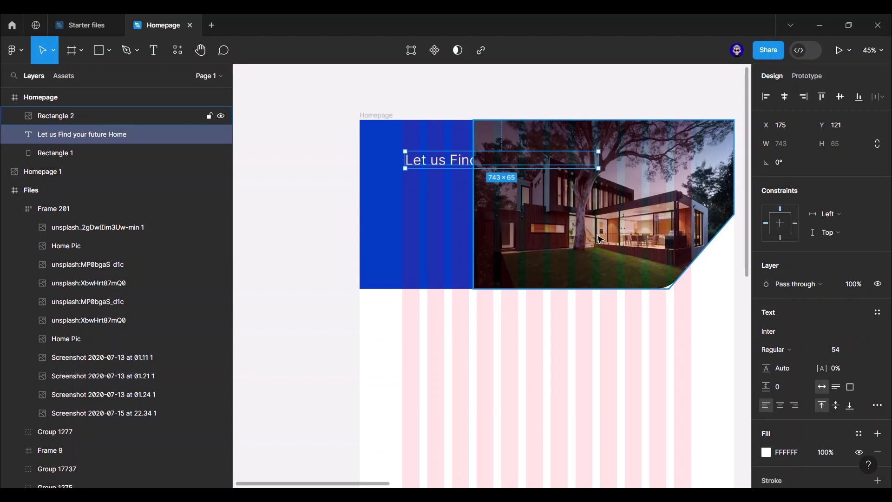
- Bring the heading in front of the photo, set it to Montserrat Bold, and move it lower
left_click(442, 213)
left_click(441, 160)
key("ctrl+]")
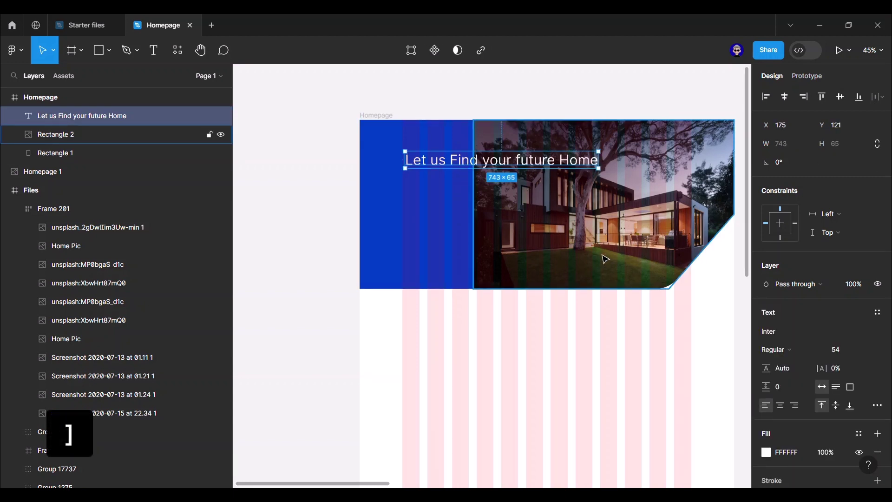
left_click(802, 351)
left_click(815, 288)
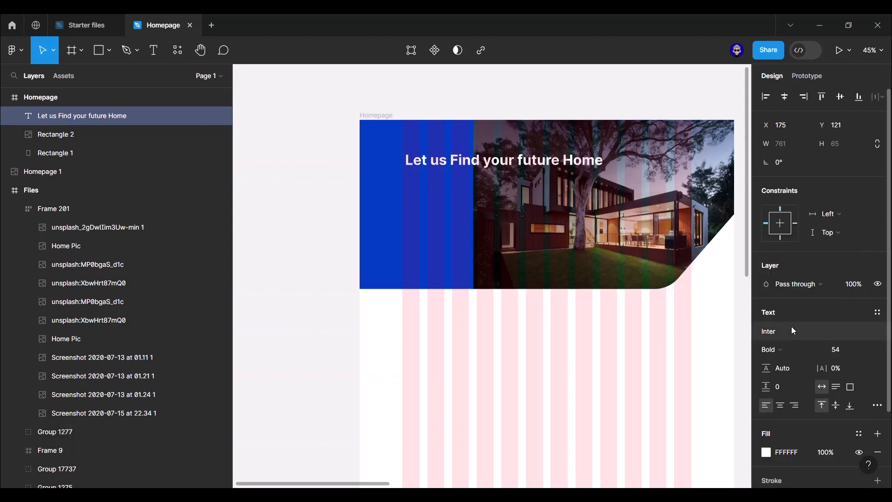
left_click(793, 328)
type("monst")
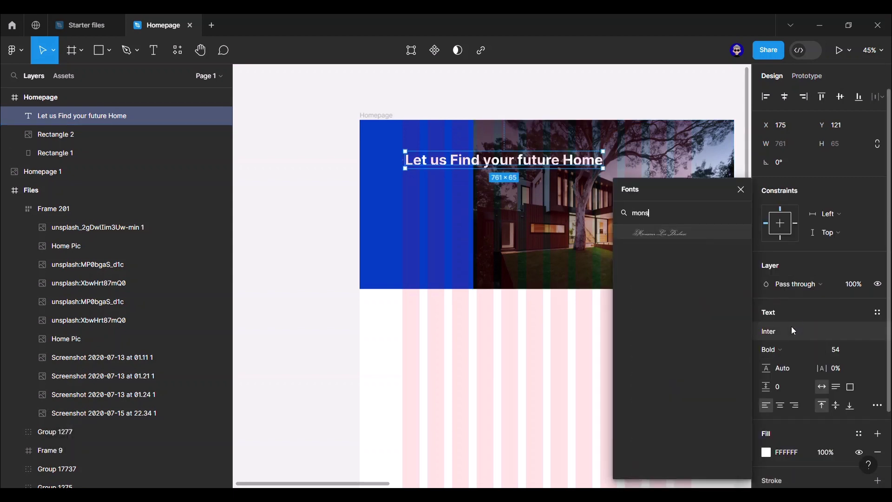
key("BackSpace")
key("BackSpace")
type("t us")
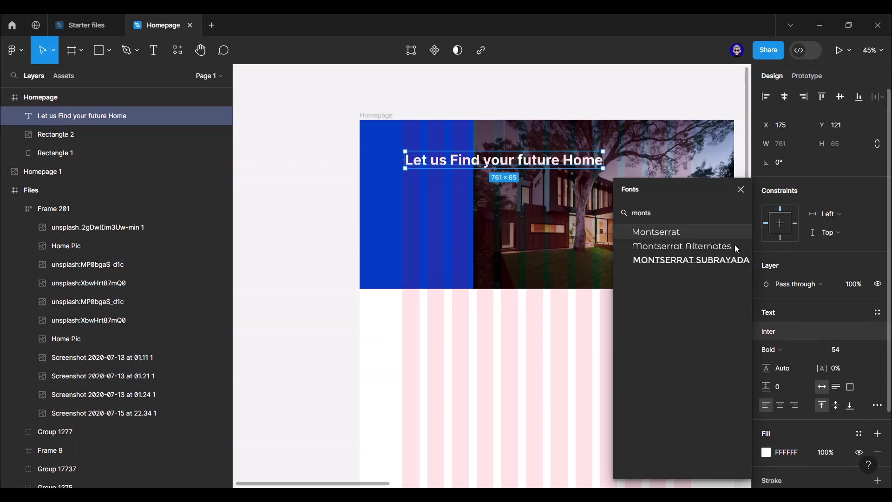
left_click(734, 237)
left_click_drag(523, 166, 520, 186)
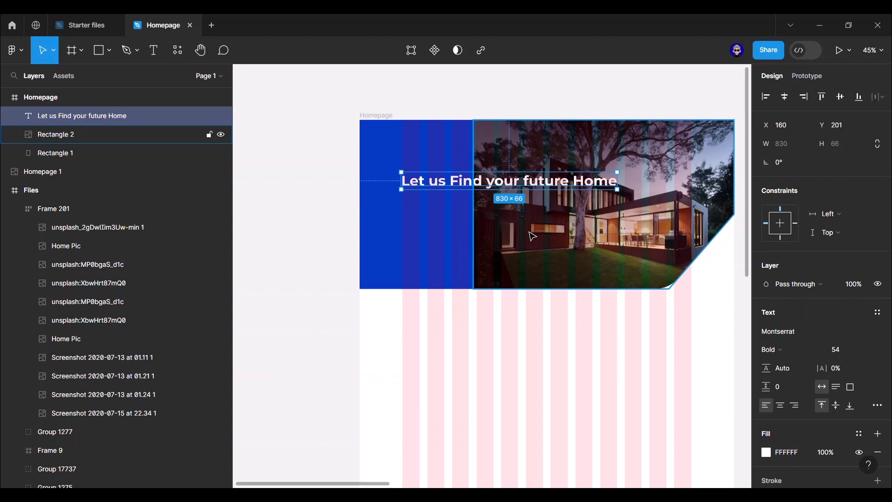
- Duplicate the heading below it, change the text to 'Find the house of your dreams.' at 24 px, and nudge it down
key("ctrl+d")
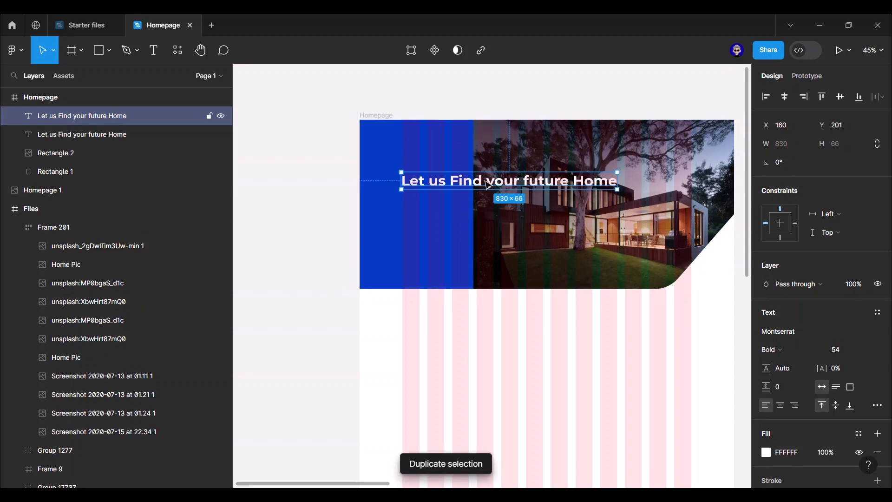
left_click_drag(486, 183, 487, 204)
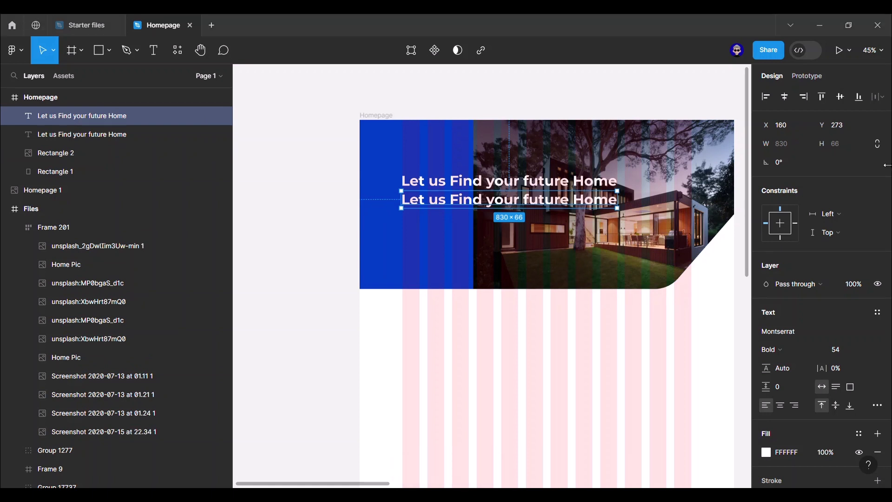
double_click(490, 199)
type("Find the house of your dreams.")
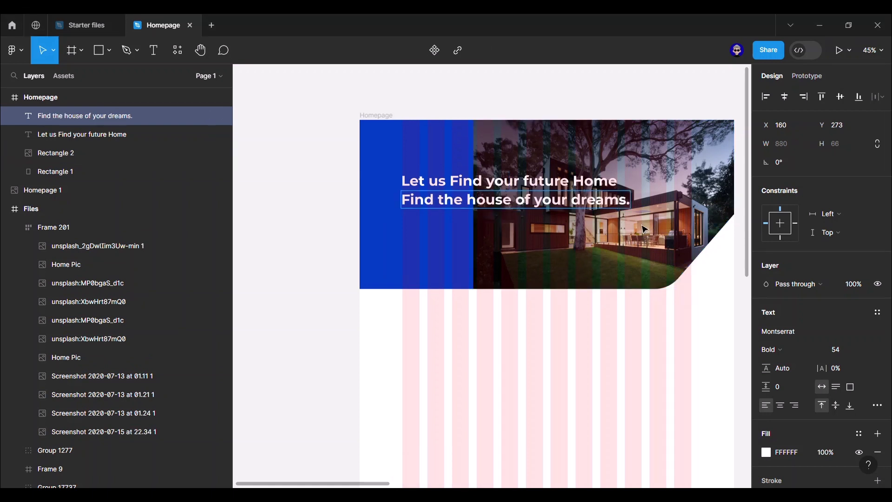
key("Escape")
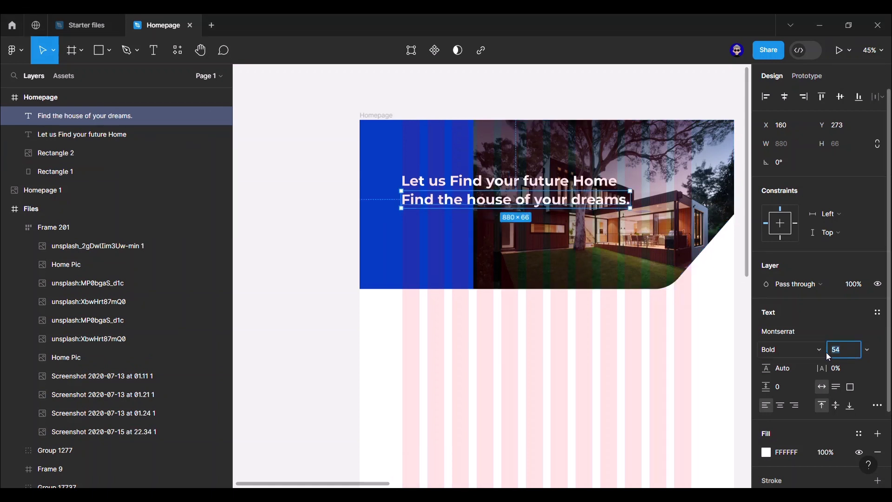
left_click(845, 350)
type("24")
key("Return")
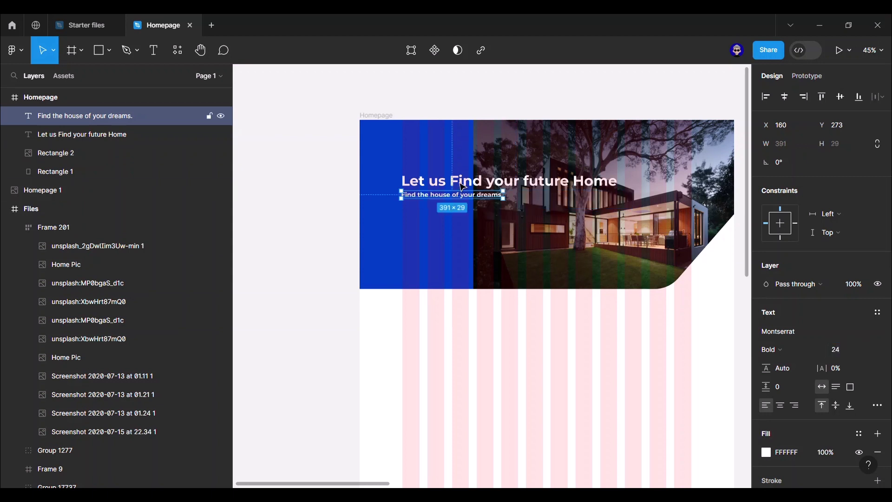
key("Down")
key("Down")
key("Down")
key("Down")
key("Down")
key("Down")
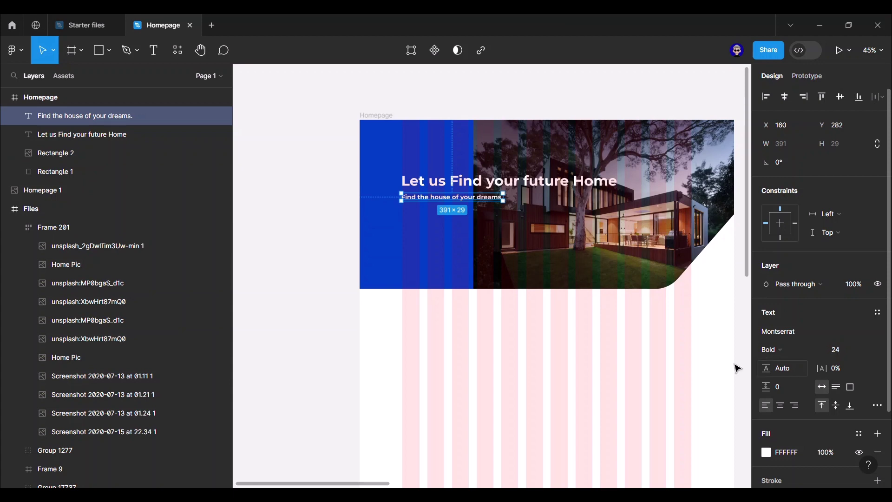
- Draw a bar under the subtitle, 50 px high with 10 px corner radius, nudged up
left_click(747, 326)
scroll(542, 305, "right", 6)
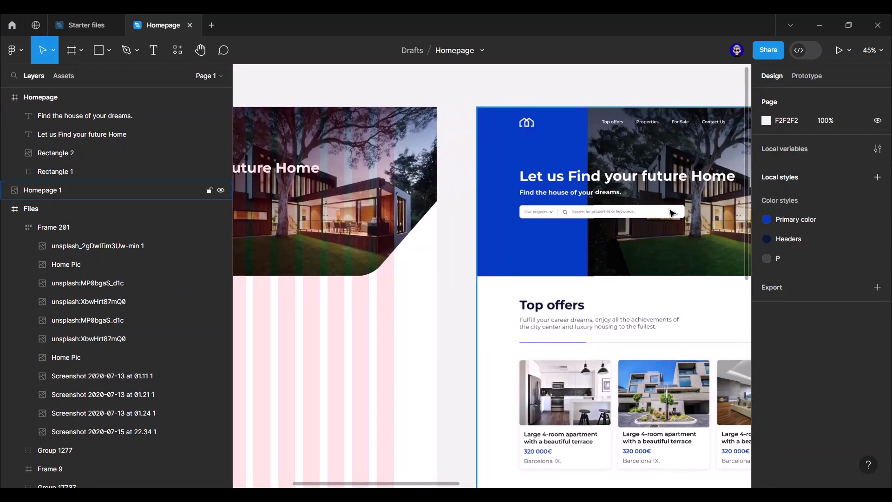
scroll(470, 239, "left", 5)
key("r")
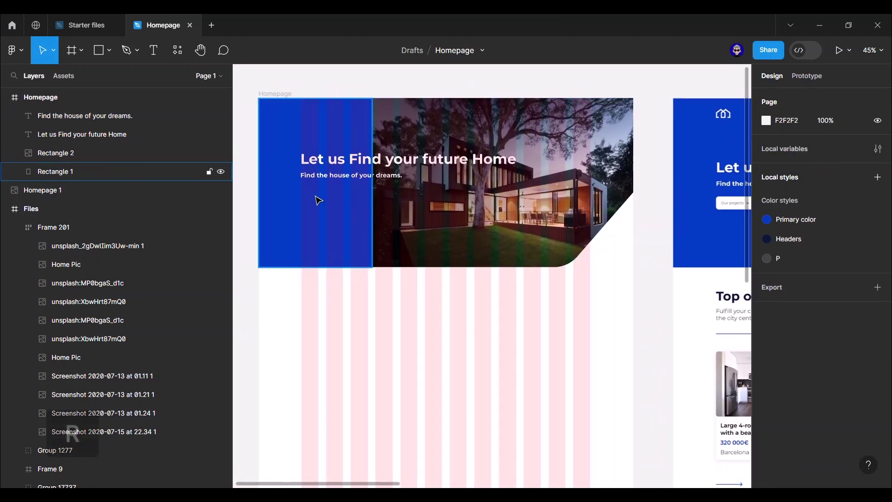
key("r")
left_click_drag(304, 192, 467, 210)
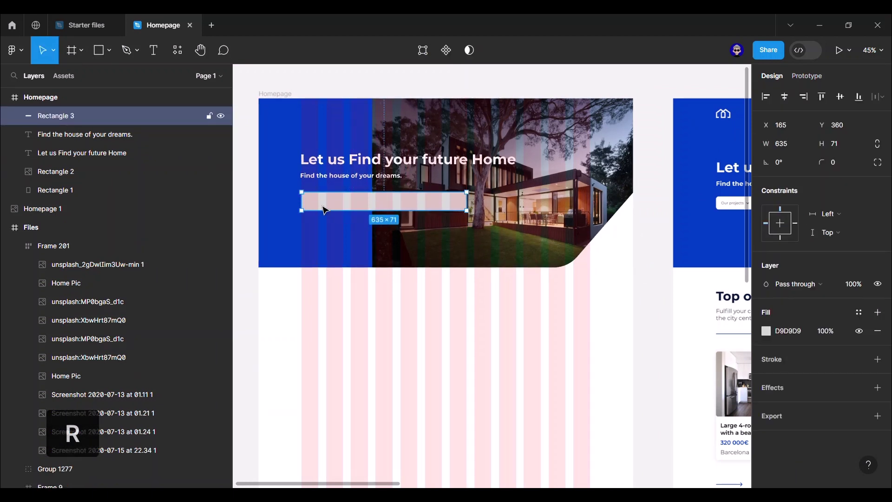
left_click(834, 144)
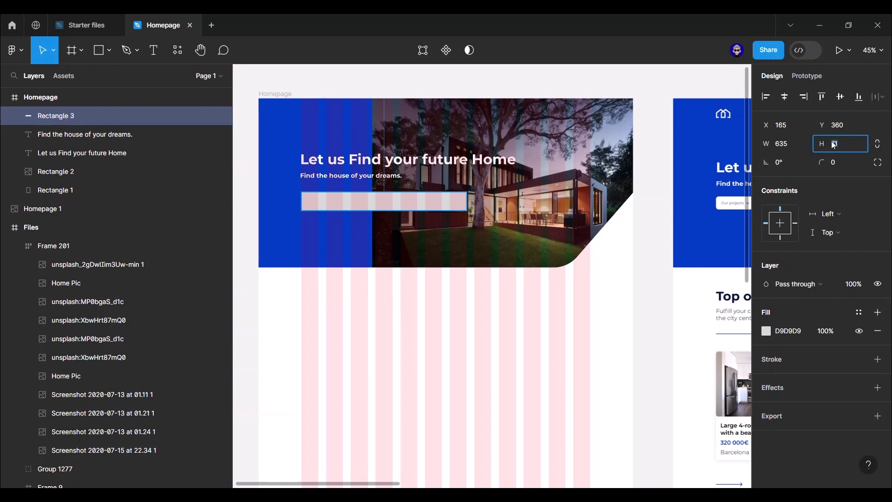
type("50")
key("Return")
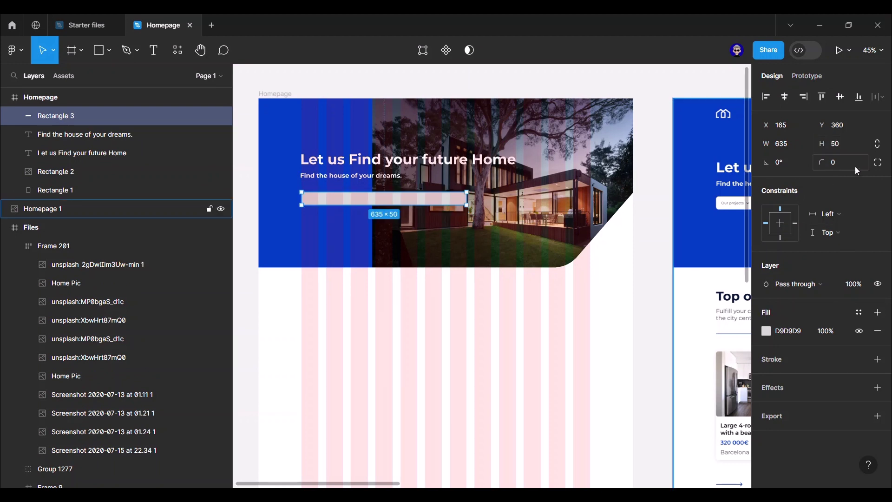
key("Return")
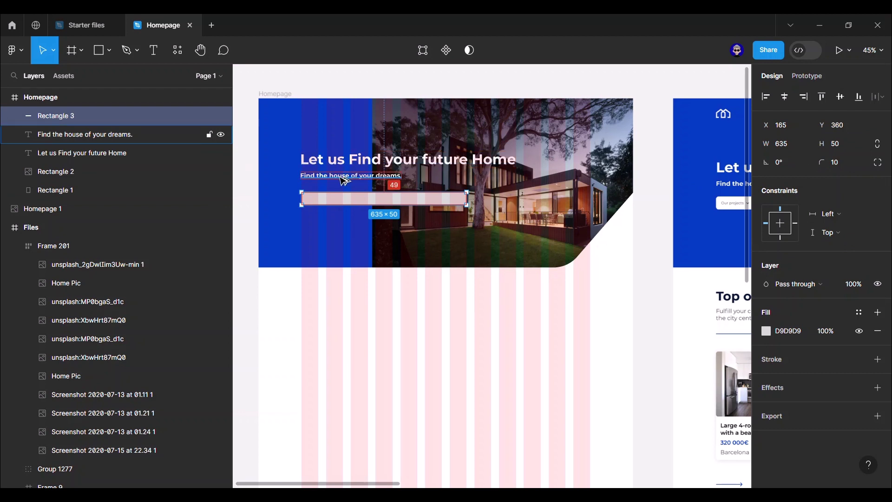
key("Up")
key("Up")
key("Up")
key("Up")
key("Up")
key("Up")
key("Up")
key("Up")
key("Up")
key("Up")
key("Up")
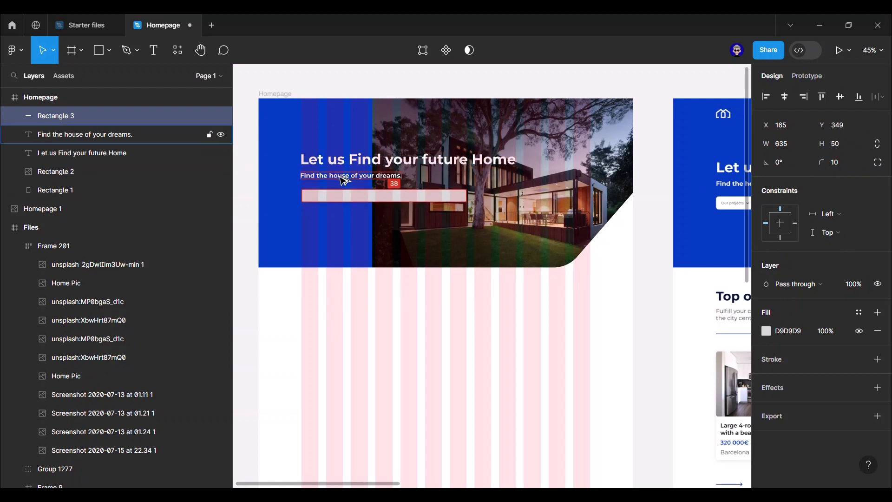
key("Up")
key("Up")
key("Up")
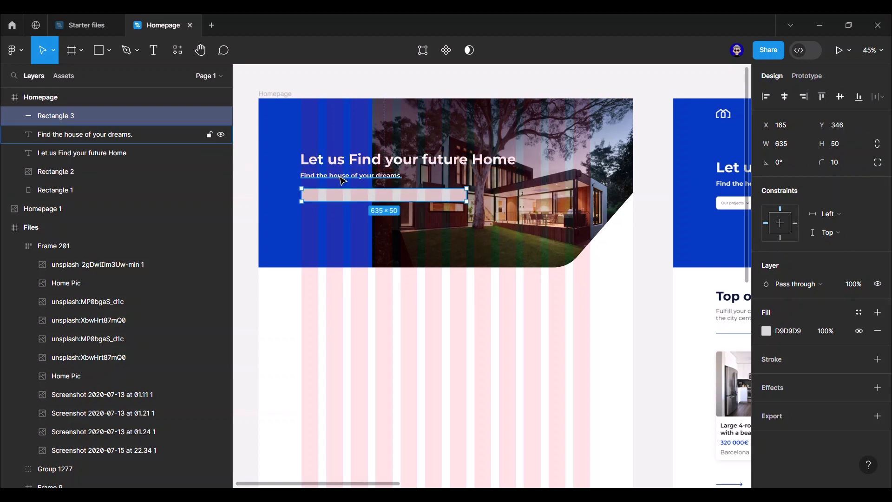
- Set the search bar's fill to white FFFFFF
left_click(766, 331)
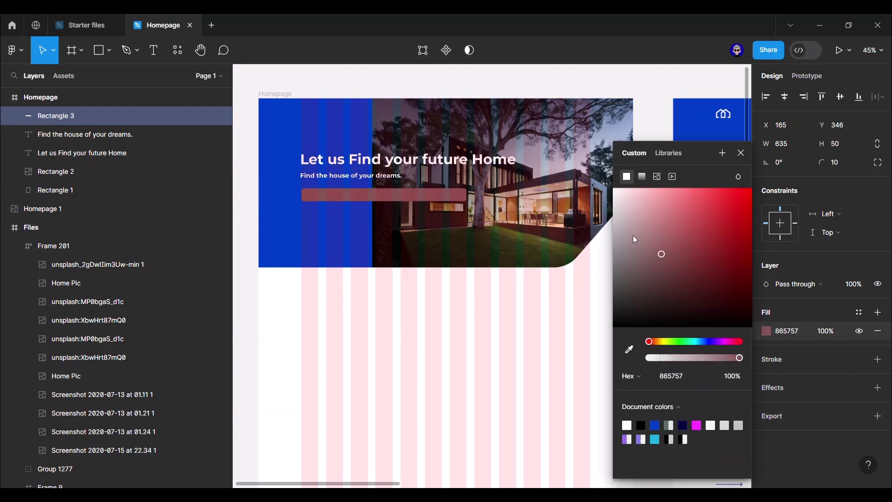
left_click_drag(634, 237, 614, 184)
key("Escape")
left_click(665, 223)
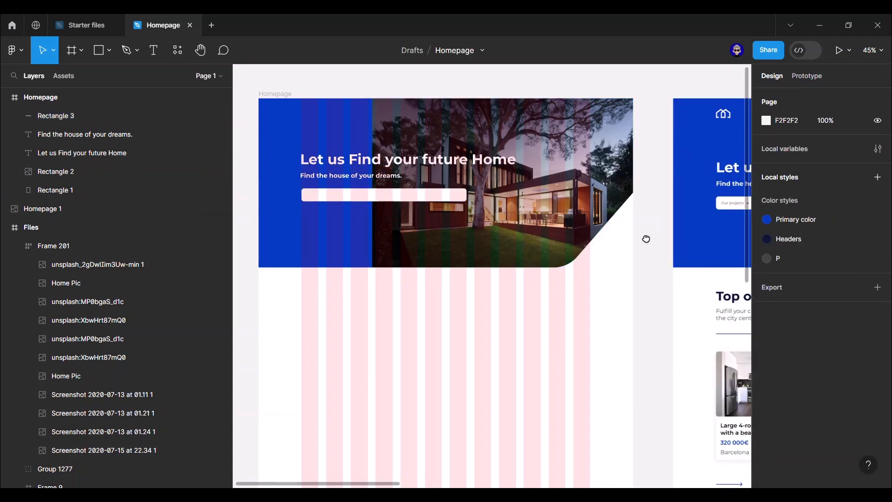
scroll(645, 239, "right", 7)
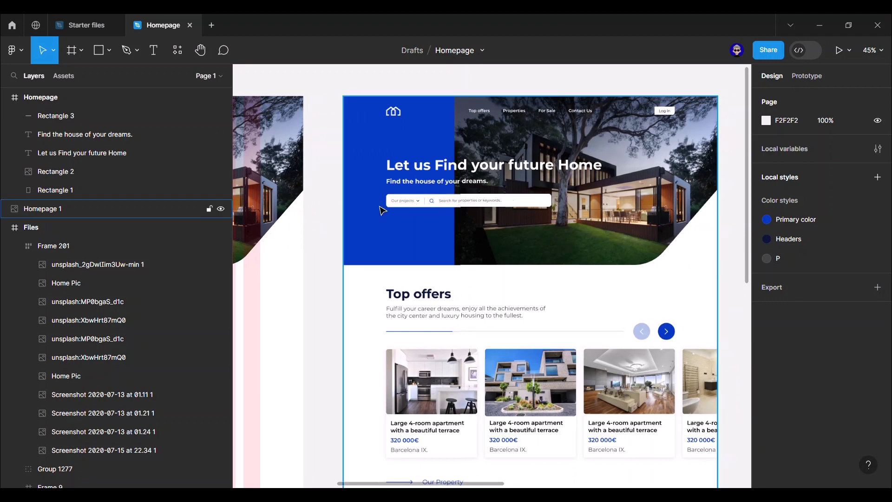
scroll(415, 206, "left", 2)
scroll(353, 195, "up", 5)
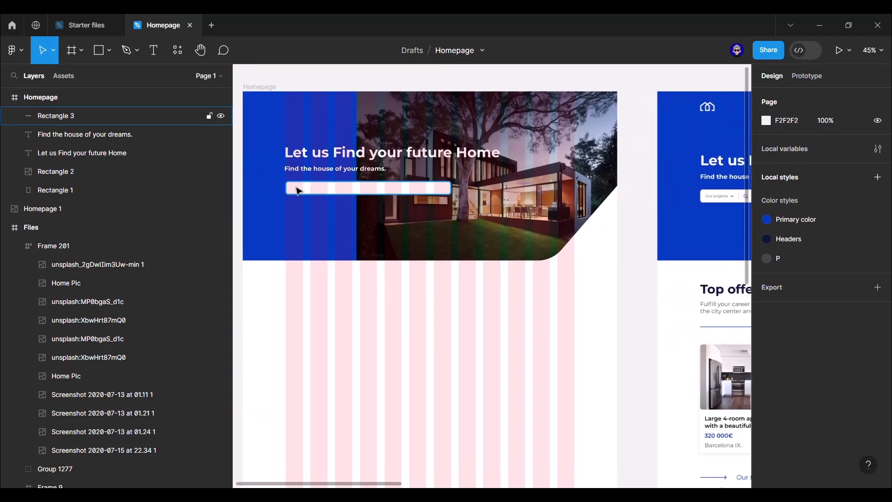
left_click(349, 161)
- Copy the subtitle onto the search bar and apply the P colour style to it
key("ctrl+d")
left_click_drag(350, 163, 364, 199)
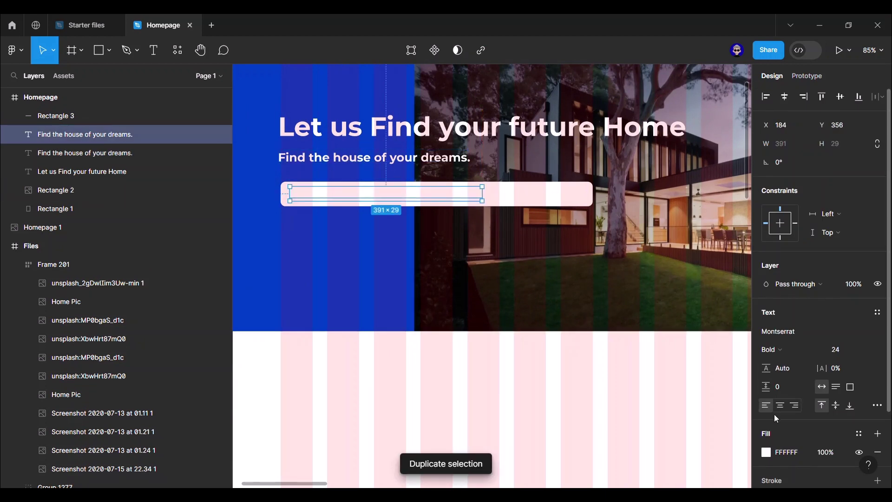
left_click(767, 452)
left_click(640, 425)
left_click(859, 434)
left_click(657, 426)
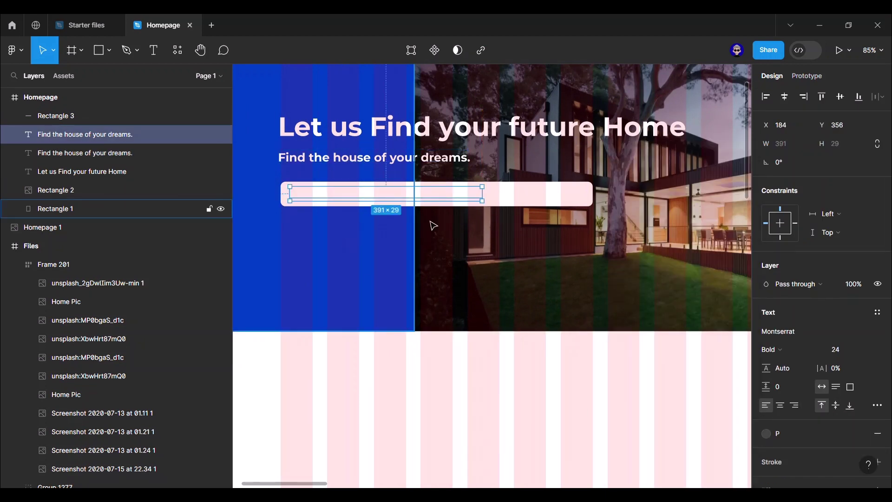
key("ctrl+shift+bracketright")
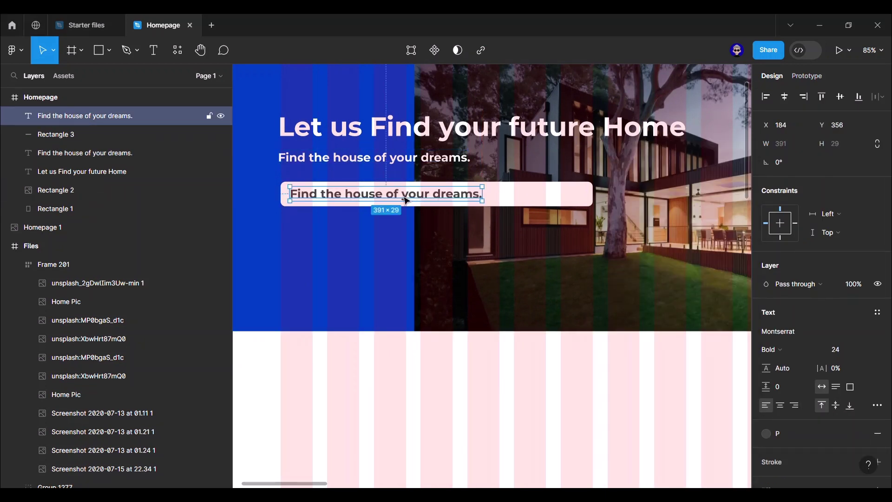
- Retype the copy as 'Our projects' in Regular 14 near the bar's left end
double_click(404, 193)
type("Our projects")
key("Escape")
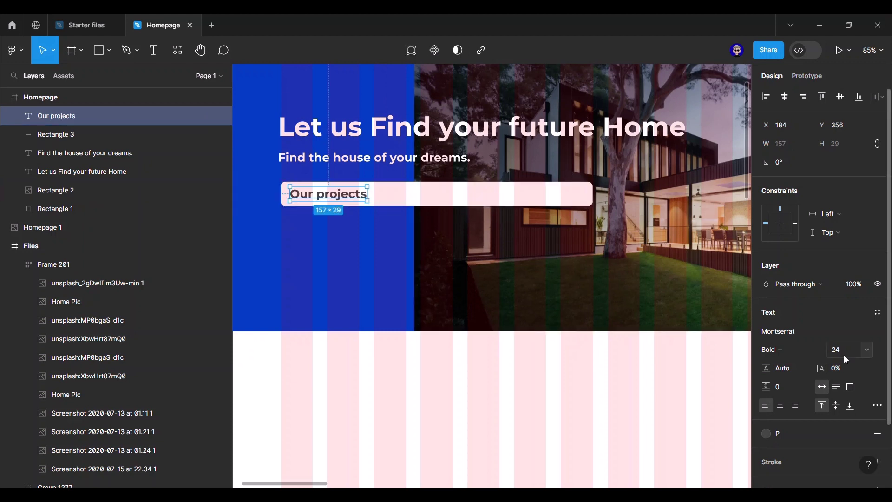
left_click(844, 355)
type("14")
key("Return")
left_click(785, 350)
left_click(790, 266)
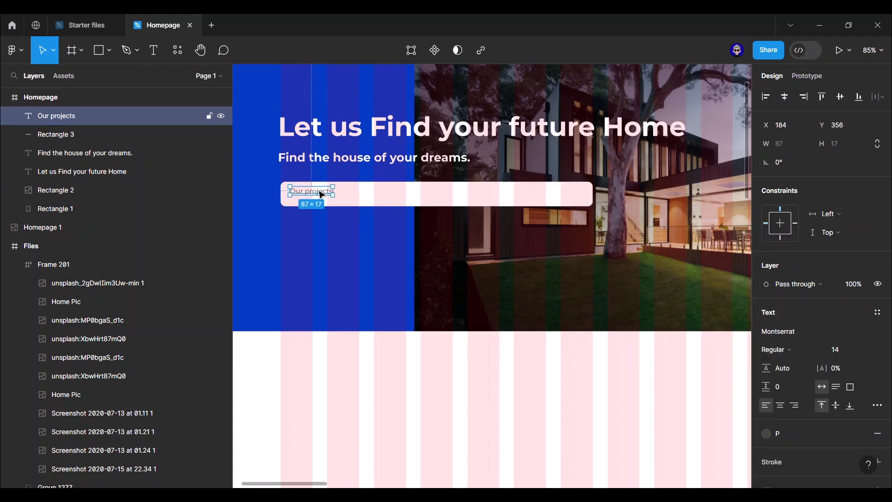
left_click_drag(321, 194, 319, 197)
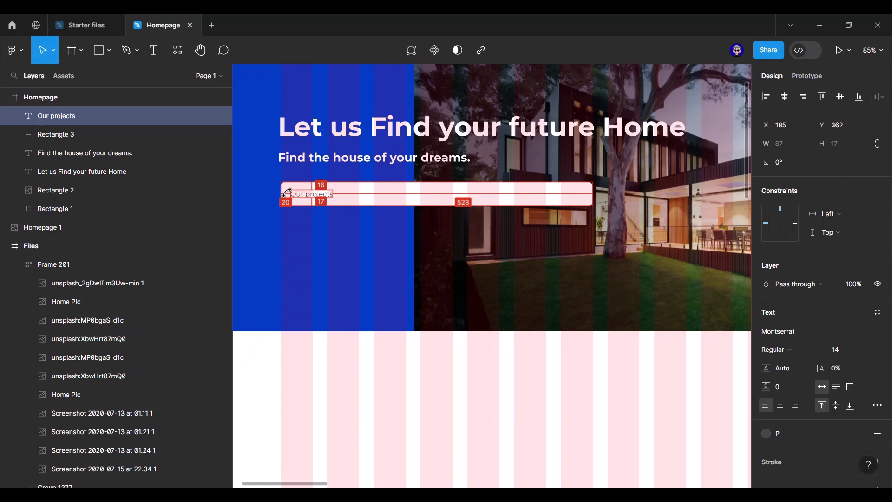
- Duplicate 'Our projects' further right in the bar for the search placeholder
key("ctrl+d")
left_click_drag(307, 196, 413, 197)
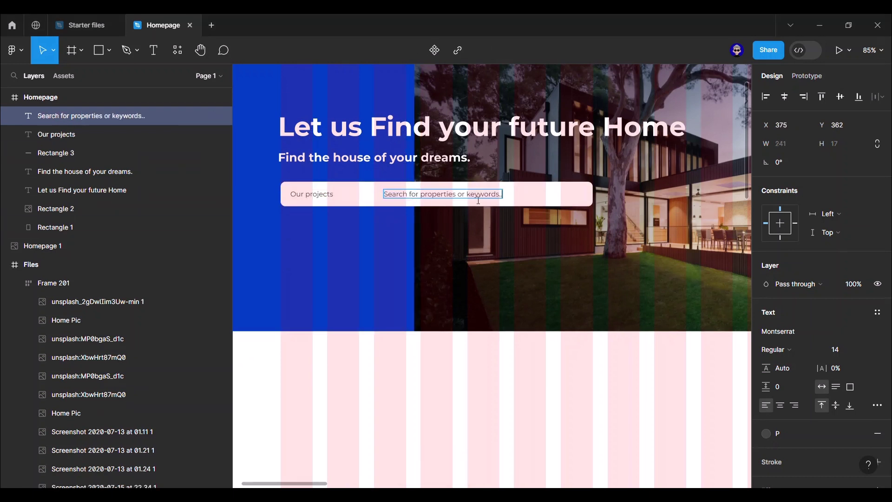
left_click(522, 276)
left_click(500, 372)
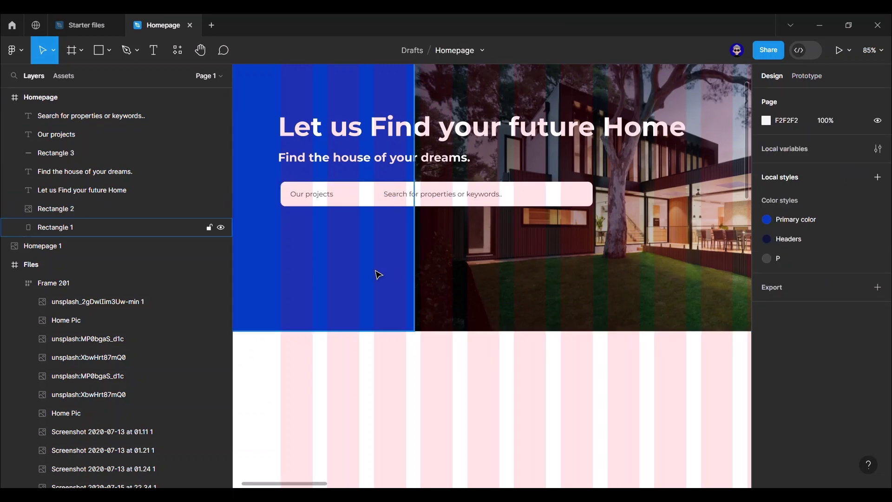
scroll(631, 364, "down", 5, "ctrl")
scroll(344, 258, "down", 2)
scroll(379, 251, "up", 3, "ctrl")
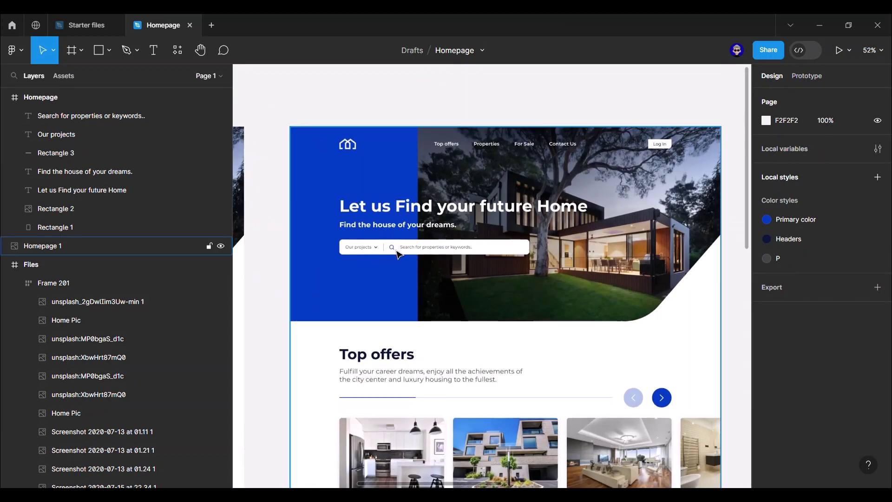
scroll(502, 244, "right", 10)
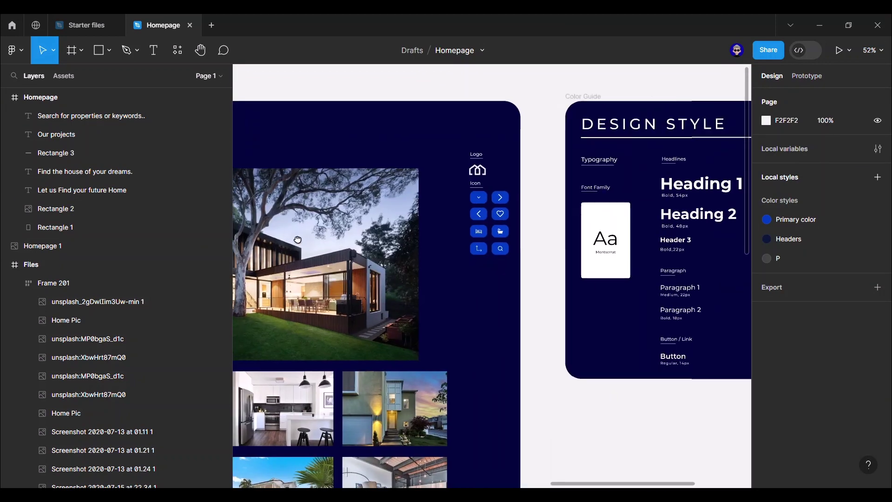
scroll(470, 261, "up", 5)
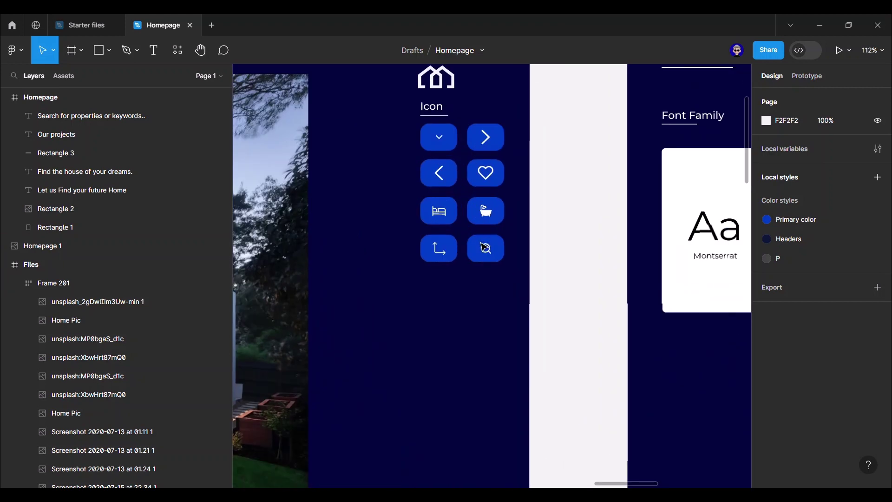
double_click(493, 253)
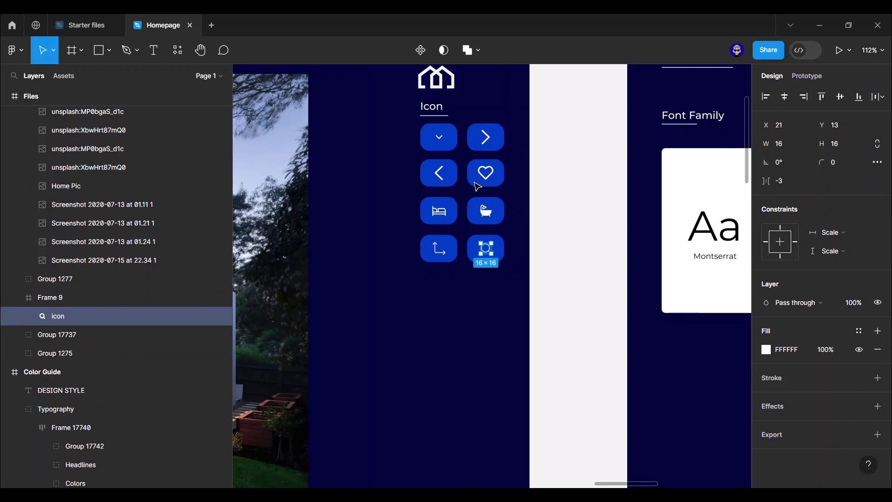
key("ctrl+alt+a")
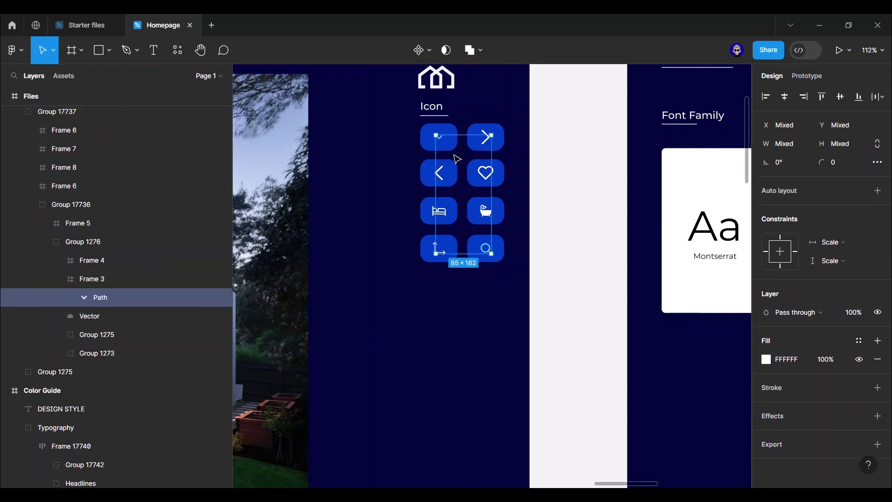
left_click(565, 211)
scroll(565, 211, "down", 5)
scroll(566, 210, "down", 5)
scroll(531, 104, "left", 10)
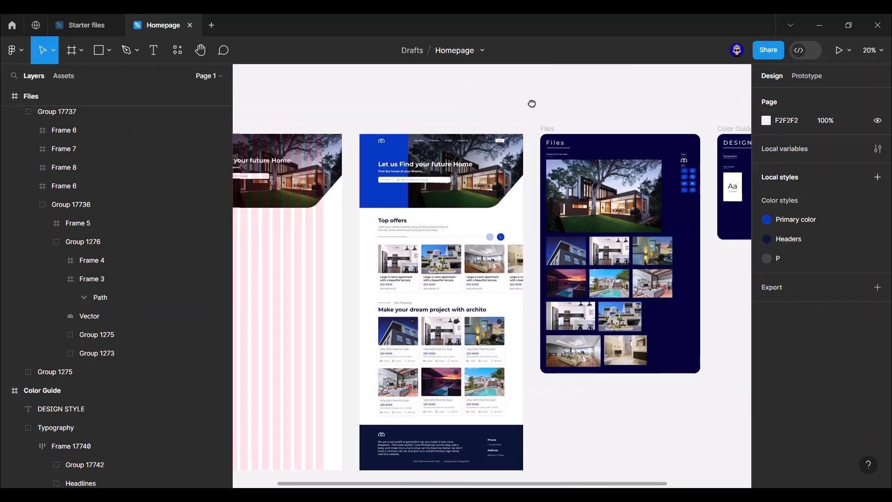
scroll(366, 181, "up", 5)
scroll(365, 182, "up", 5)
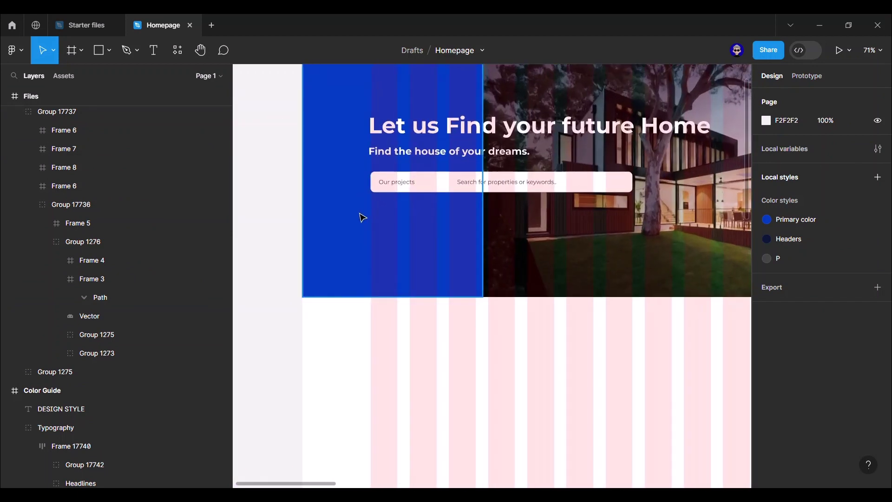
- Paste the icons into the hero and place a black dropdown arrow in the search bar
right_click(349, 134)
left_click(400, 157)
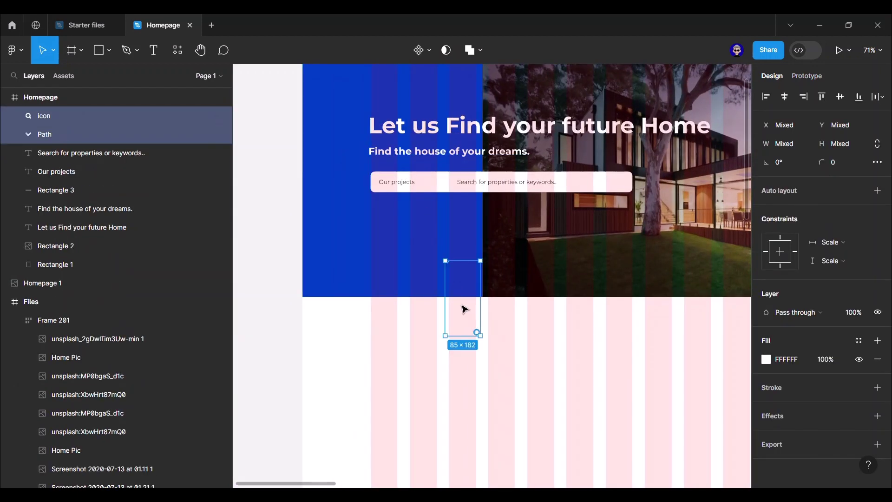
left_click_drag(468, 283, 416, 237)
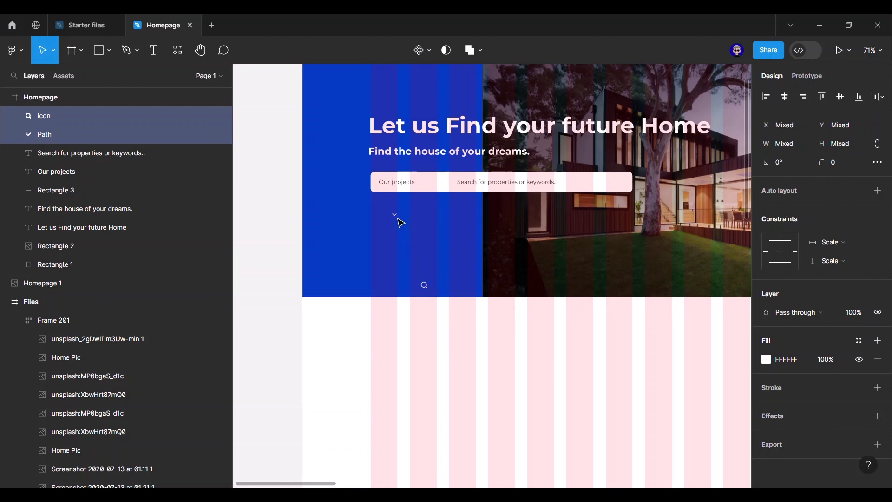
left_click(398, 217)
left_click(395, 215)
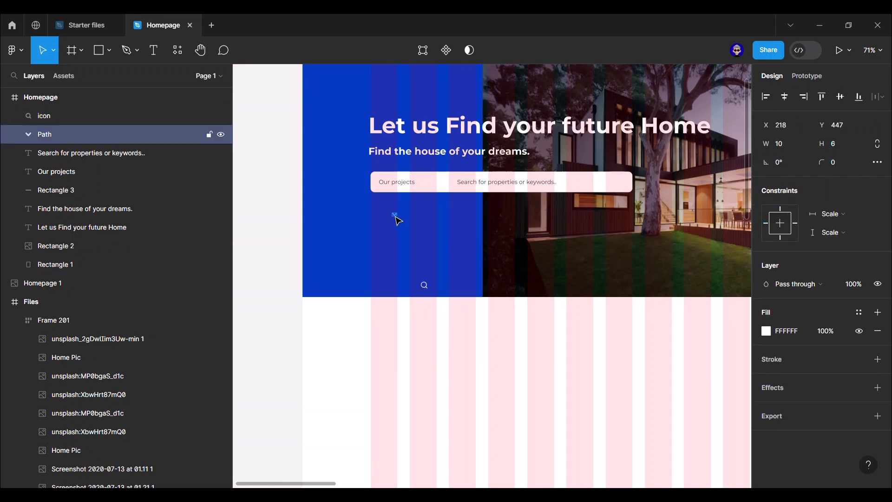
left_click_drag(424, 198, 425, 188)
left_click(772, 330)
left_click(624, 424)
left_click(589, 422)
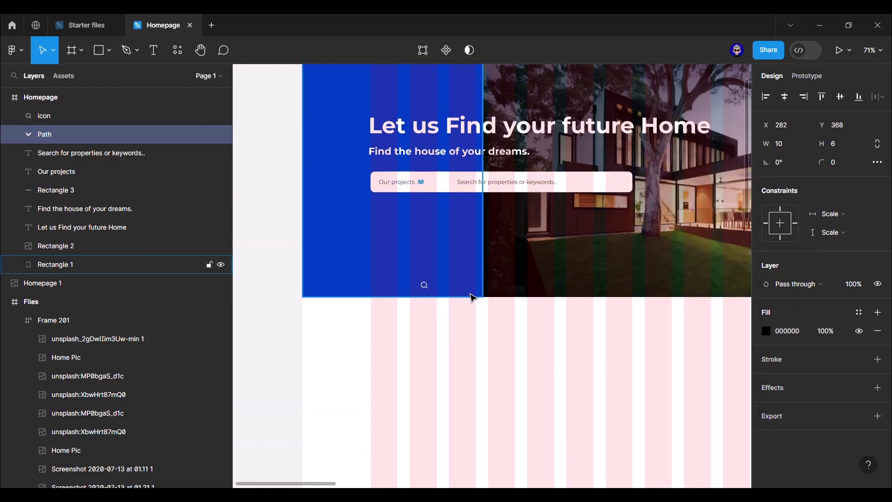
- Fill the 16×16 search icon with Primary color and move it into the search bar
left_click(423, 284)
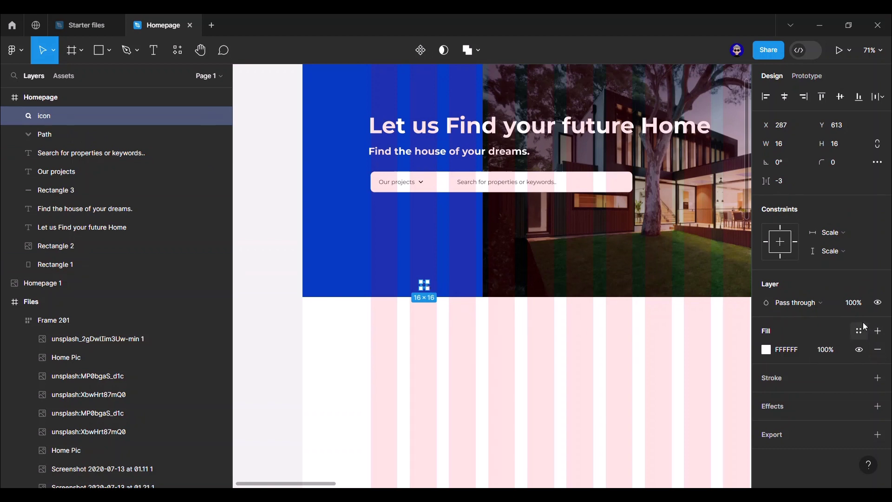
left_click(859, 331)
left_click(669, 402)
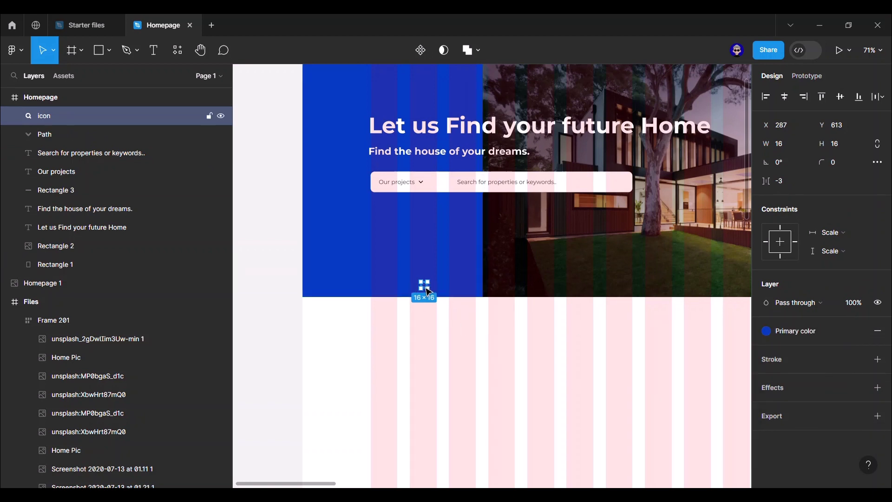
left_click_drag(428, 292, 454, 188)
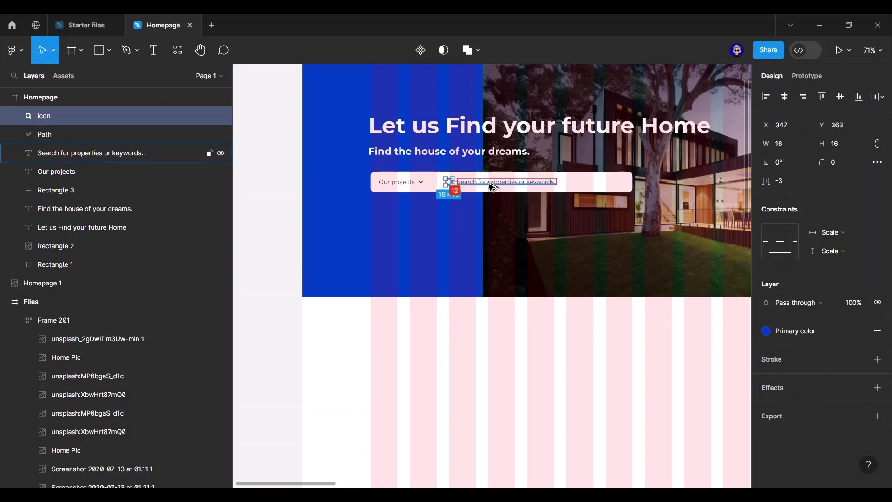
key("Right")
key("Right")
scroll(416, 199, "up", 5)
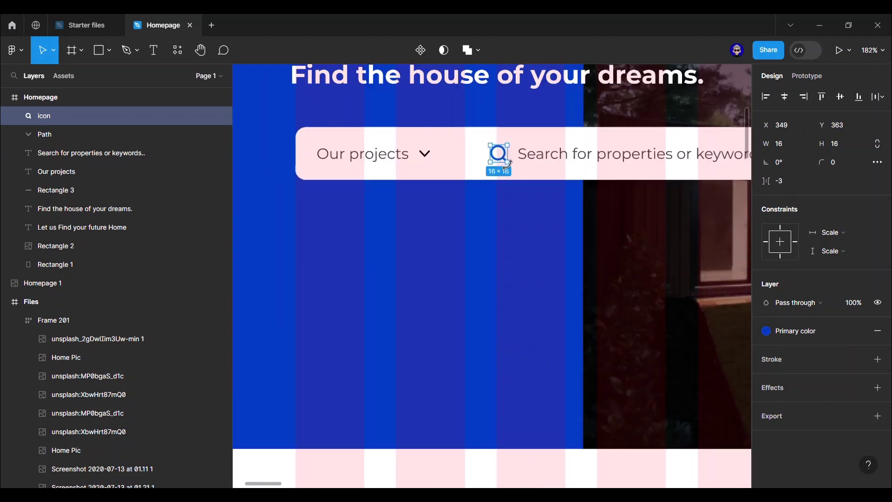
- Draw a short vertical divider at 40% stroke opacity beside the dropdown arrow
key("l")
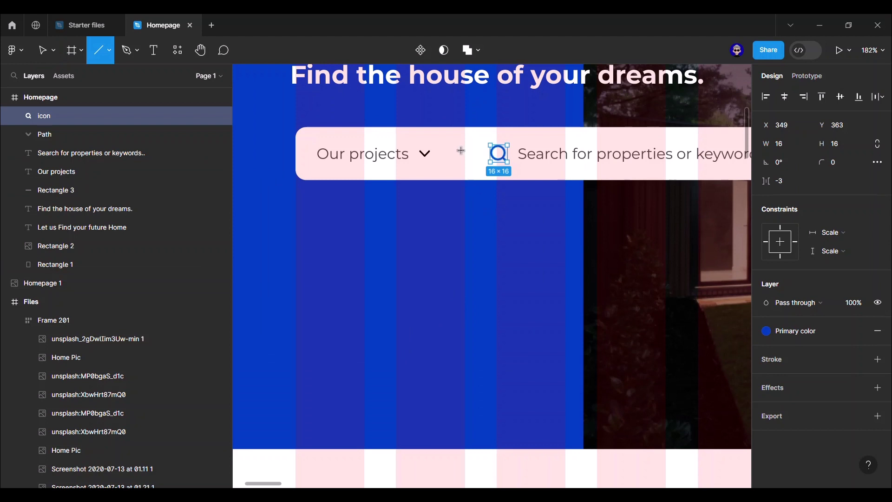
left_click_drag(465, 139, 469, 166)
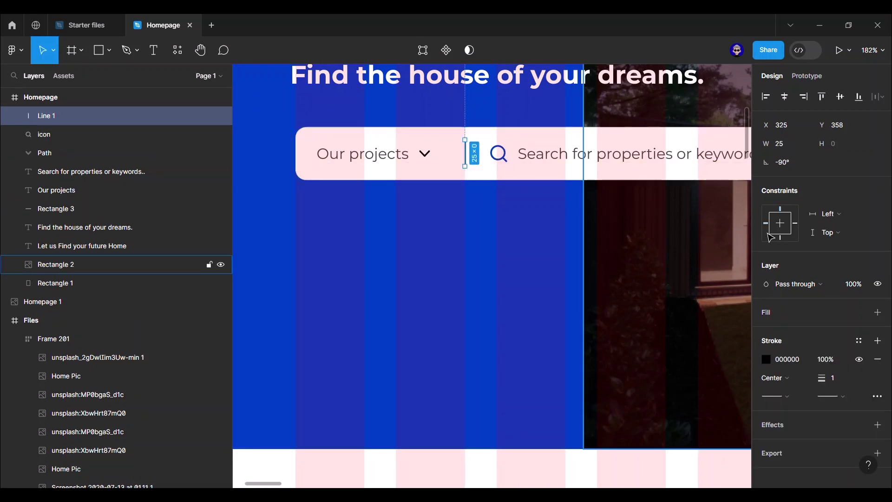
left_click(832, 362)
type("4")
key("Return")
left_click(557, 283)
scroll(465, 172, "up", 5, "ctrl")
left_click_drag(463, 168, 445, 171)
key("Left")
key("Left")
key("Left")
key("Left")
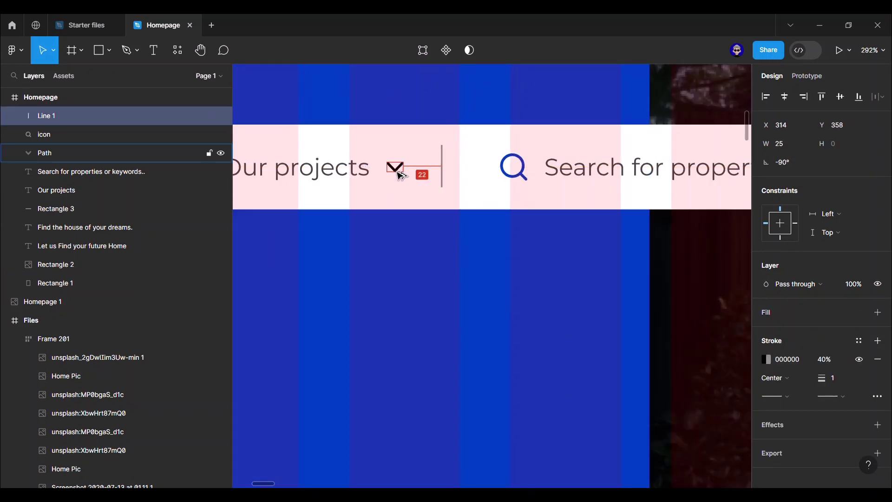
- Shift the search icon and placeholder text left, closer to the divider
left_click(523, 180)
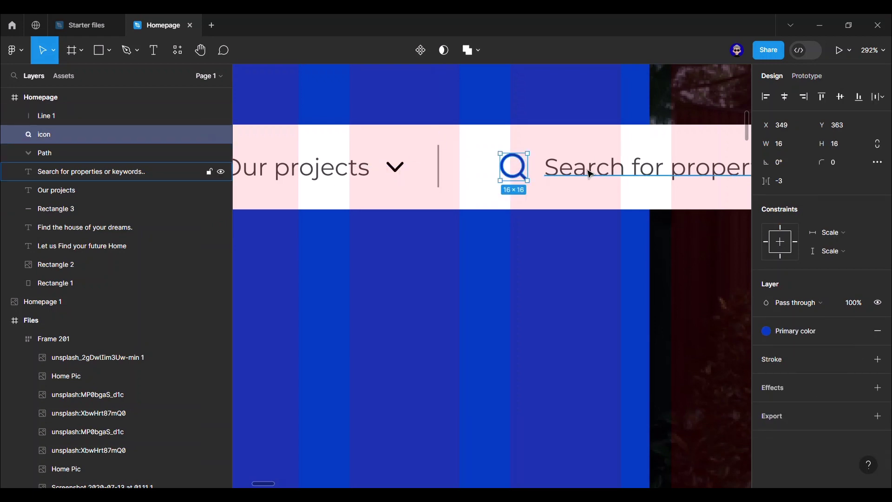
left_click(589, 173, "shift")
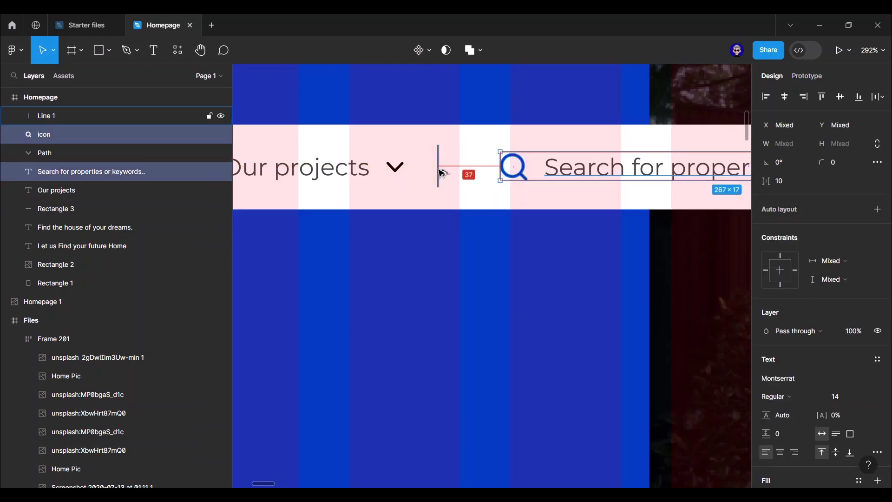
key("Left")
key("Left")
key("Left")
key("Left")
key("Left")
key("Left")
key("Left")
key("Left")
key("Left")
key("Left")
key("Left")
key("Left")
key("Left")
key("Left")
key("Left")
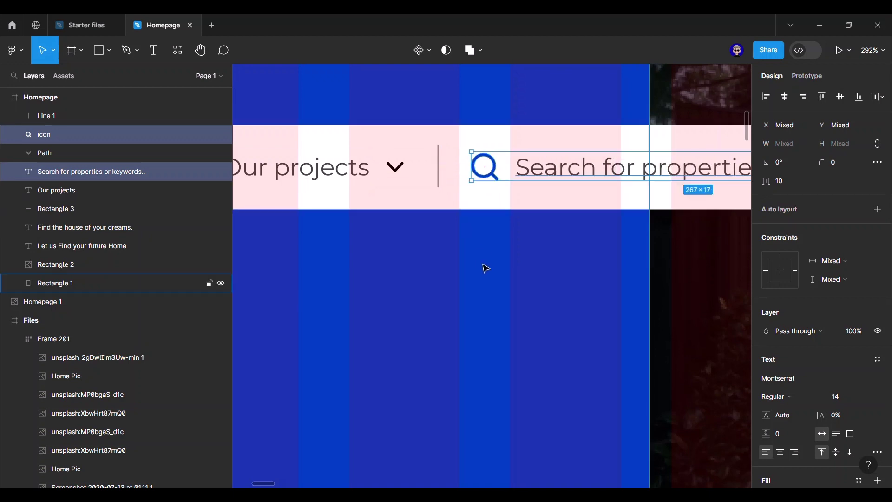
scroll(483, 266, "down", 5, "ctrl")
left_click(457, 210, "shift")
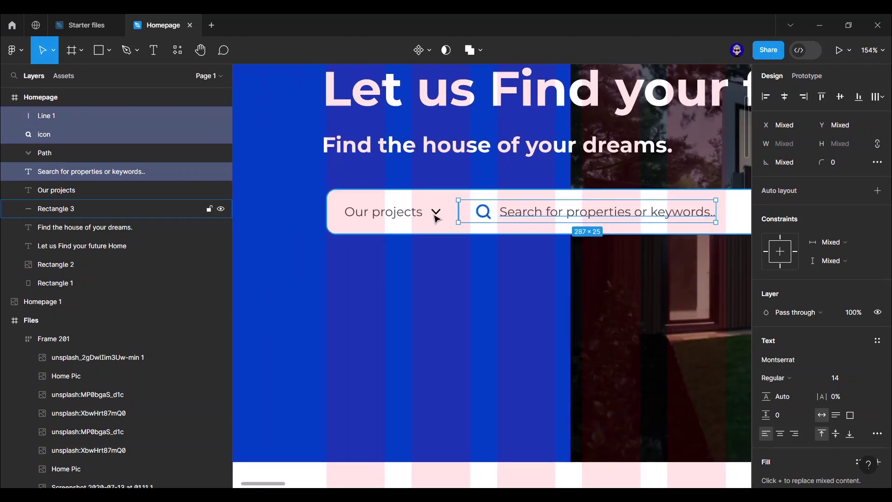
- Group the search bar's contents, then group them with the bar background
left_click(435, 210, "shift")
left_click(403, 214, "shift")
key("ctrl+g")
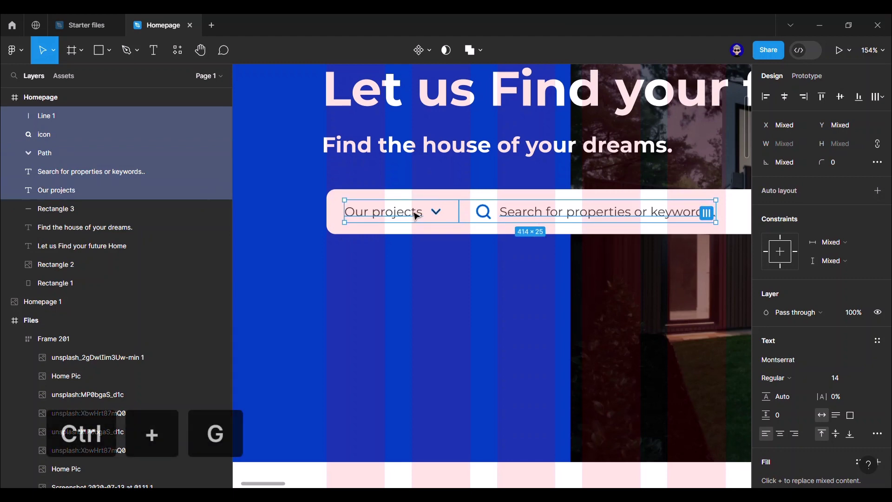
left_click(478, 200, "shift")
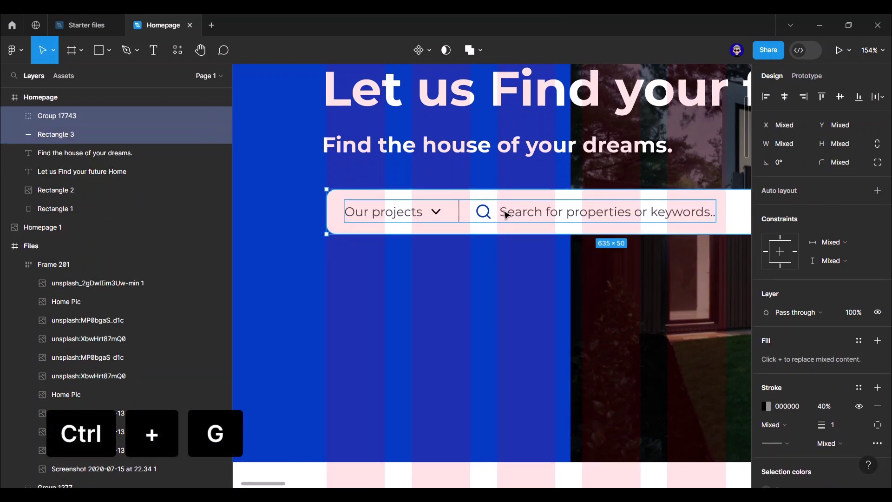
key("ctrl+g")
scroll(503, 211, "down", 6, "ctrl")
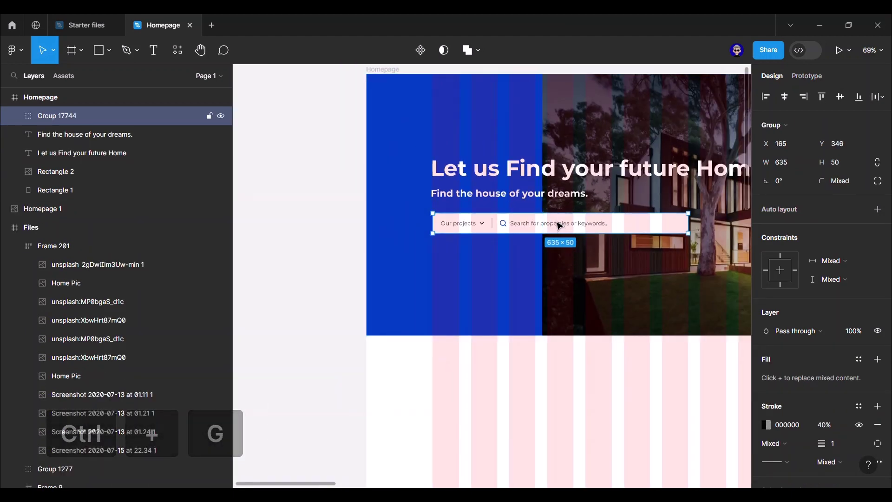
double_click(560, 226)
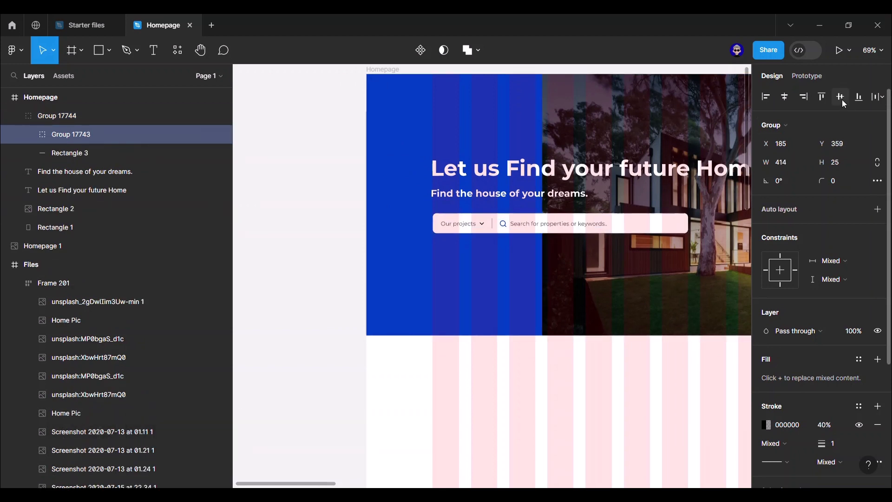
- Group the heading, subtitle and search bar together and move the group slightly lower
left_click(297, 233)
scroll(470, 229, "right", 3)
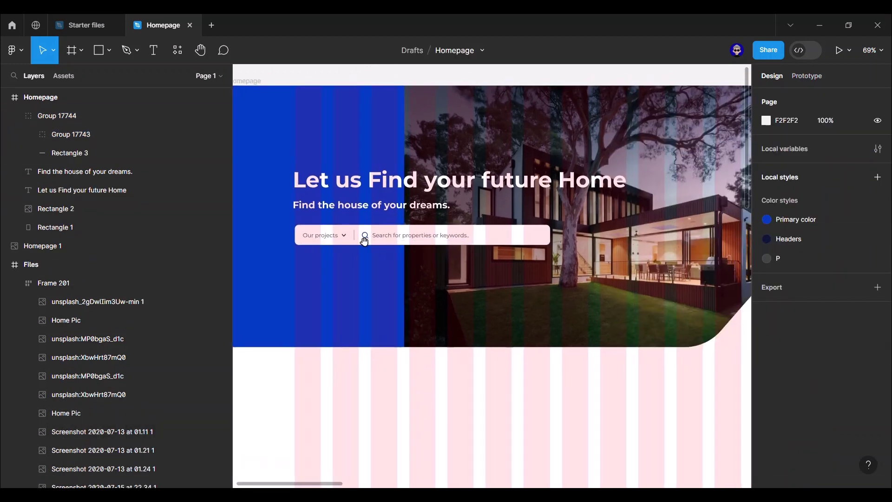
left_click(360, 235)
key("alt")
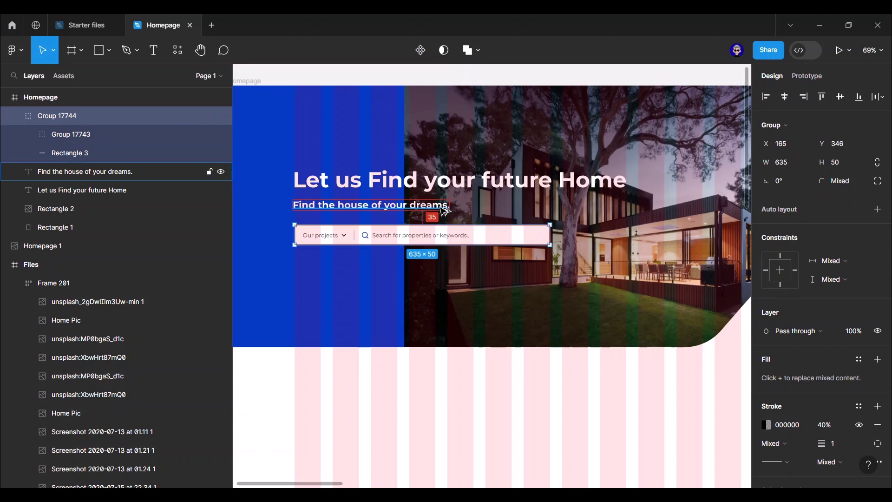
left_click(432, 205)
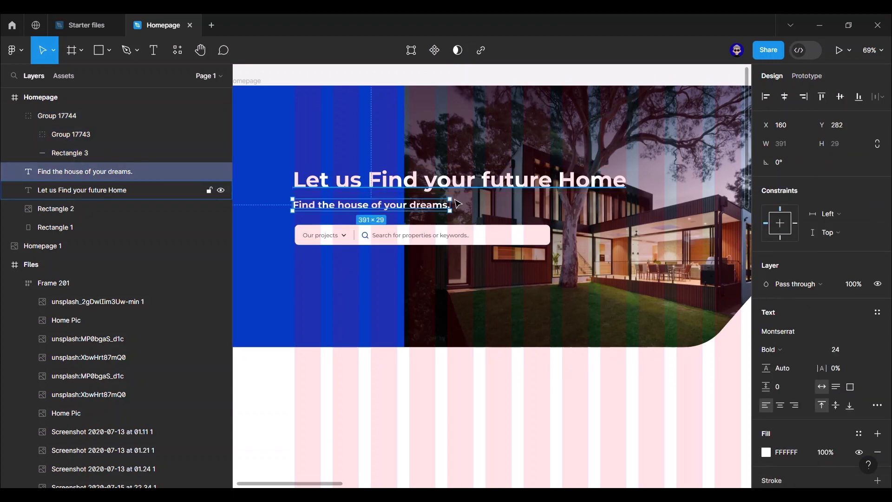
left_click(424, 235, "shift")
left_click(443, 185, "shift")
key("ctrl+g")
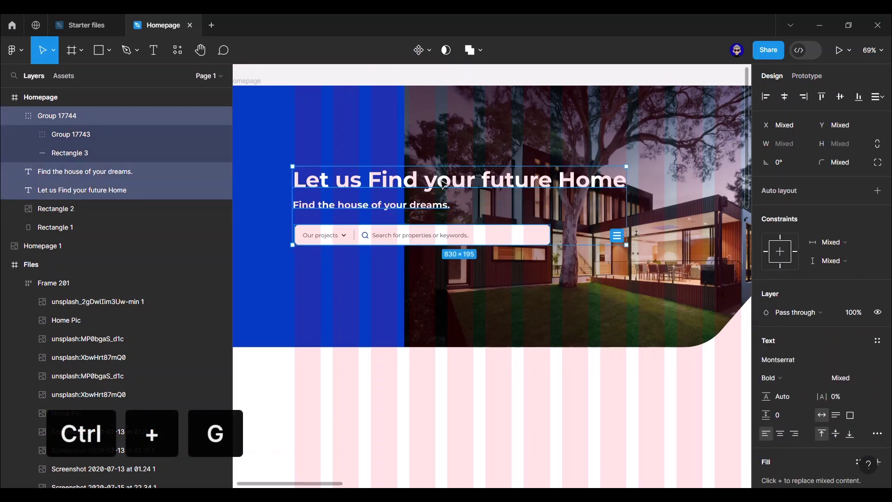
left_click_drag(446, 192, 446, 200)
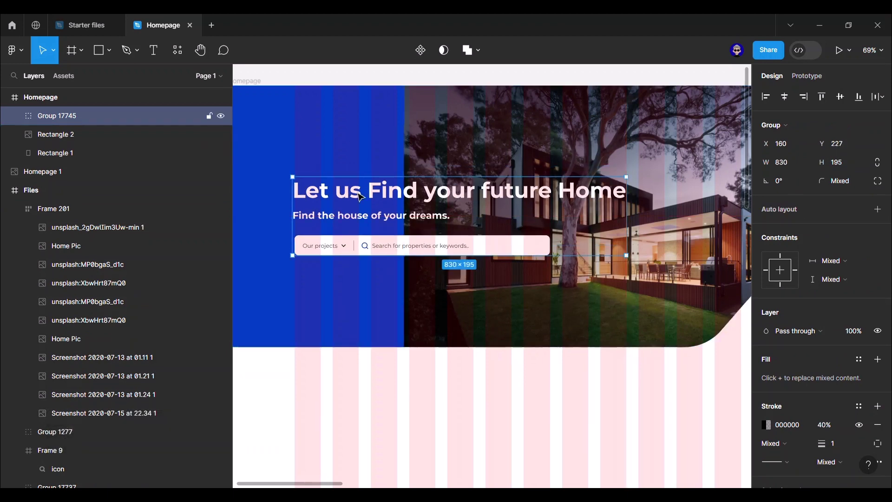
left_click(434, 77)
scroll(434, 77, "down", 3, "ctrl")
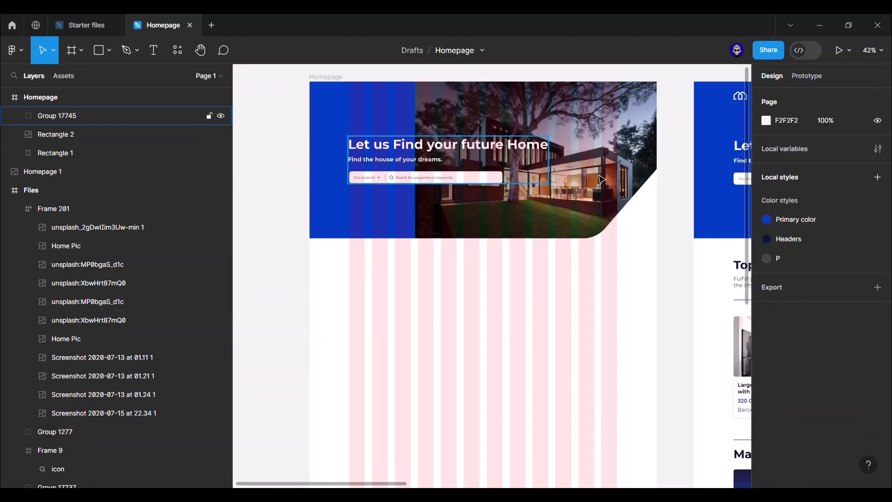
left_click_drag(312, 193, 425, 214)
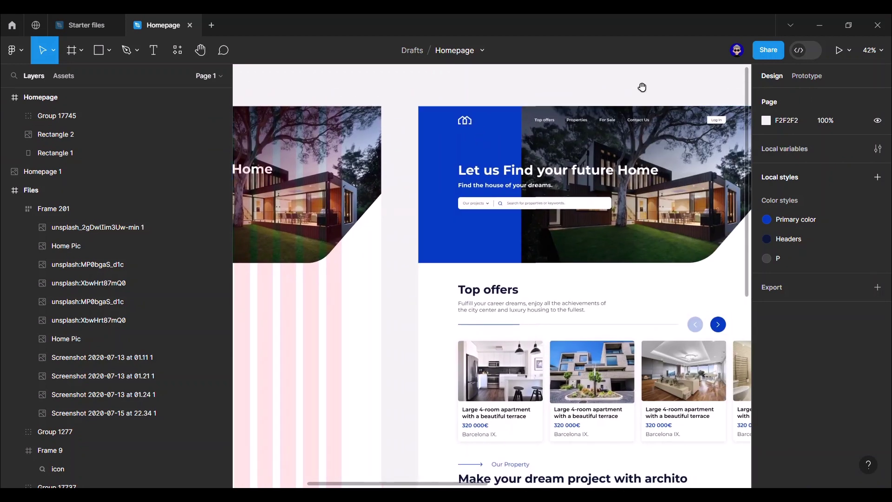
left_click_drag(641, 85, 481, 88)
left_click_drag(611, 102, 321, 104)
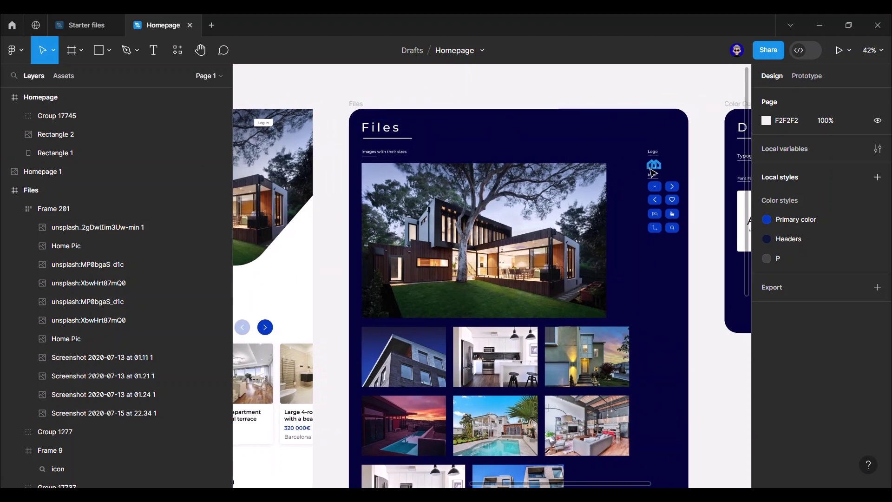
left_click(655, 168, "ctrl")
left_click(481, 100)
scroll(481, 100, "left", 10)
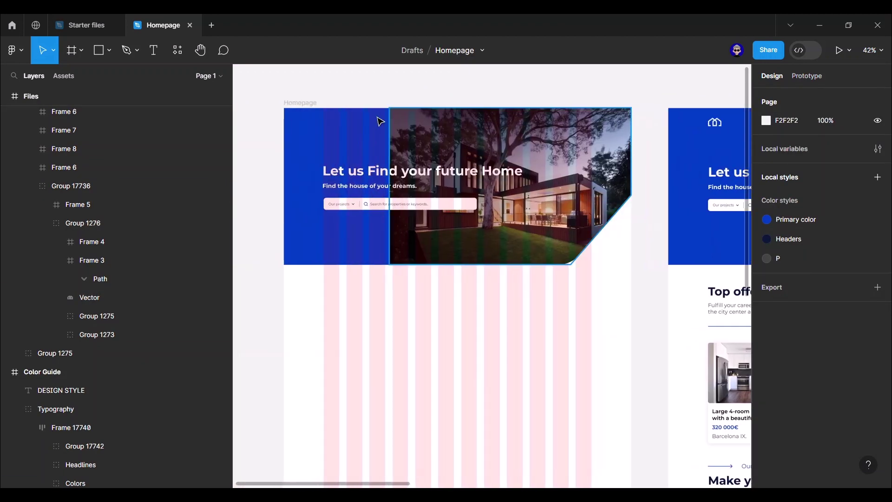
scroll(378, 120, "up", 2)
right_click(327, 122)
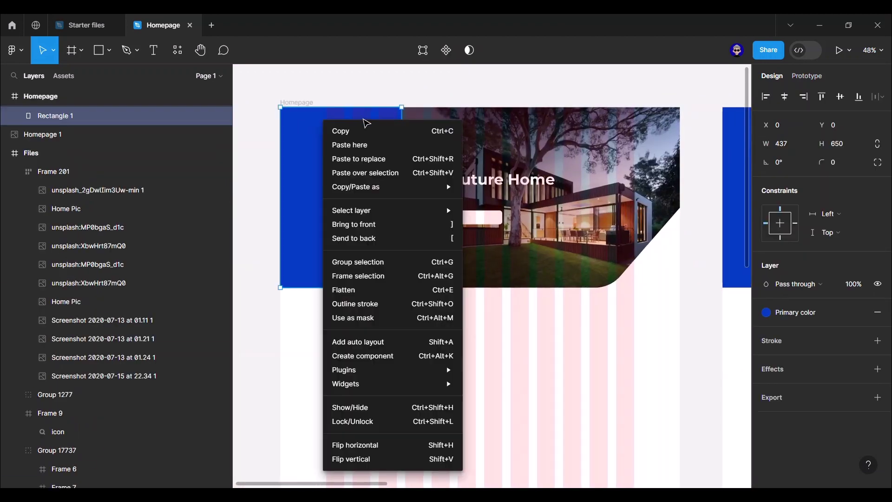
left_click(352, 146)
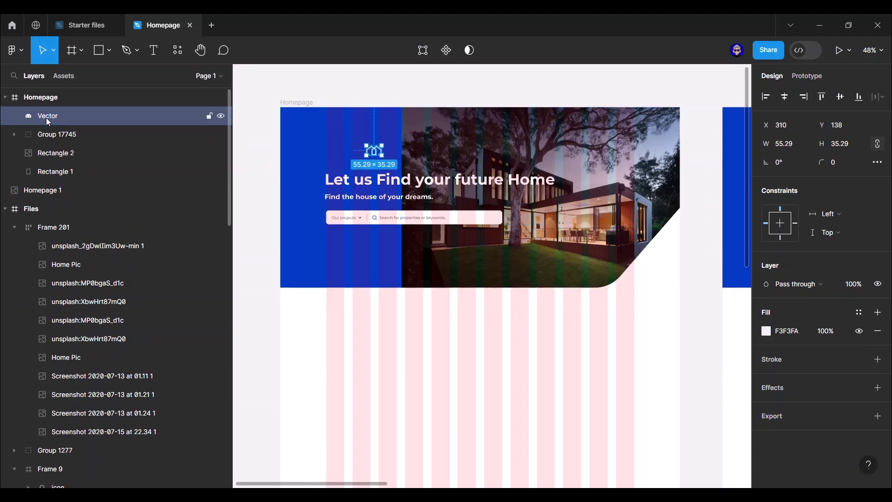
double_click(46, 116)
type("Logo")
key("Return")
scroll(390, 117, "up", 5)
left_click_drag(363, 188, 297, 137)
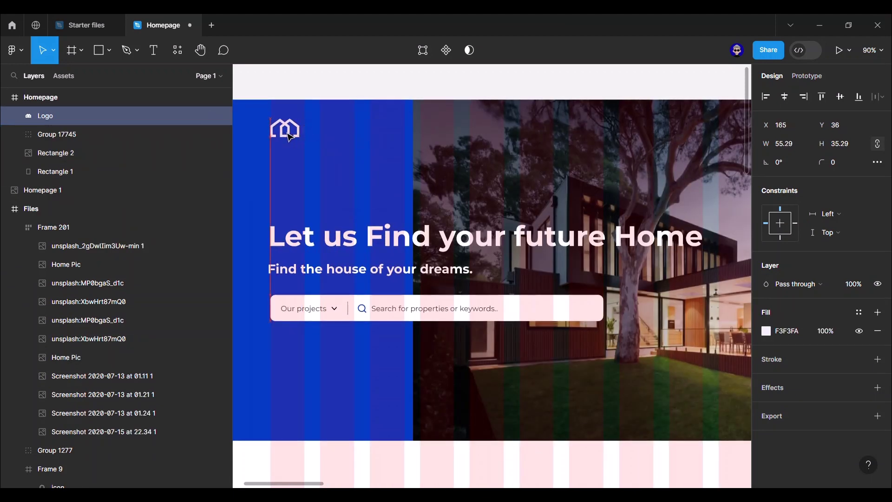
key("alt")
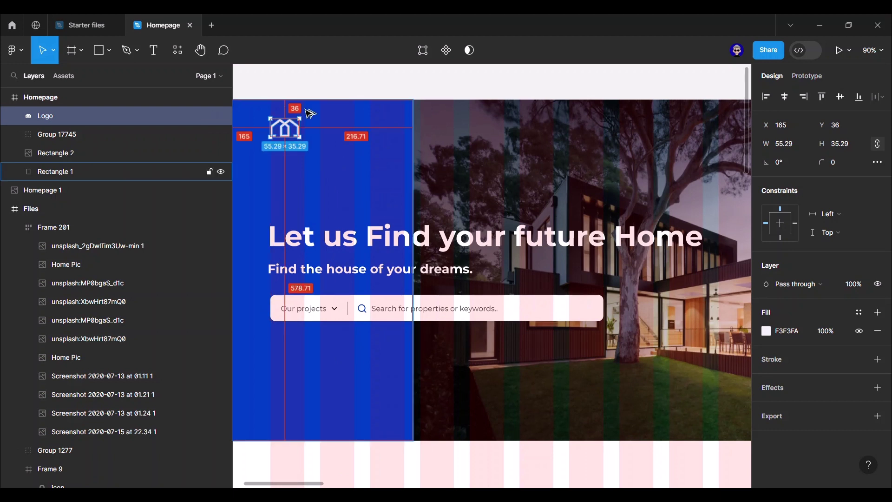
key("Down")
key("Down")
key("Up")
key("Up")
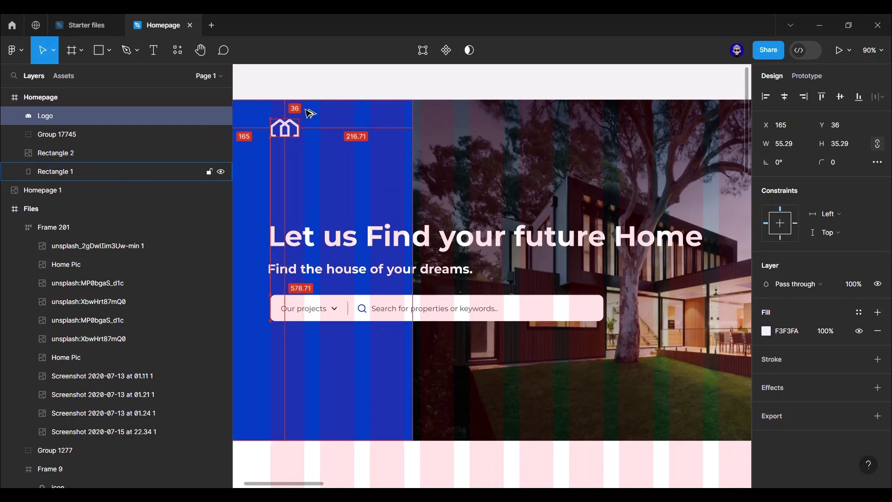
left_click(394, 74)
scroll(426, 84, "down", 5)
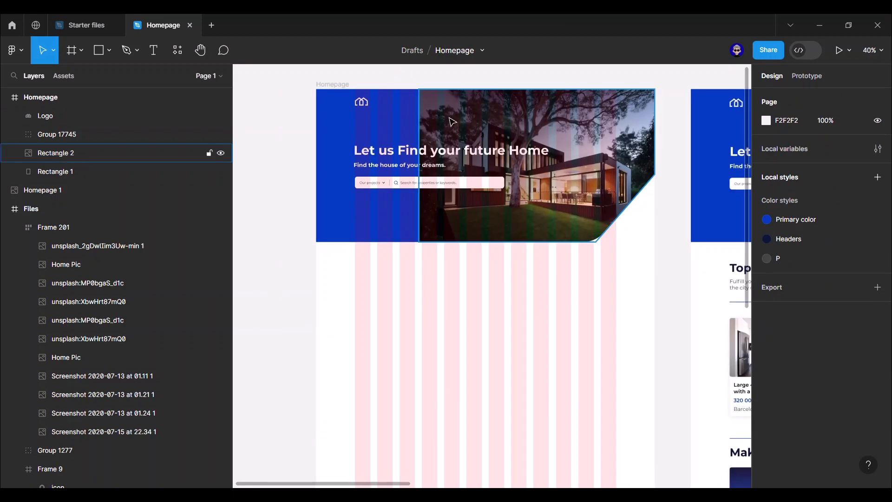
left_click_drag(452, 122, 287, 137)
left_click_drag(398, 91, 580, 100)
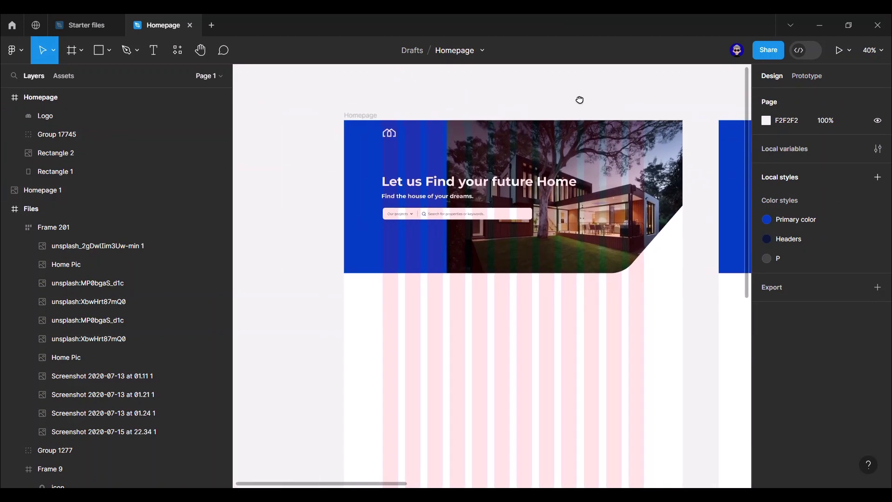
- Paste the Top offers link text into the hero and make it 16 px SemiBold
left_click(441, 133)
left_click(441, 97)
key("ctrl+v")
scroll(428, 117, "up", 5)
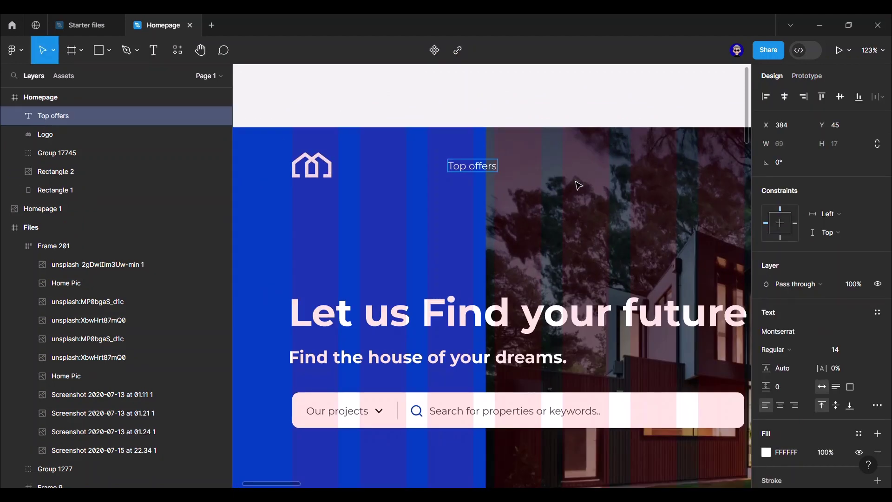
left_click(835, 350)
type("16")
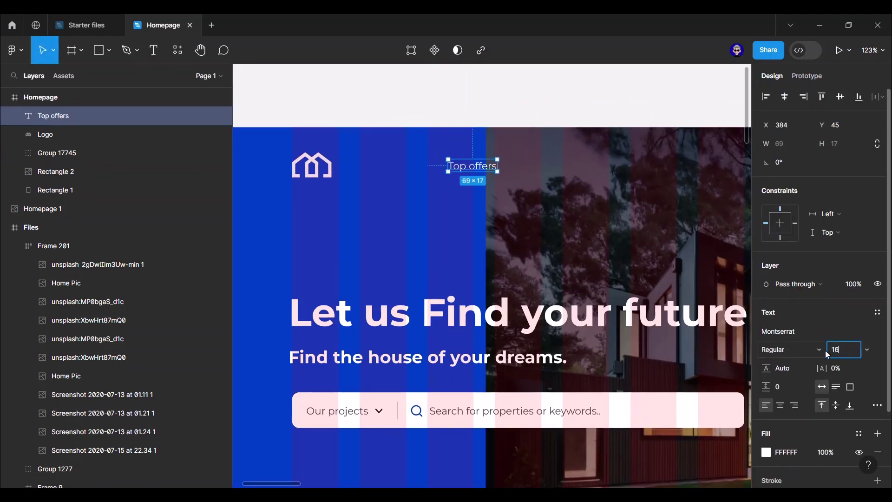
key("Return")
left_click(806, 349)
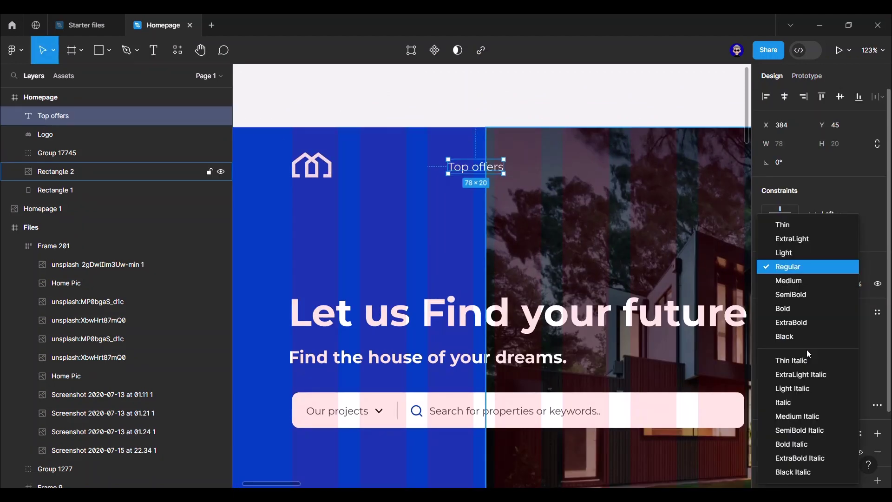
left_click(790, 281)
key("ctrl+alt+period")
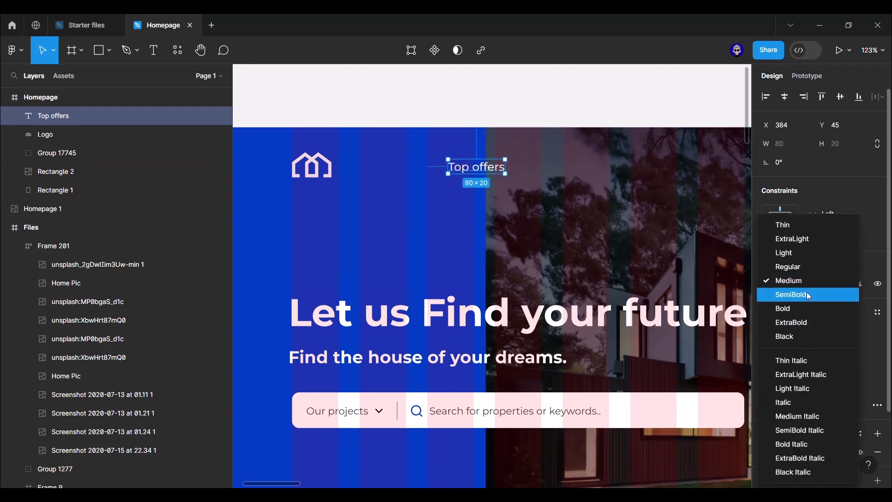
- Duplicate the link into four evenly spaced copies, relabelling two as Properties and For Sale
left_click_drag(487, 172, 564, 173, "alt")
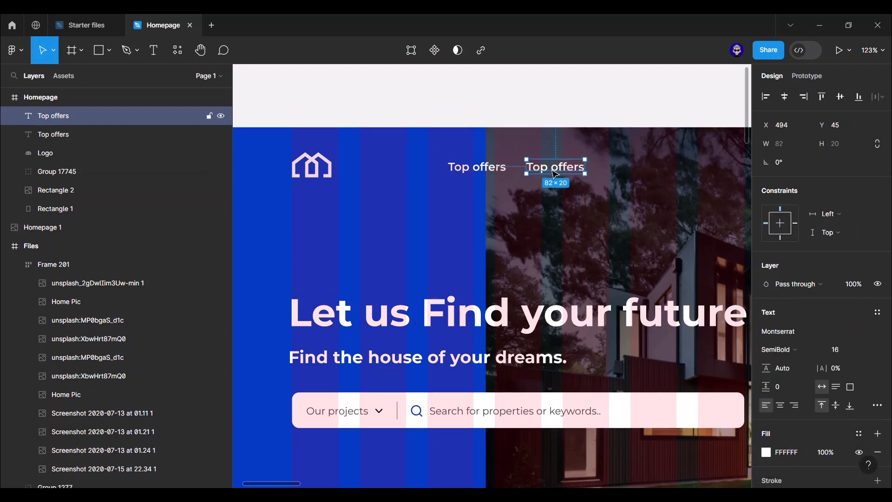
scroll(534, 182, "right", 1)
key("ctrl+d")
key("ctrl+d")
double_click(533, 169)
type("Properties")
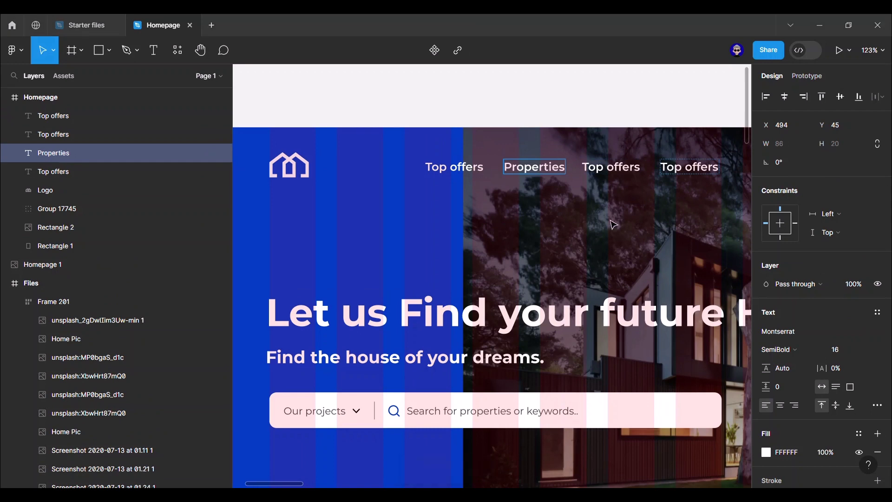
double_click(622, 168)
type("For Sale")
key("ctrl+a")
type("For Sale")
key("Escape")
- Relabel the fourth link Contact Us, then select the Contact Us, For Sale and Properties links
double_click(689, 167)
key("ctrl+a")
type("Contact Us")
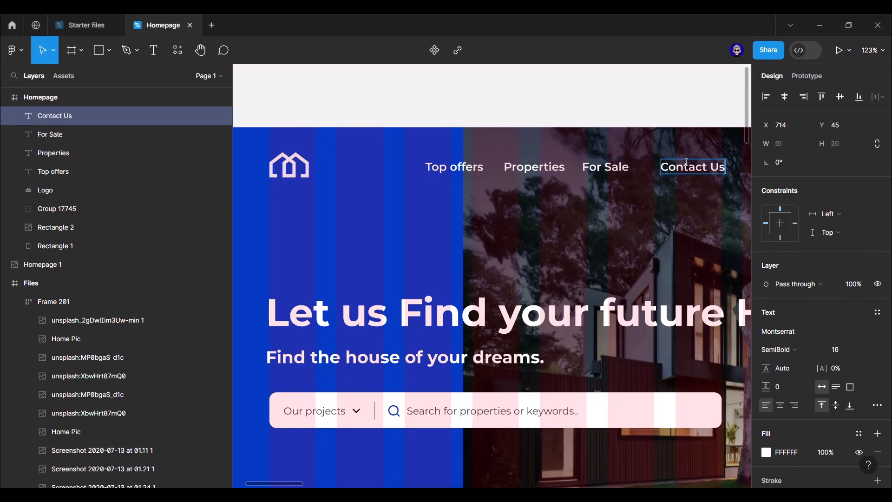
key("Escape")
key("Escape")
scroll(637, 107, "down", 3)
scroll(505, 132, "right", 3)
left_click(504, 129)
left_click(466, 127, "shift")
left_click(428, 126, "shift")
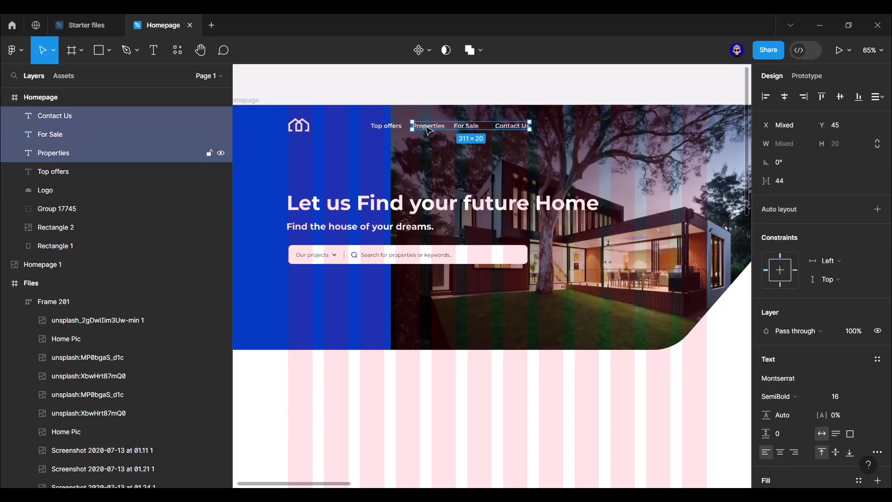
- Wrap all four nav links in a horizontally centred auto-layout frame with 55 px spacing
left_click(386, 127, "shift")
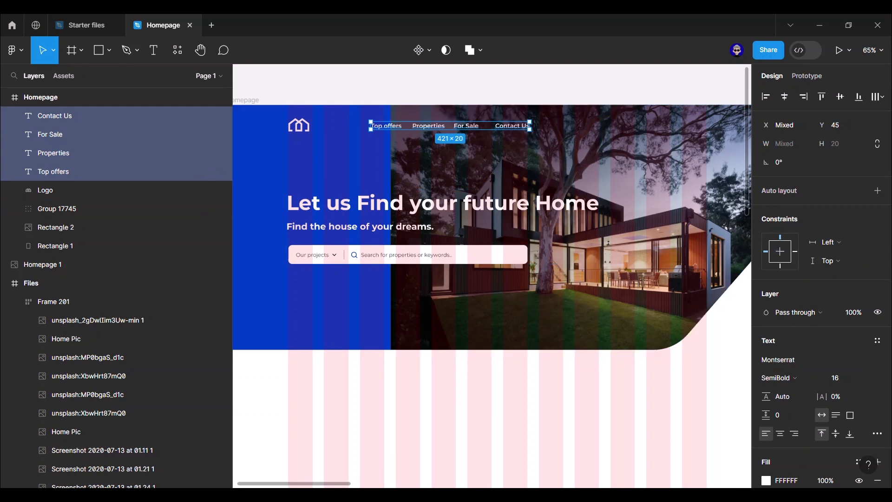
scroll(838, 365, "down", 3)
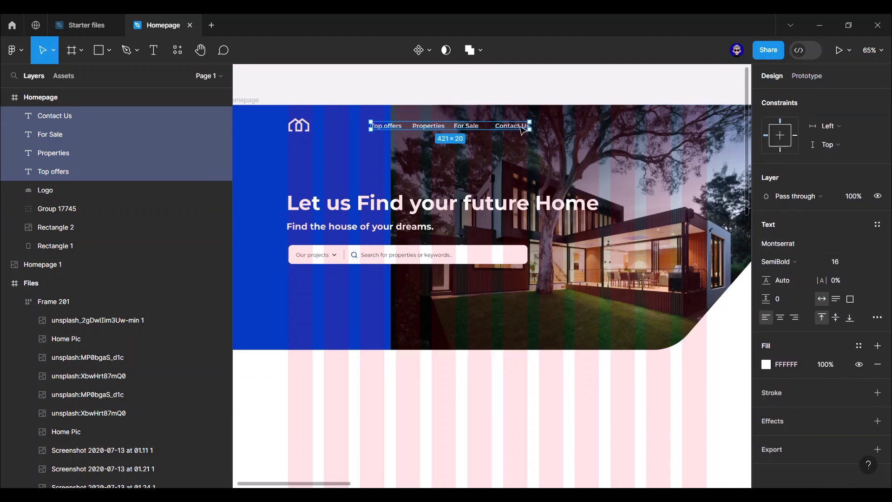
right_click(516, 125)
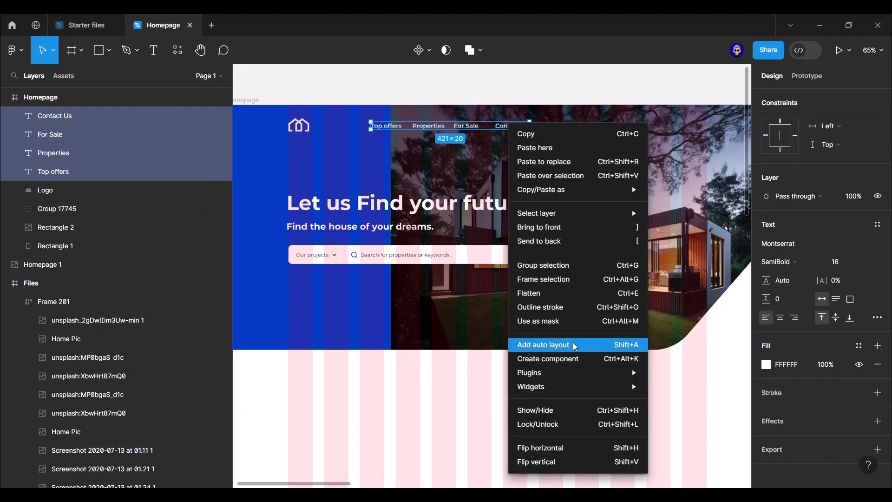
left_click(580, 345)
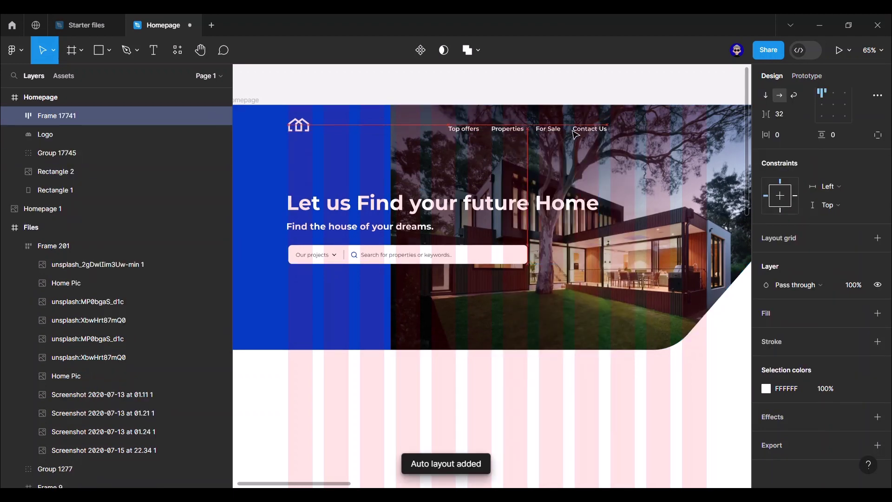
scroll(800, 116, "up", 4)
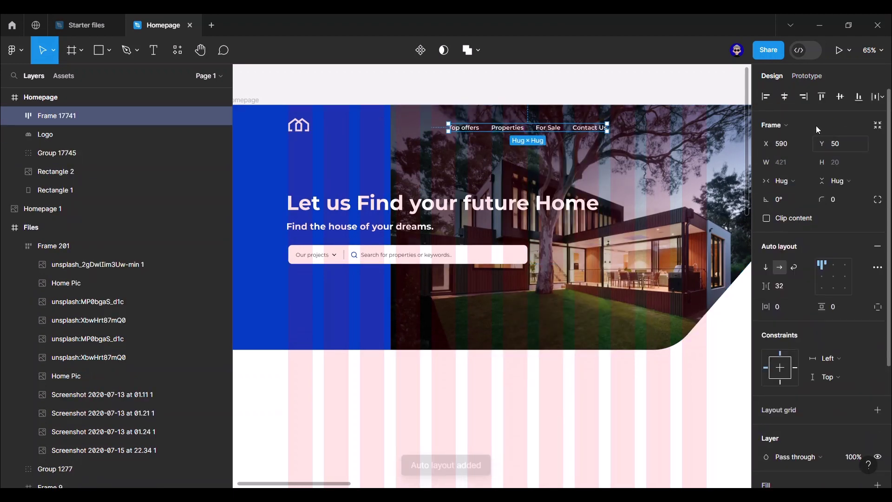
left_click(784, 97)
scroll(525, 130, "down", 2)
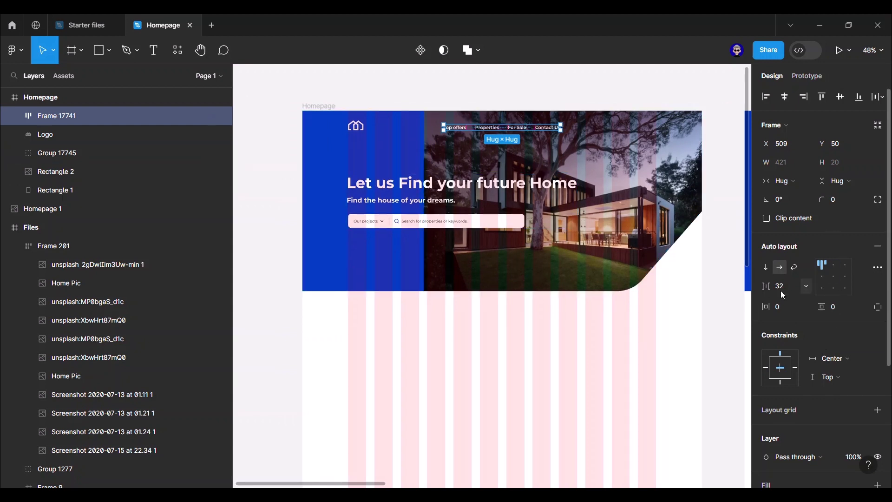
type("55")
key("Return")
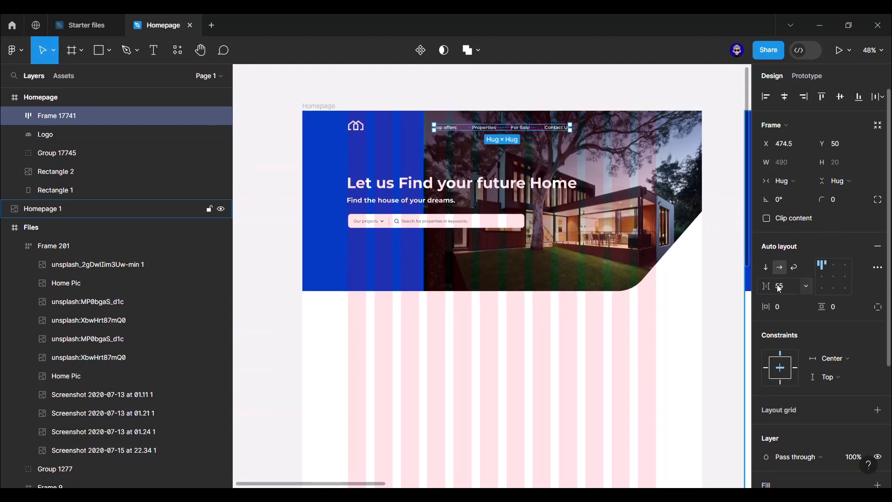
left_click(667, 85)
scroll(568, 88, "up", 2)
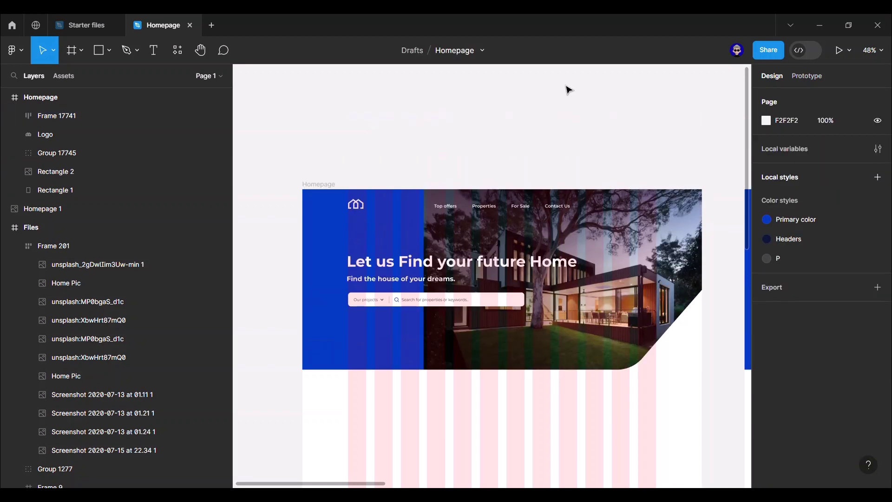
- Add a Log In text label over the hero image at the navbar's right end
scroll(533, 165, "up", 3)
left_click_drag(548, 157, 308, 100)
scroll(554, 93, "down", 3)
scroll(279, 96, "left", 2)
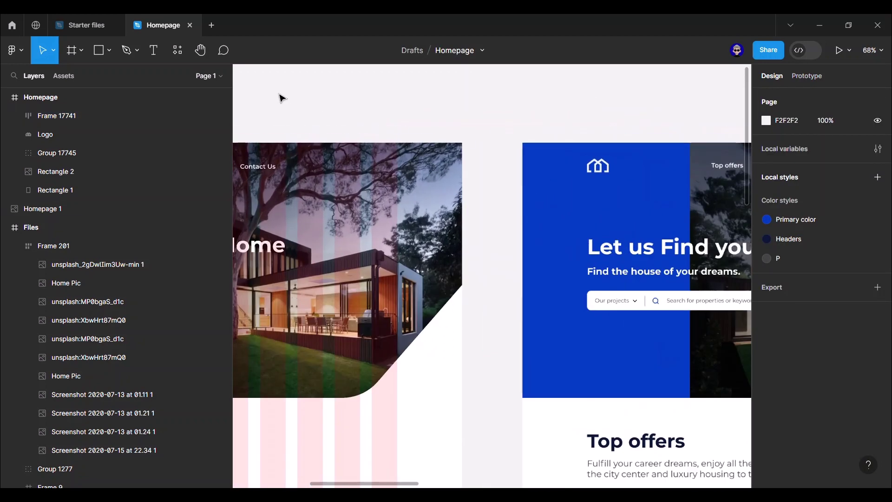
scroll(430, 90, "up", 6)
key("t")
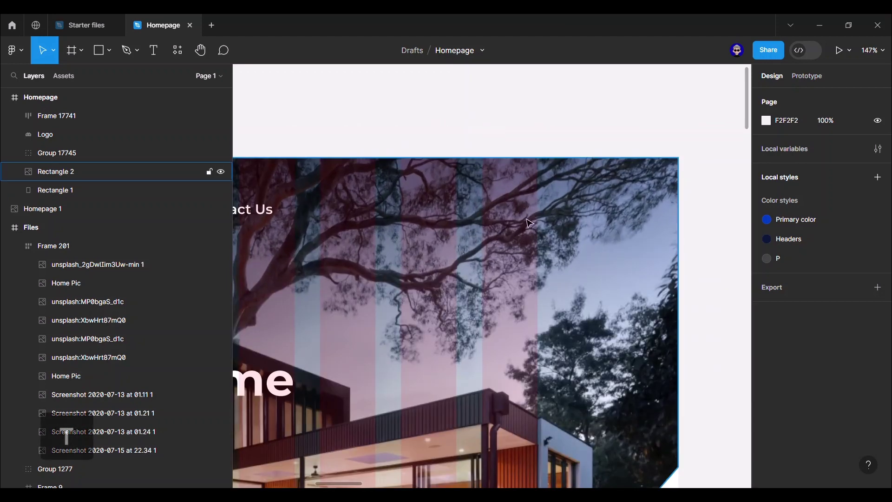
left_click(496, 209)
type("Log In")
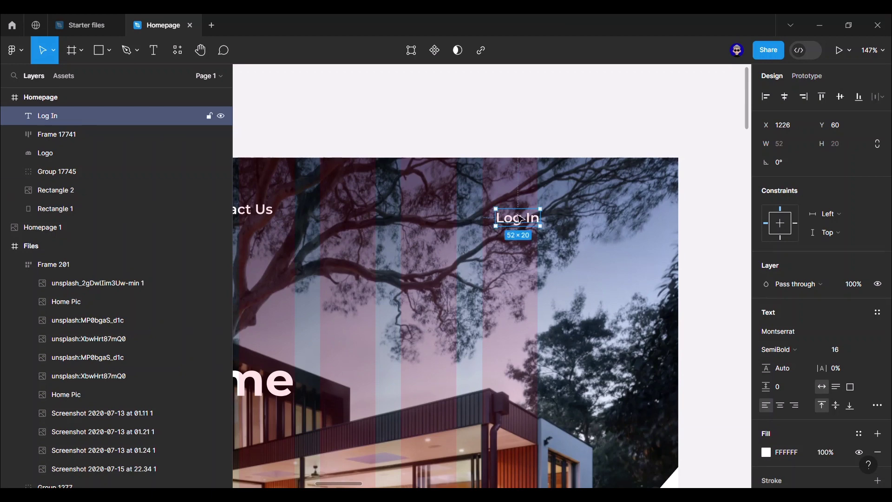
left_click_drag(521, 220, 511, 222)
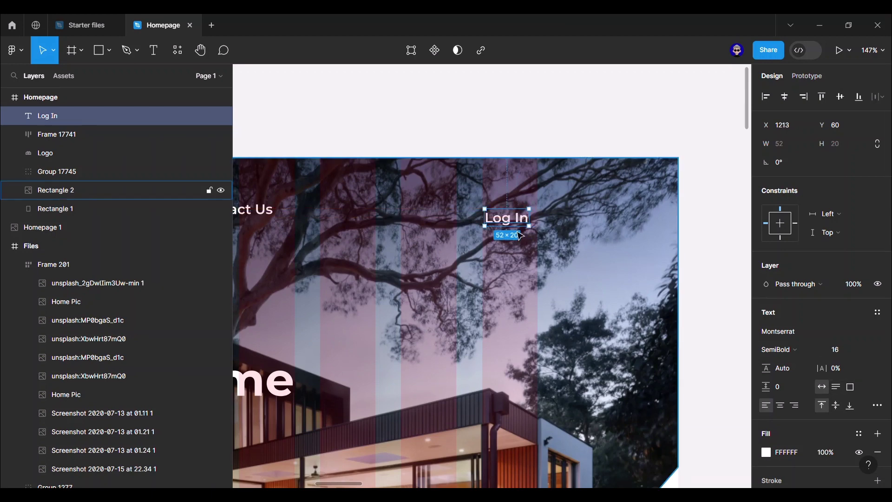
- Wrap Log In in an auto-layout frame with 0 gap, 17 × 7 padding and white fill
right_click(509, 221)
left_click(714, 301)
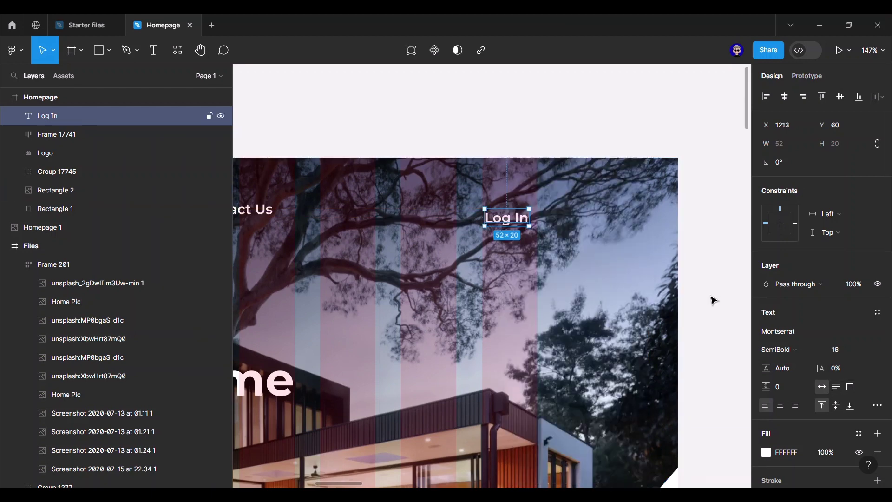
key("shift+a")
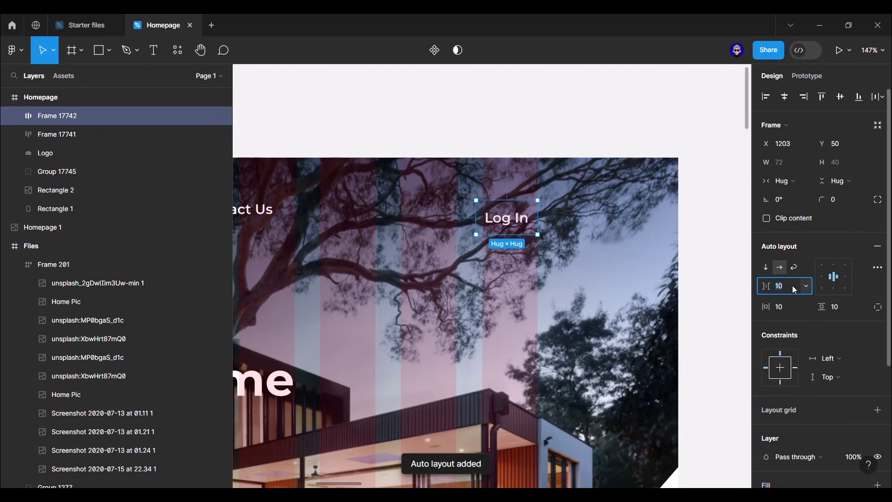
type("0")
key("Return")
left_click(790, 304)
type("17")
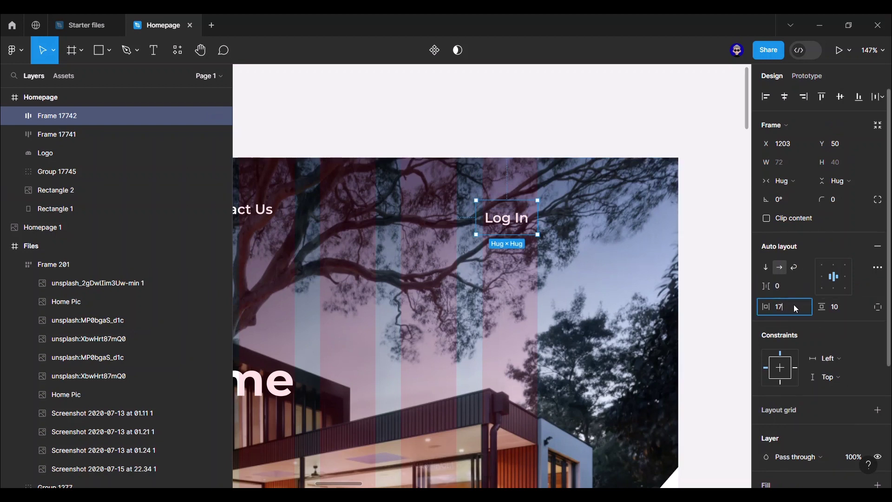
type("7")
key("Return")
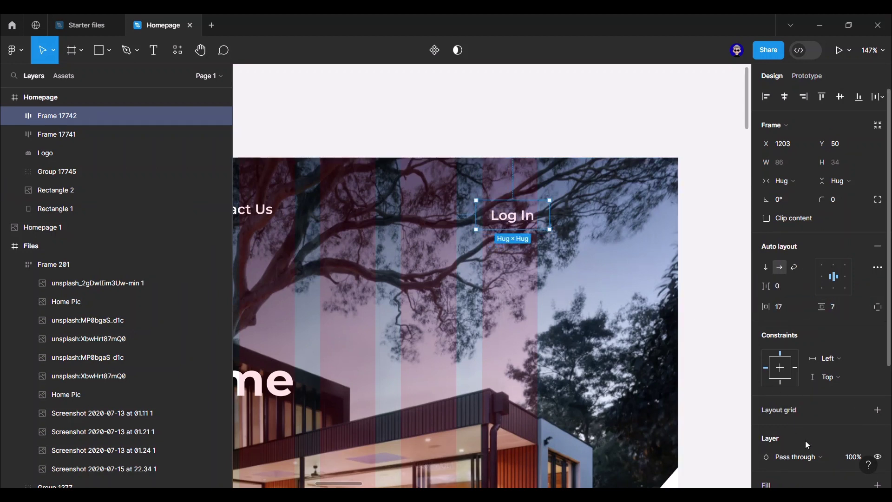
scroll(822, 418, "down", 4)
left_click(878, 312)
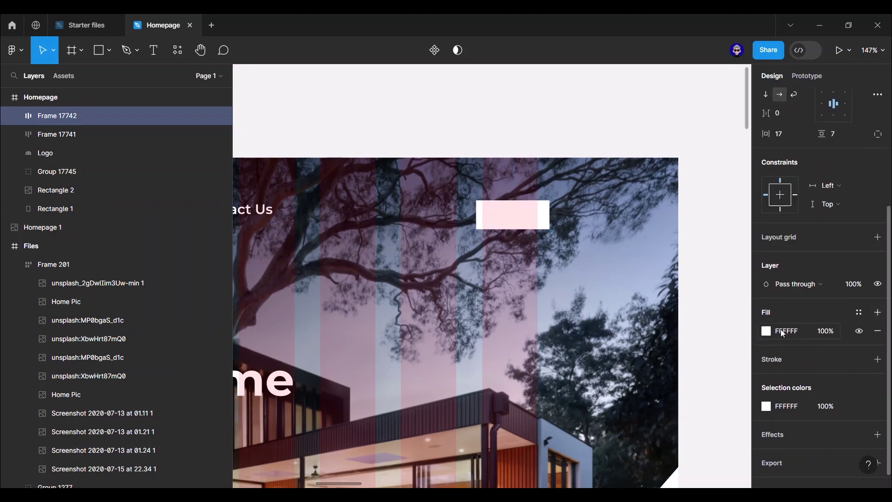
- Give the Log In text the P colour style and Regular weight, then nudge the button into line
double_click(512, 214)
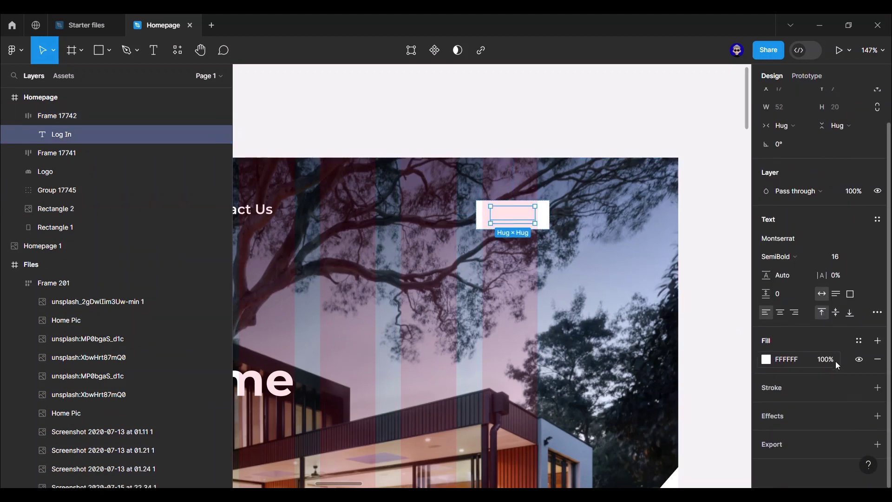
left_click(859, 340)
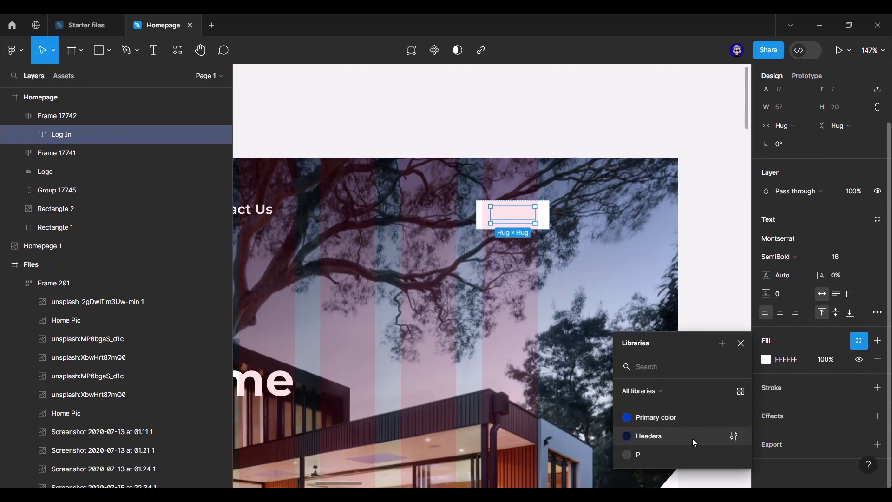
left_click(692, 453)
left_click(795, 275)
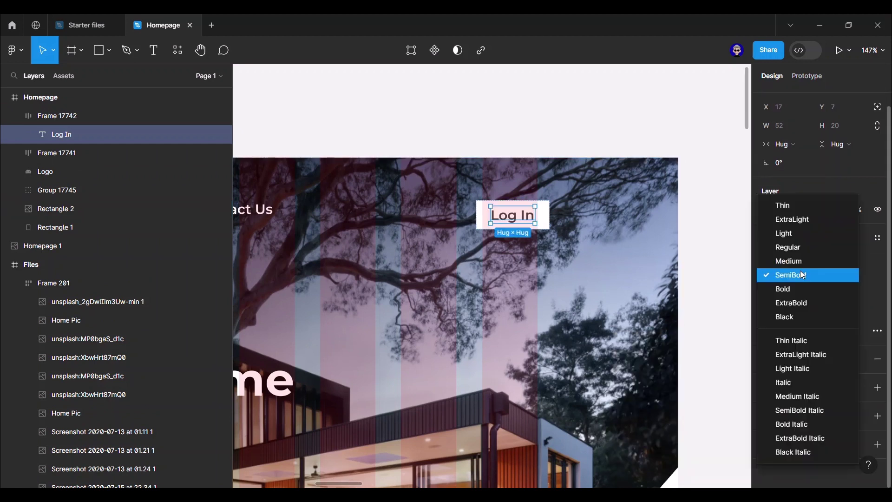
left_click(804, 249)
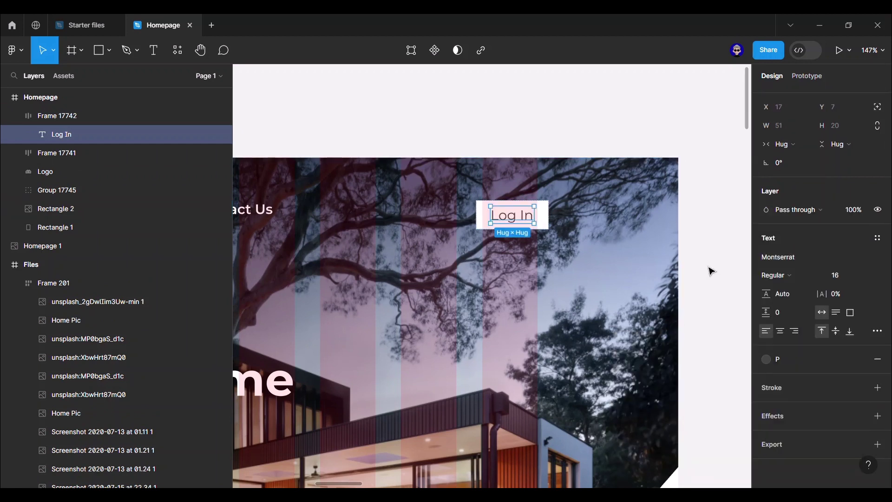
left_click(546, 217)
left_click_drag(542, 217, 538, 218)
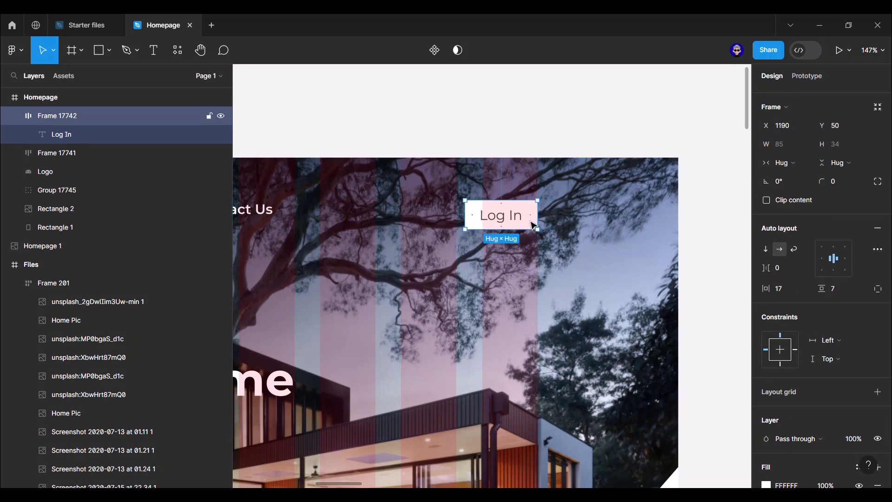
- Move the Log In button to Y 43 and enable independent corner radii
scroll(535, 226, "down", 5)
left_click_drag(651, 225, 562, 228)
scroll(520, 251, "up", 5)
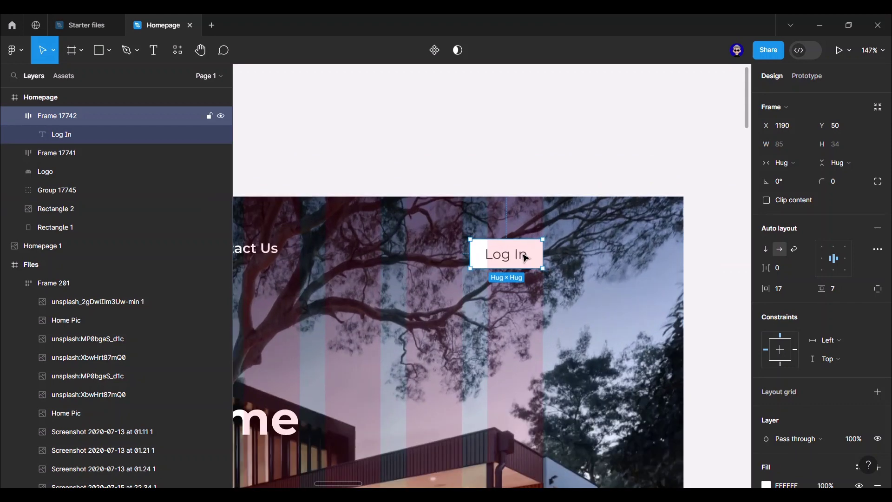
left_click_drag(525, 254, 527, 253)
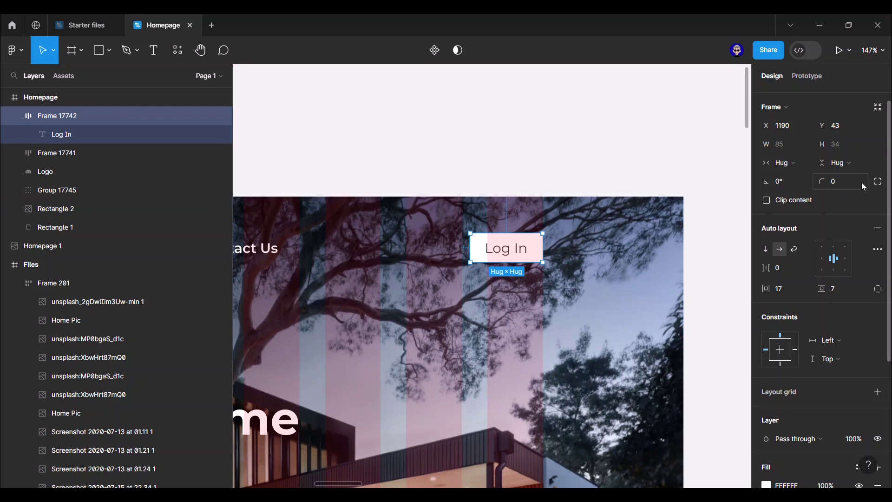
left_click(878, 185)
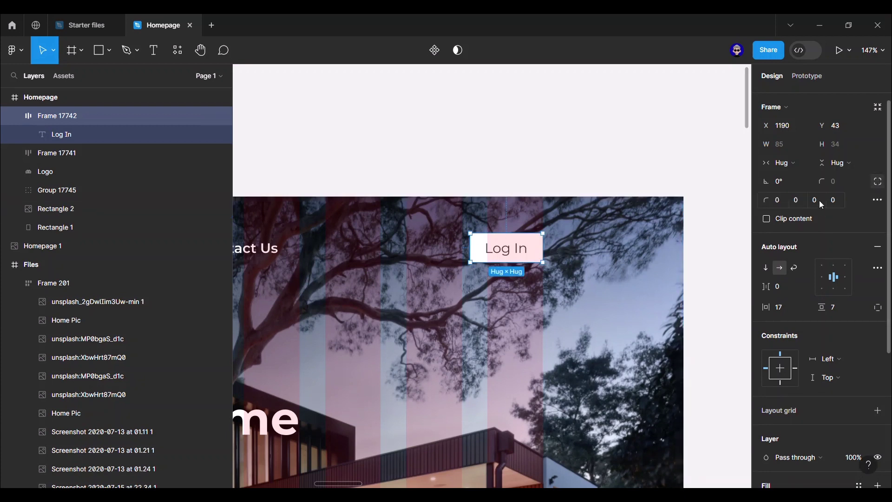
left_click(631, 161)
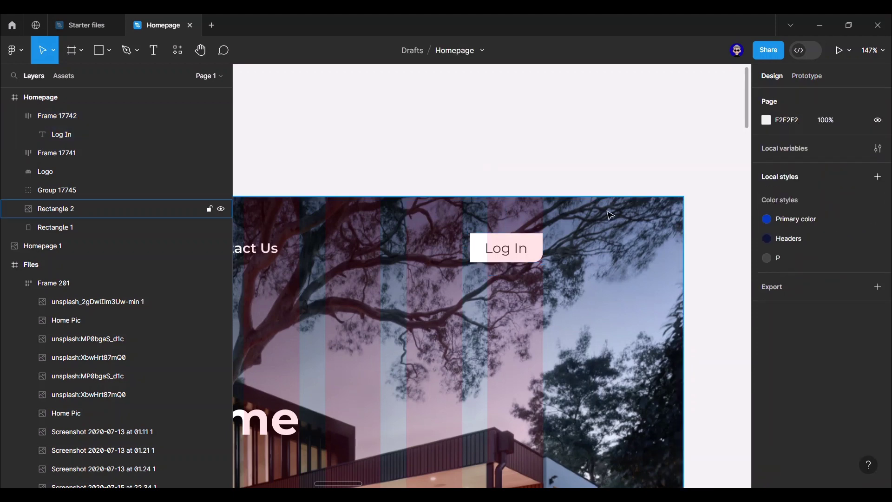
- Group the Log In button, nav links frame and logo together with Ctrl+G
scroll(625, 211, "down", 5)
scroll(634, 220, "down", 3)
left_click_drag(673, 294, 700, 239)
left_click(614, 166)
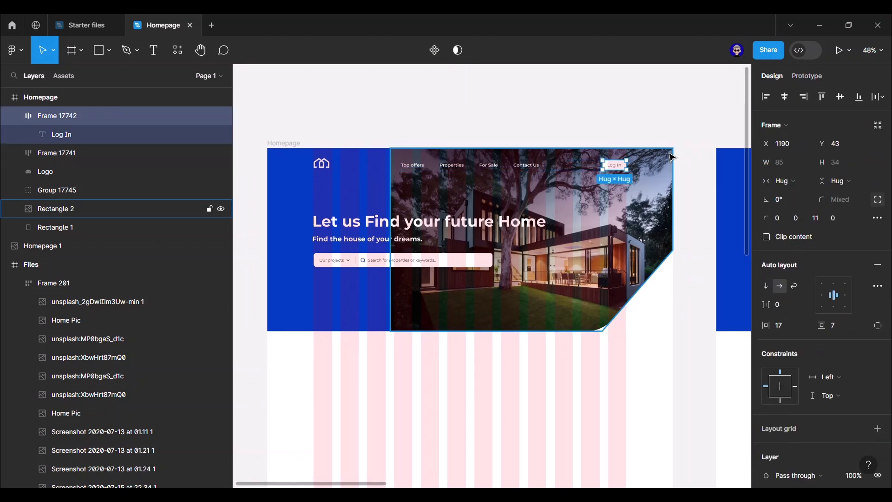
left_click(488, 165, "shift")
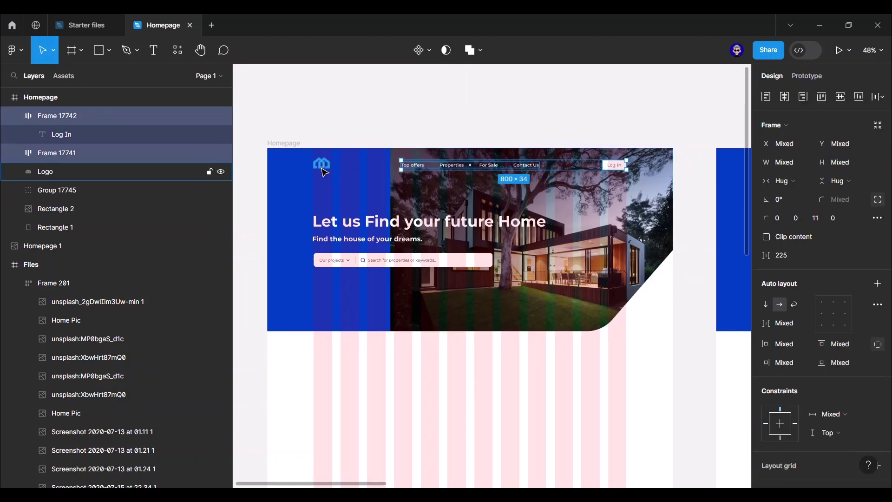
left_click(327, 173, "shift")
key("ctrl+g")
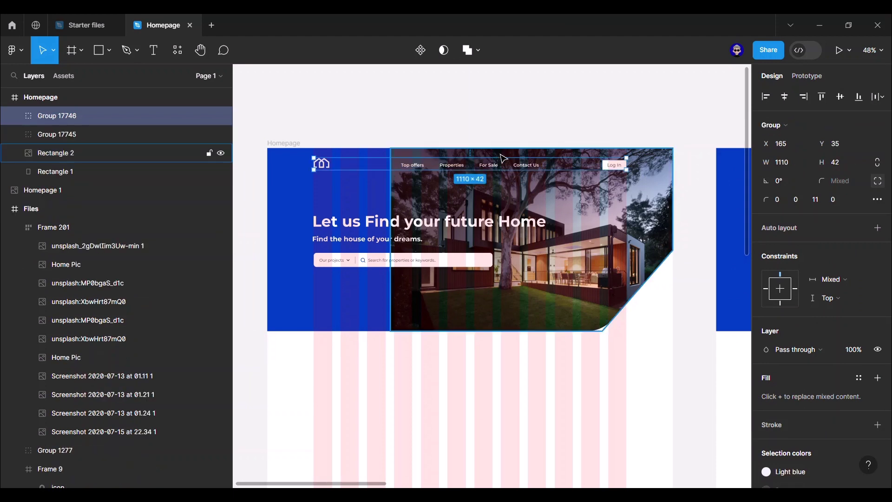
- Check the new group by selecting its nav links, Log In button and the whole group
double_click(488, 169)
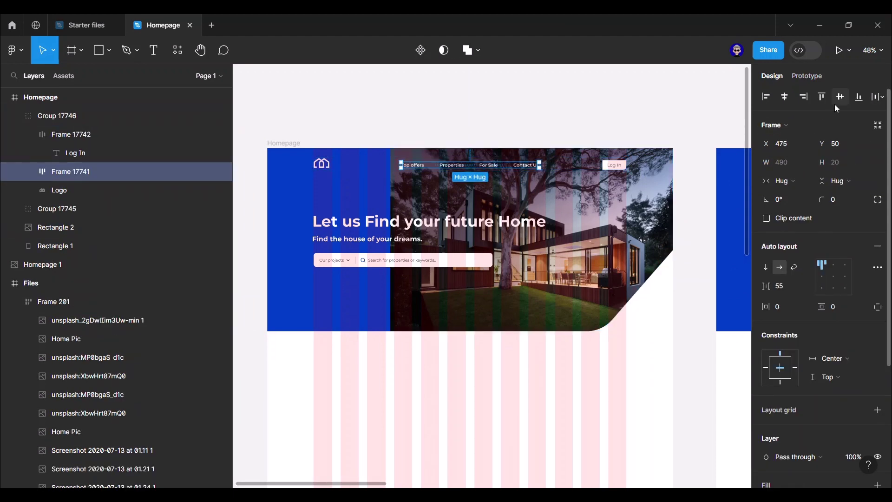
left_click(651, 116)
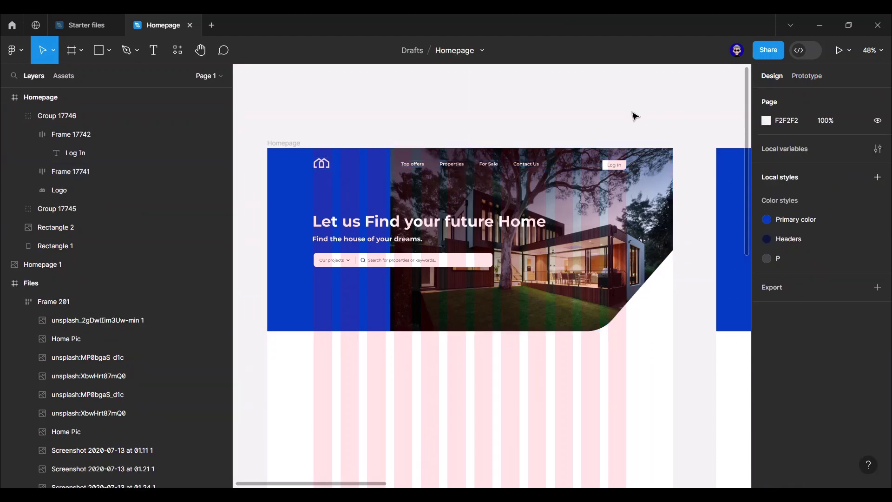
double_click(614, 165)
left_click(697, 121)
left_click(538, 166)
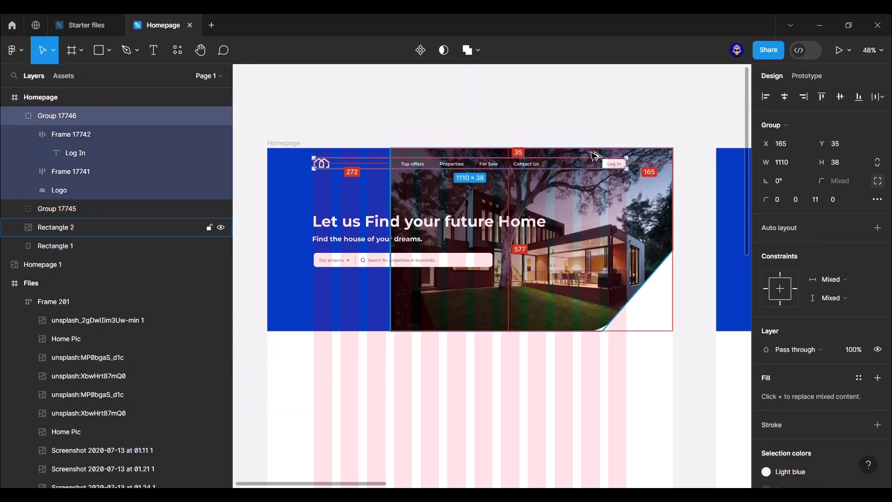
left_click(632, 137)
scroll(577, 127, "down", 3)
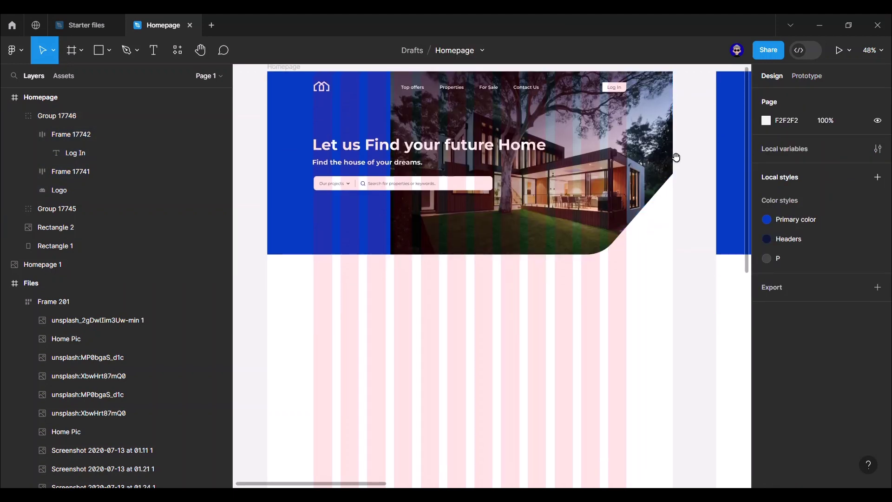
left_click_drag(675, 155, 343, 205)
scroll(655, 170, "right", 5)
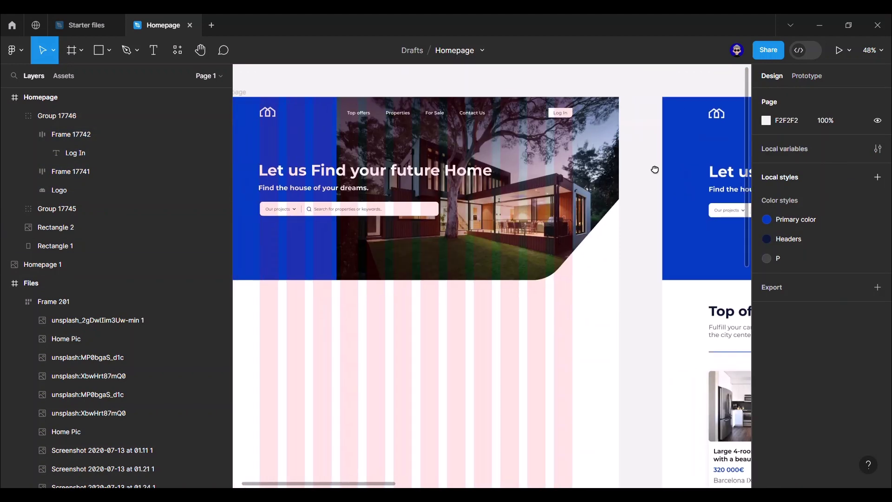
scroll(594, 145, "left", 3)
- Group the hero heading group with both background rectangles and name it Hero Section
left_click(552, 176)
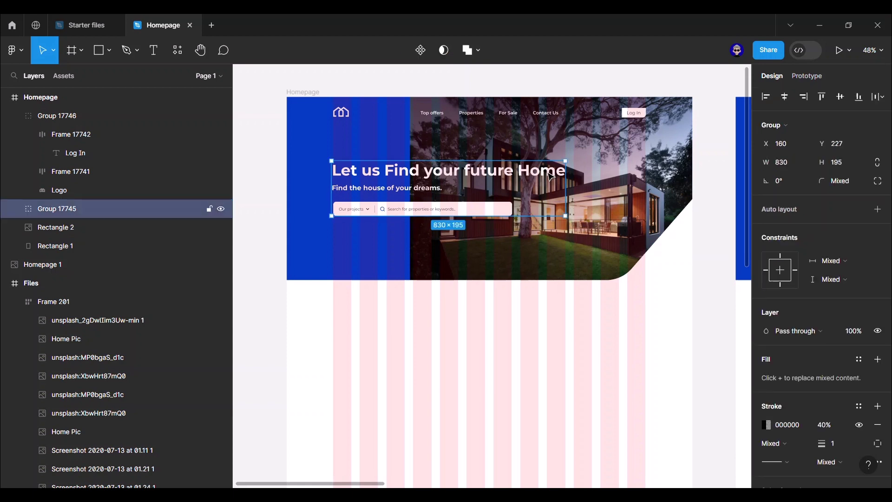
left_click(107, 248, "shift")
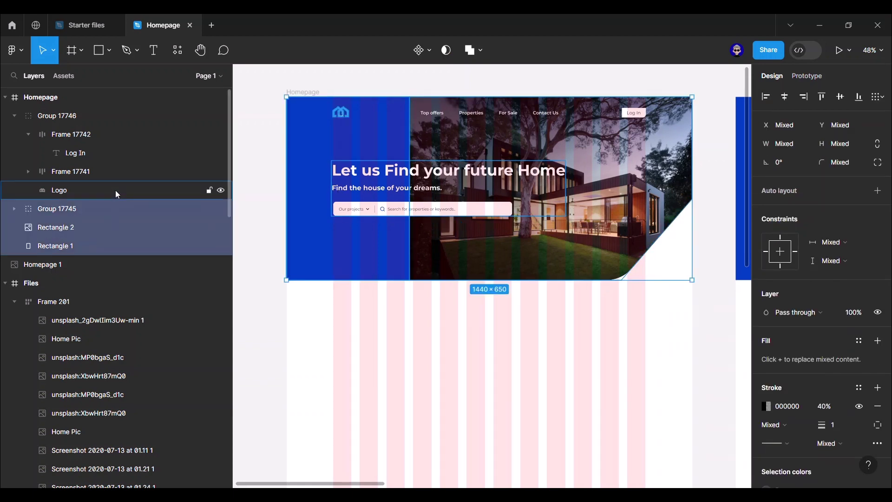
left_click(26, 135)
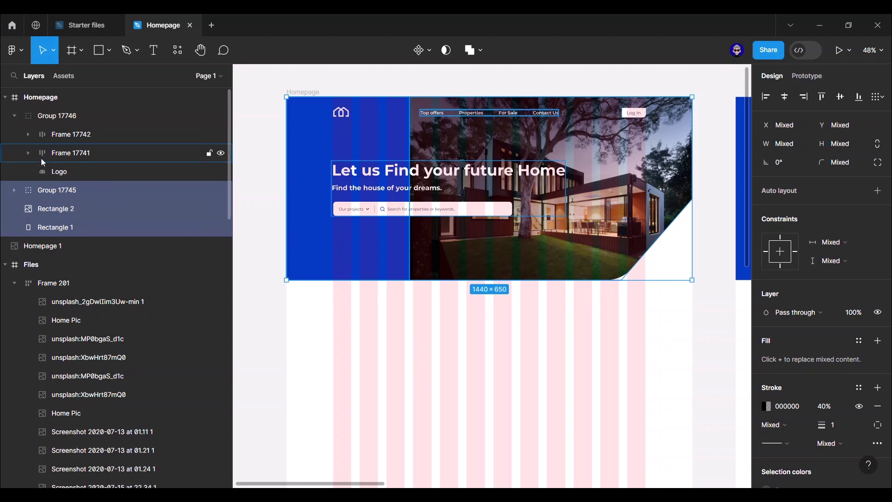
key("ctrl+g")
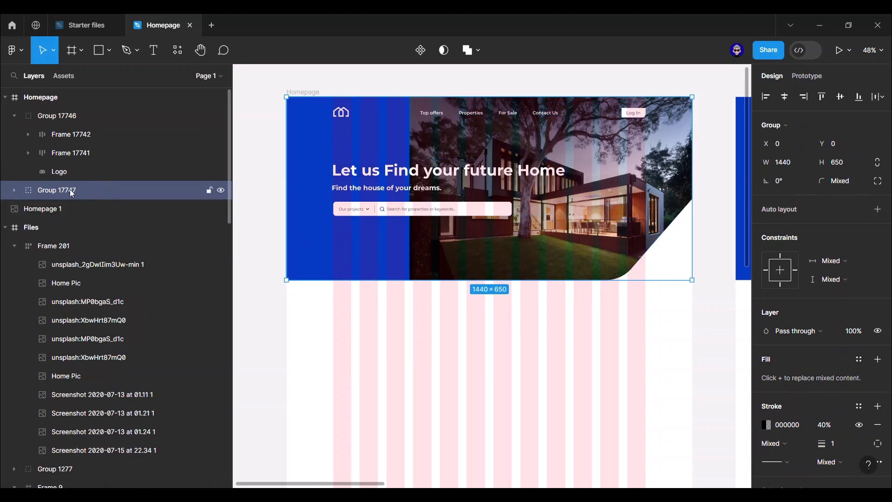
double_click(68, 194)
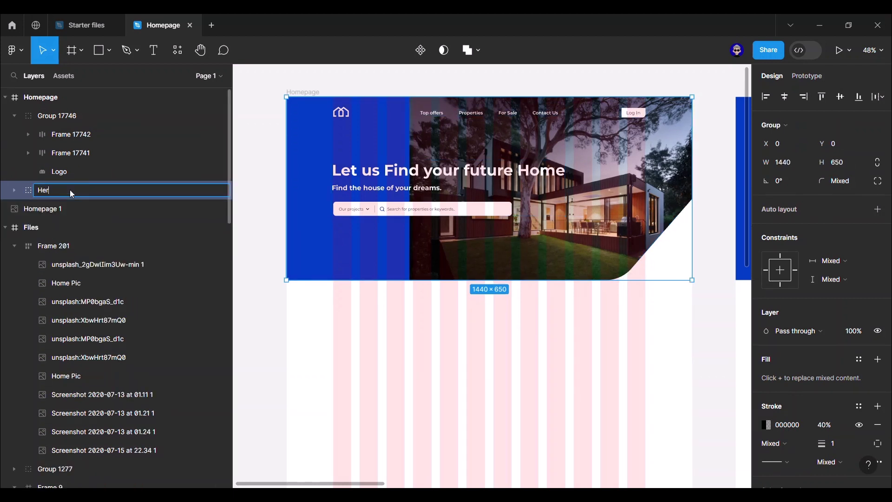
type("Hero Section")
key("Return")
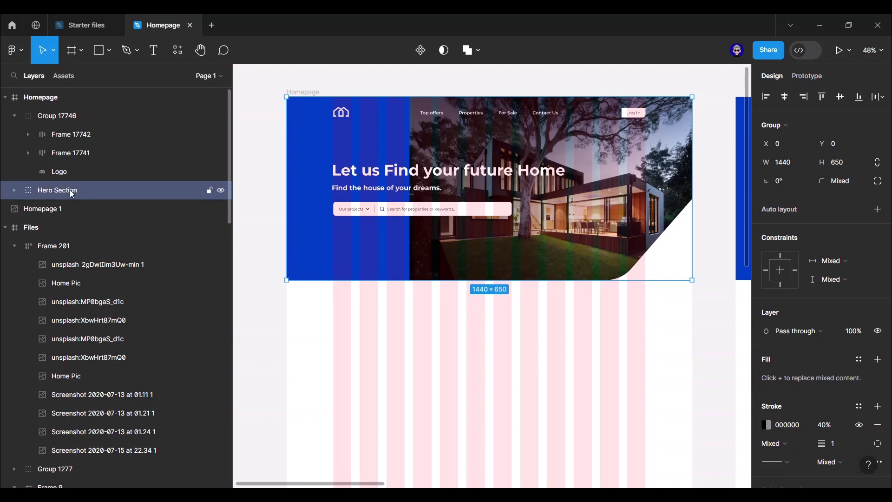
- Rename the navigation group to Navbar in the Layers panel
left_click(79, 172)
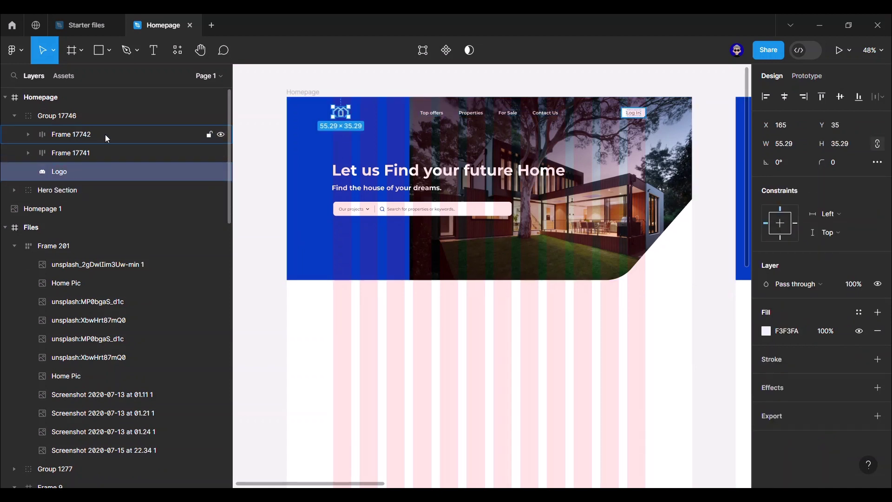
left_click(102, 121)
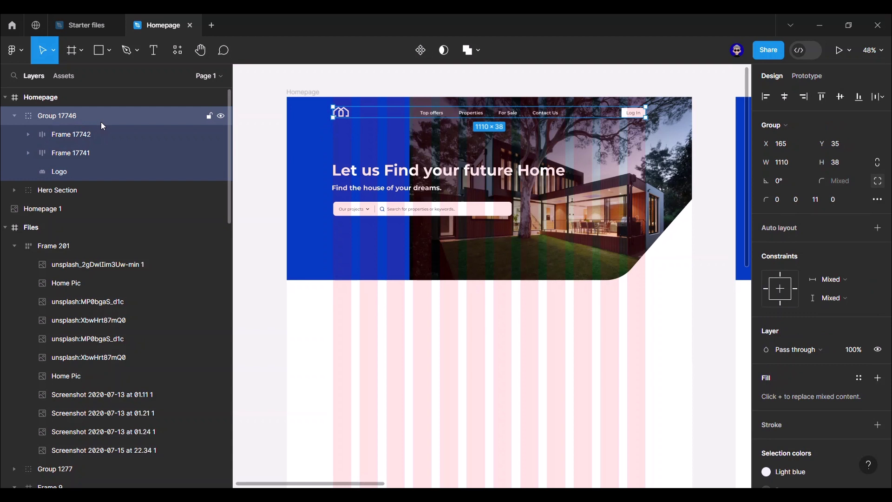
double_click(55, 115)
type("Navbar")
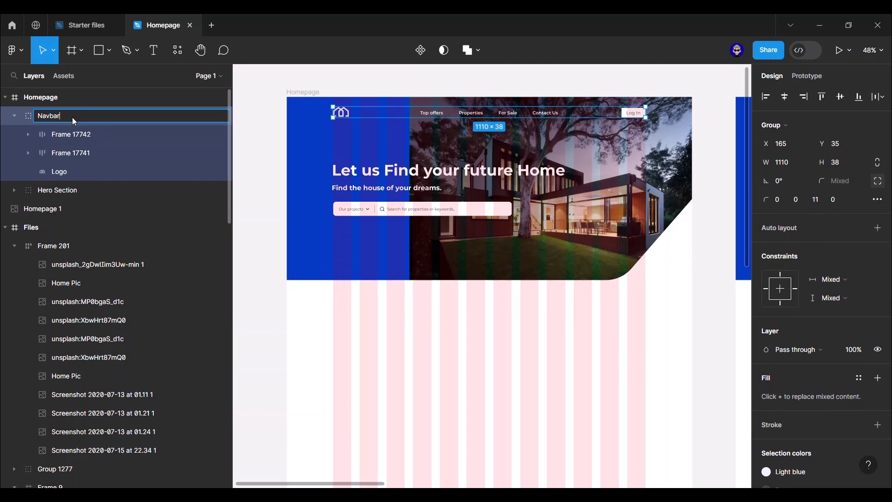
key("Return")
left_click(15, 116)
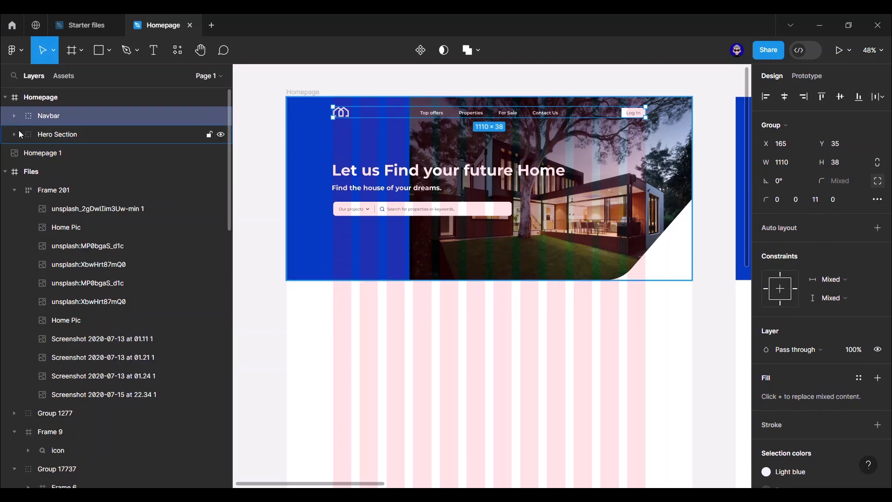
left_click(270, 269)
- Copy the hero heading below the hero, apply the Headers colour, and retype it 'Top offers'
left_click(446, 179, "ctrl")
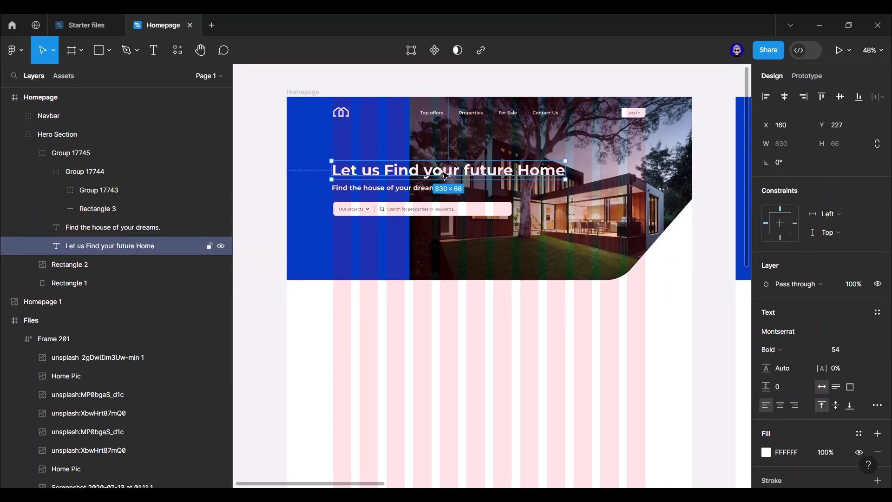
scroll(395, 196, "down", 3)
right_click(346, 201)
left_click(405, 147)
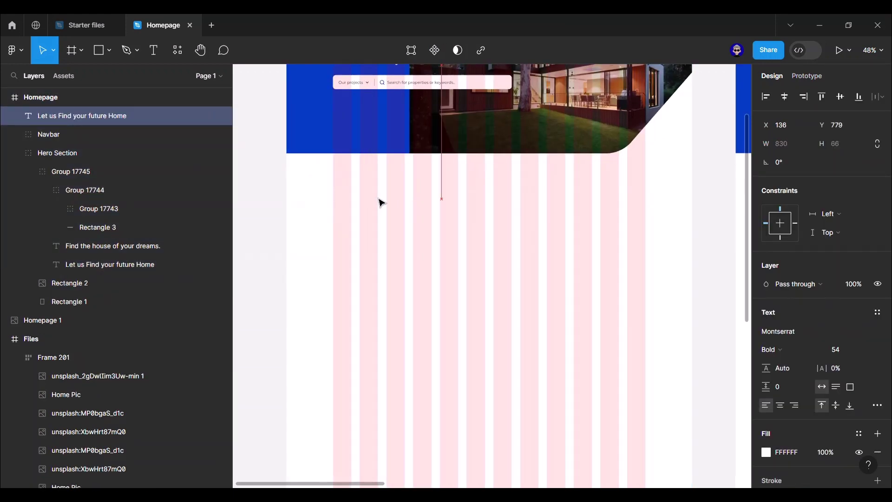
left_click_drag(388, 203, 389, 204)
left_click(859, 436)
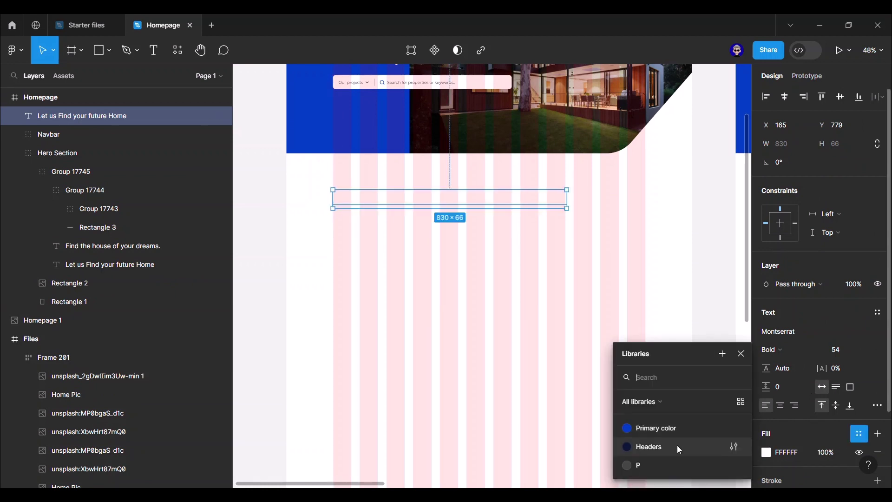
left_click(677, 446)
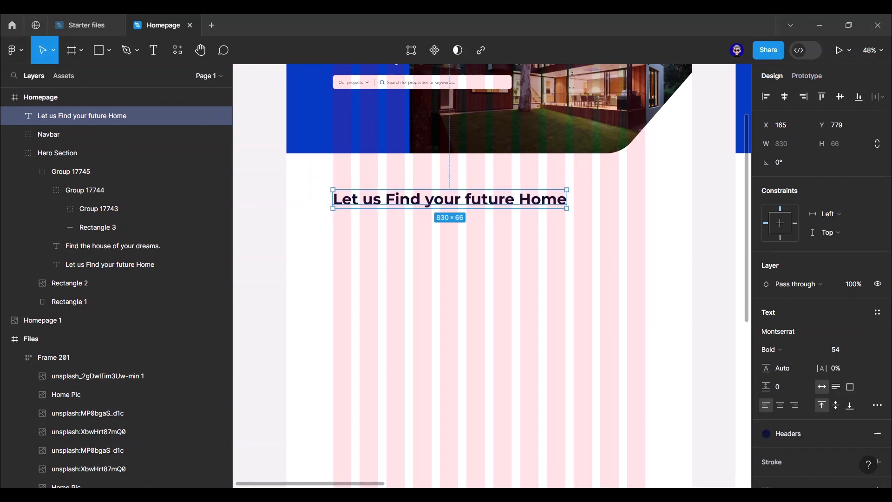
key("Return")
type("Top offers")
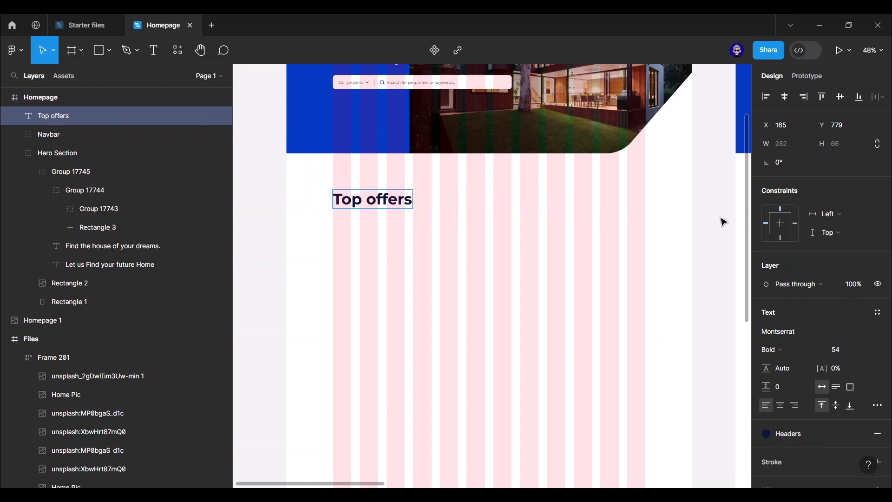
key("Escape")
- Nudge the Top offers heading up toward the hero, to about Y 730
key("Up")
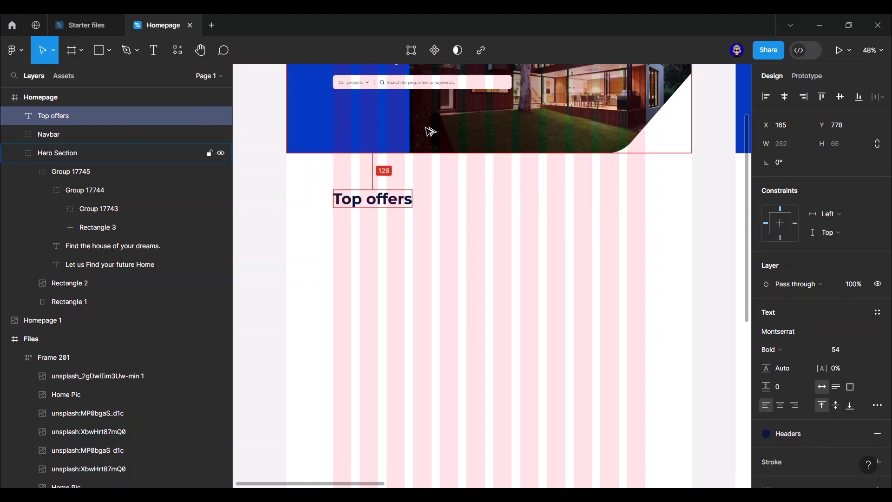
key("Up")
key("Up")
key("Up")
key("Up")
key("Up")
key("Up")
key("Up")
key("Up")
key("Up")
key("Up")
key("Up")
key("Up")
key("Up")
key("Up")
key("Up")
key("Up")
key("Up")
key("Up")
key("Up")
key("Up")
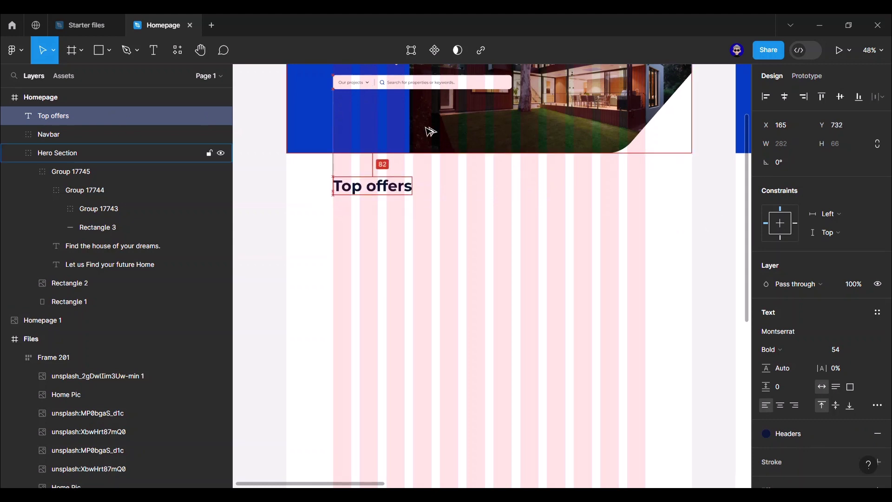
left_click(695, 204)
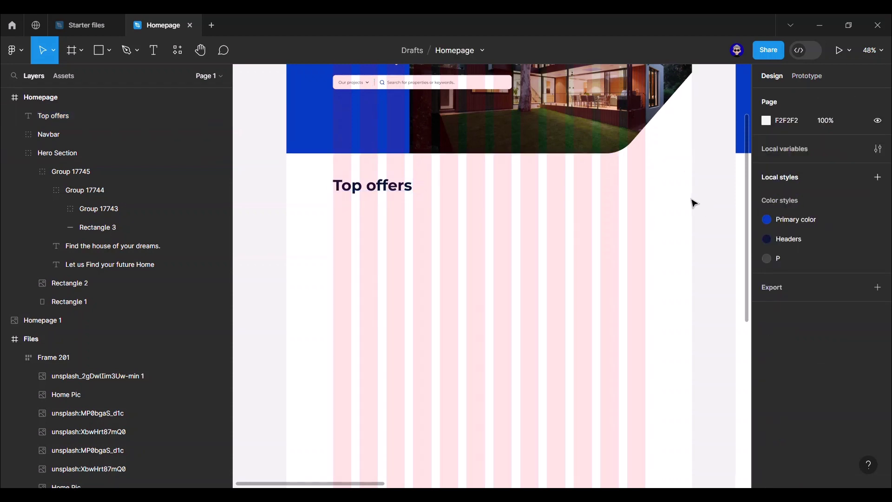
left_click(401, 187)
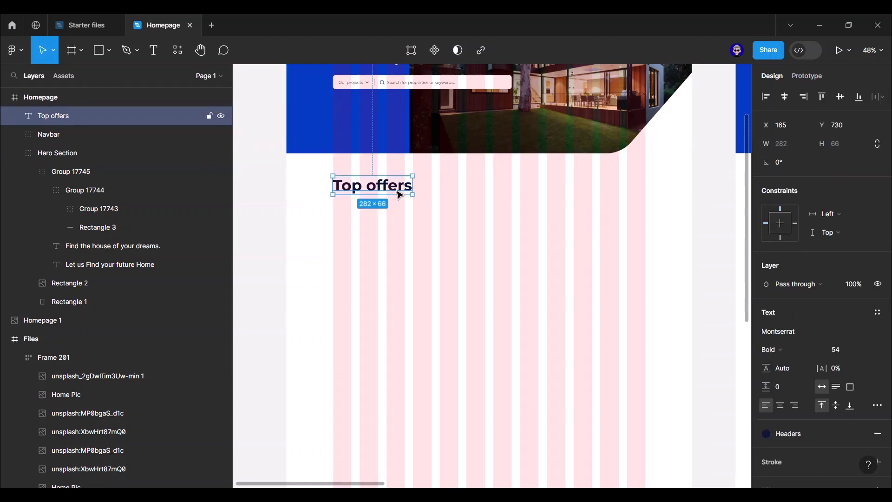
- Duplicate the heading below itself, paste in the paragraph text, and make it Regular in the P colour
key("ctrl+d")
left_click_drag(400, 192, 398, 215)
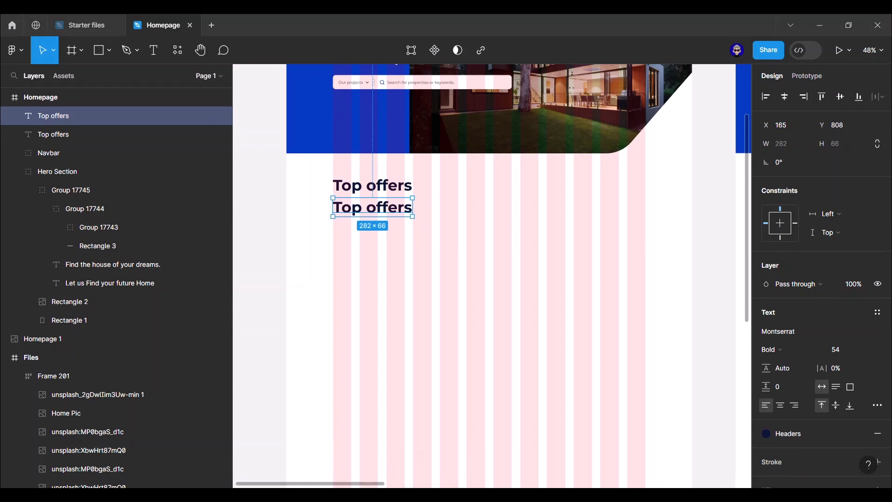
key("Return")
key("ctrl+v")
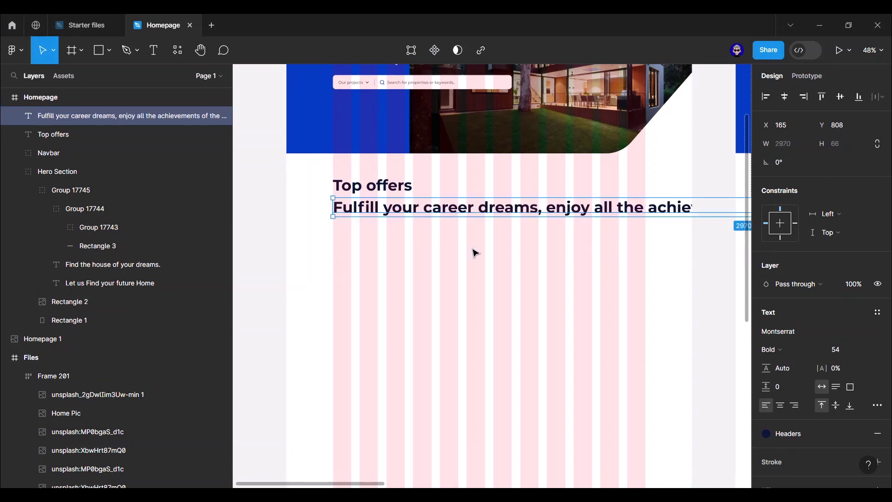
left_click(807, 349)
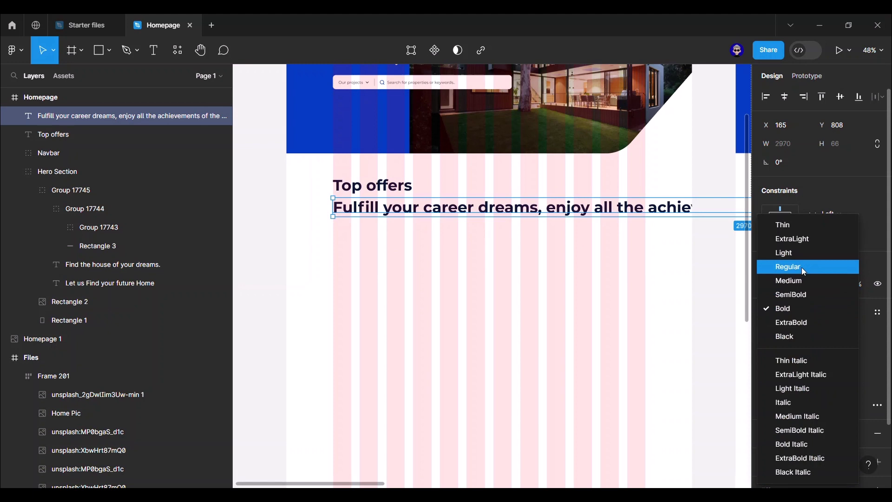
left_click(801, 267)
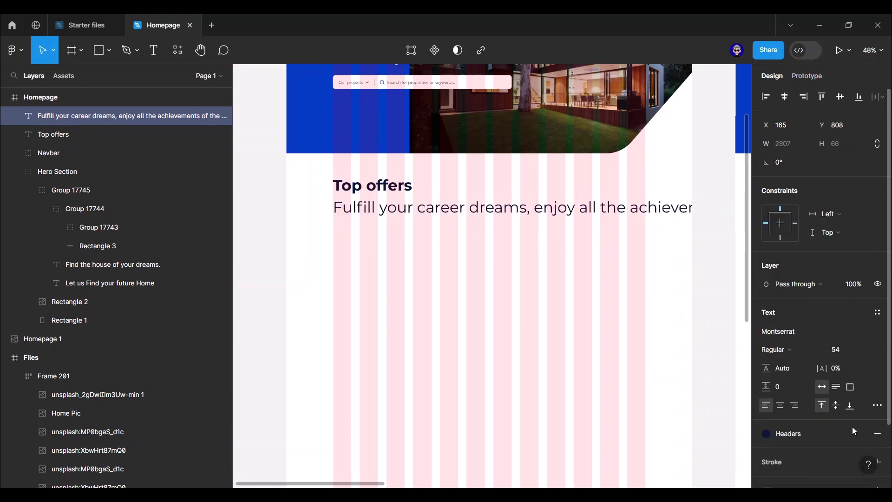
left_click(783, 434)
left_click(706, 462)
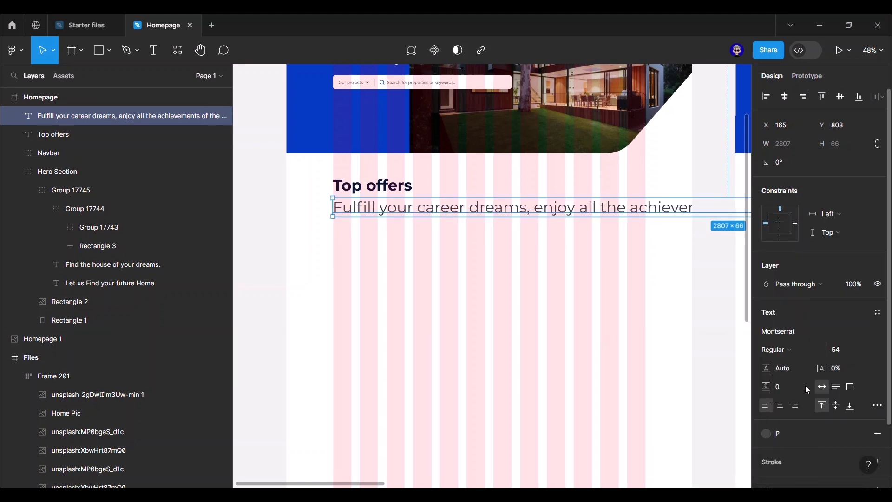
- Set the paragraph to 22 px and narrow it so it wraps onto two lines
left_click(856, 354)
type("22")
key("Return")
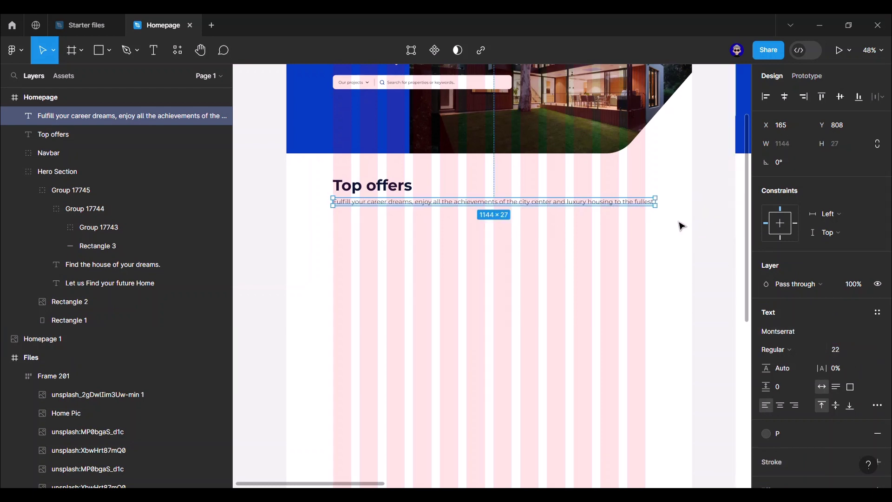
left_click_drag(657, 202, 516, 206)
left_click(711, 215)
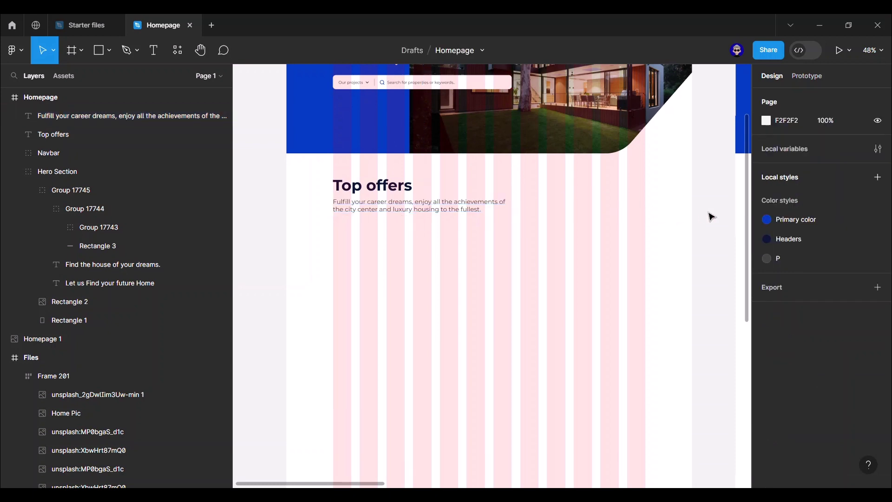
left_click(413, 207)
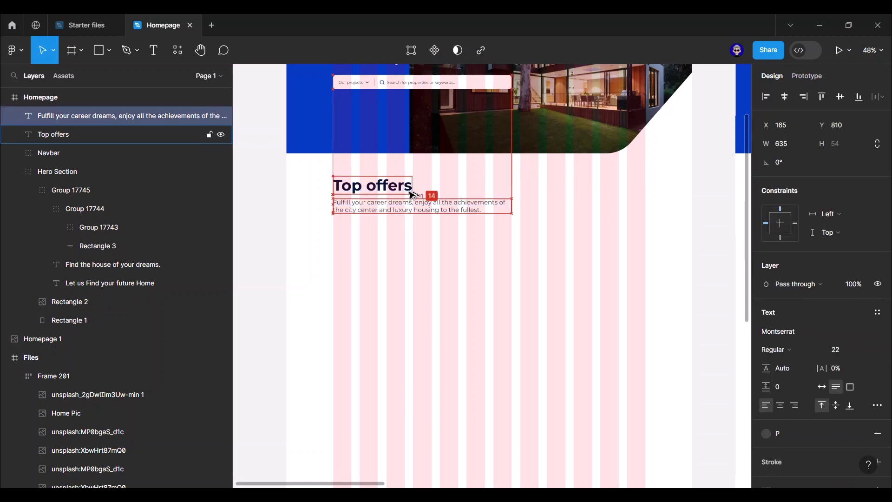
left_click(715, 242)
left_click_drag(715, 242, 498, 247)
- Zoom and pan across both Homepage frames to compare the Top offers section with the reference
scroll(663, 265, "down", 5)
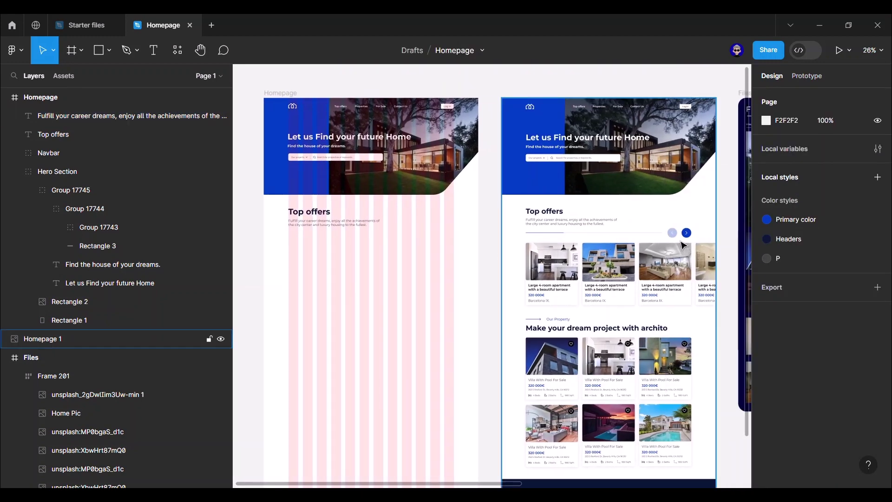
left_click_drag(494, 229, 579, 207)
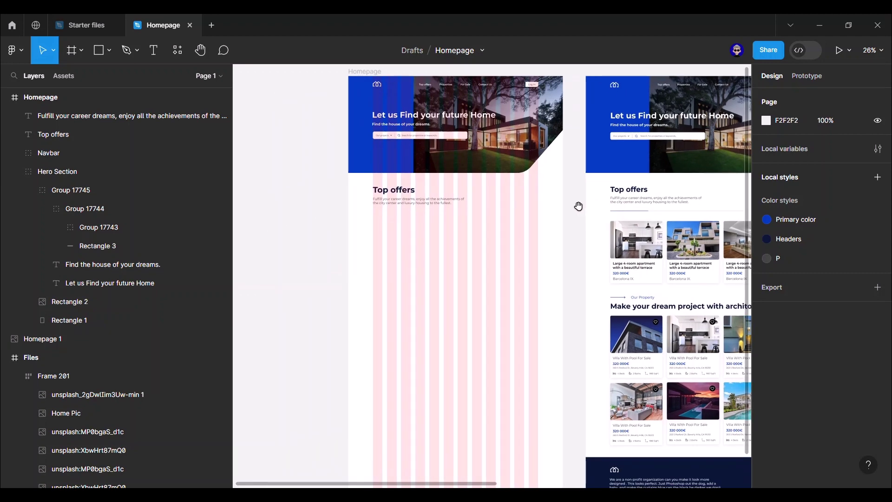
scroll(404, 227, "up", 5)
scroll(408, 238, "down", 1)
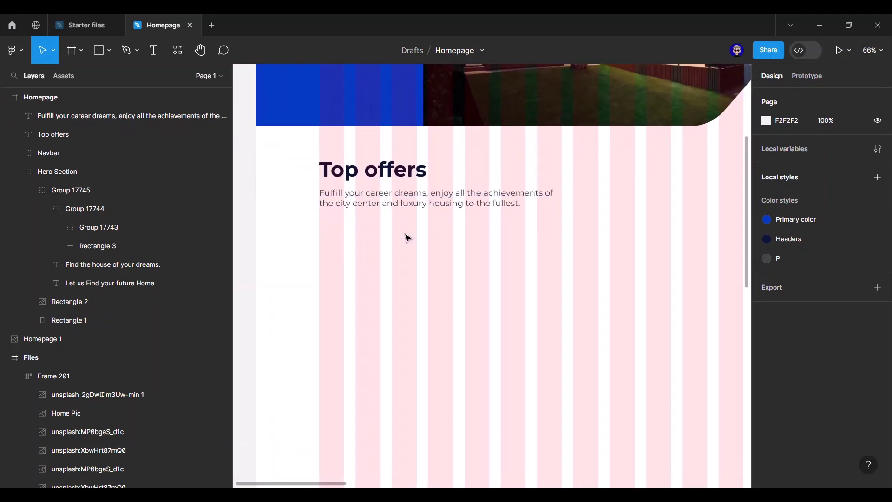
- Draw a horizontal divider line under the paragraph and set its width to 913
key("l")
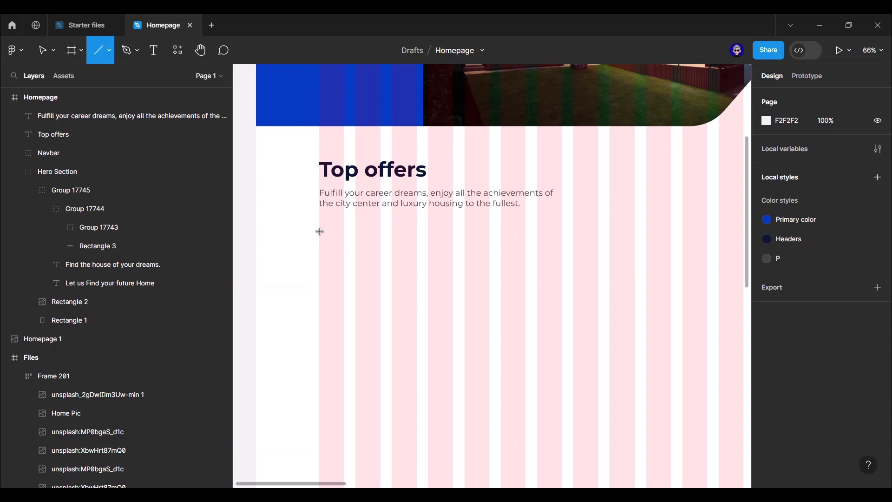
left_click_drag(319, 231, 637, 232)
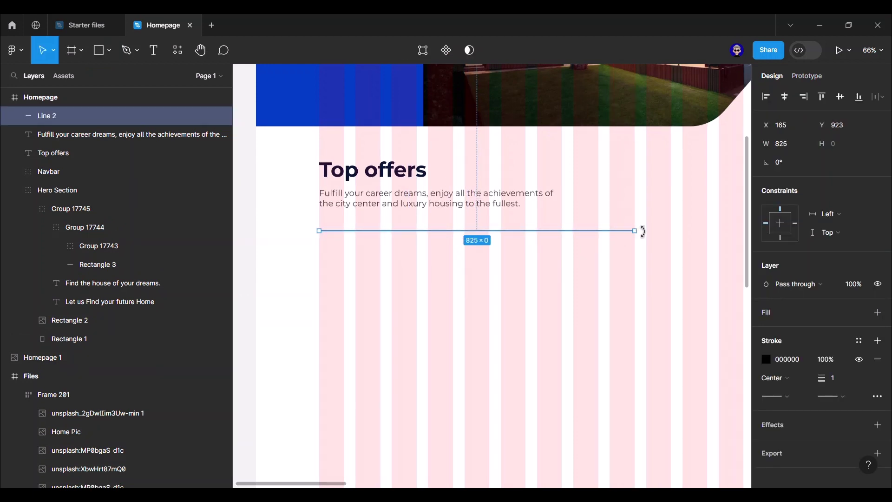
left_click(791, 153)
type("916")
key("BackSpace")
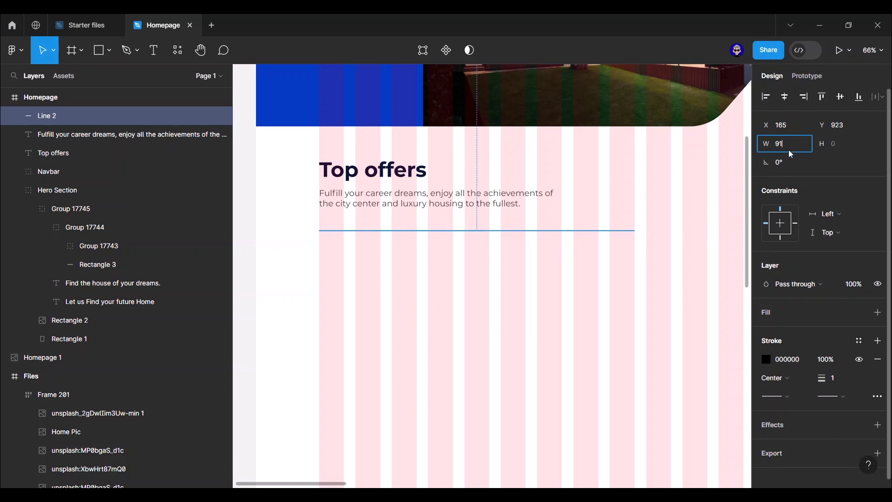
type("3")
key("Return")
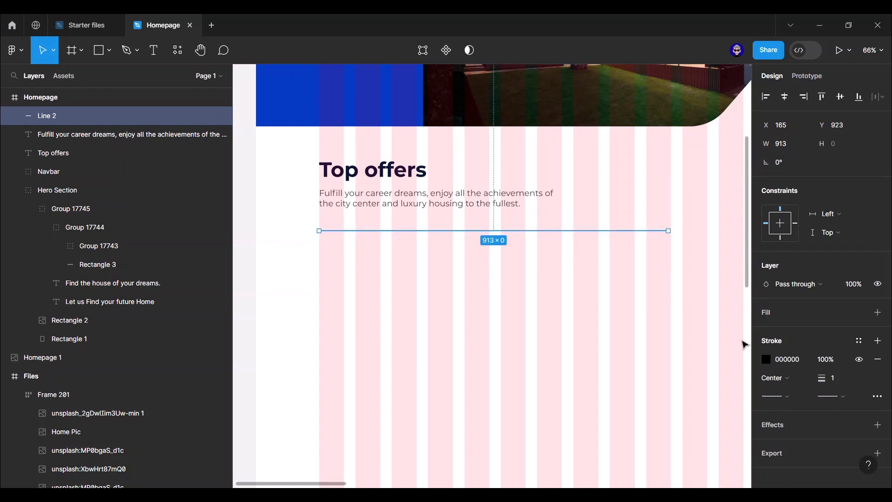
- Give the divider a 2 px stroke in colour DADAEE
left_click(842, 383)
type("2")
key("Return")
left_click(788, 360)
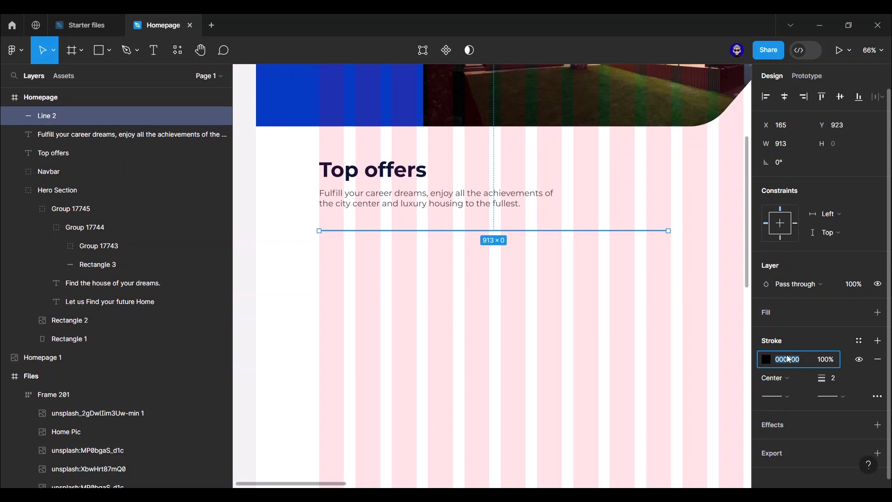
type("dadeee")
key("Return")
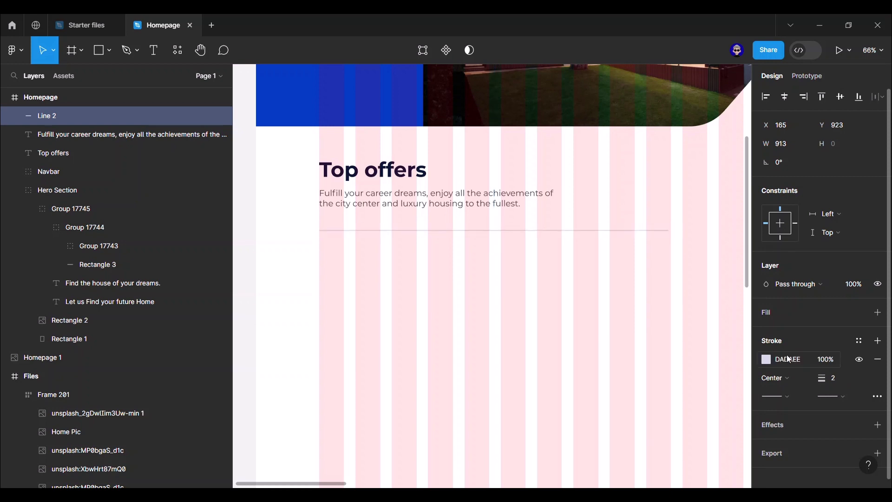
- Duplicate the divider, shorten the copy to about 285 wide, and apply the Primary color stroke style
key("ctrl+d")
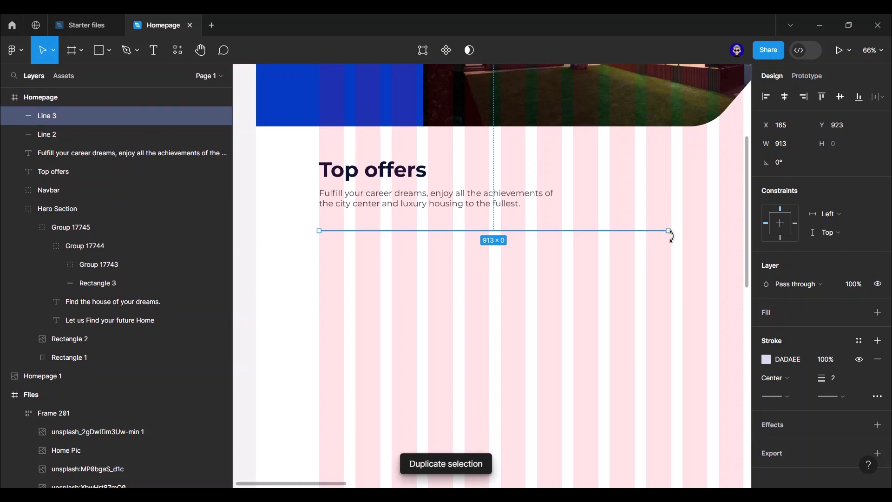
mouse_move(670, 232)
left_mouse_down()
mouse_move(415, 237)
mouse_move(436, 236)
mouse_move(428, 237)
left_mouse_up()
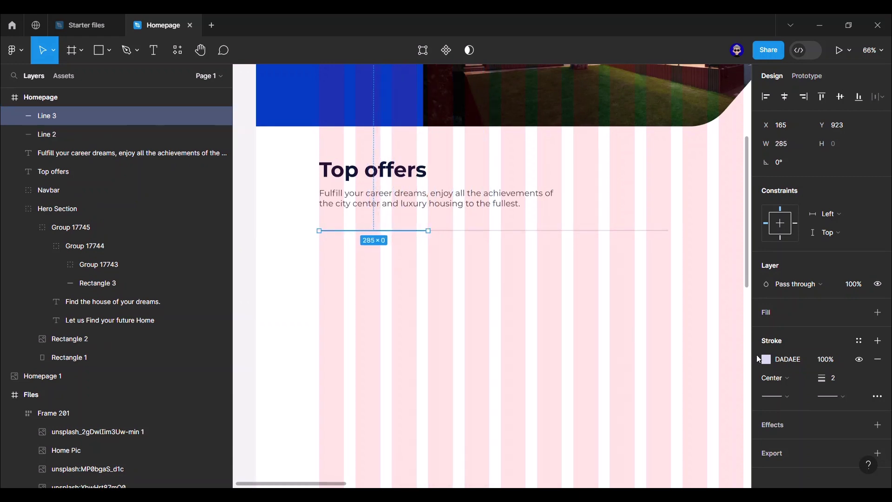
left_click(859, 343)
left_click(657, 416)
left_click(591, 356)
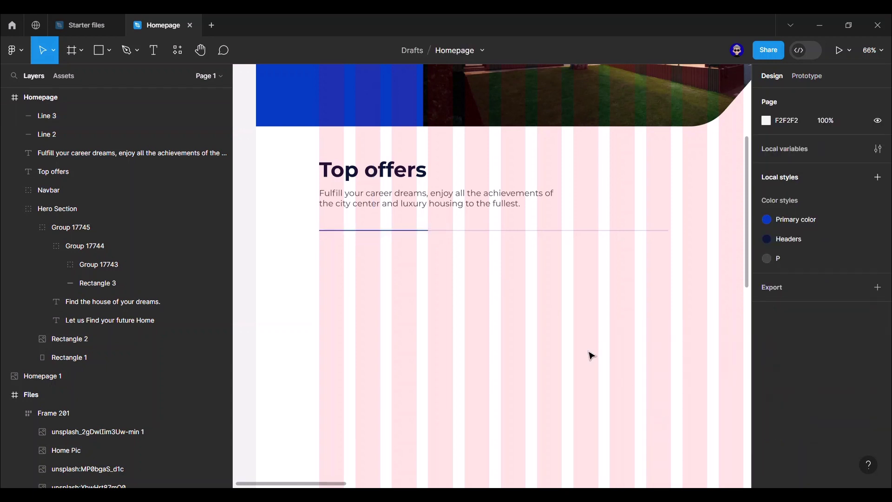
scroll(596, 346, "down", 5)
left_click_drag(677, 322, 530, 303)
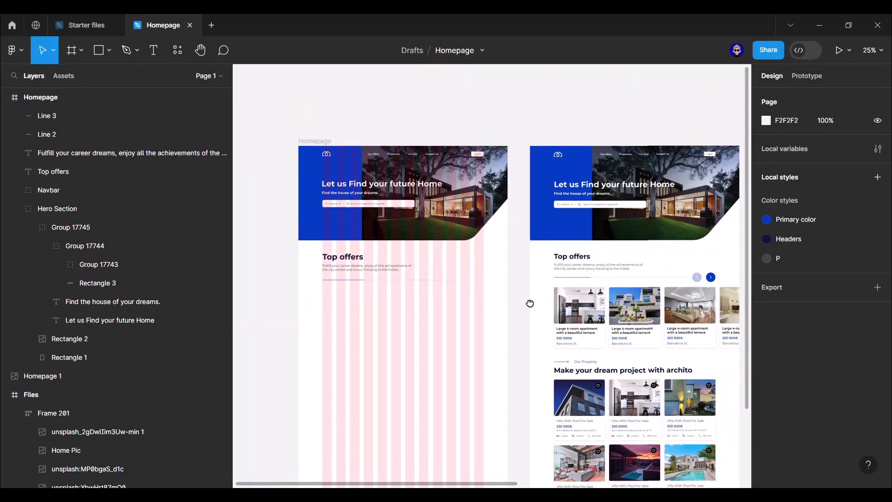
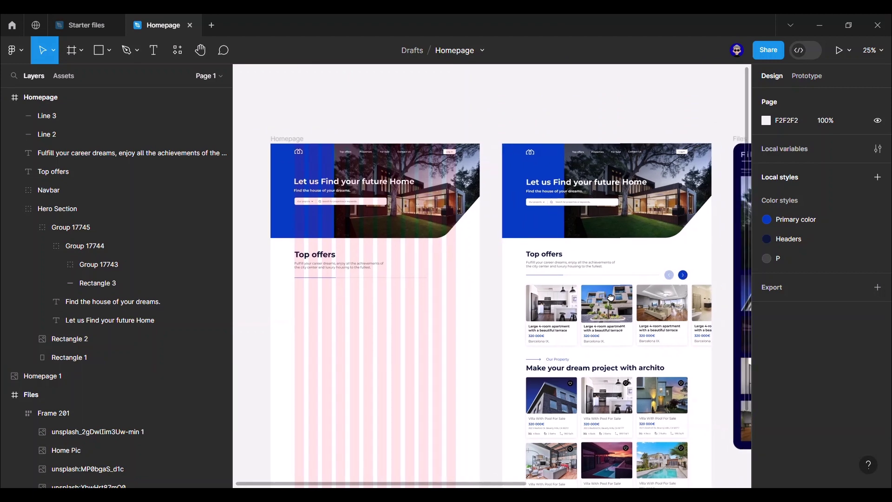
- Copy the arrow icon from the Files frame
scroll(653, 296, "right", 8)
scroll(671, 205, "up", 3)
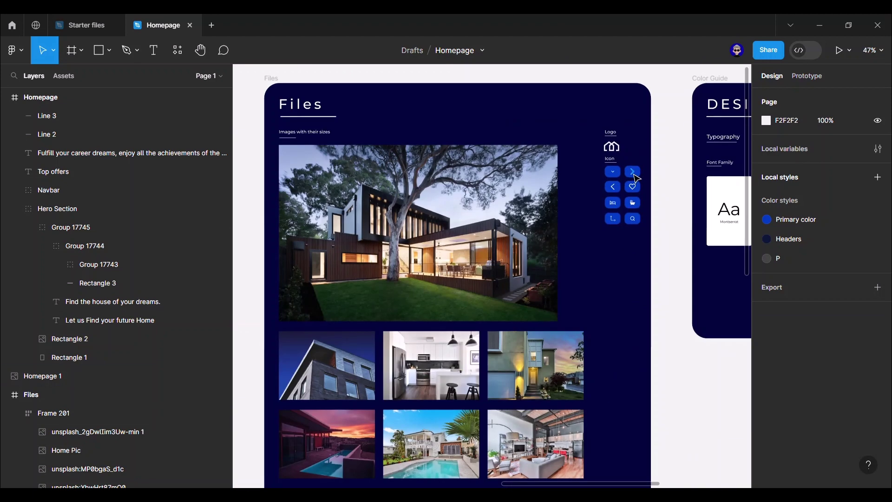
left_click(632, 173, "ctrl")
key("Escape")
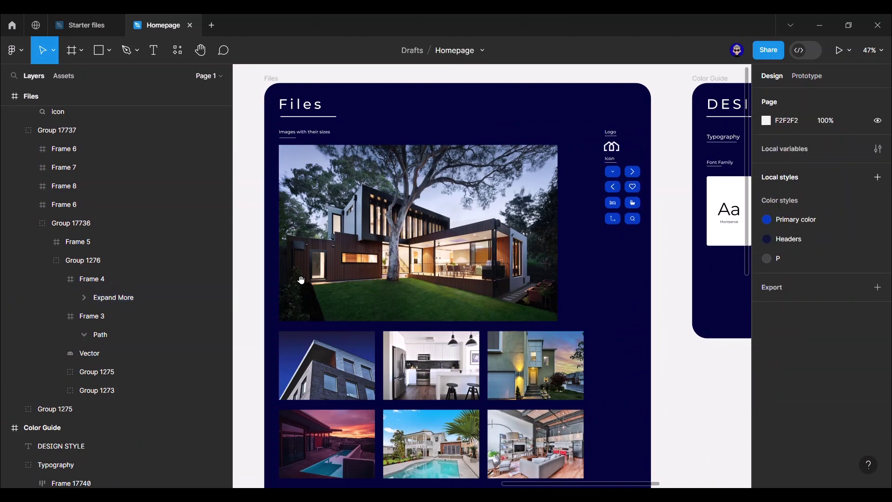
scroll(279, 278, "left", 15)
scroll(545, 255, "left", 10)
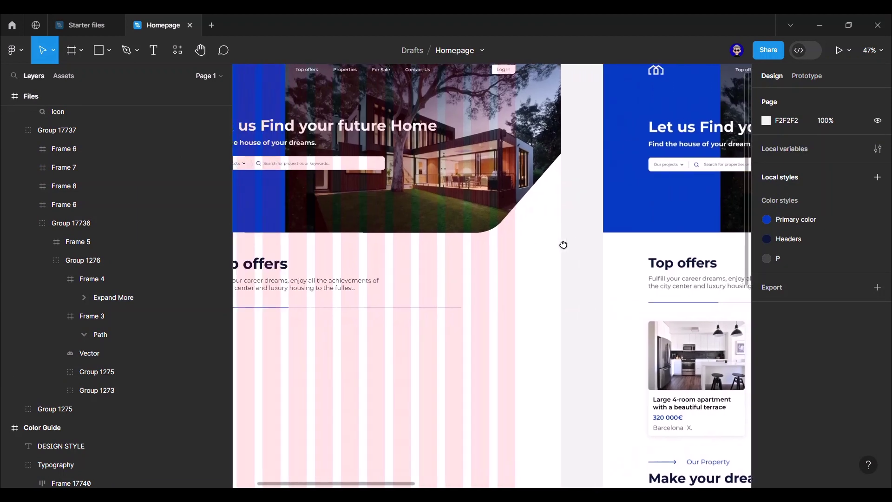
scroll(675, 213, "down", 2)
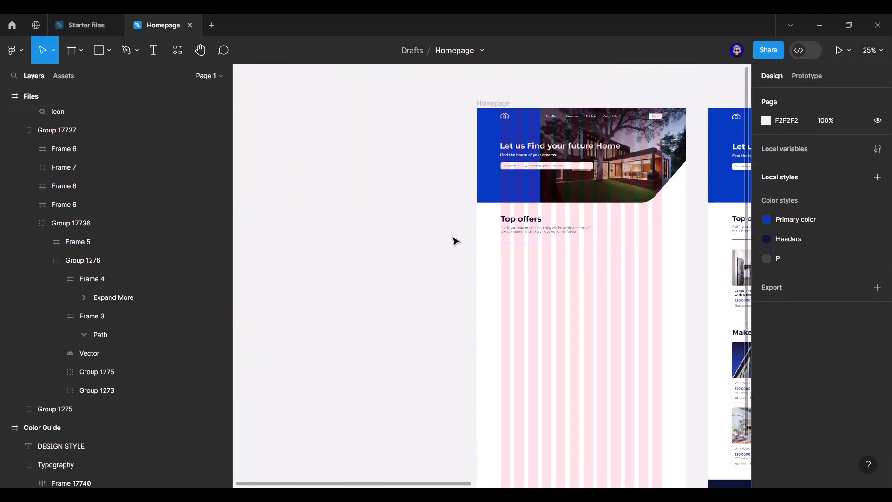
- Find and launch the Iconify plugin from the plugin browser
right_click(314, 226)
mouse_move(385, 336)
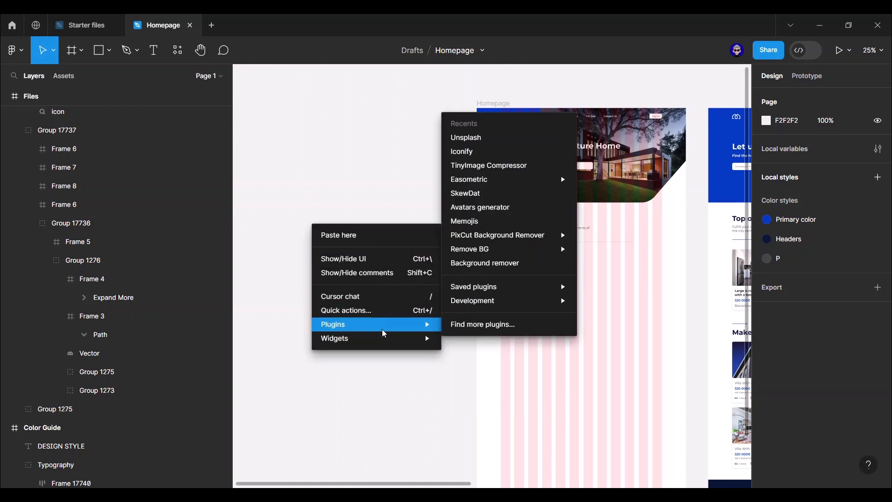
left_click(500, 329)
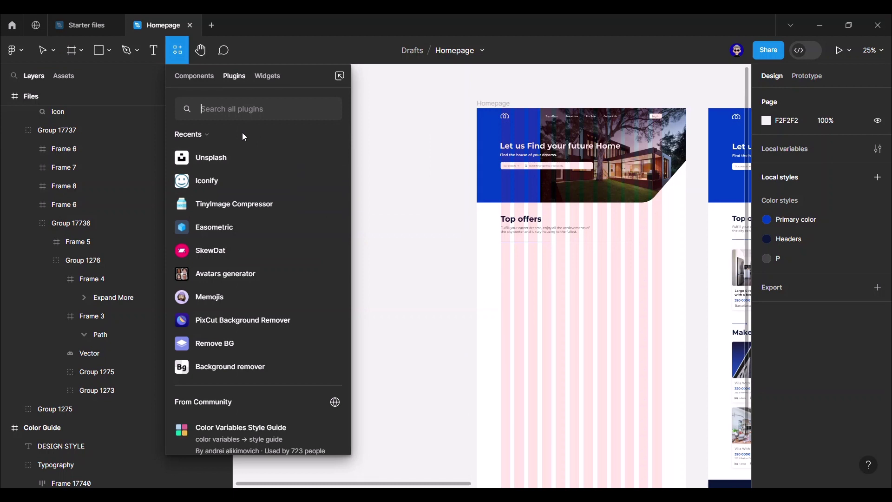
type("iconi")
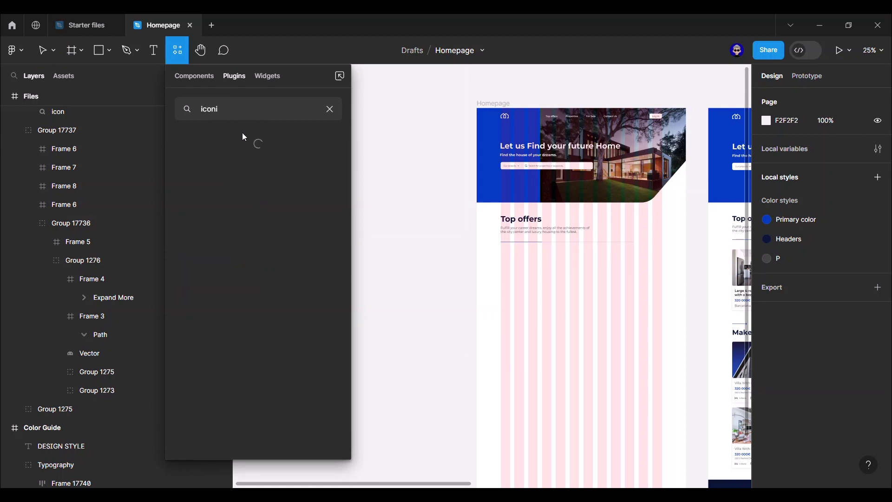
left_click(251, 157)
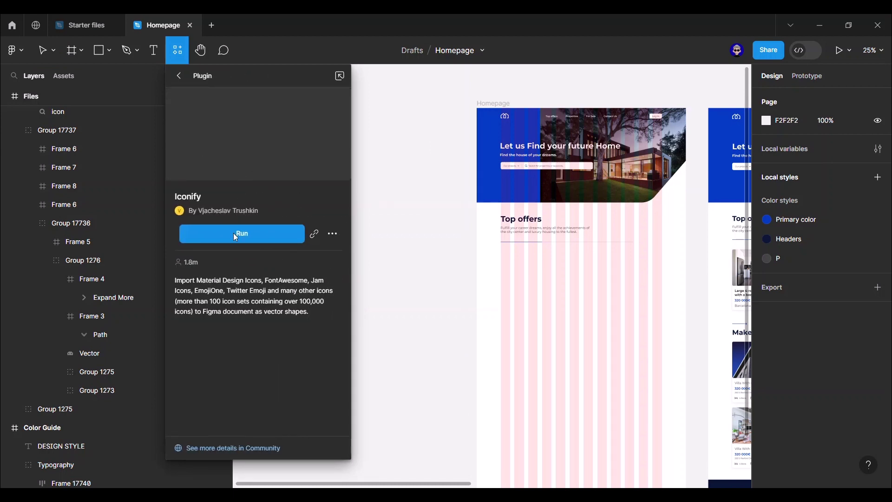
left_click(237, 233)
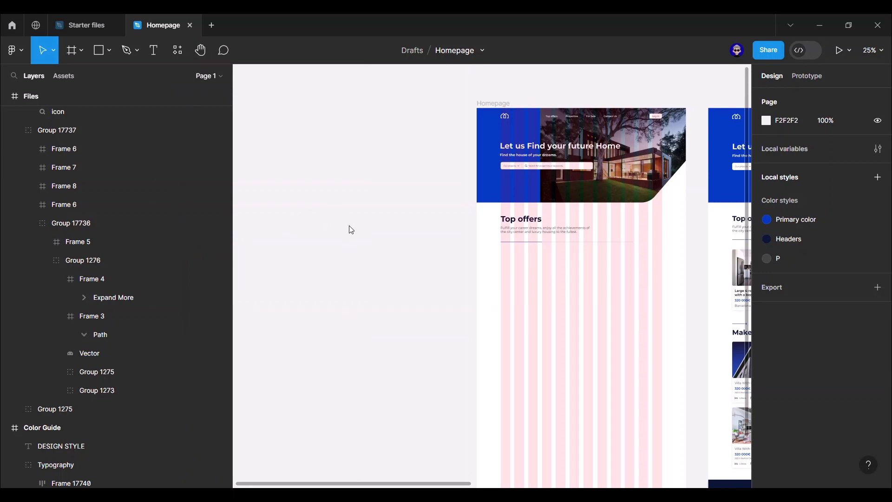
- Search Iconify for 'right arrow' icons, browse the results, then close the plugin
scroll(567, 301, "down", 2)
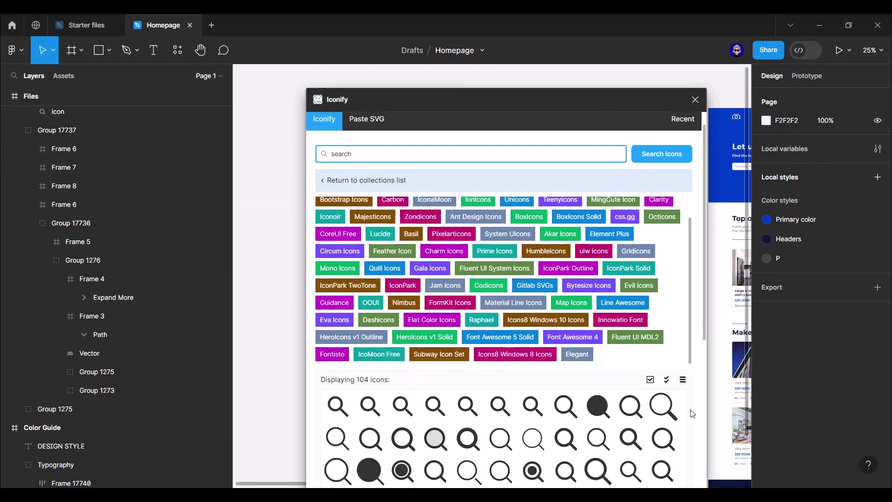
scroll(692, 413, "down", 3)
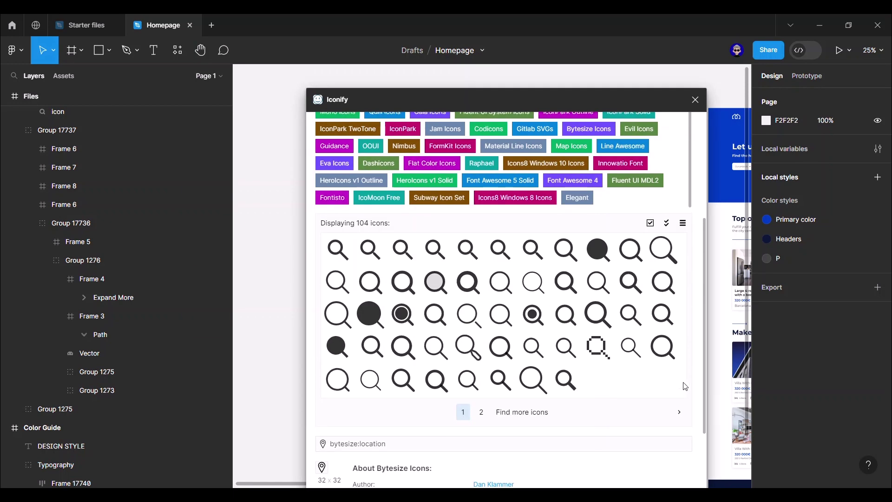
scroll(685, 386, "up", 5)
left_click(369, 182)
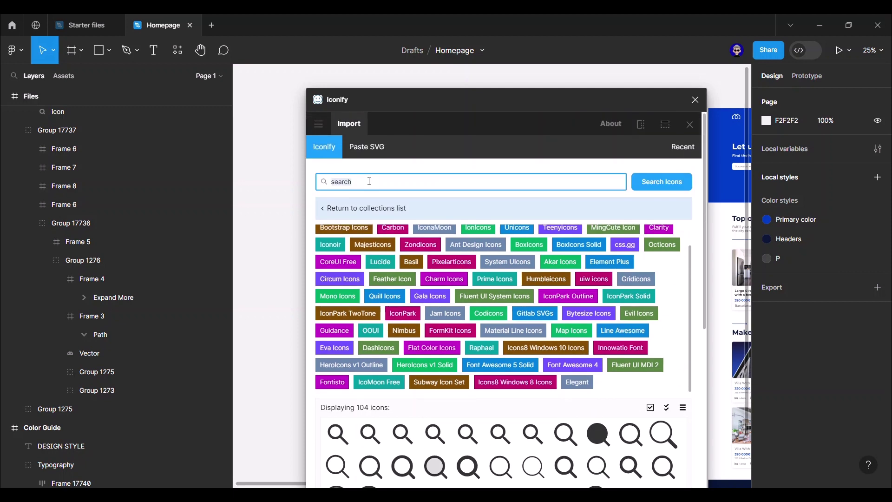
type("right arrow")
key("Return")
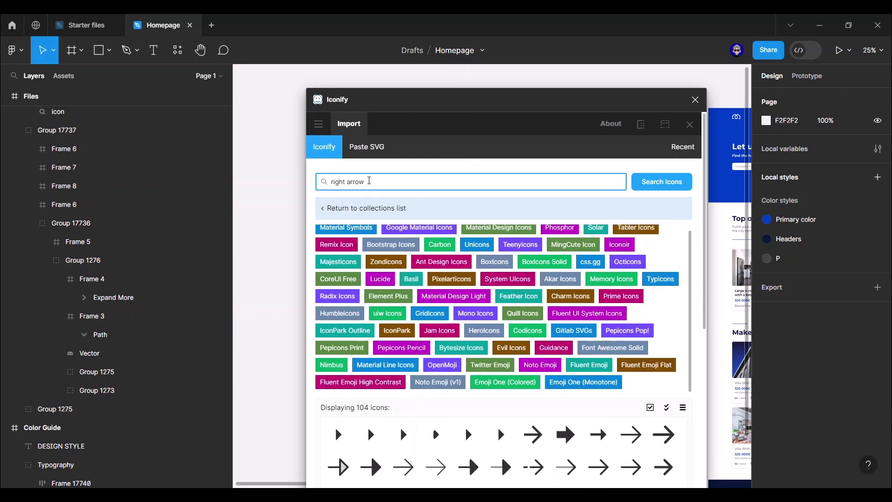
scroll(587, 298, "down", 3)
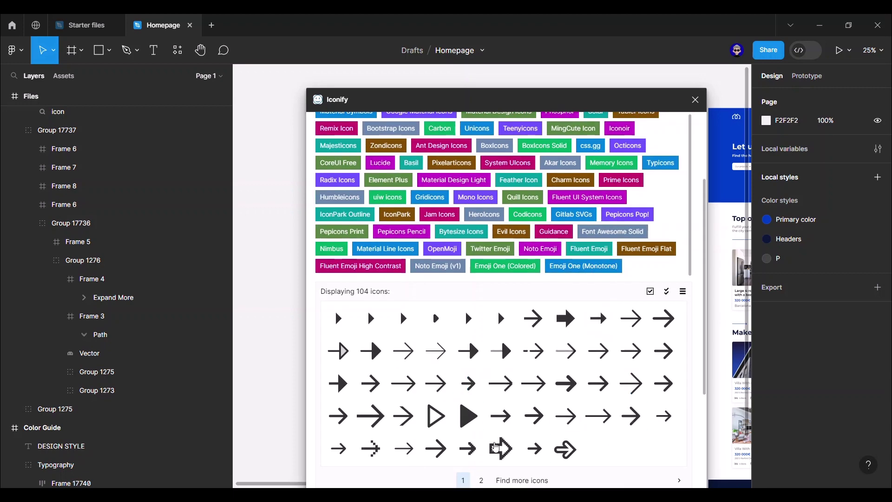
left_click(482, 481)
scroll(488, 365, "up", 1)
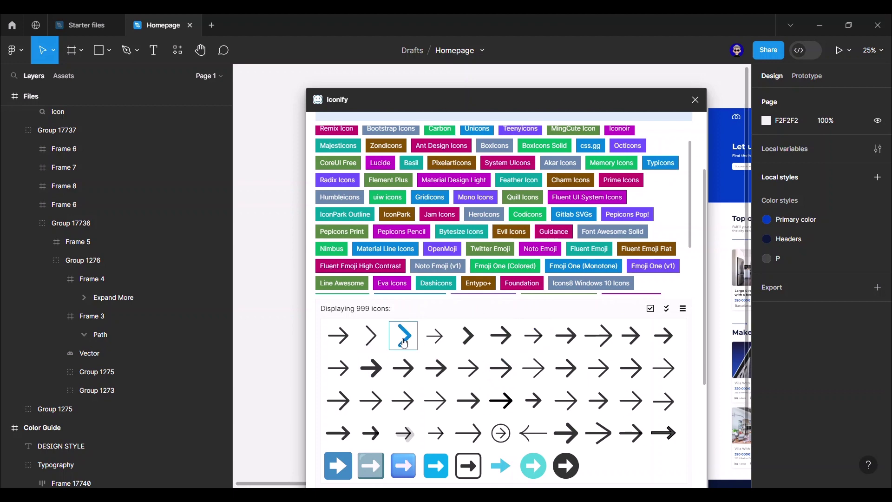
left_click(695, 99)
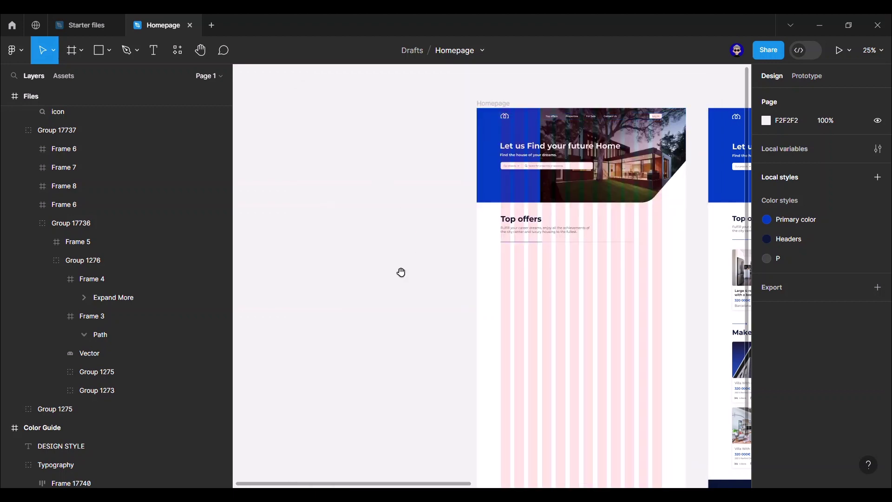
- Draw a 65×65 circle at the end of the Top offers divider
left_click_drag(401, 272, 209, 279)
scroll(461, 246, "up", 10)
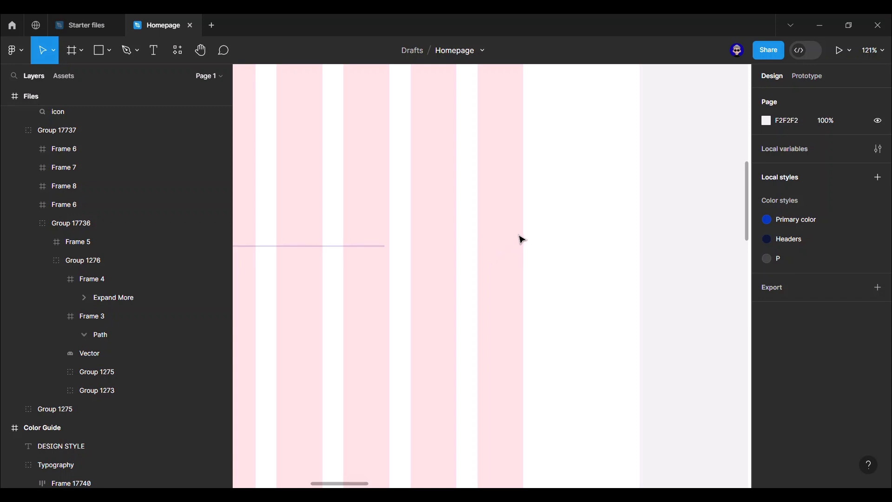
key("o")
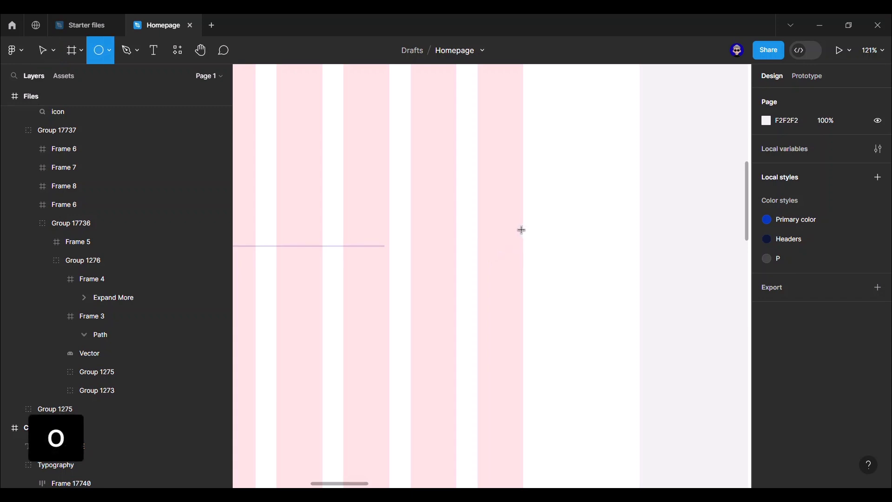
left_click_drag(521, 230, 479, 270)
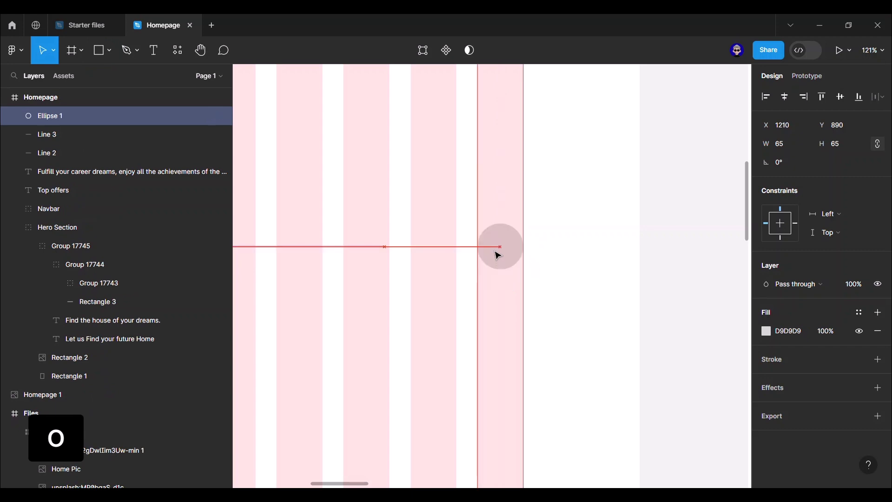
left_click(497, 253)
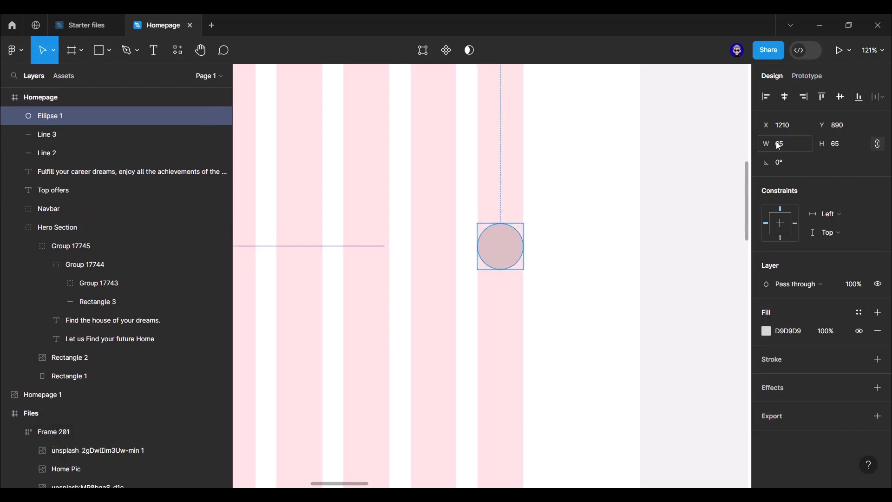
- Paste the arrow icon onto the circle and centre it
right_click(502, 245)
left_click(511, 160)
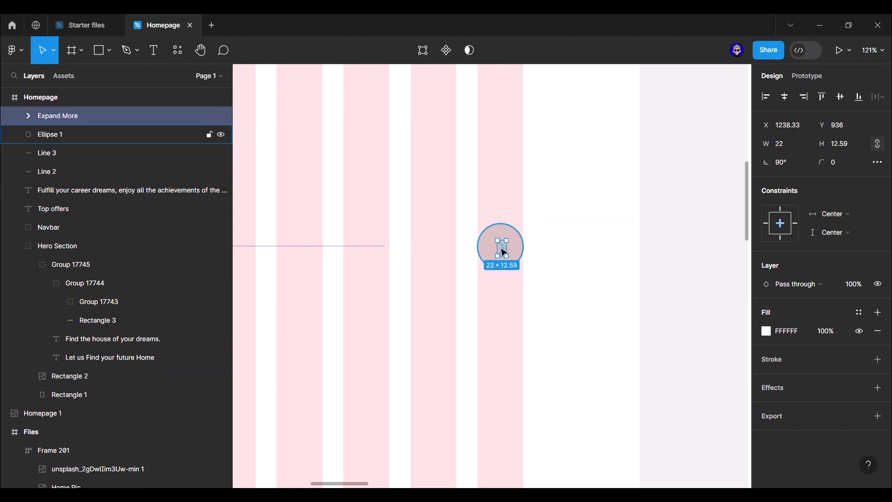
left_click_drag(502, 249, 501, 247)
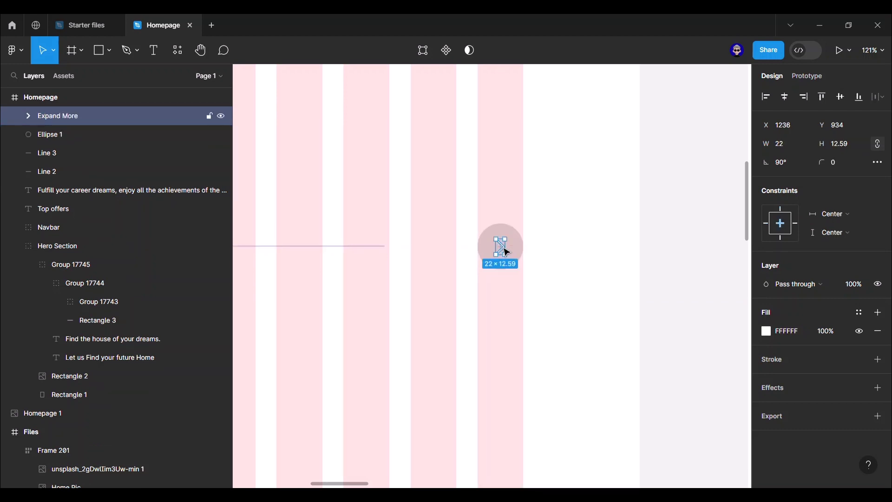
- Fill the circle with the Primary color style
left_click(521, 252)
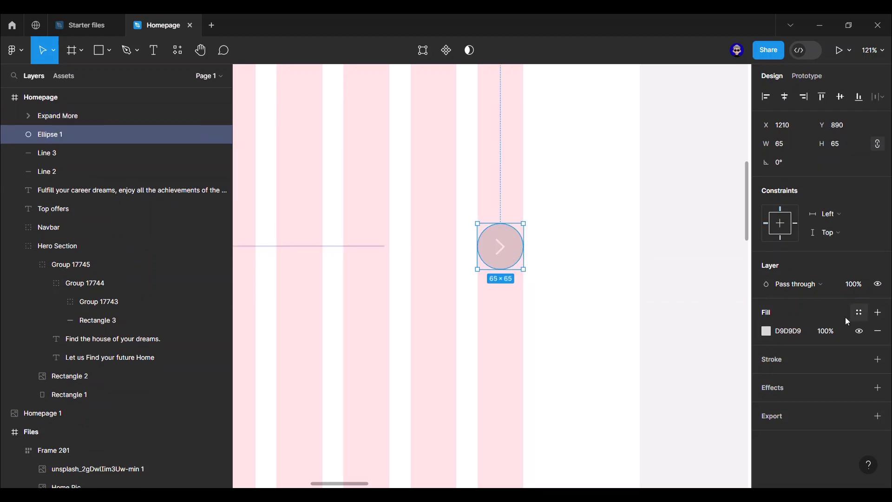
left_click(859, 312)
left_click(683, 392)
left_click(659, 335)
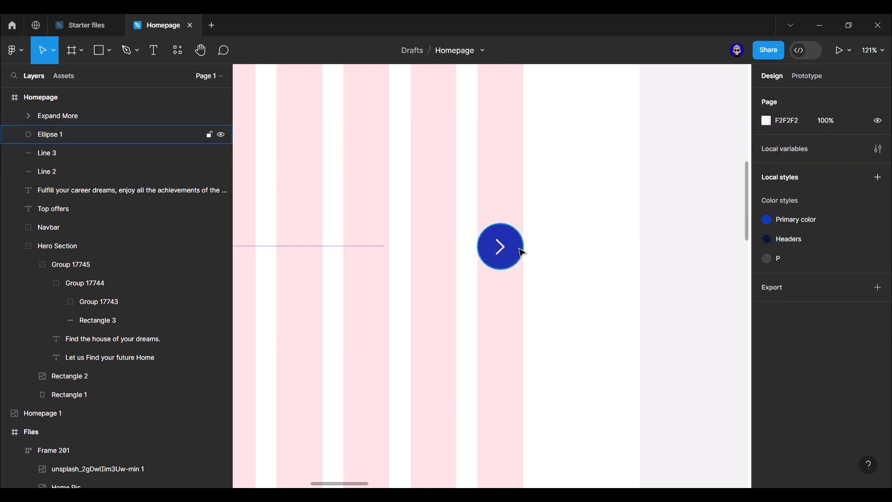
- Group the circle and arrow together as Group 17746
left_click(518, 246)
left_click(499, 249, "shift")
key("ctrl+g")
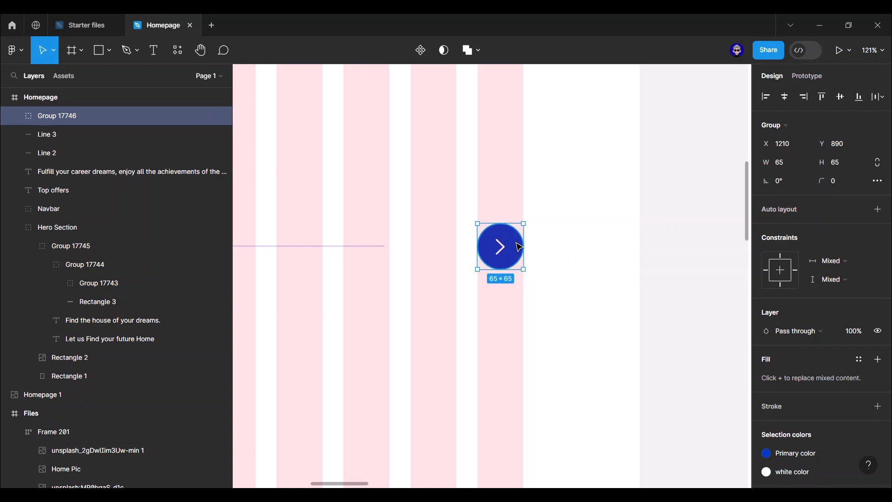
- Duplicate the arrow button, flip it to point left, and place it beside the original
key("ctrl+d")
right_click(515, 246)
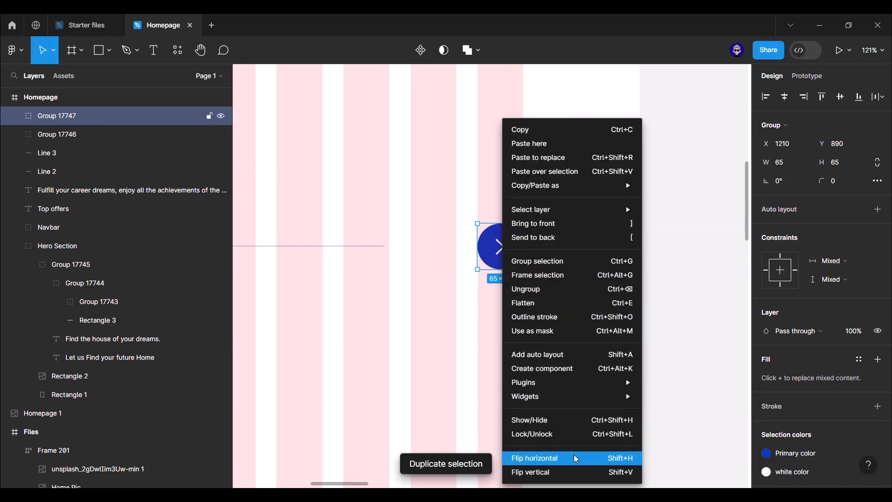
left_click(571, 458)
left_click_drag(504, 245, 444, 251)
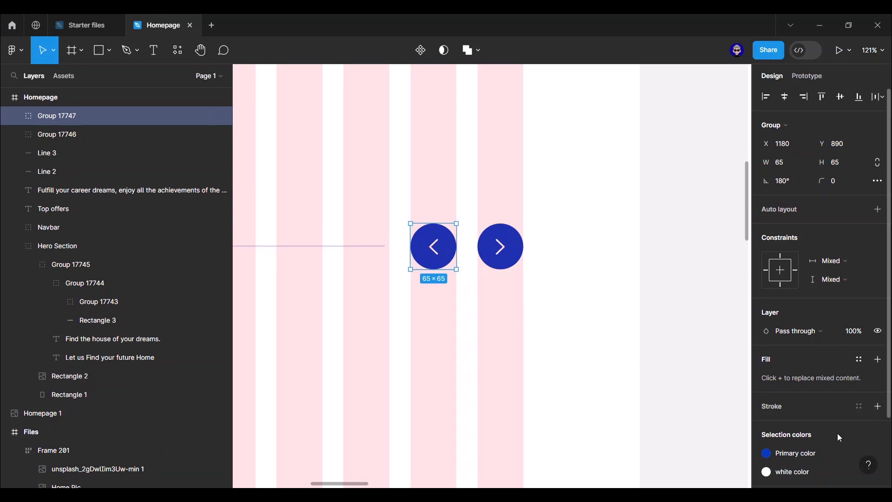
- Detach the copy's circle from Primary color and lighten its fill to pale blue
left_click(19, 116)
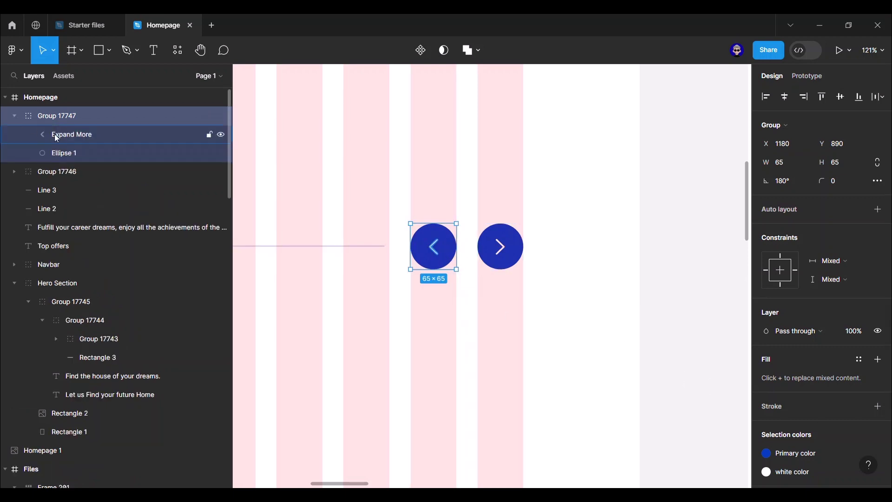
left_click(75, 152)
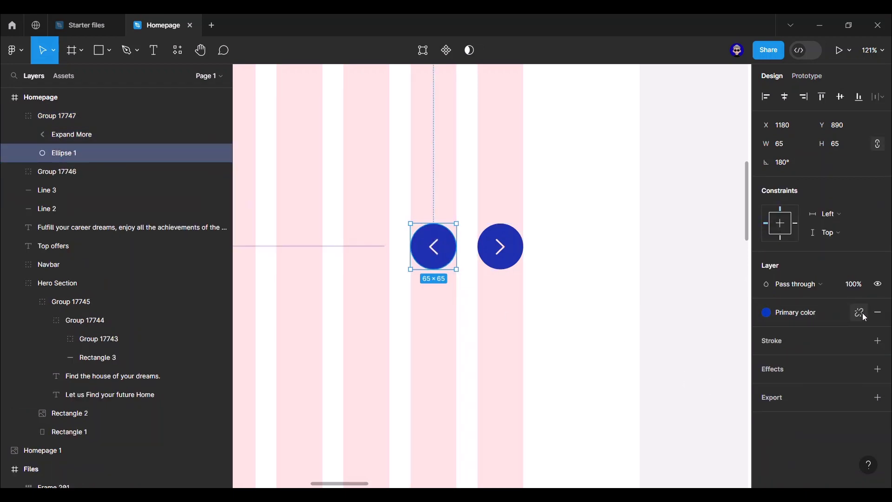
left_click(859, 312)
left_click(767, 331)
left_click_drag(666, 222, 659, 210)
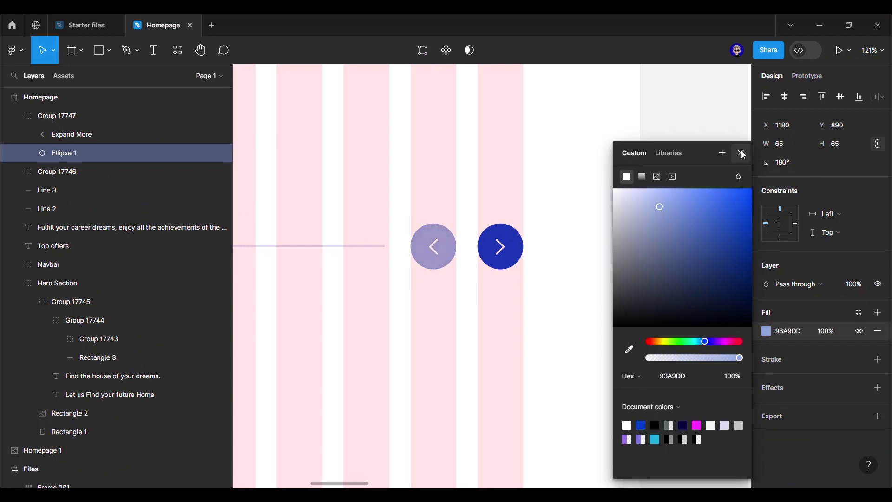
left_click(741, 153)
left_click(705, 144)
scroll(704, 143, "down", 5)
- Refine the left circle's fill to 99A9CE, then select both arrow buttons
left_click(568, 199)
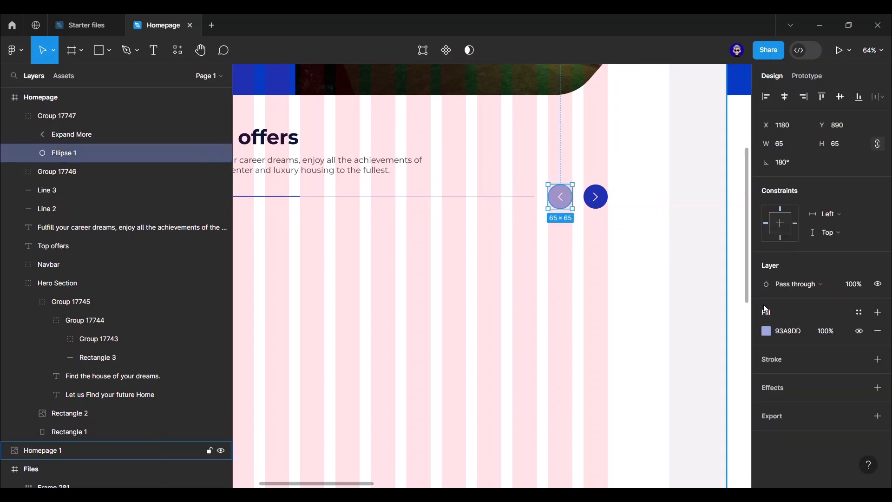
left_click(766, 331)
left_click_drag(651, 210, 643, 212)
left_click(741, 153)
left_click(641, 160)
scroll(651, 158, "down", 5)
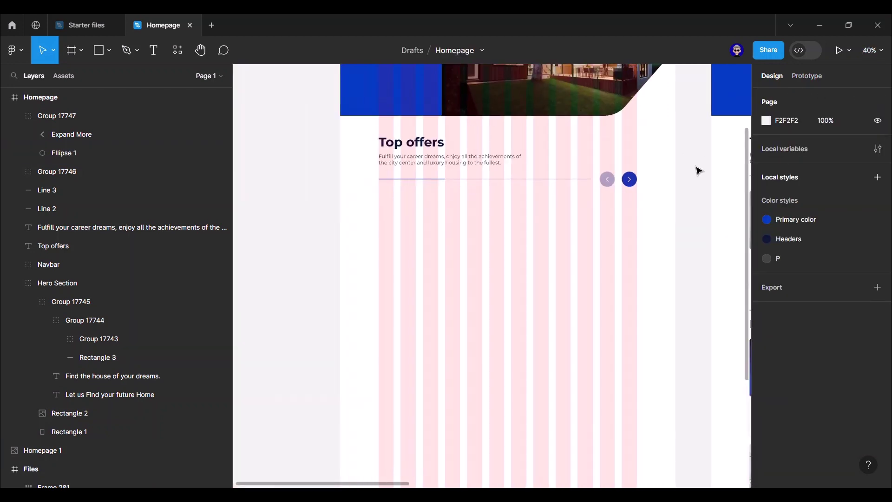
left_click(571, 193)
left_click(545, 192, "shift")
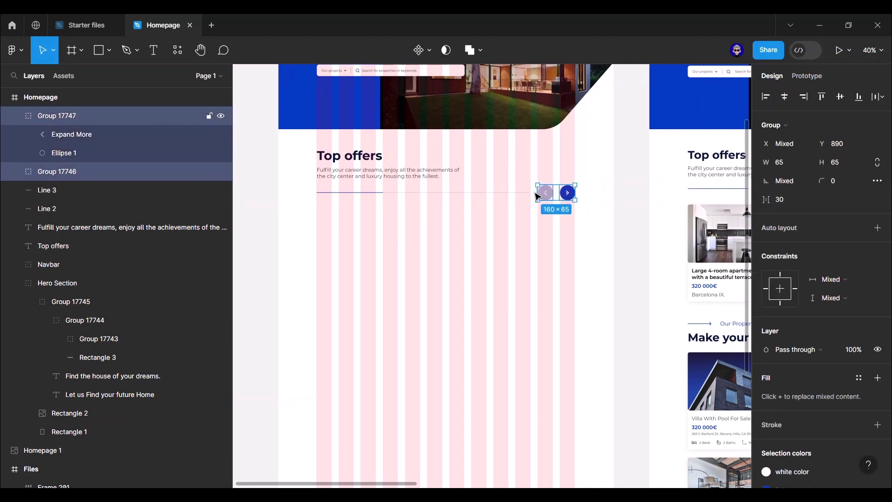
- Group both divider lines and arrow buttons as Group 17748 and nudge it down to Y 900
left_click(527, 192, "shift")
left_click(138, 205)
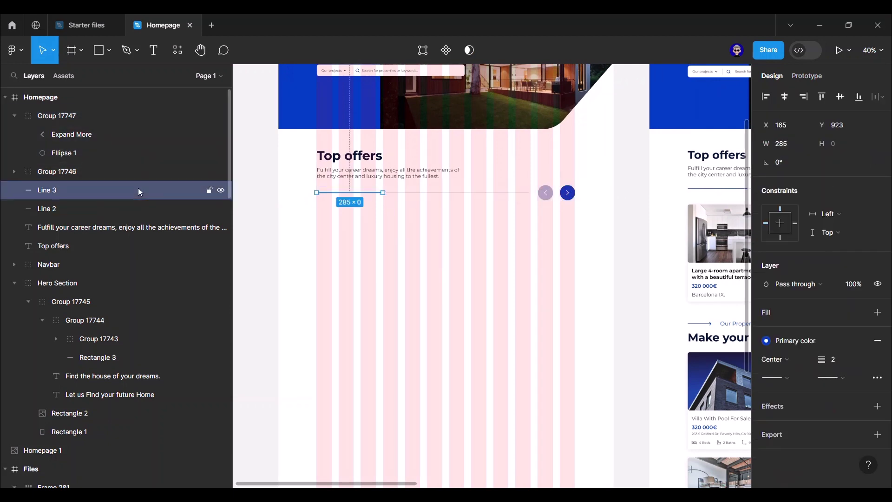
left_click(113, 188, "shift")
left_click(111, 175, "shift")
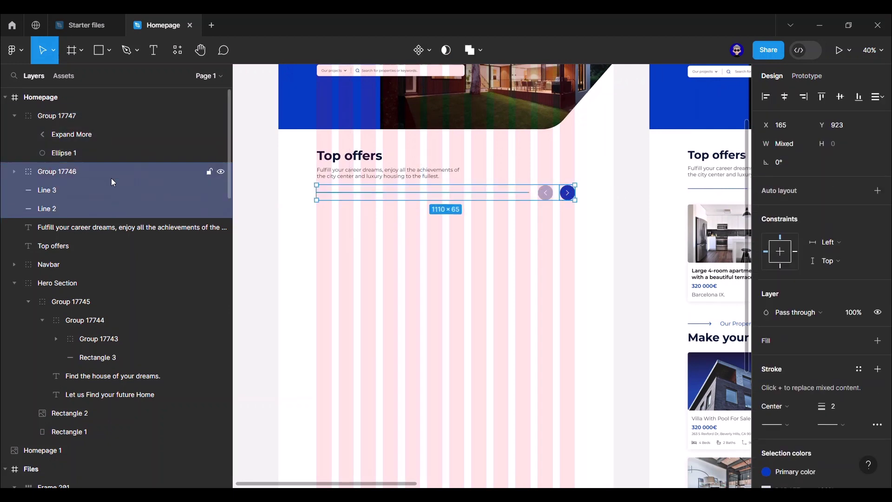
left_click(102, 120, "shift")
key("ctrl+g")
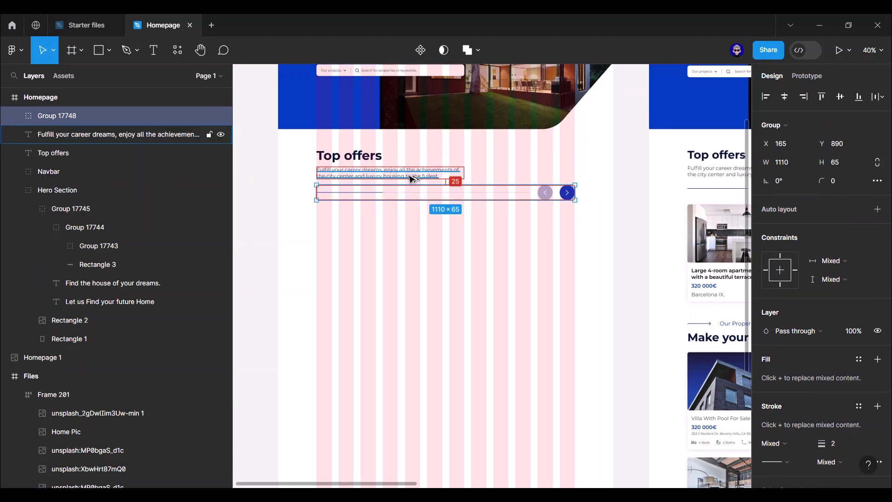
key("Down")
key("Down")
key("Down")
key("Down")
key("Down")
key("Down")
key("Down")
key("Down")
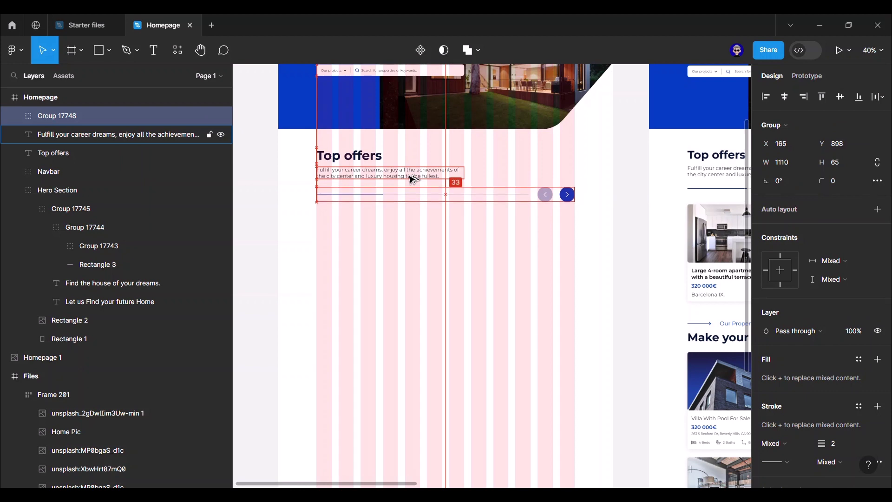
key("Down")
key("Down")
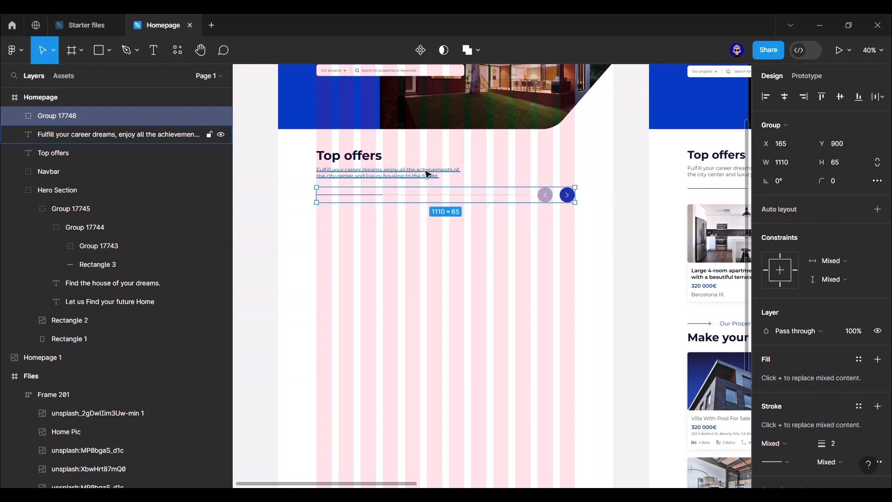
- Pan over to the reference homepage and back to the working one
left_click(625, 185)
left_click_drag(629, 259, 400, 243)
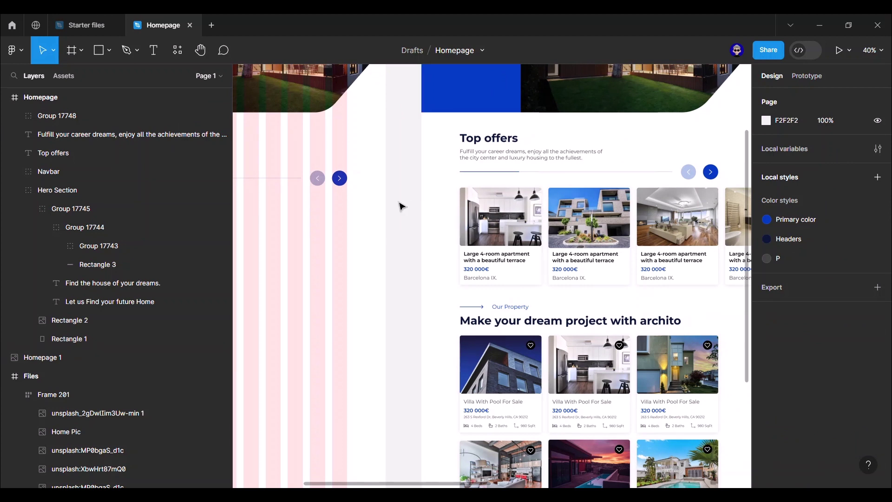
left_click_drag(402, 205, 607, 201)
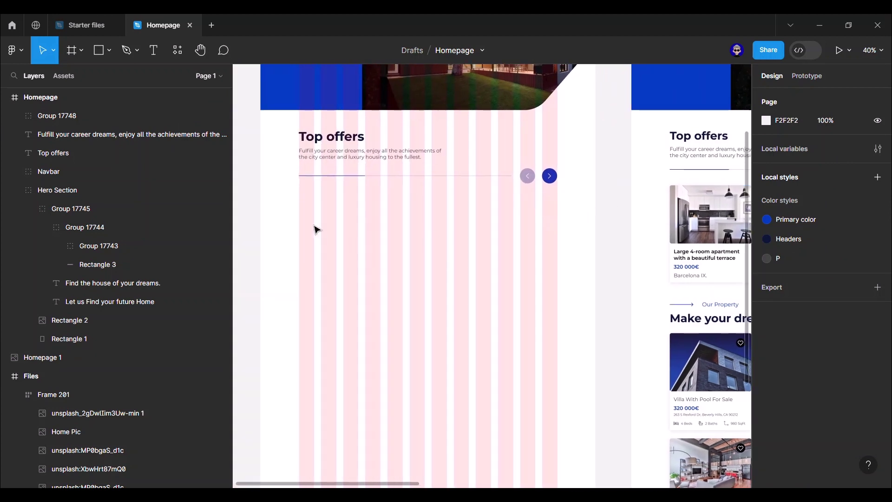
scroll(315, 230, "up", 5)
- Draw a 350×414 white card rectangle, plus a 350×208 grey D9D9D9 rectangle at its top
key("r")
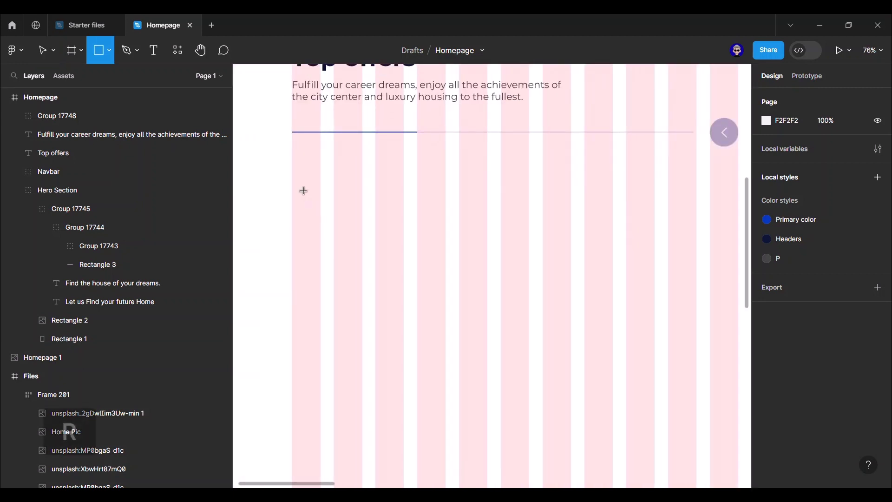
mouse_move(292, 171)
left_mouse_down()
mouse_move(413, 219)
mouse_move(446, 247)
mouse_move(409, 292)
mouse_move(450, 289)
mouse_move(450, 304)
left_mouse_up()
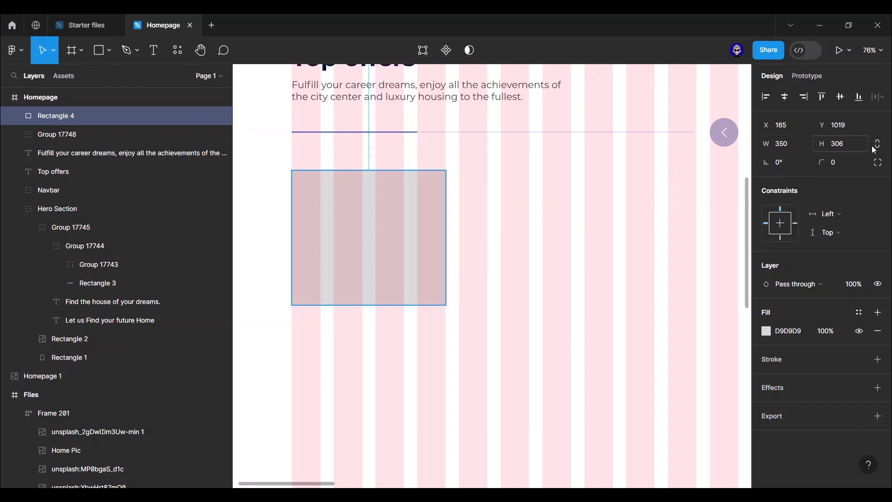
left_click(851, 144)
type("414")
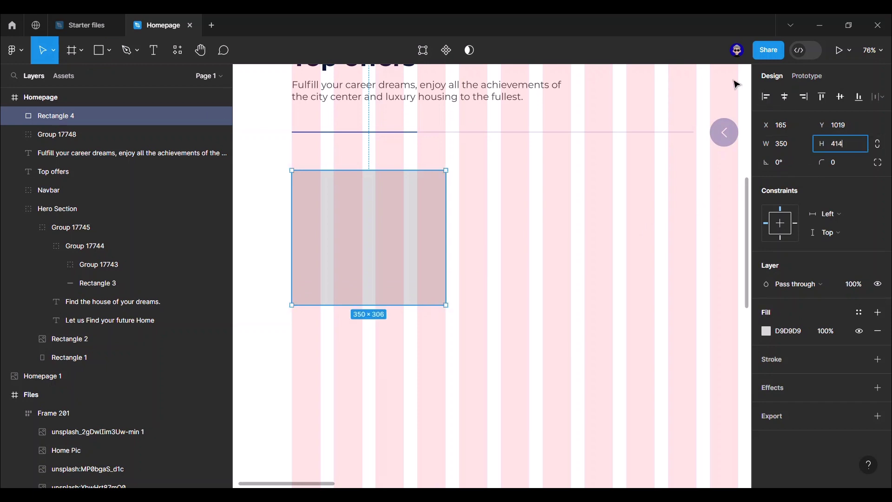
key("Return")
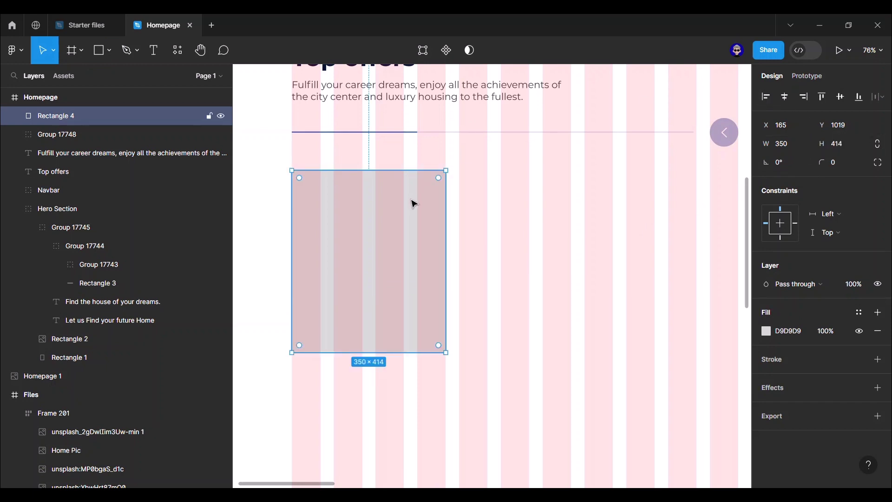
left_click(766, 331)
left_click_drag(623, 218, 548, 175)
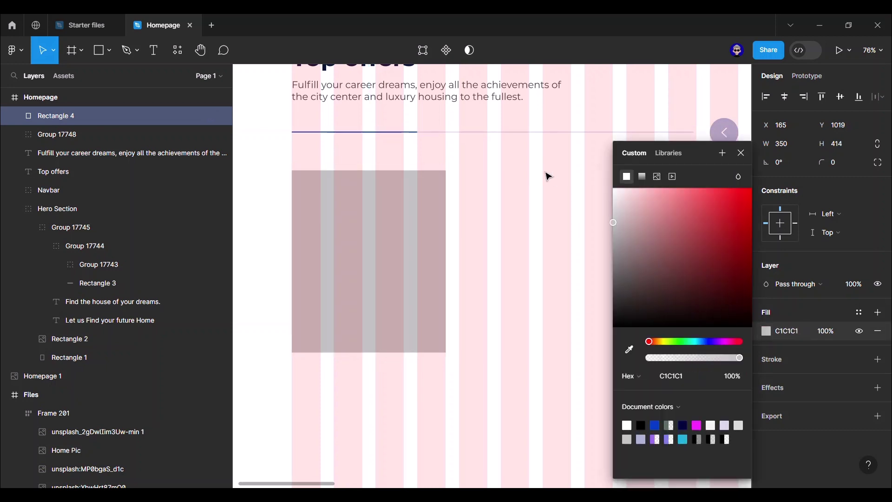
left_click(741, 153)
key("r")
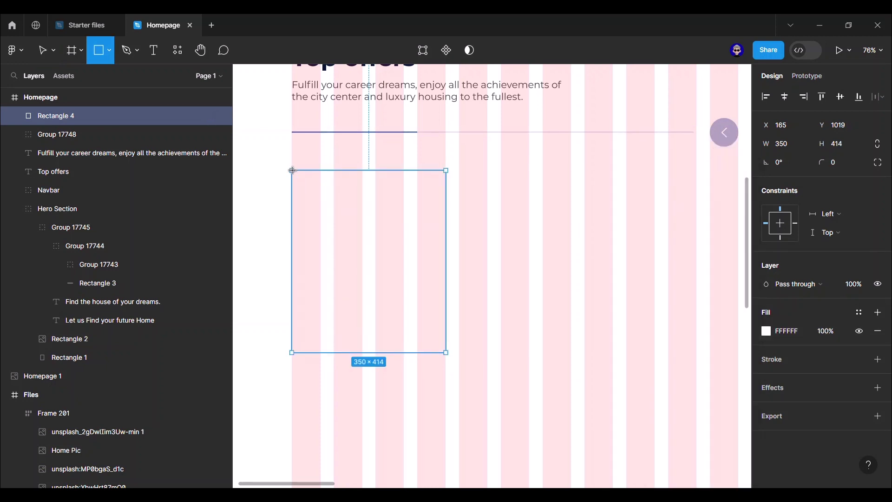
left_click_drag(292, 170, 448, 262)
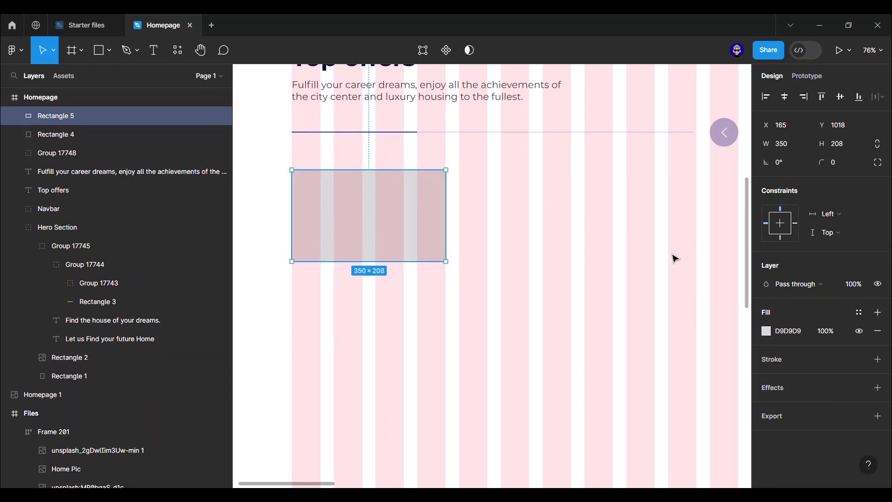
- Resize the placeholder to 350×250 and fill it with the kitchen photo copied as PNG
left_click(838, 144)
key("Return")
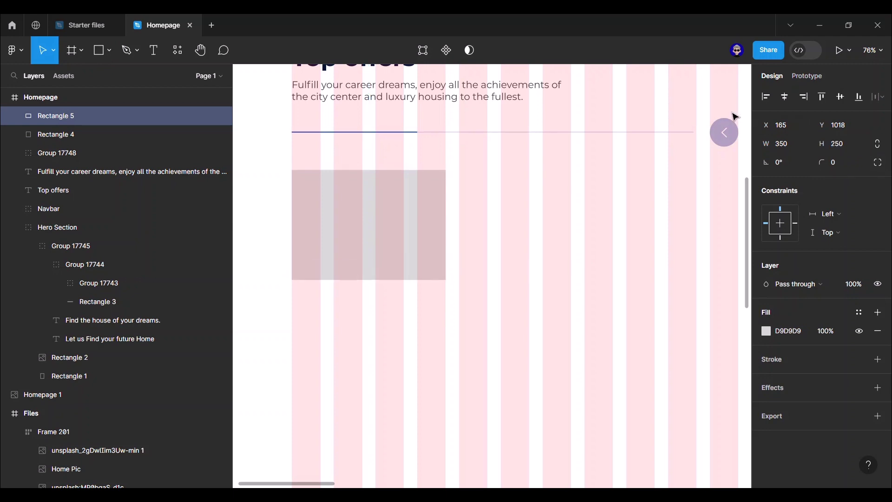
scroll(470, 292, "down", 5)
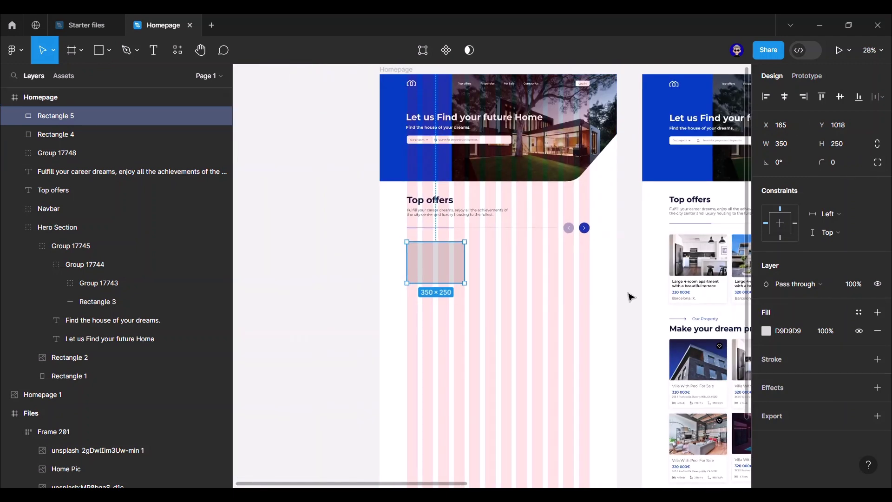
left_click_drag(629, 295, 334, 274)
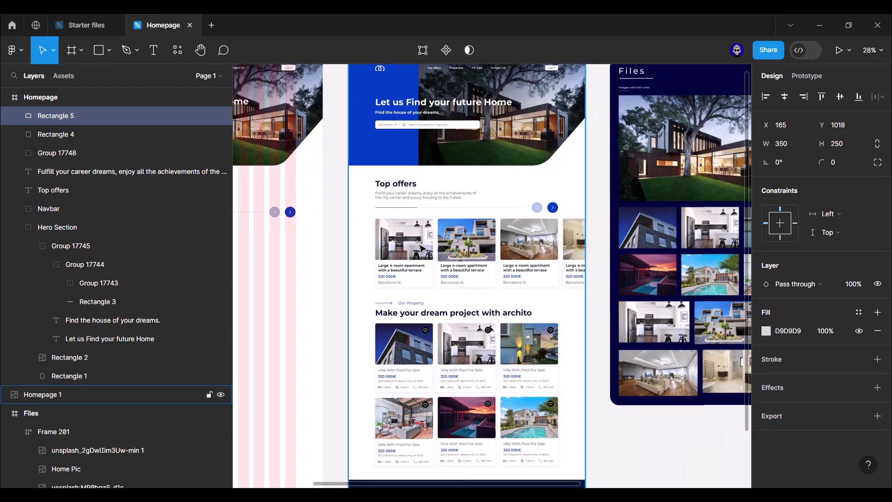
scroll(422, 248, "right", 3)
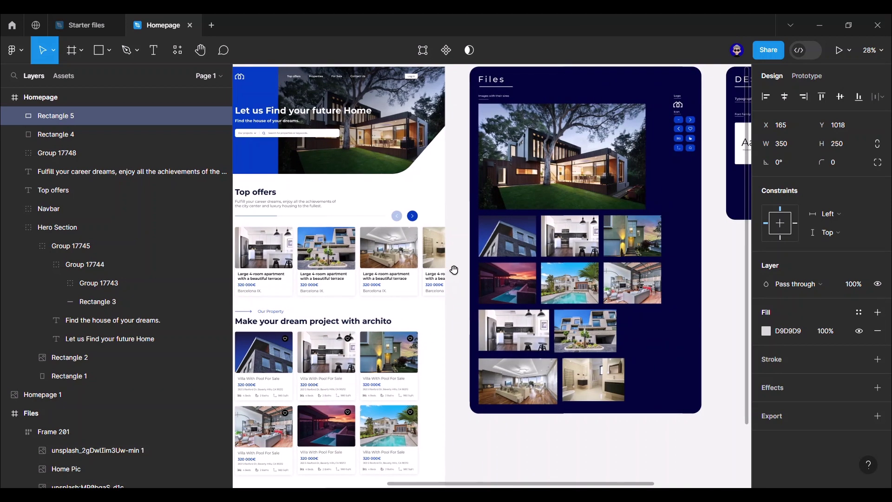
left_click(586, 248)
key("ctrl+shift+c")
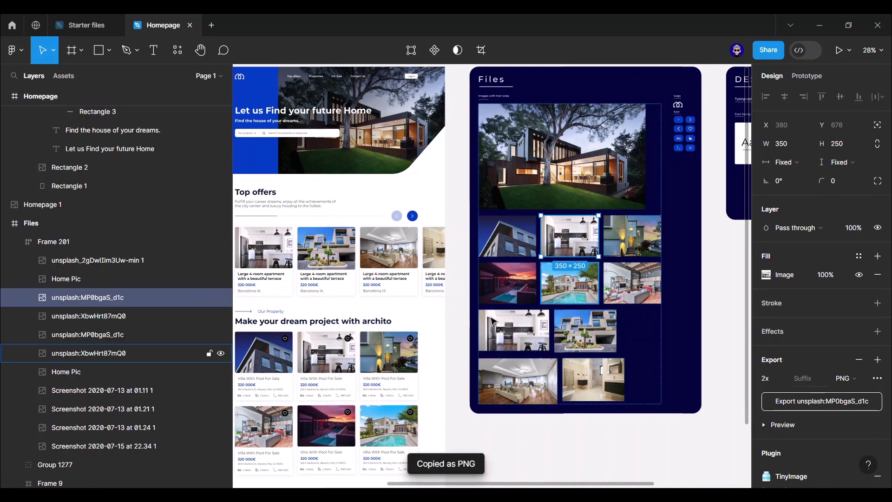
left_click(567, 447)
scroll(458, 392, "left", 10)
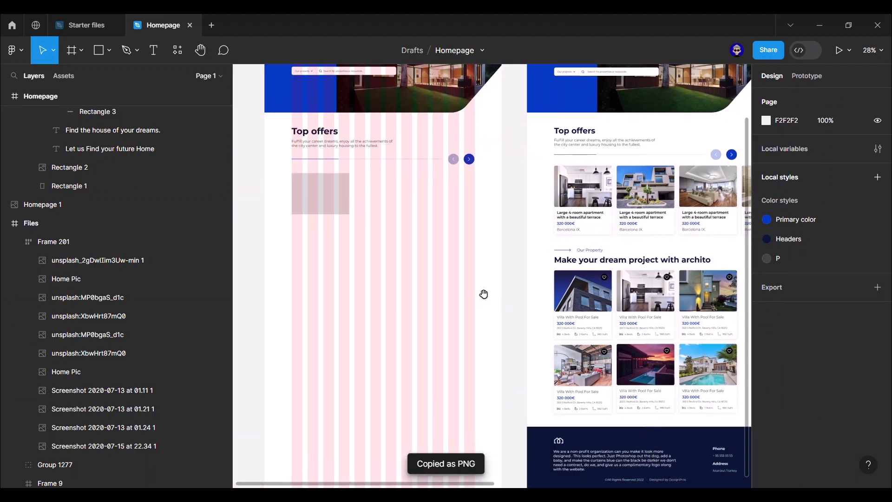
left_click(428, 259)
key("ctrl+v")
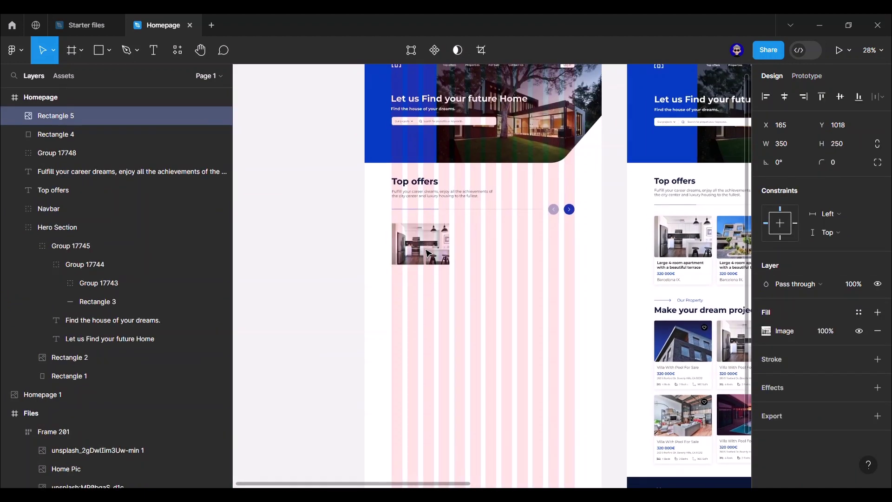
left_click(612, 274)
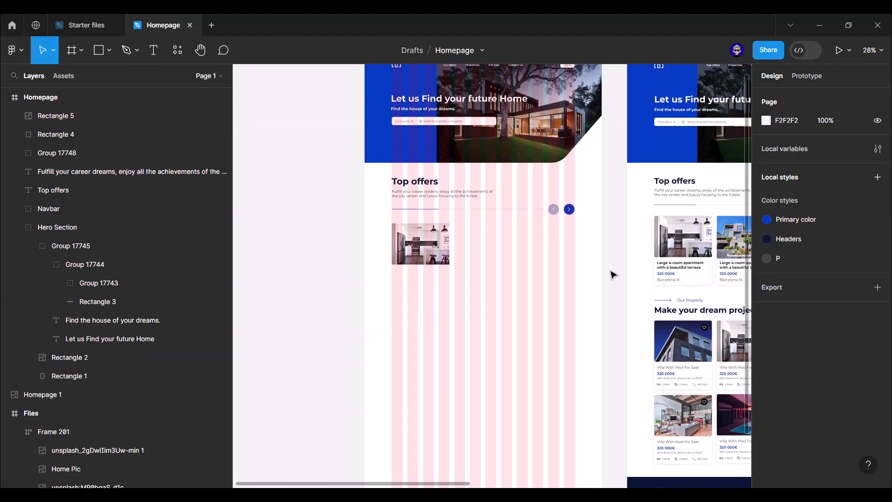
- Paste the title 'Large 4-room apartment with a beautiful terrace' below the photo
scroll(426, 265, "up", 5)
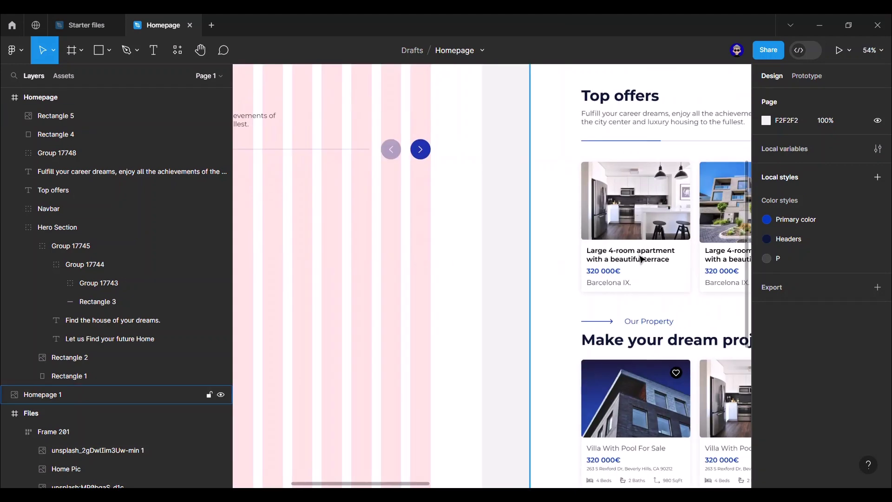
scroll(436, 250, "right", 4)
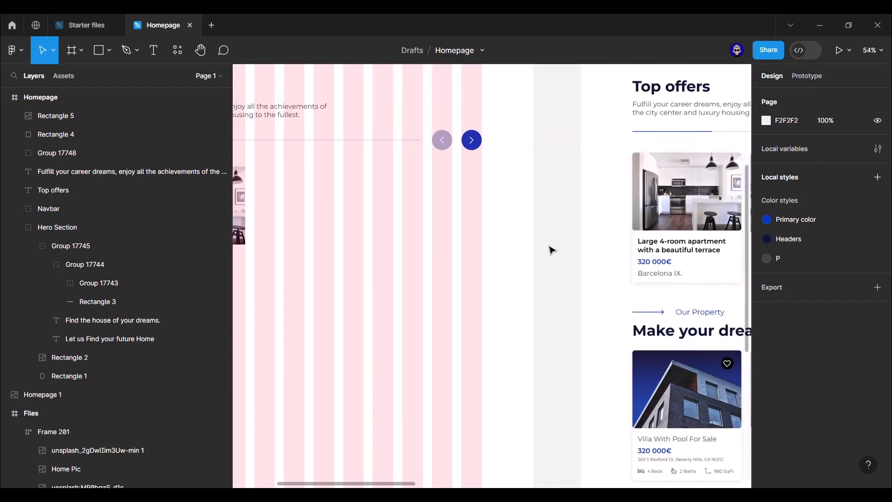
scroll(551, 249, "left", 5)
scroll(433, 242, "up", 3)
key("ctrl+v")
- Narrow the apartment title to wrap onto two lines and make it SemiBold
left_click_drag(611, 240, 496, 242)
left_click(776, 349)
left_click(815, 278)
left_click(776, 350)
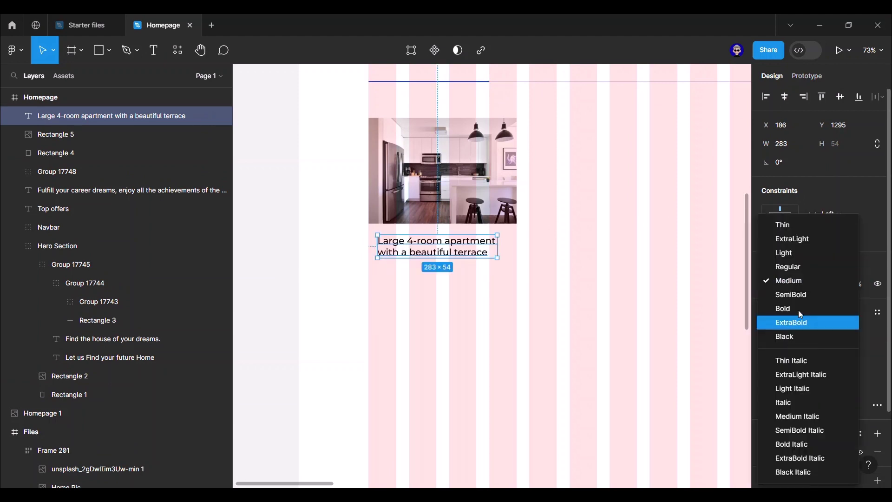
left_click(798, 310)
left_click(415, 296)
scroll(415, 296, "down", 5)
scroll(583, 313, "right", 1)
scroll(558, 298, "up", 1)
left_click(404, 267)
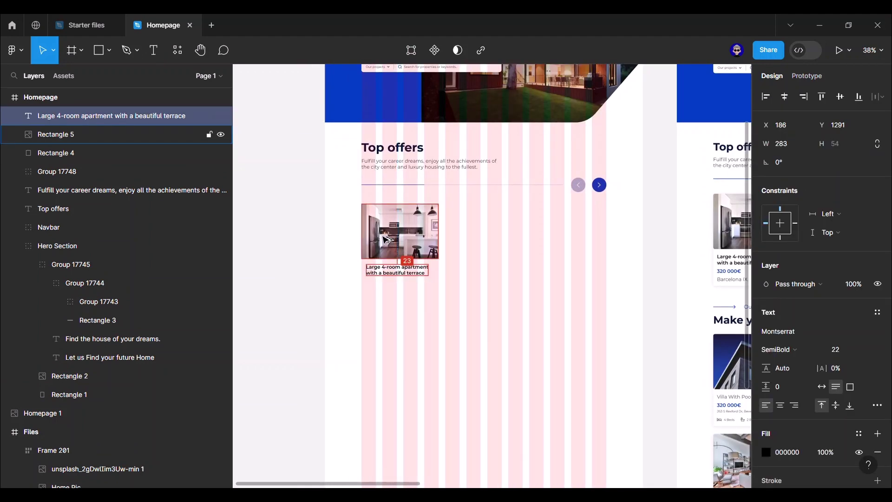
left_click(460, 279)
- Copy the title beneath as the '320 000€' price coloured with Primary color
left_click_drag(410, 270, 408, 285)
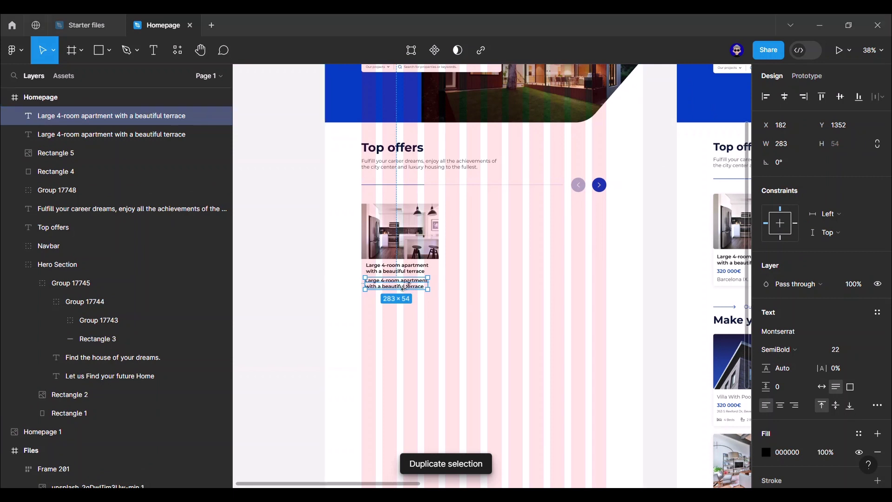
double_click(405, 283)
key("ctrl+v")
key("Escape")
left_click(859, 433)
left_click(632, 381)
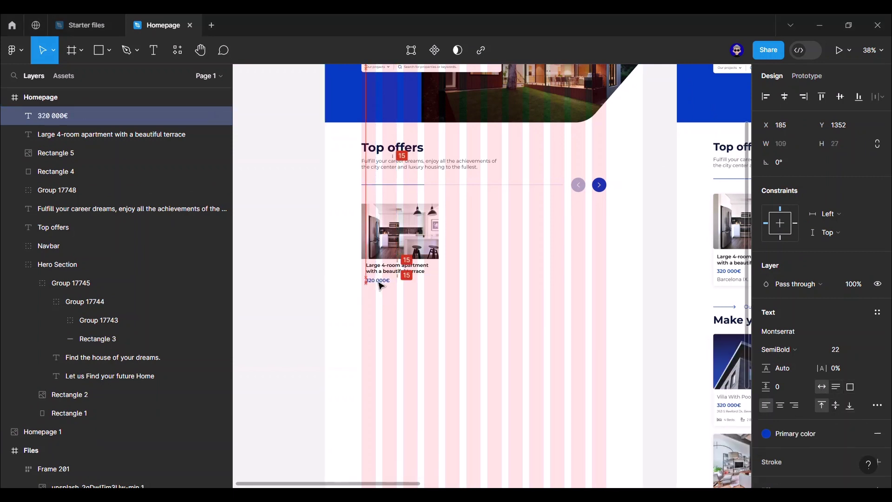
left_click(653, 263)
- Add a grey 'Barcelona IX.' location line below the price in Montserrat Regular 22
left_click_drag(653, 263, 617, 279)
left_click(343, 297)
key("ctrl+d")
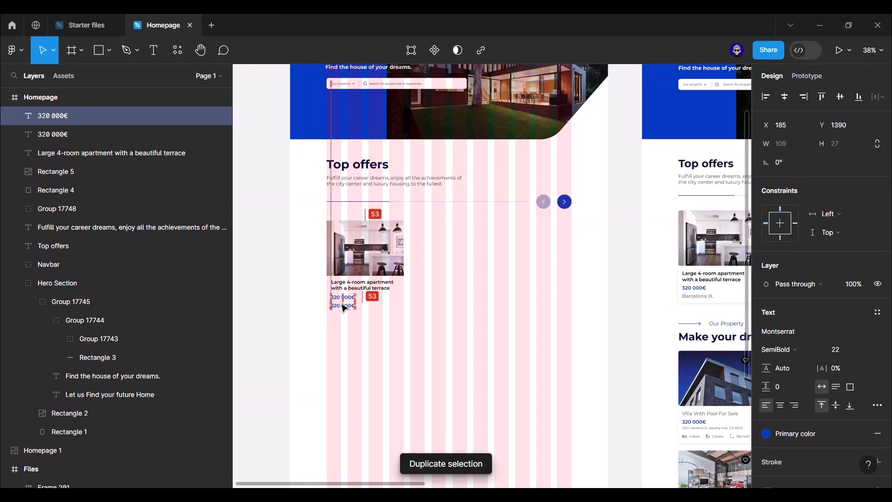
left_click(807, 433)
left_click(617, 426)
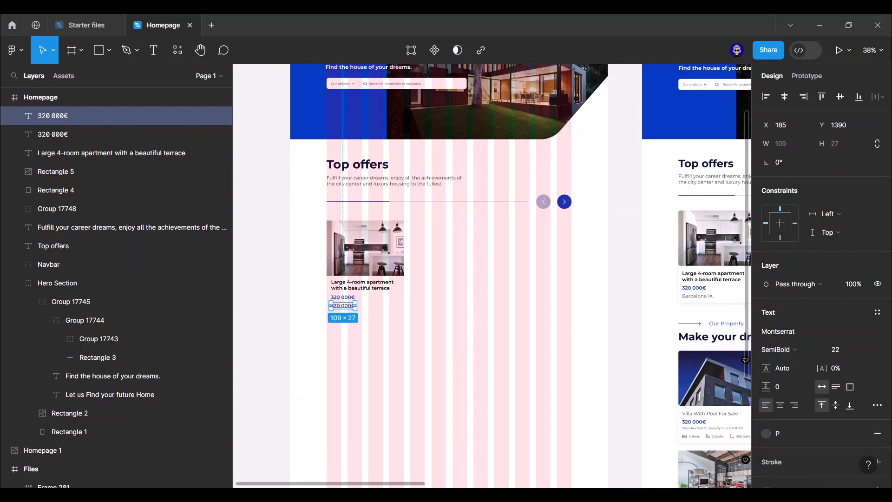
double_click(344, 306)
key("ctrl+v")
left_click(776, 350)
left_click(787, 265)
scroll(336, 281, "up", 5)
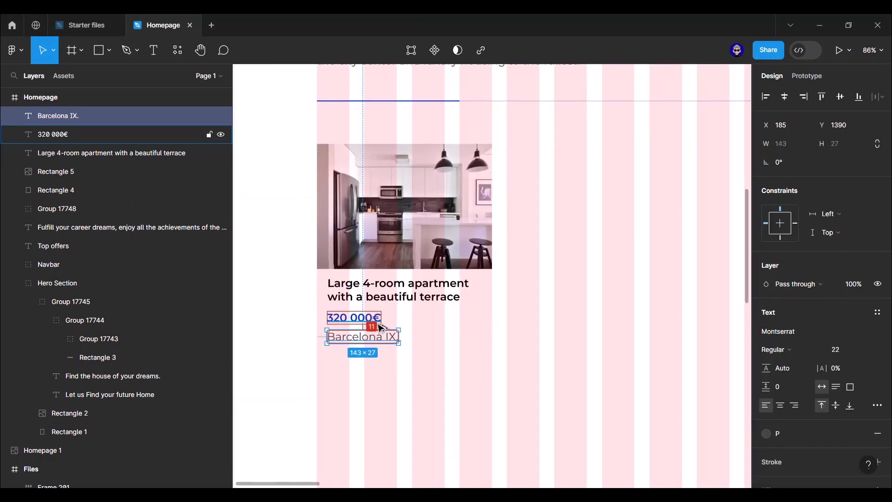
scroll(382, 328, "down", 5)
scroll(263, 296, "left", 3)
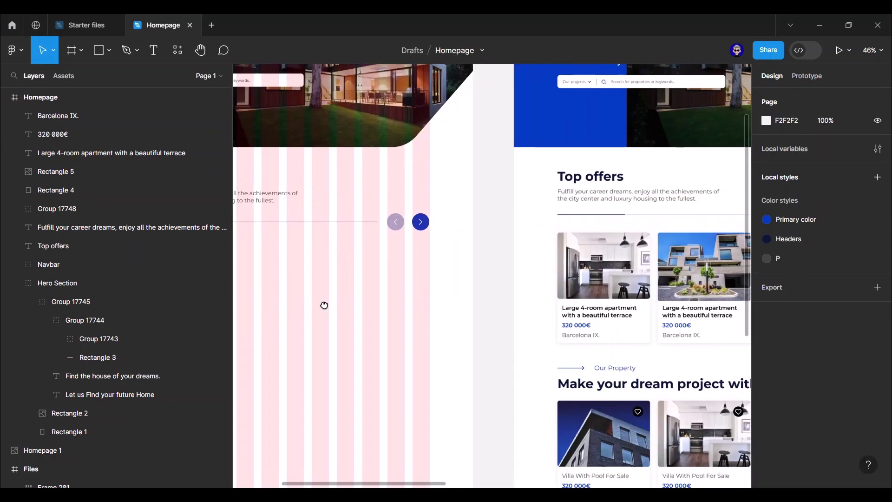
- Select the card's image, texts and background together and group them into one layer
scroll(382, 365, "up", 3)
left_click(371, 350, "shift")
left_click(259, 339)
scroll(259, 339, "down", 3)
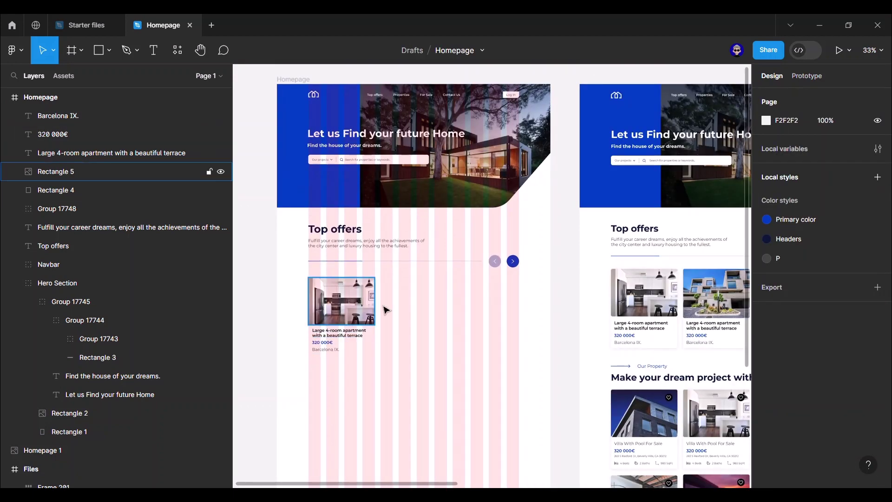
scroll(362, 368, "up", 3)
left_click_drag(298, 383, 436, 227)
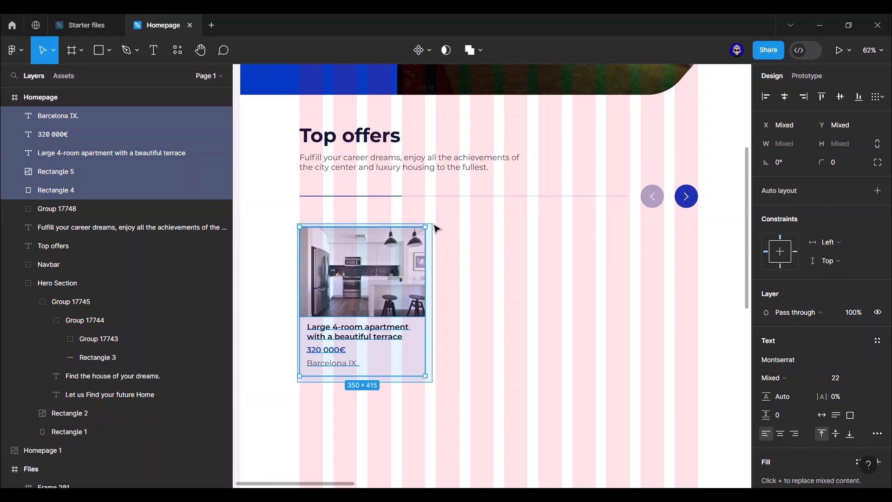
key("ctrl+g")
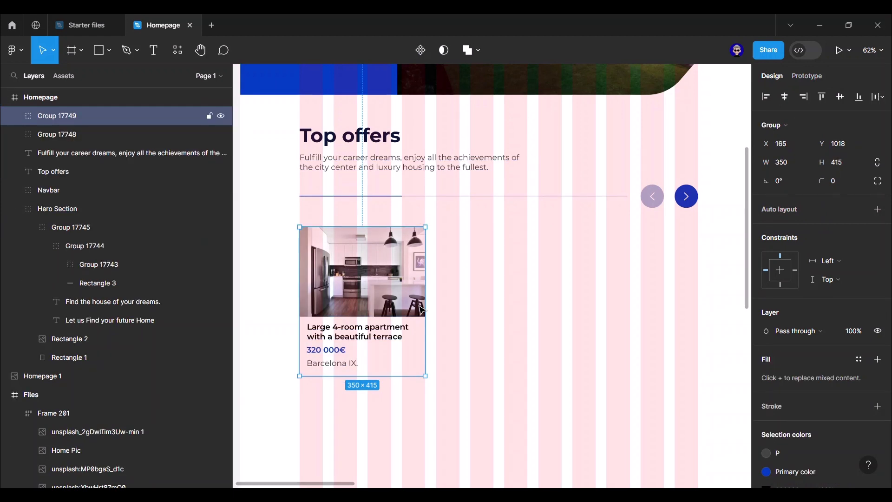
scroll(855, 408, "down", 3)
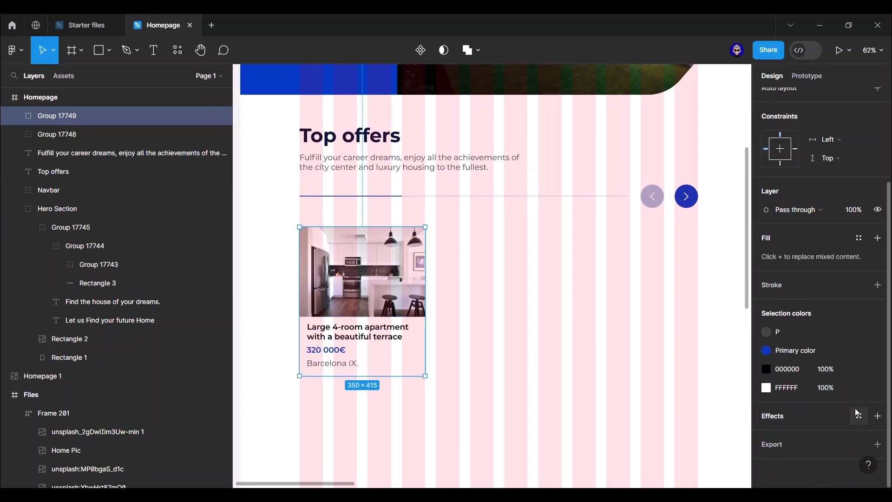
- Give the card group a drop shadow with 10% opacity, Y 4 and blur 20
left_click(878, 417)
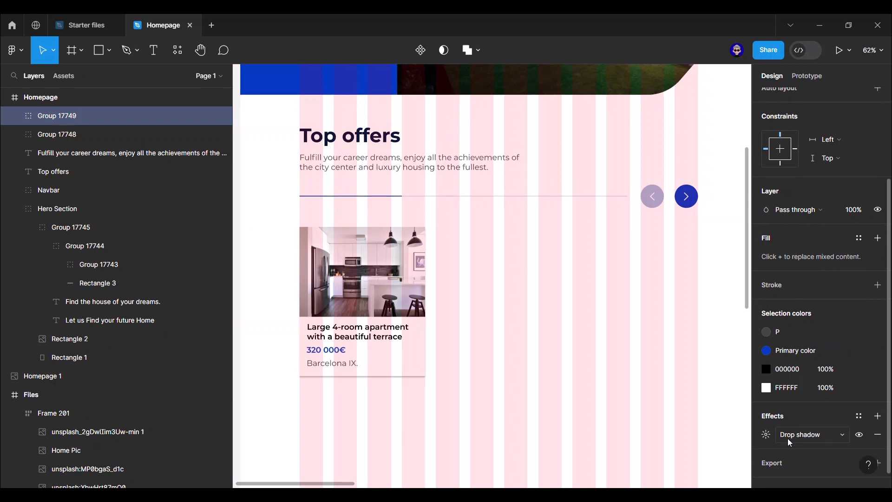
left_click(418, 388)
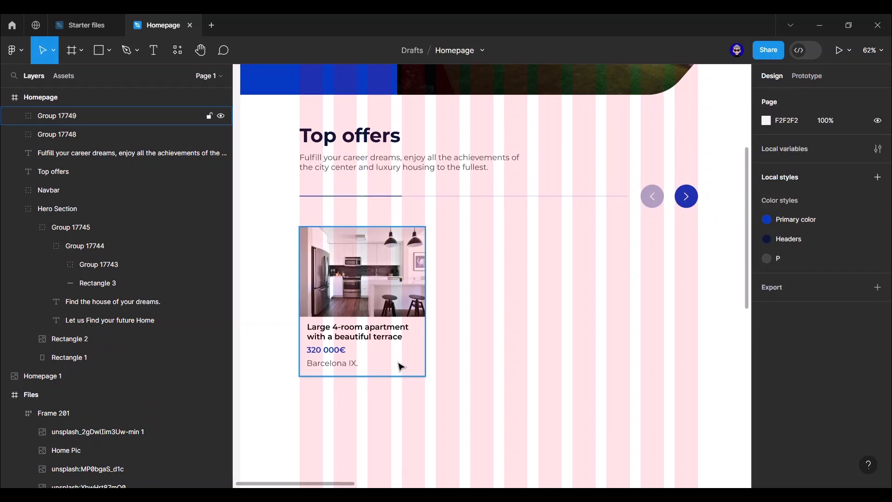
left_click(400, 367)
scroll(855, 416, "down", 2)
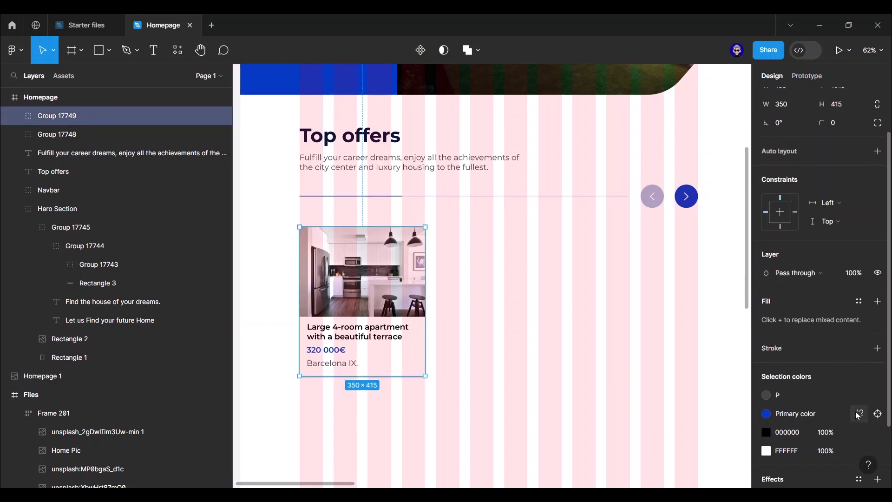
scroll(878, 348, "down", 3)
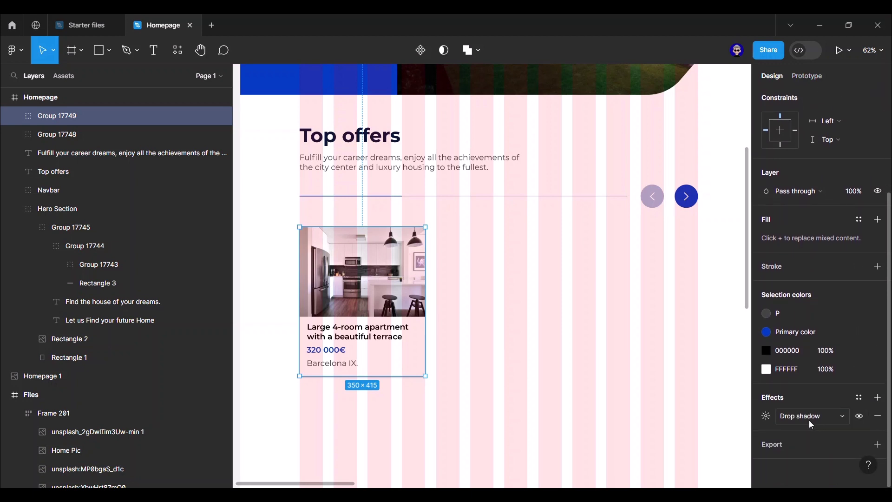
left_click(768, 417)
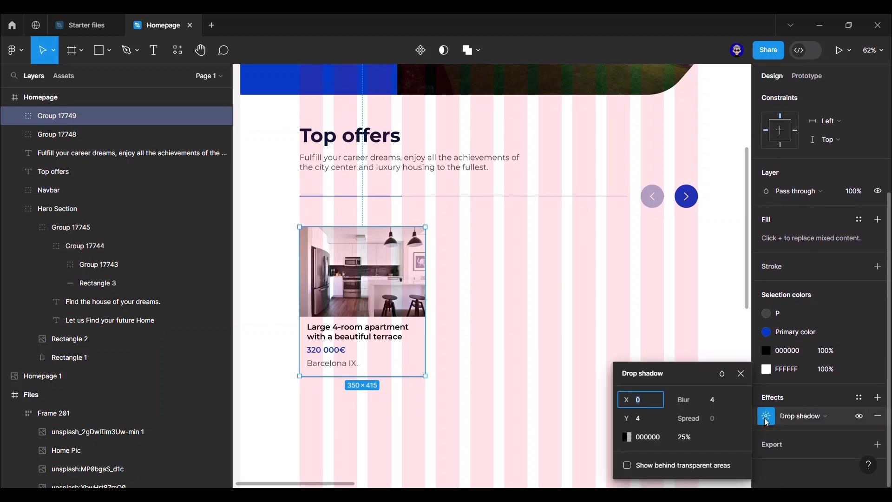
left_click(687, 438)
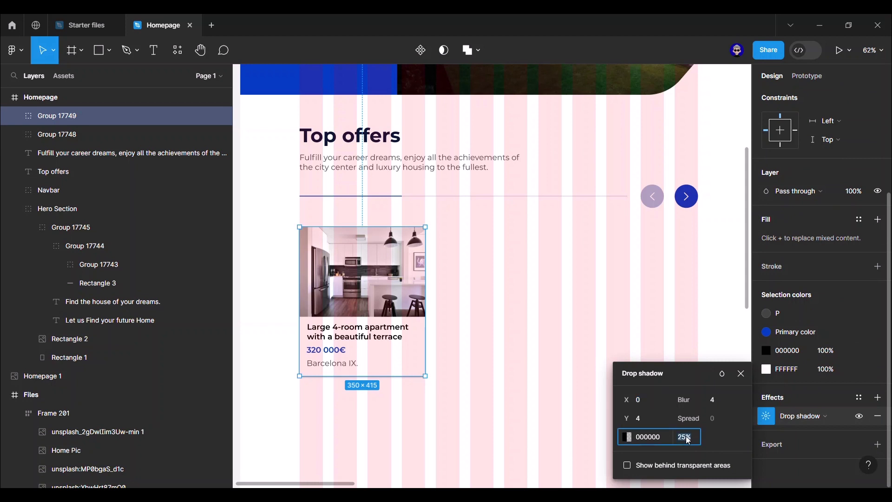
type("10")
key("Return")
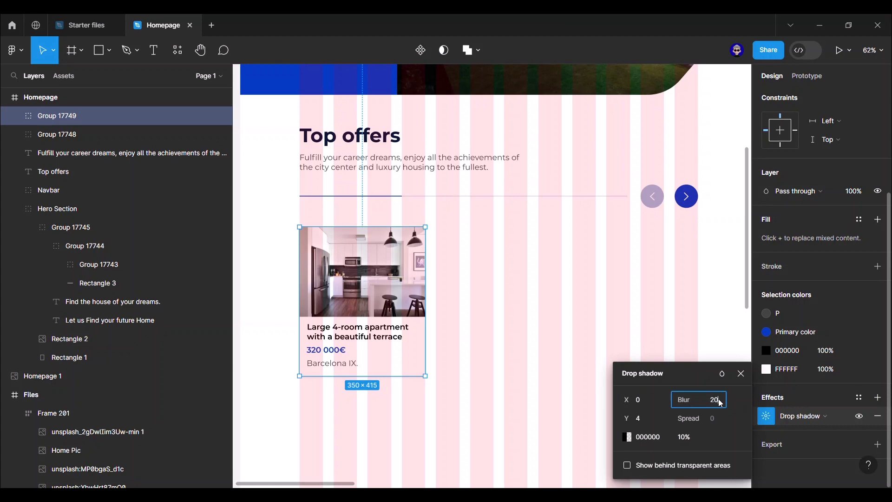
left_click(667, 393)
left_click(742, 373)
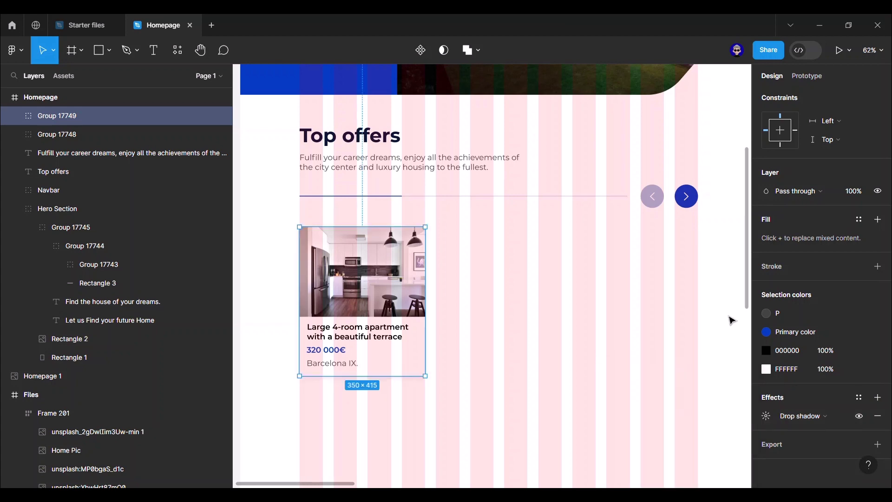
- Hide the Homepage frame's layout grid, then toggle the card's shadow off and on to check it
left_click(730, 318)
scroll(730, 313, "down", 3)
left_click(487, 69)
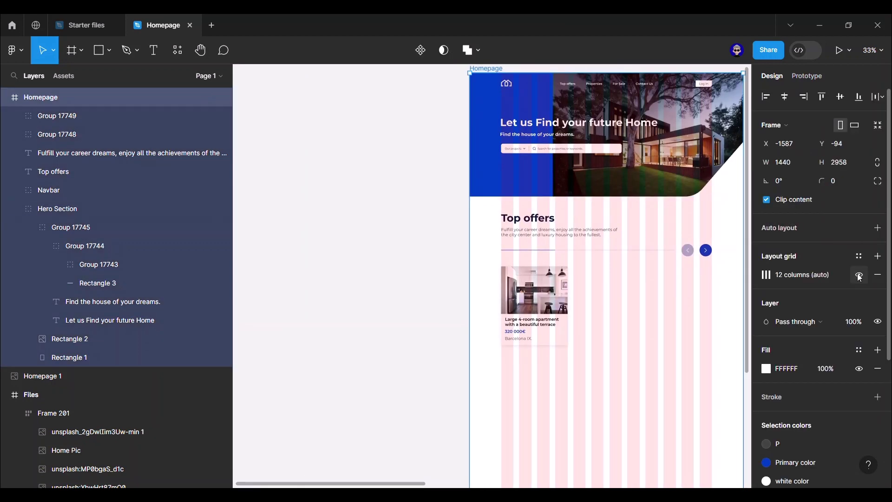
left_click(859, 275)
left_click(433, 274)
scroll(294, 269, "up", 5)
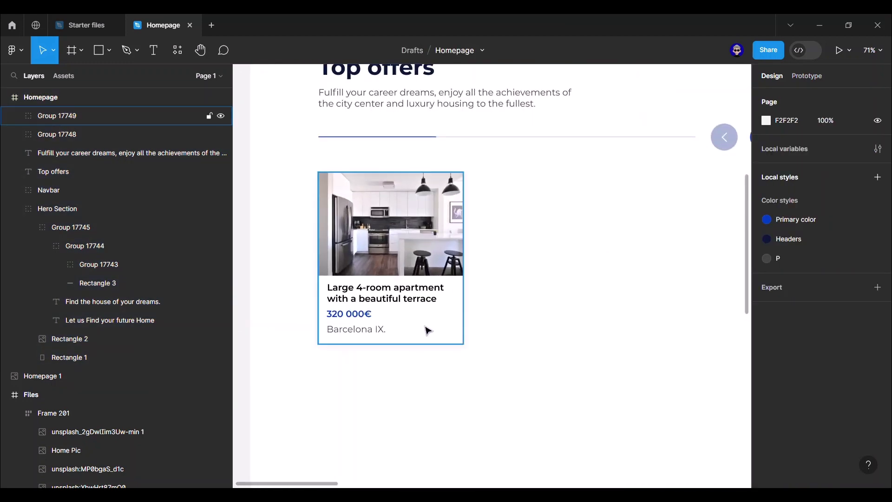
left_click(426, 330)
scroll(867, 427, "down", 2)
left_click(862, 418)
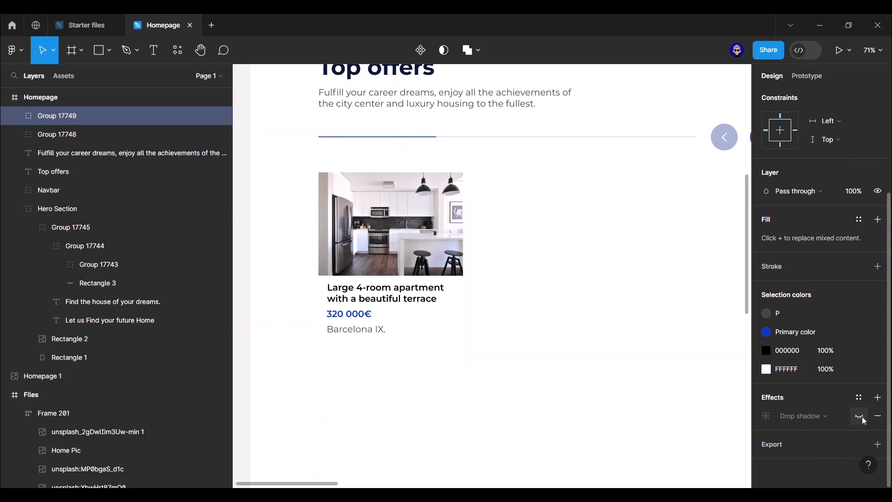
left_click(862, 417)
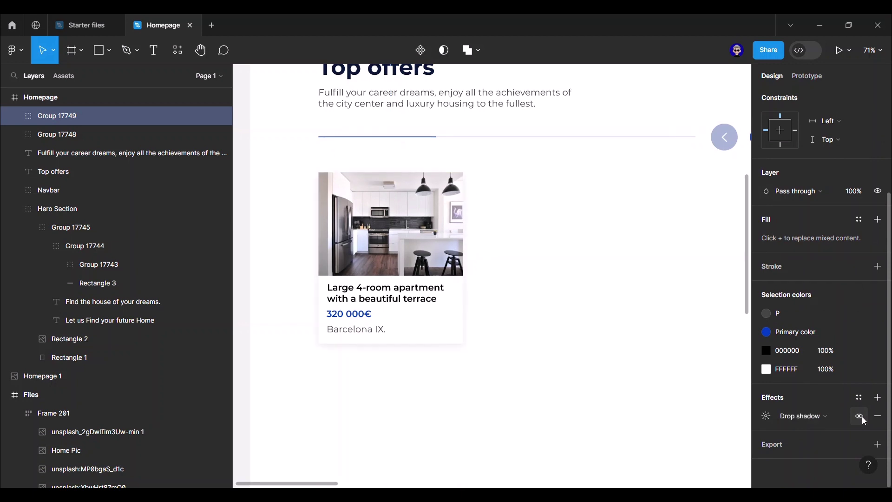
scroll(611, 350, "down", 3)
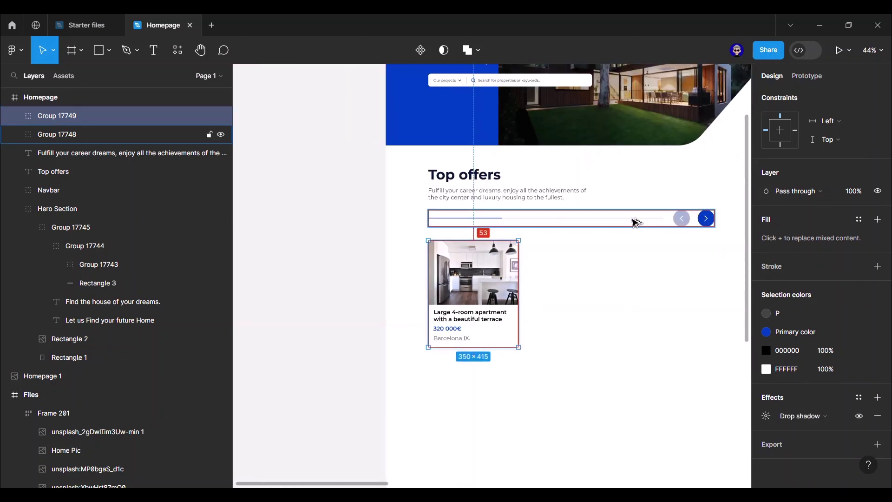
- Nudge the card up toward the divider and show the Homepage layout grid again
key("Up")
key("Up")
key("Up")
key("Up")
key("Up")
key("Up")
key("Up")
key("Up")
key("Up")
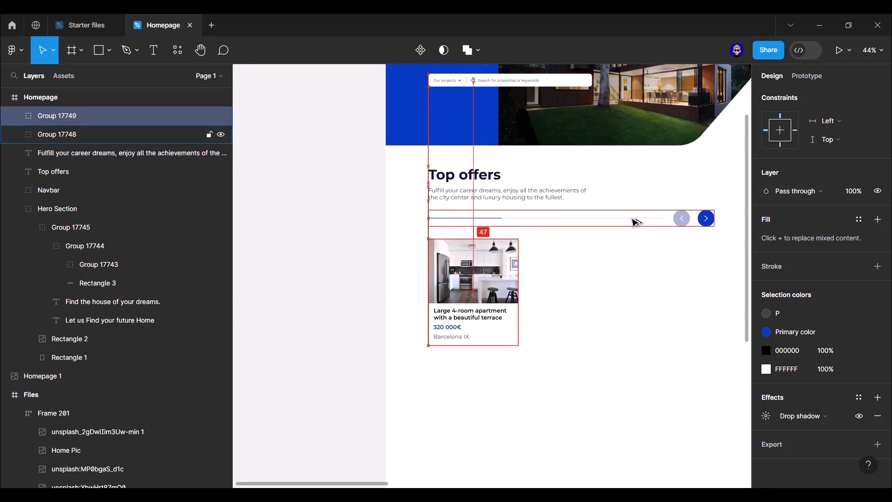
key("Up")
key("Up")
key("Up")
key("Up")
key("Up")
key("Up")
key("Up")
key("Up")
key("Up")
key("Up")
key("Up")
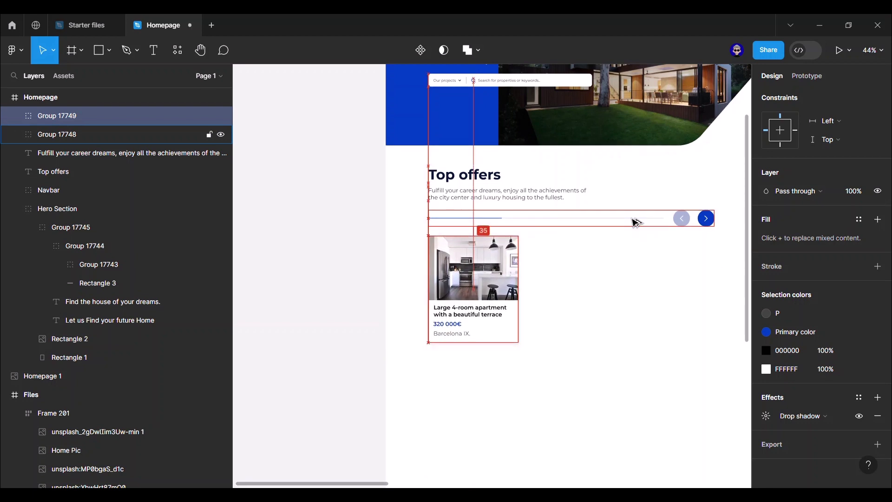
left_click(403, 255)
scroll(266, 245, "down", 5)
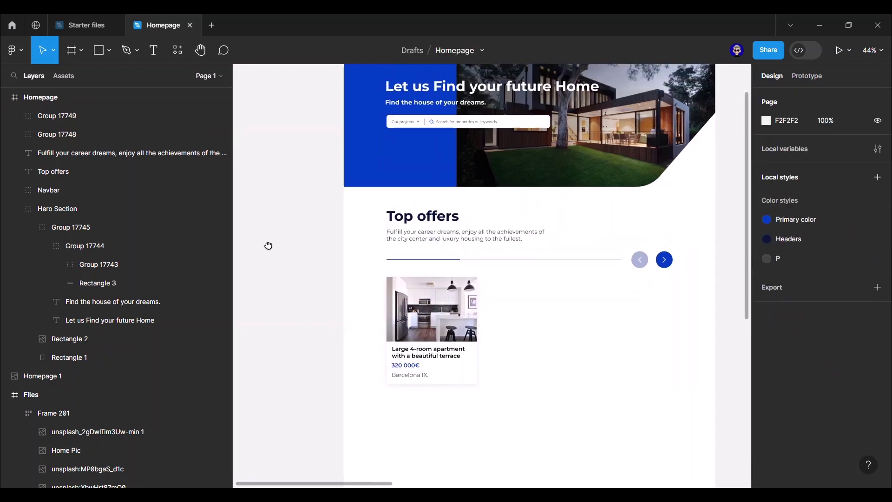
left_click(352, 95)
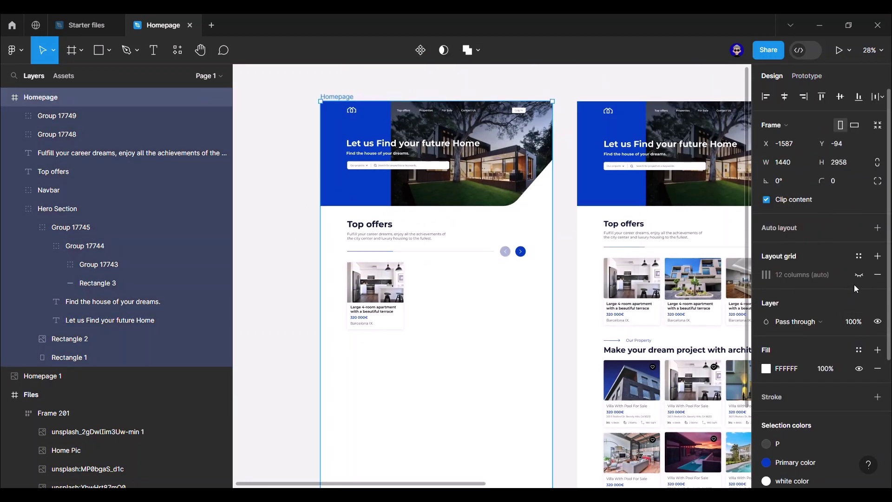
left_click(860, 275)
left_click(488, 258)
- Alt-drag a copy of the card to its right, then duplicate twice for four cards
scroll(413, 268, "up", 3)
left_click(385, 290)
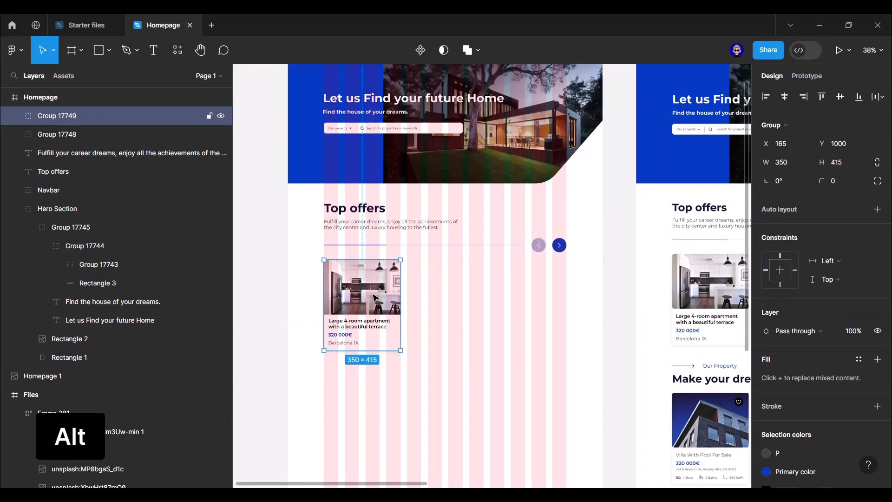
left_click_drag(366, 290, 447, 293)
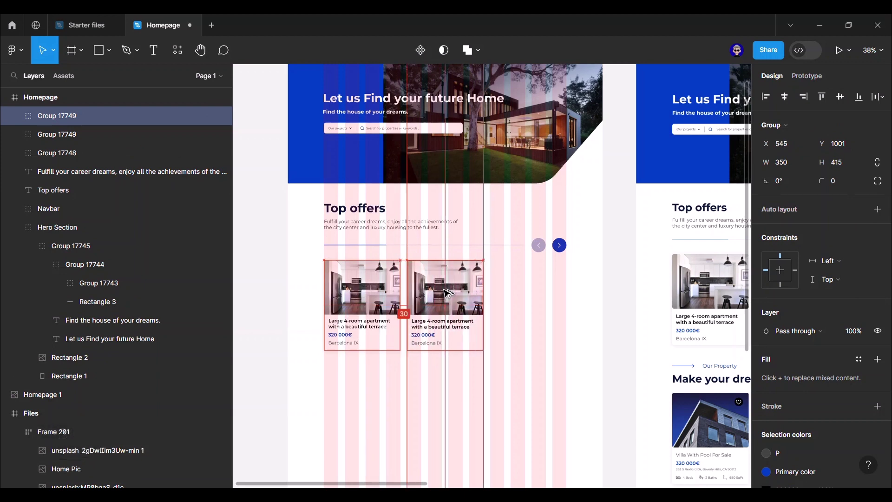
key("ctrl+d")
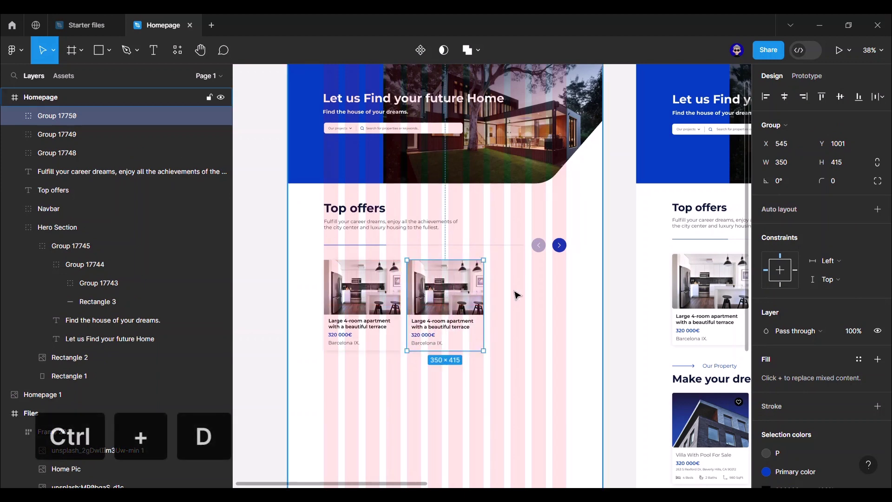
key("ctrl+d")
left_click(628, 225)
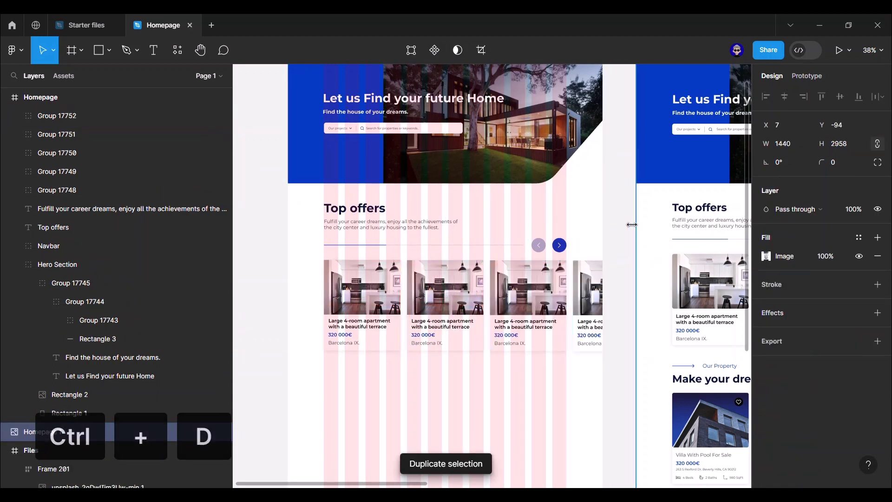
- Select the pool-house image inside Frame 201 of the reference design
scroll(628, 224, "down", 3)
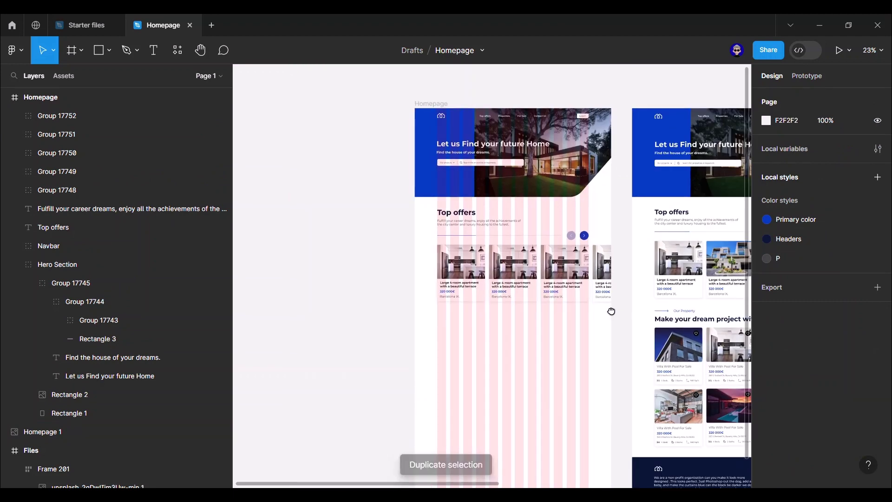
scroll(611, 308, "right", 3)
left_click(548, 293)
left_click(715, 414)
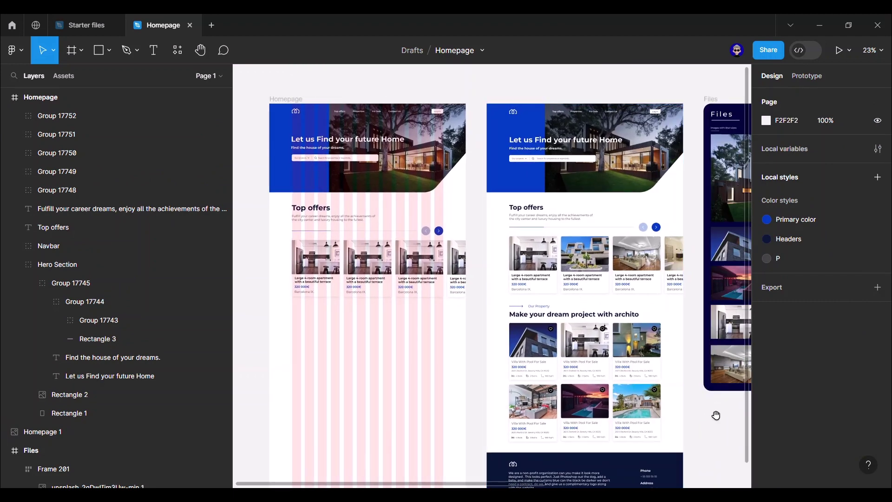
scroll(569, 369, "down", 2)
scroll(570, 369, "right", 5)
left_click(641, 282)
key("Escape")
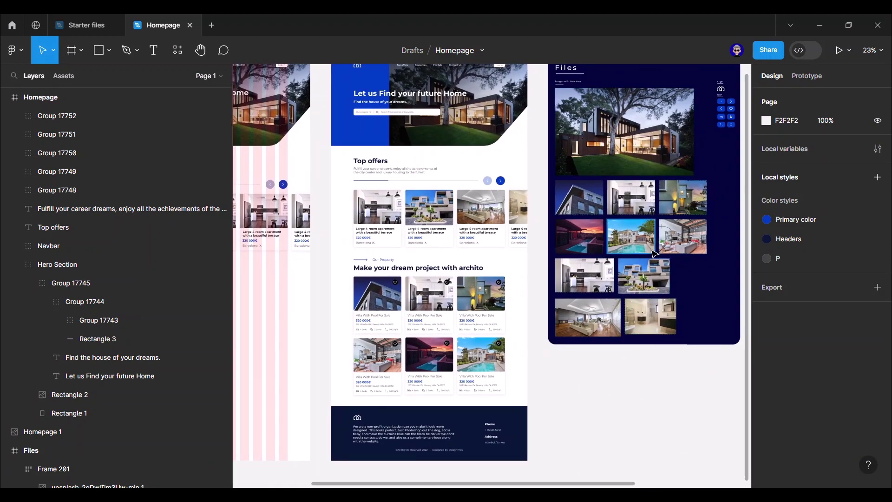
double_click(641, 284)
- Copy the pool-house image as PNG and select the second card's image
key("ctrl+shift+c")
left_click(634, 399)
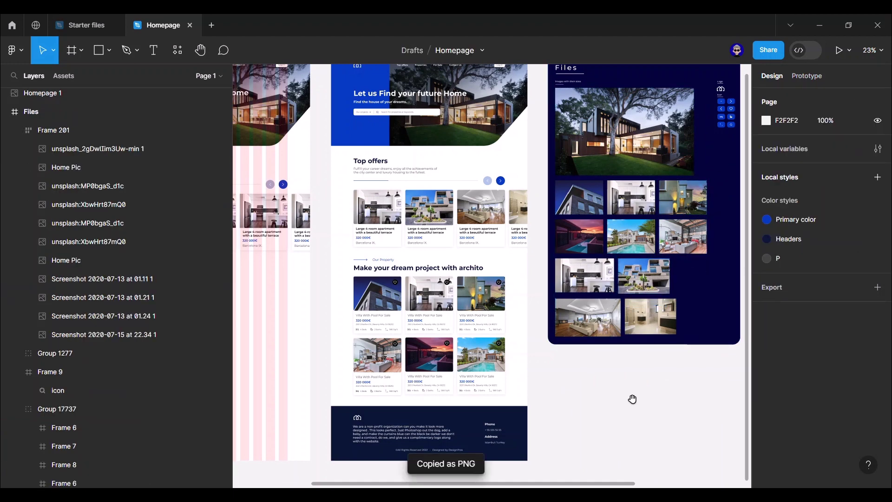
scroll(707, 360, "left", 4)
left_click(403, 217)
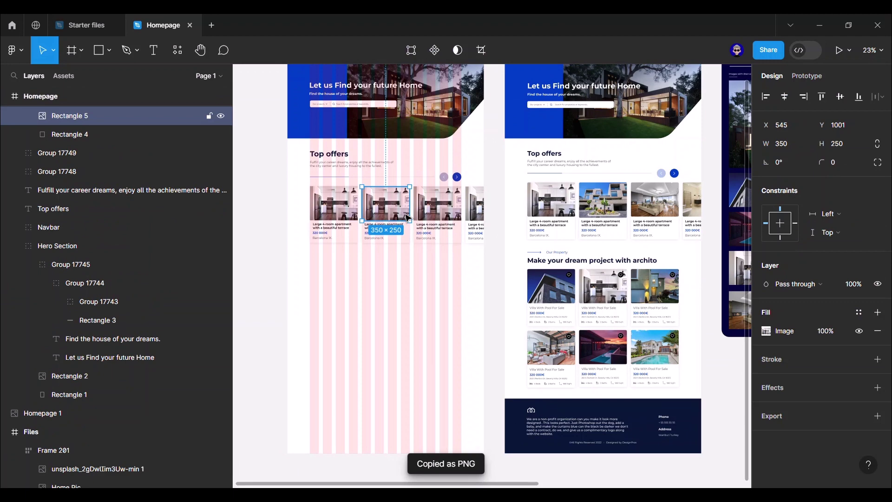
left_click(493, 223)
scroll(476, 336, "right", 8)
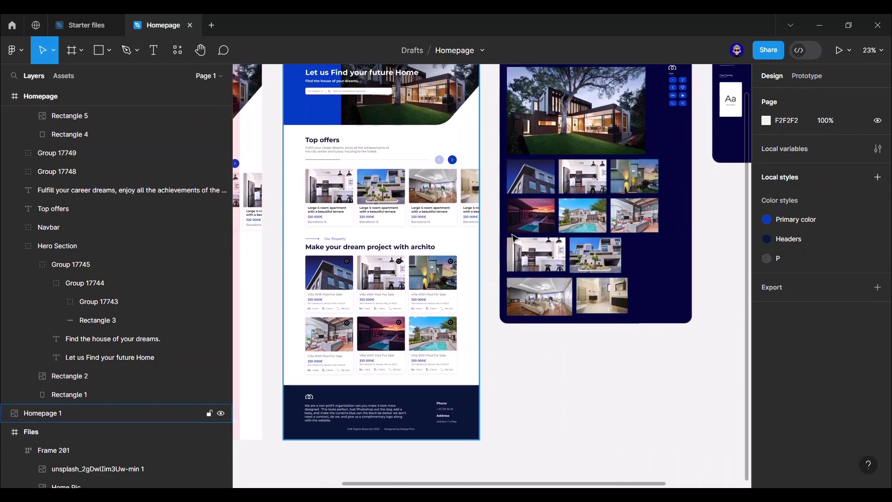
- Copy the reference living-room image as PNG and paste it into the third card's image
left_click(547, 302)
key("ctrl+shift+c")
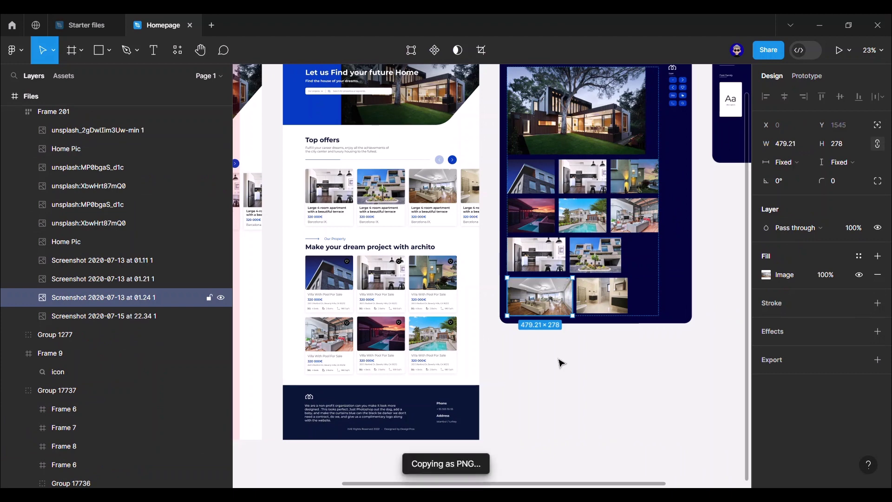
left_click(560, 361)
left_click_drag(510, 344, 647, 359)
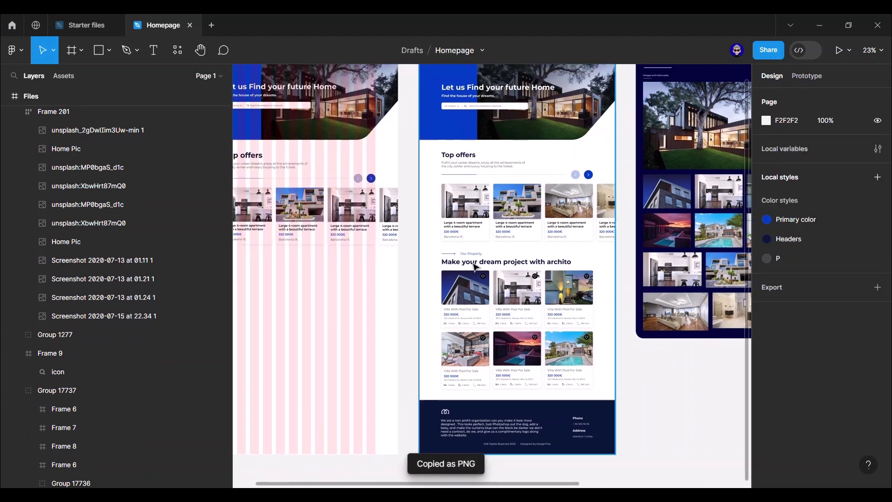
left_click(366, 215)
key("ctrl+v")
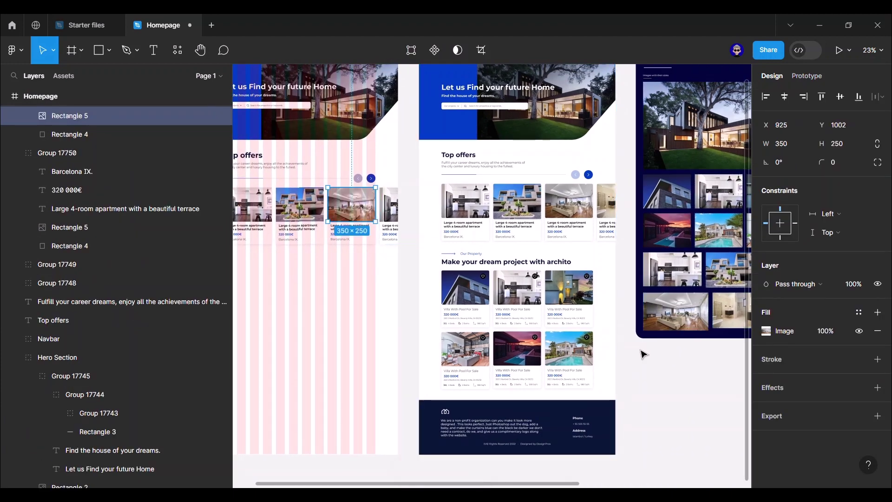
left_click(647, 352)
scroll(631, 233, "right", 5)
scroll(641, 318, "up", 5)
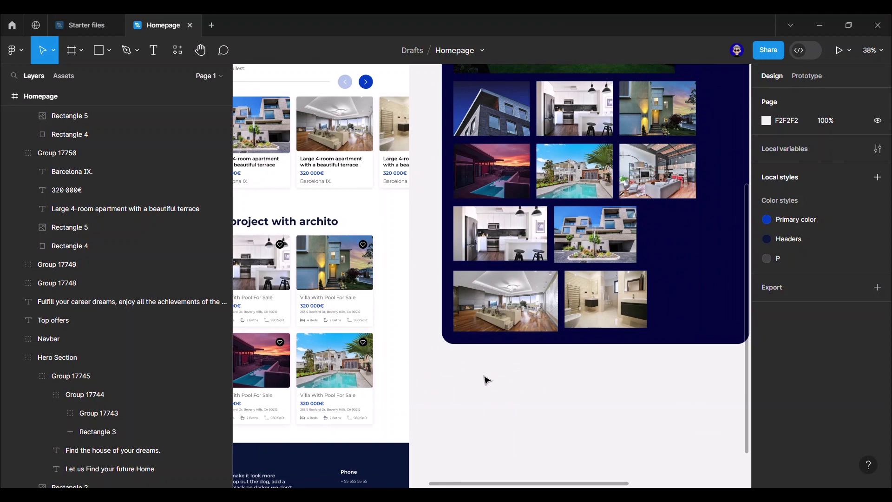
left_click_drag(453, 371, 659, 368)
mouse_move(311, 335)
left_mouse_down()
mouse_move(472, 319)
mouse_move(639, 322)
left_mouse_up()
scroll(641, 316, "down", 3)
scroll(362, 232, "left", 3)
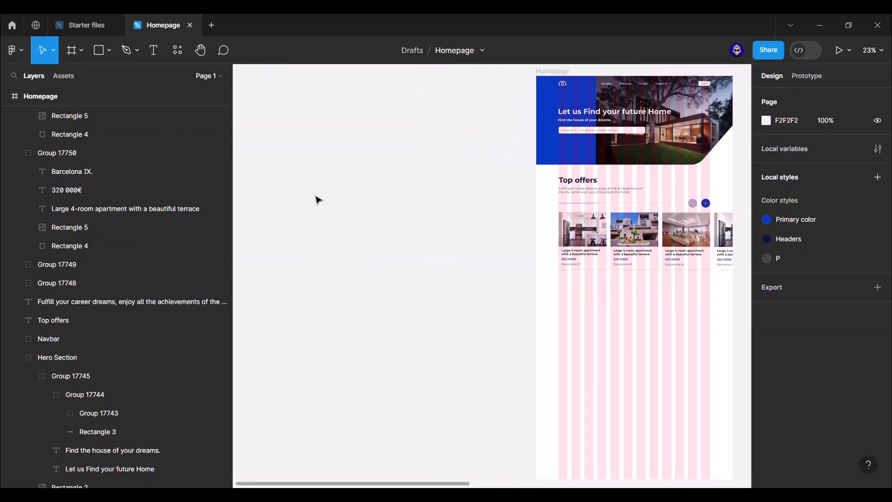
- Find and run the Unsplash plugin from the canvas's Plugins menu
right_click(313, 194)
mouse_move(385, 301)
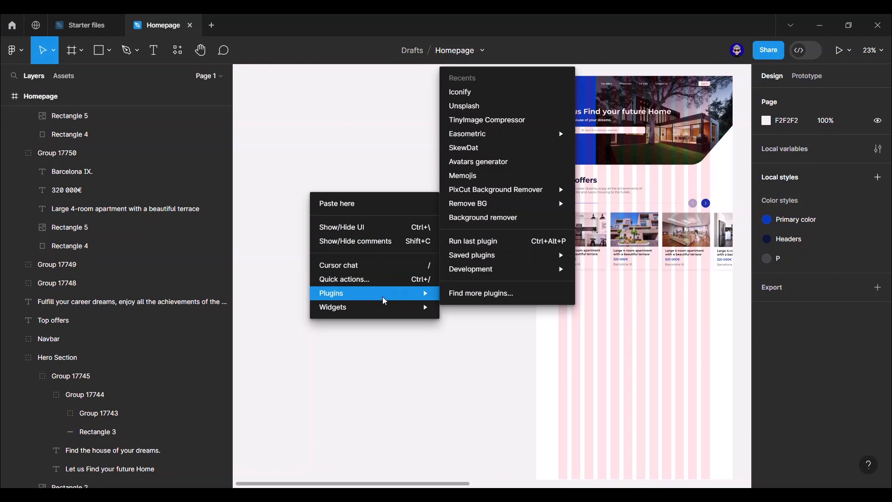
left_click(468, 297)
type("u")
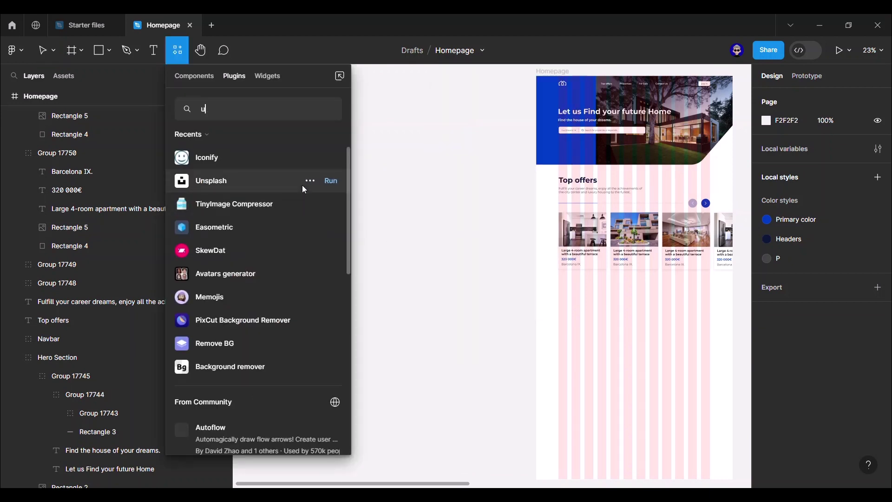
type("nplash")
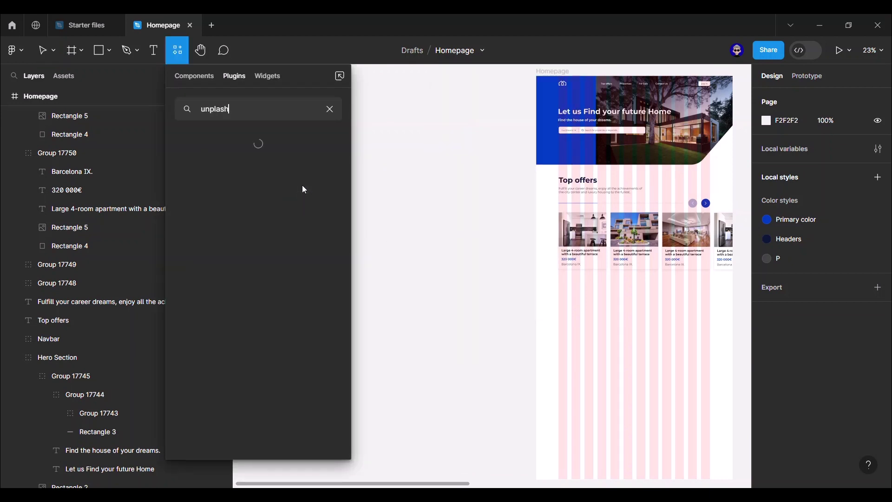
key("BackSpace")
key("BackSpace")
key("BackSpace")
key("BackSpace")
key("BackSpace")
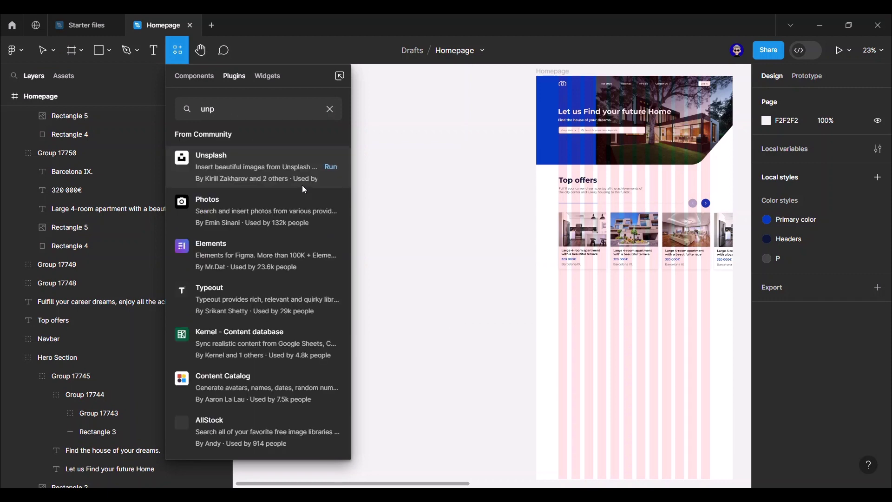
type("splash")
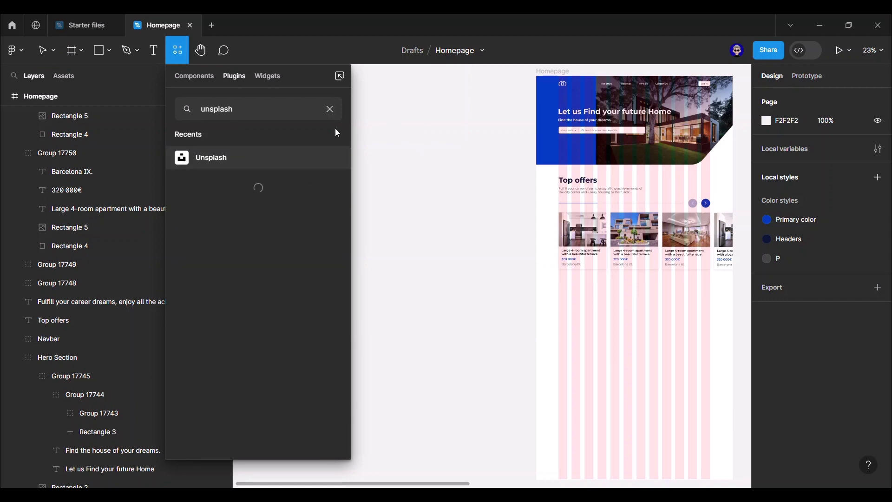
left_click(331, 158)
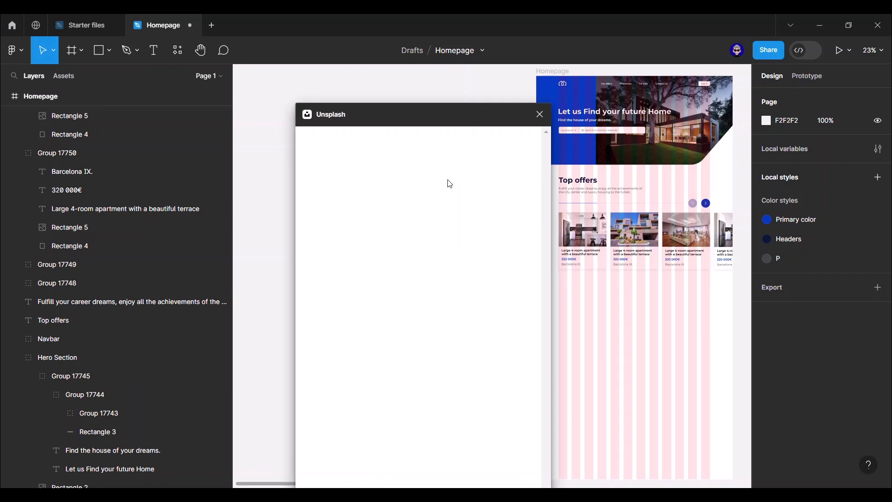
- Fill the fourth card image with a modern pool-house photo from an Unsplash 'Real estate' search
left_click_drag(467, 120, 427, 95)
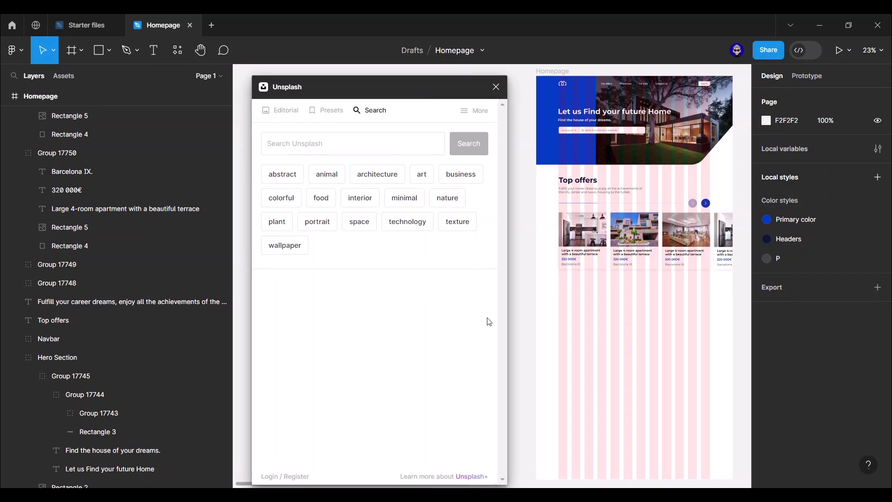
left_click(365, 150)
type("Real estate")
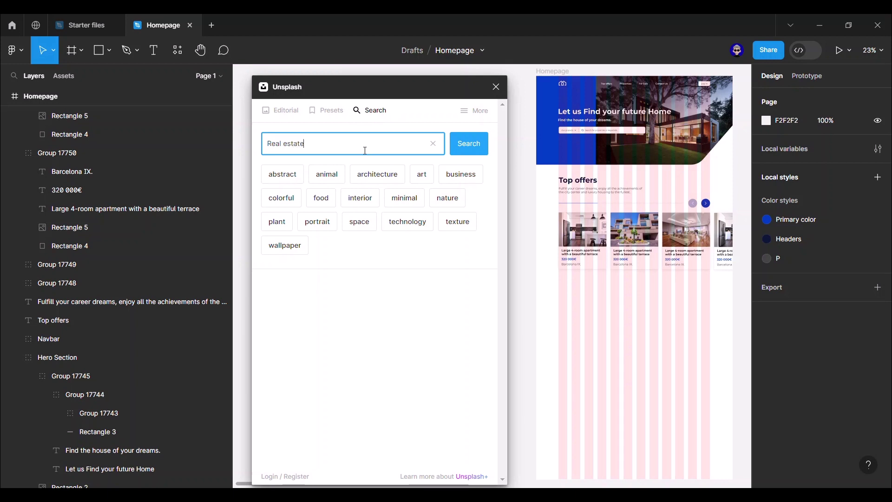
key("Return")
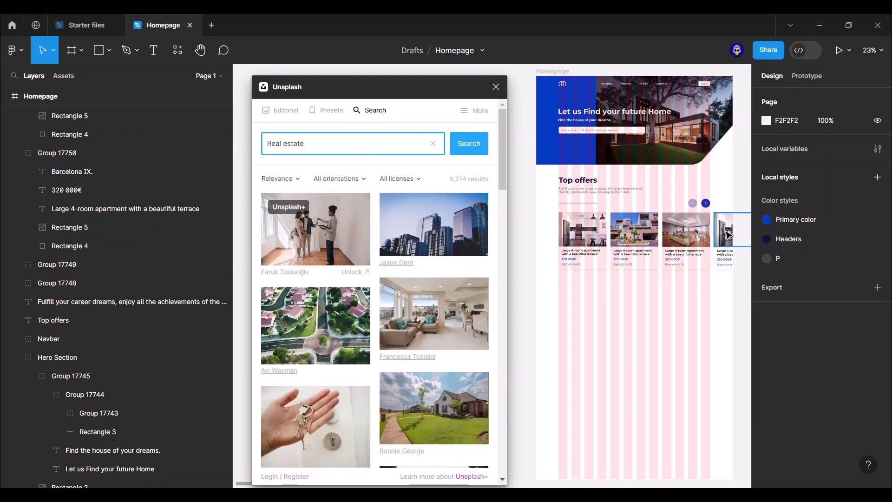
left_click(728, 235)
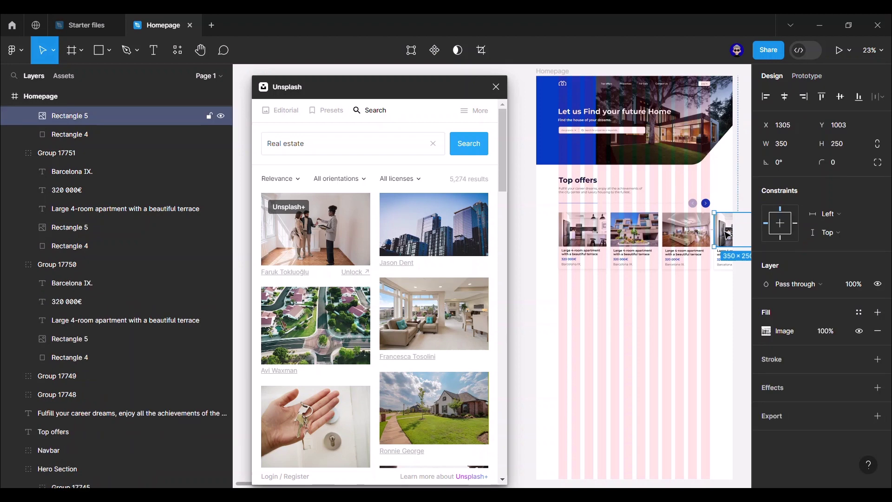
scroll(450, 294, "down", 10)
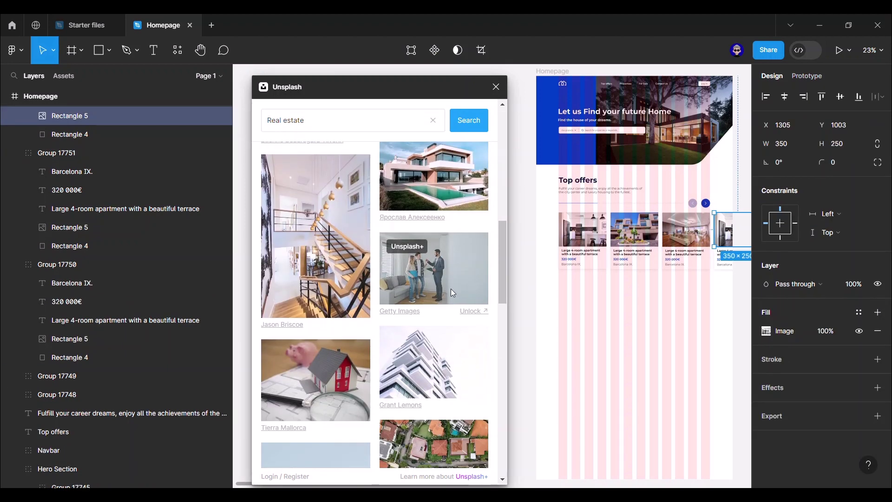
scroll(451, 290, "down", 6)
scroll(468, 284, "down", 5)
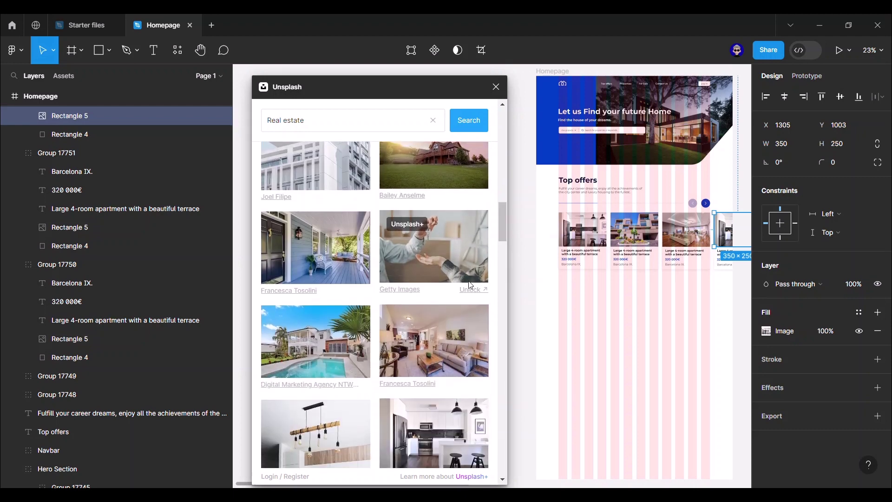
scroll(473, 285, "down", 8)
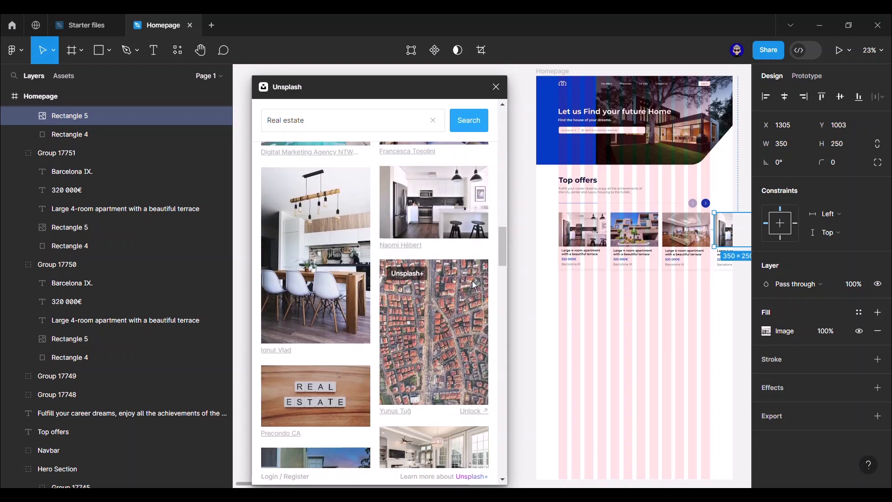
scroll(476, 282, "down", 5)
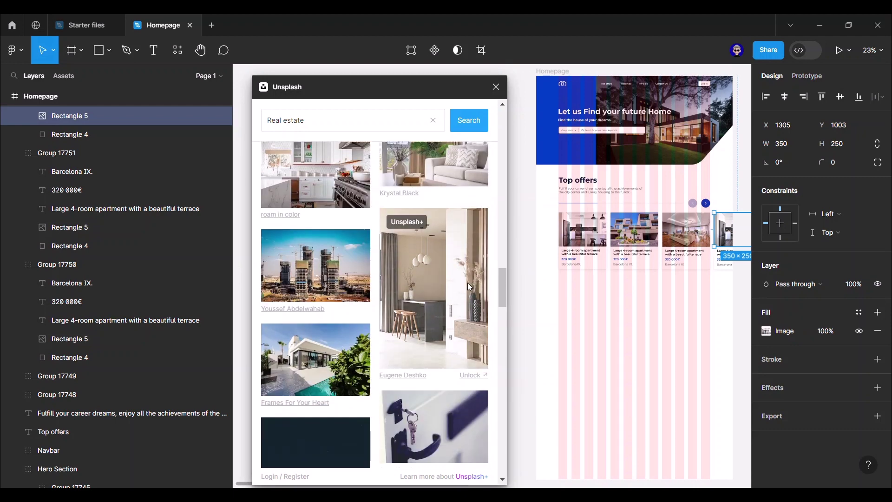
left_click(334, 307)
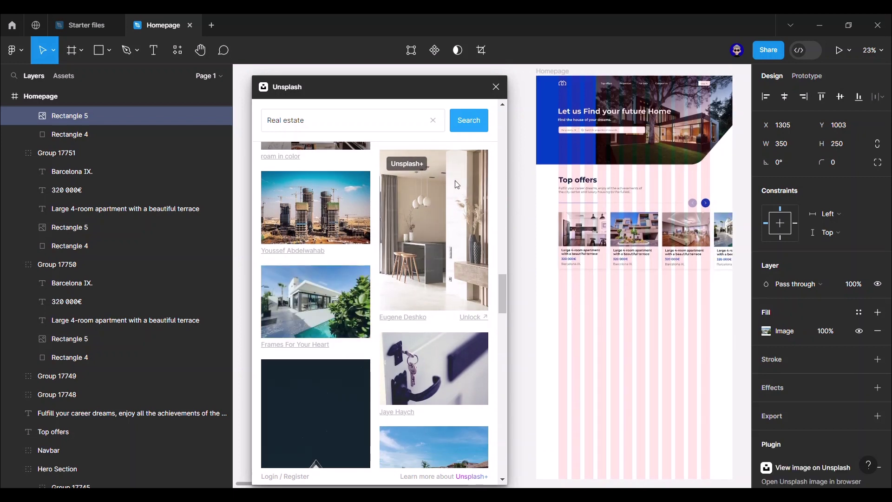
left_click(496, 87)
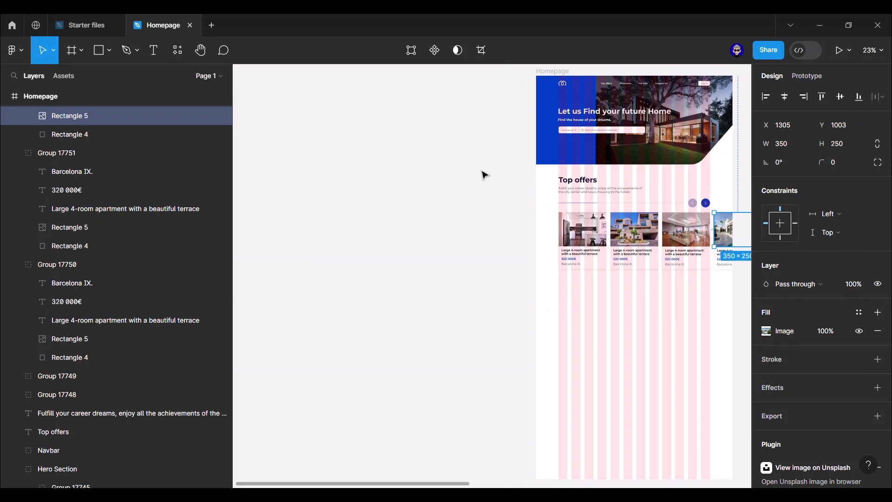
- Group the four offer cards in the left homepage frame
key("Escape")
left_click_drag(478, 268, 259, 242)
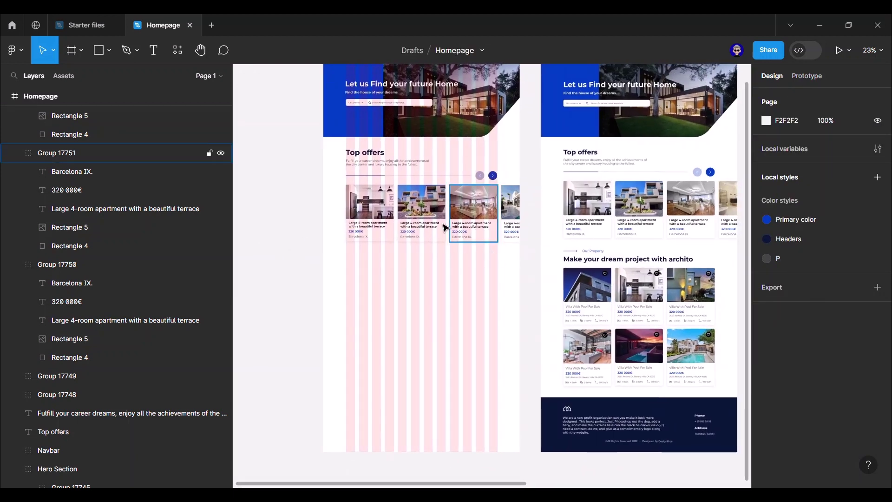
scroll(400, 232, "up", 3)
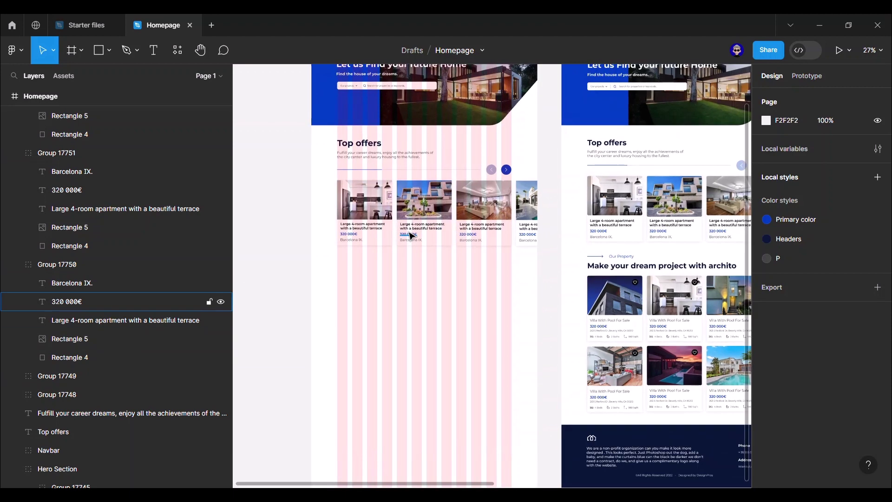
left_click_drag(316, 263, 576, 175)
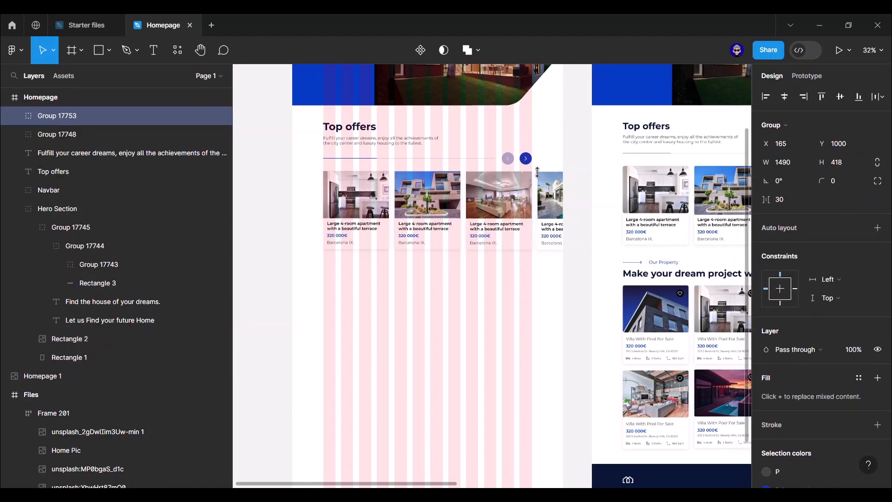
key("ctrl+g")
- Group the cards with the Top offers heading, description and divider, naming it Offers
left_click(508, 160, "shift")
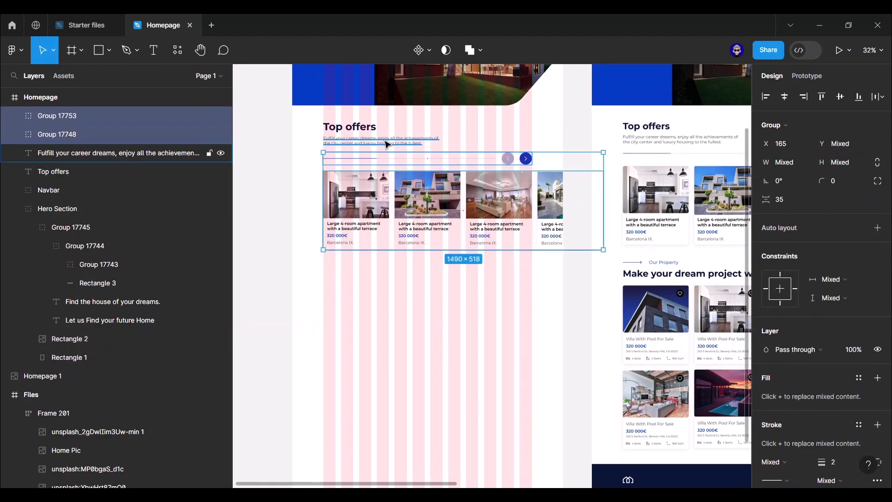
left_click(374, 140, "shift")
left_click(362, 123, "shift")
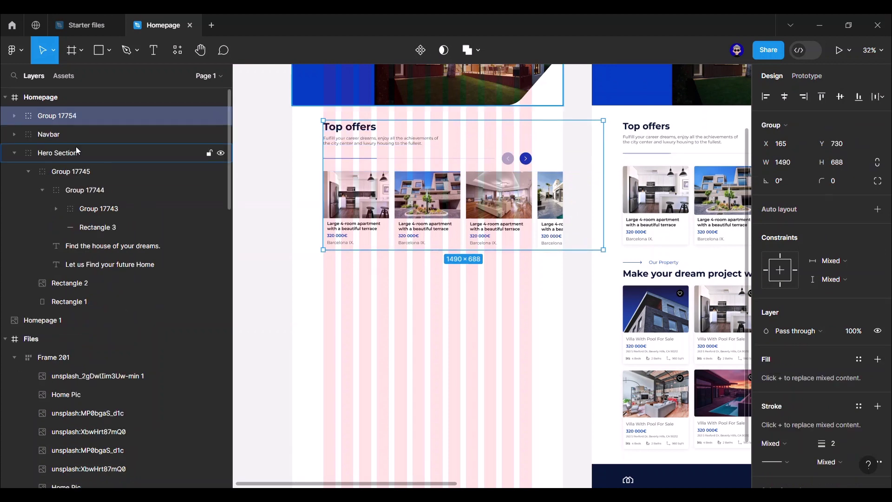
key("ctrl+g")
double_click(65, 121)
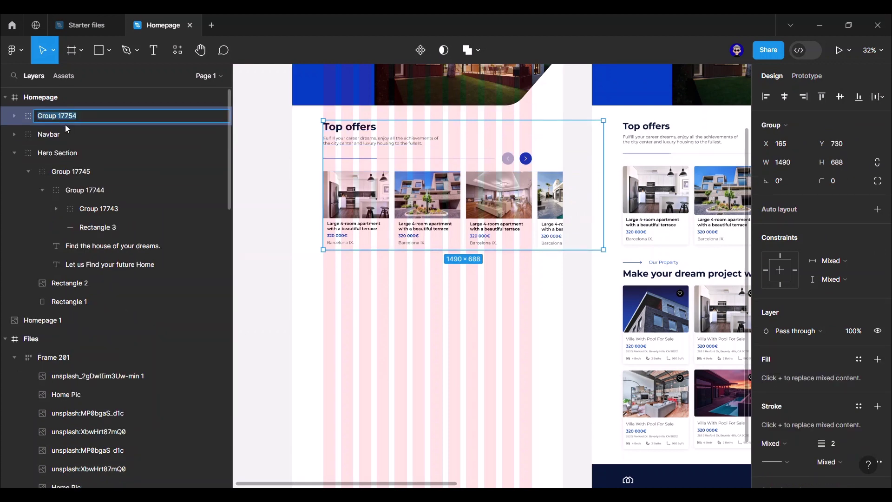
type("Offers")
key("Return")
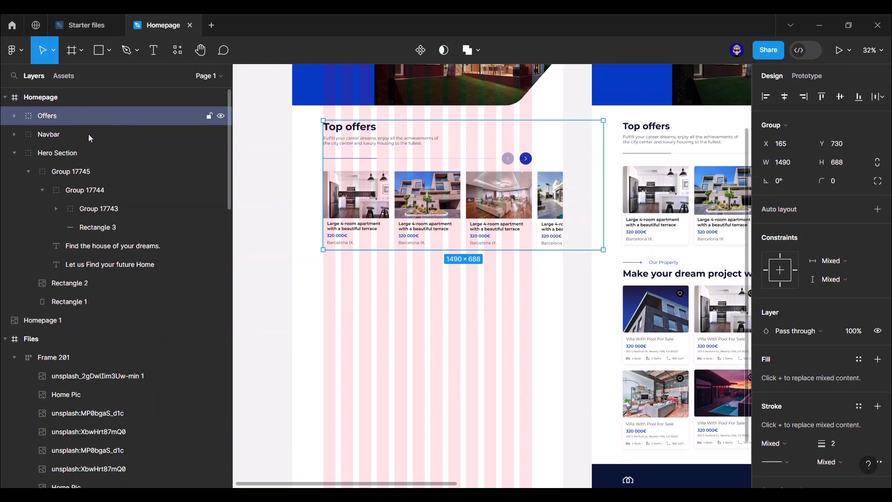
- Move the Offers layer below Hero Section in the layers panel
left_click(14, 153)
left_click_drag(62, 118, 58, 160)
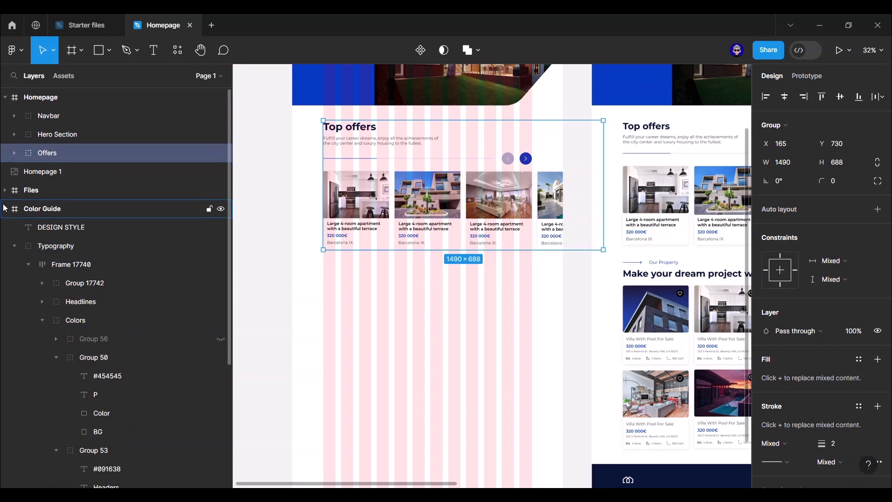
left_click(5, 208)
left_click(253, 203)
left_click_drag(266, 153, 257, 230)
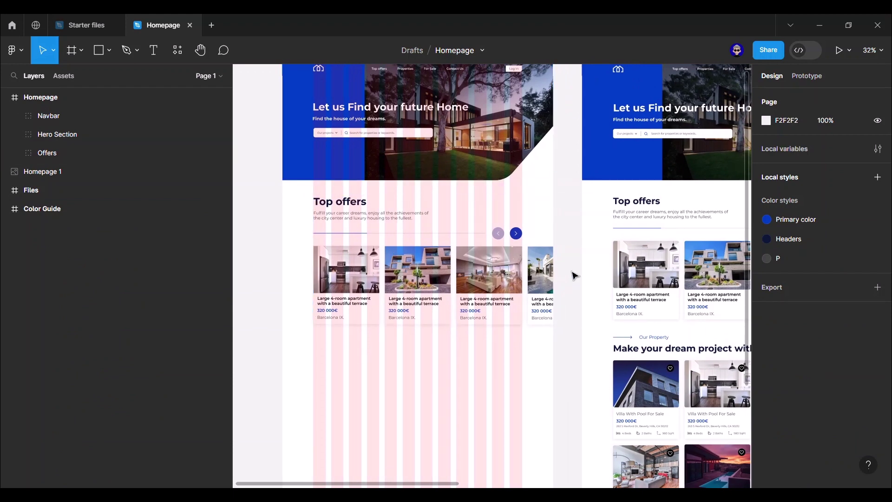
scroll(573, 265, "down", 4)
scroll(571, 253, "down", 3)
scroll(564, 235, "right", 1)
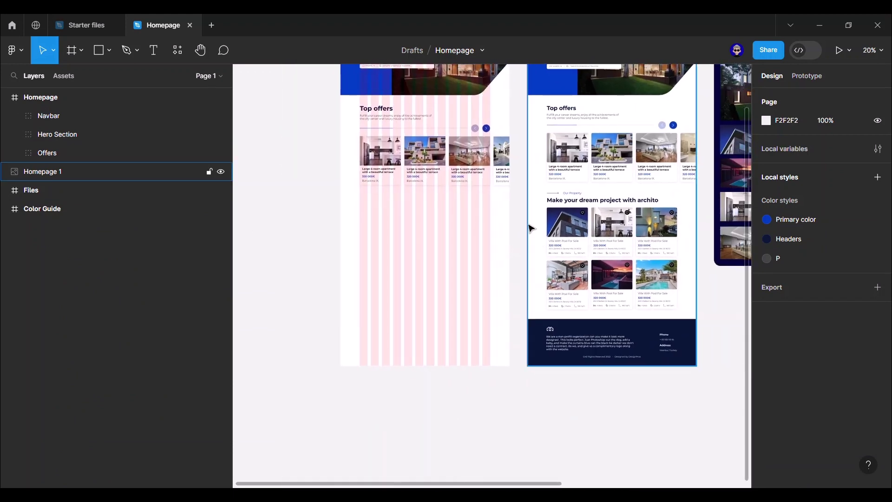
- Set the Top offers heading to font size 48 and nudge it down slightly
double_click(376, 109)
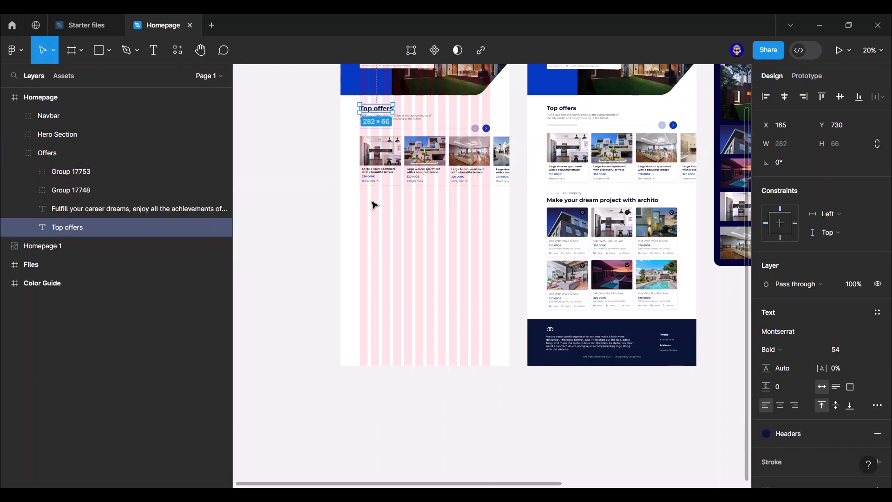
left_click(844, 351)
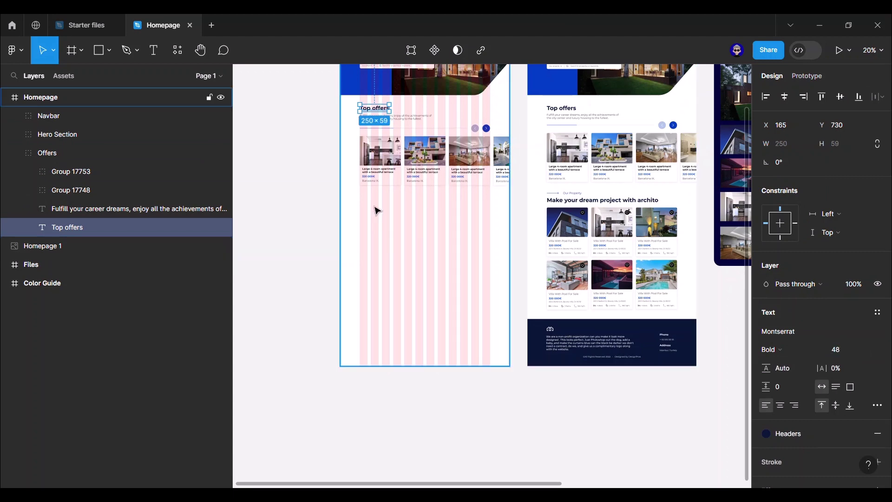
scroll(375, 207, "up", 5)
scroll(381, 208, "up", 4)
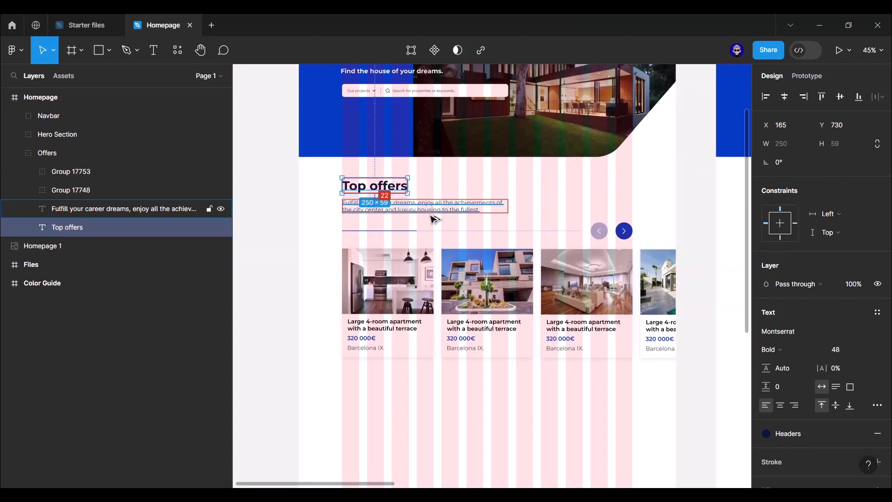
key("Down")
key("Down")
key("Down")
key("Down")
key("Down")
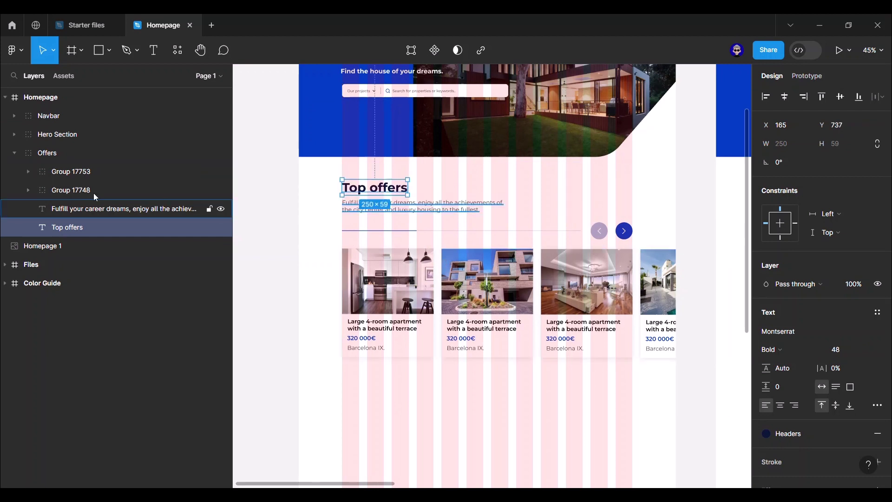
- Nudge the Offers group up toward the hero and prepare to paste the Top offers heading
left_click(56, 153)
key("Up")
key("Up")
key("Up")
key("Up")
key("Up")
key("Up")
key("Up")
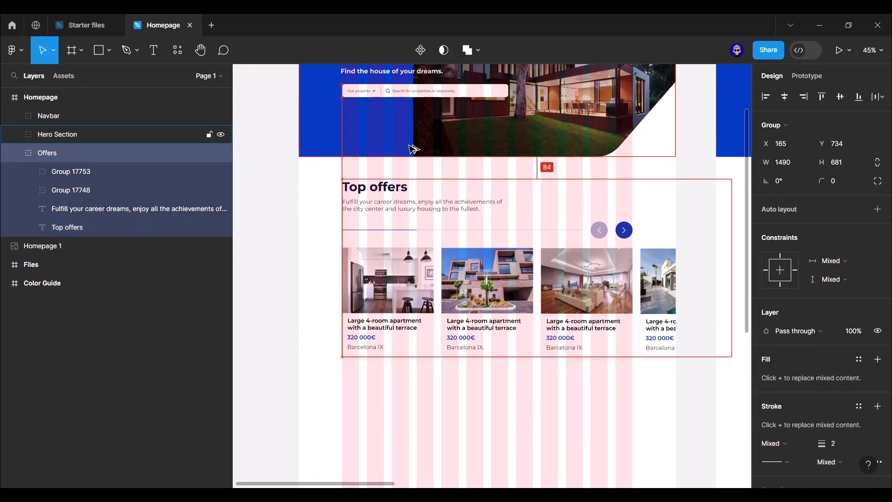
left_click(291, 213)
scroll(297, 212, "down", 2)
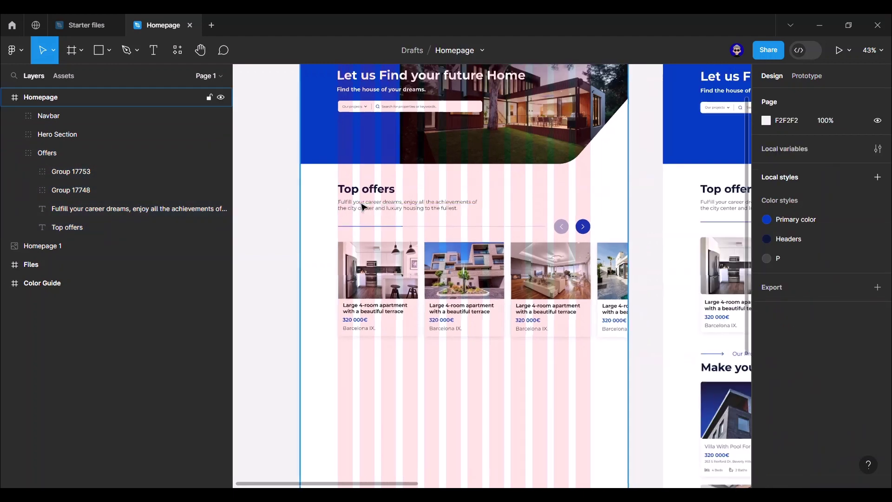
left_click(382, 192, "ctrl")
scroll(372, 218, "down", 5)
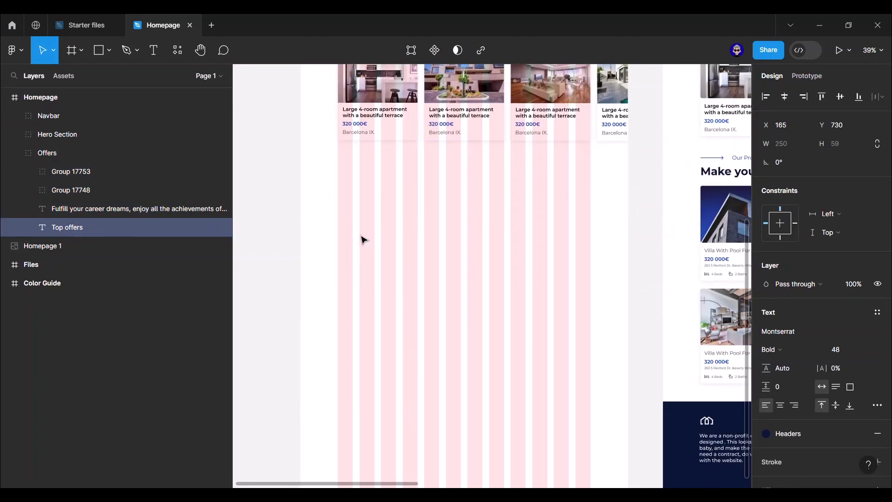
left_click(344, 193)
right_click(339, 193)
- Paste a copy of the Top offers heading and move its layer into the Homepage frame
left_click(382, 131)
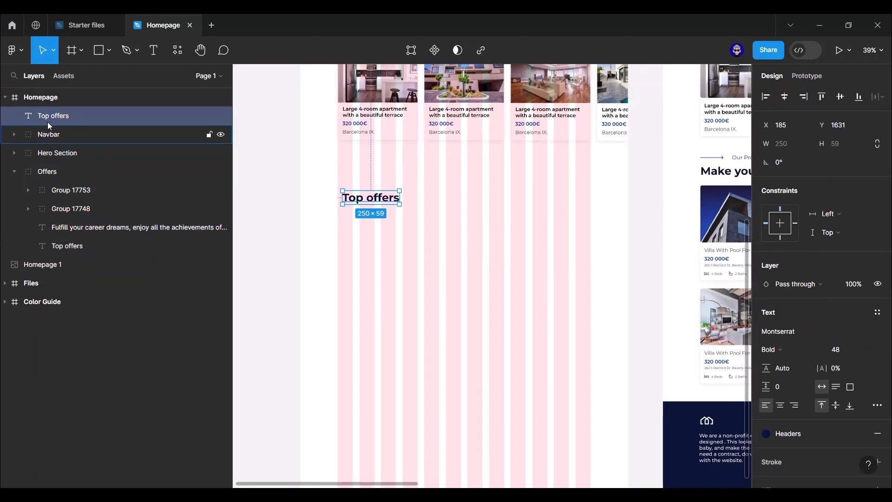
left_click(15, 171)
left_click_drag(75, 119, 80, 173)
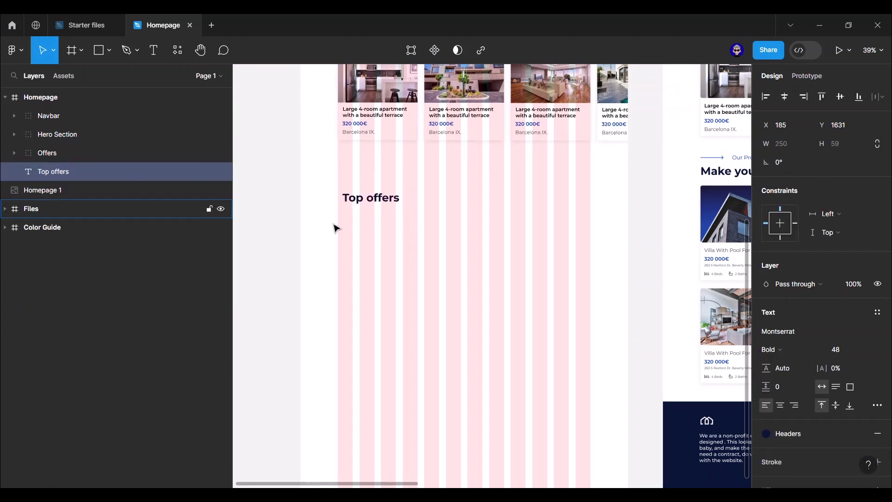
left_click(290, 213)
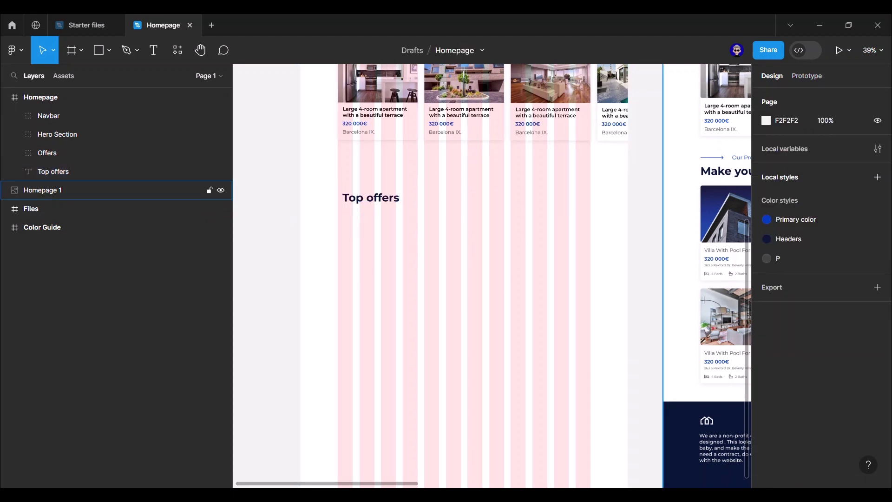
- Change the copied heading to 'Our Property' and place it just below the offer cards
double_click(377, 200)
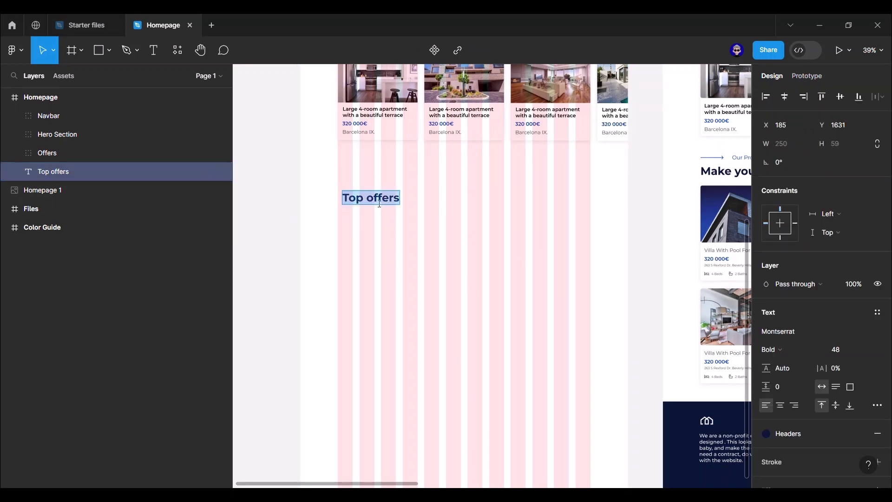
type("Our Property")
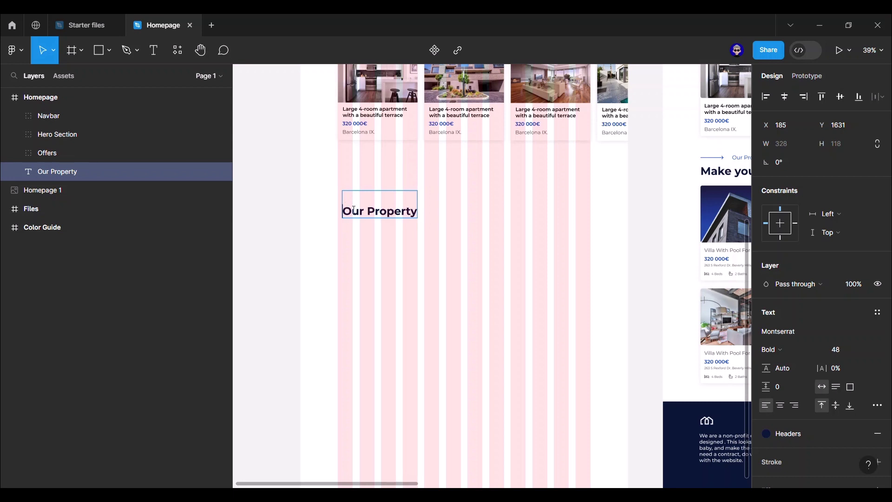
key("BackSpace")
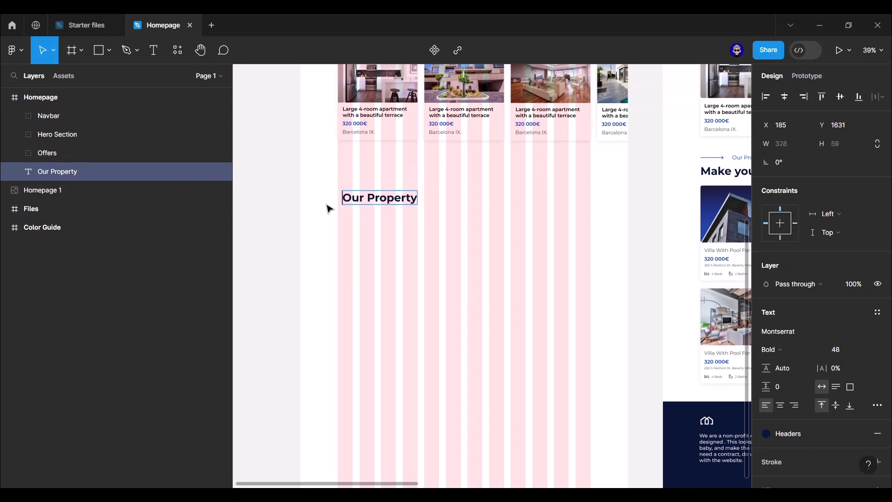
key("Escape")
key("shift+Left")
key("shift+Left")
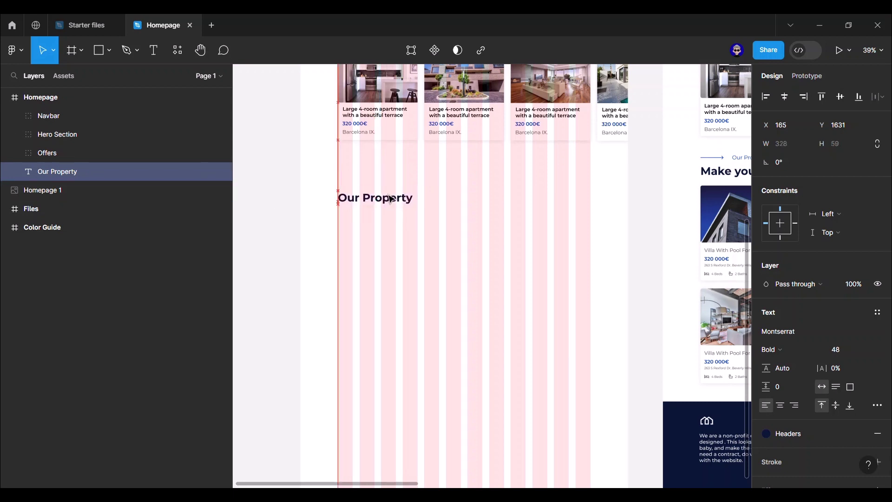
left_click_drag(382, 201, 394, 130)
left_click(294, 206)
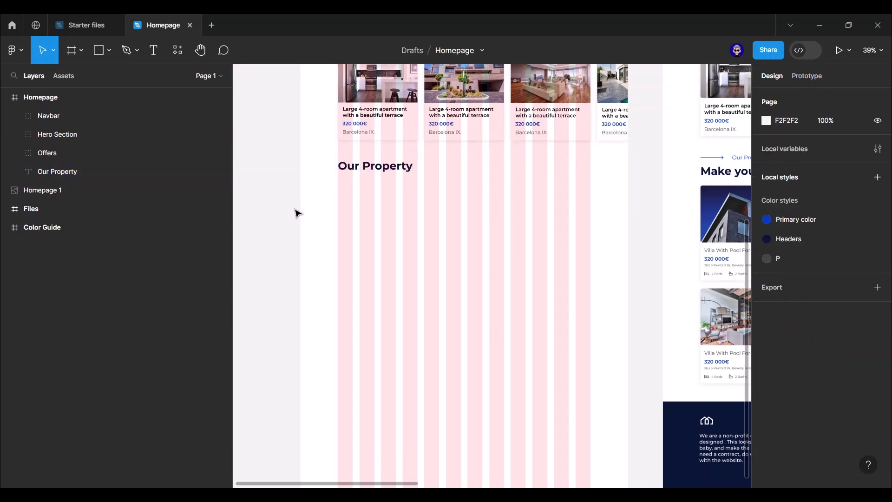
scroll(351, 219, "down", 3)
left_click_drag(502, 223, 507, 317)
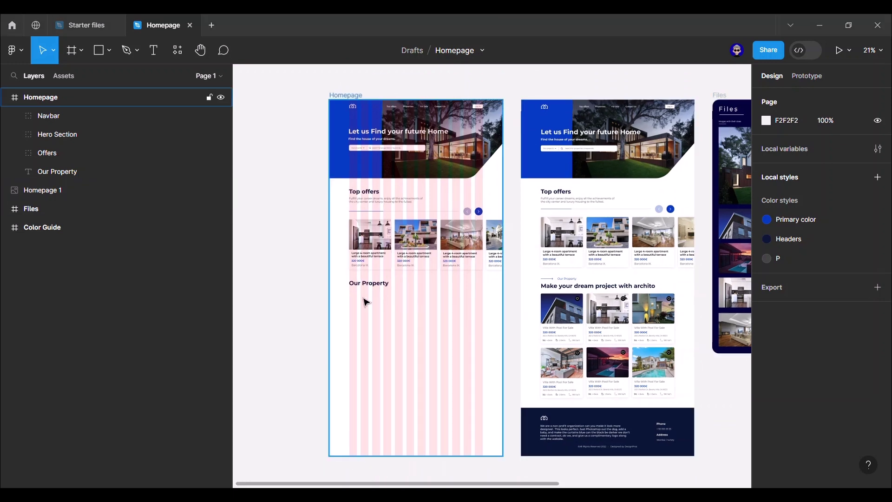
- Swap in the 'Make your dream project with archito' heading and stack a duplicate just above it
left_click(364, 283)
key("ctrl+shift+r")
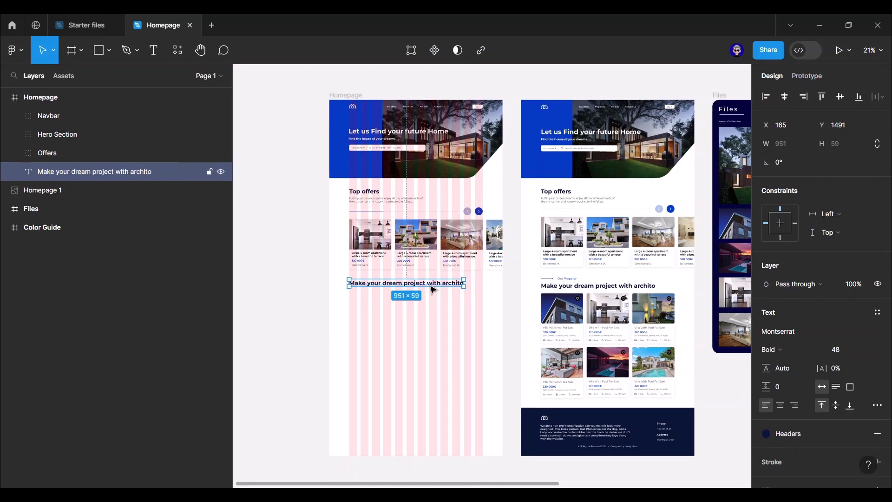
key("ctrl+d")
left_click_drag(431, 292, 431, 286)
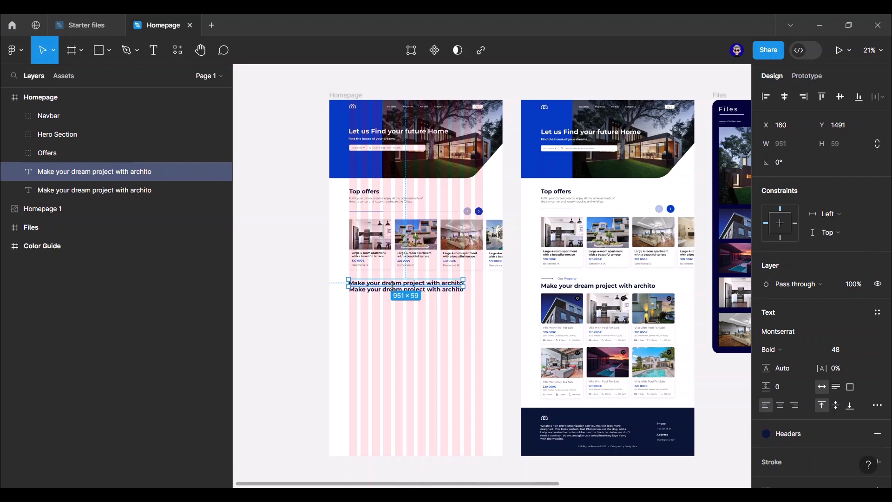
- Change the top copy's text to 'Our Property'
double_click(393, 286)
type("Our Property")
key("Escape")
left_click(279, 269)
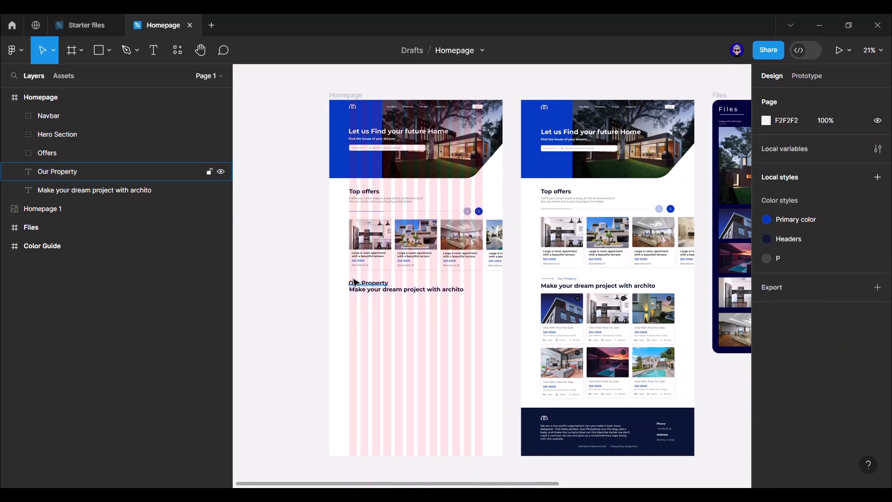
- Make 'Our Property' Regular weight at size 24 and shift it right
left_click(354, 282)
scroll(333, 291, "up", 3)
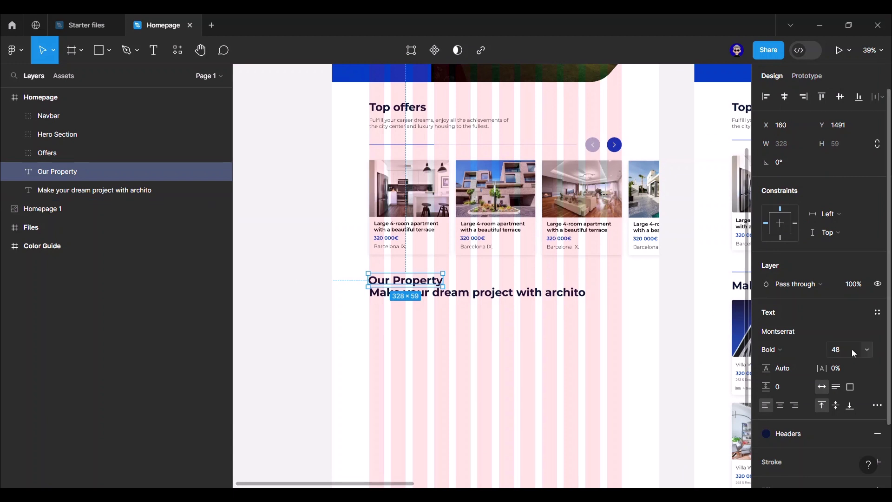
left_click(823, 347)
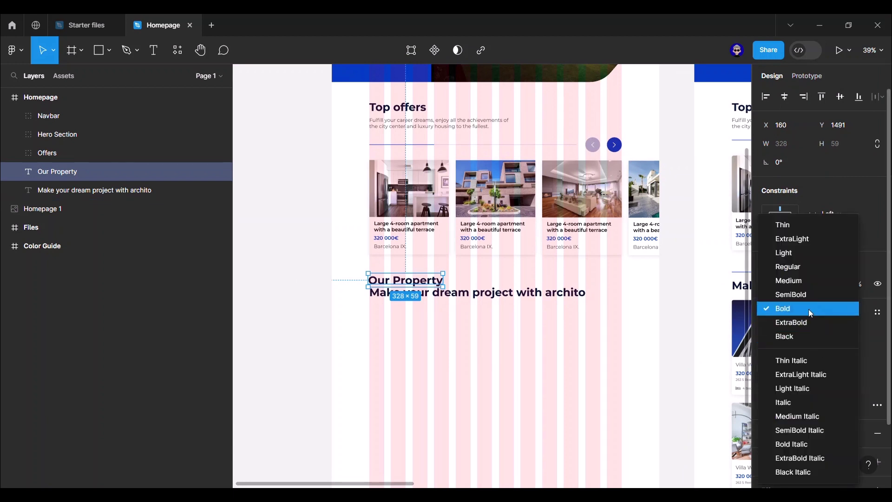
left_click(812, 266)
left_click(846, 352)
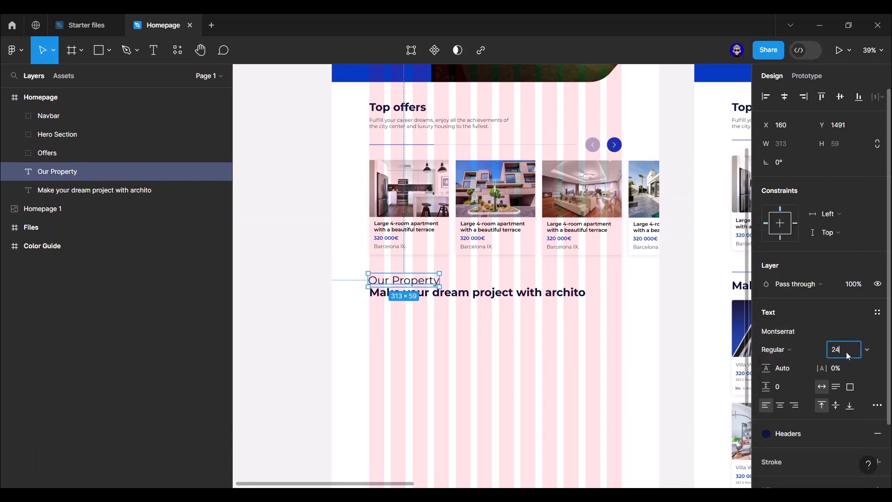
type("24")
key("Return")
scroll(424, 293, "up", 3)
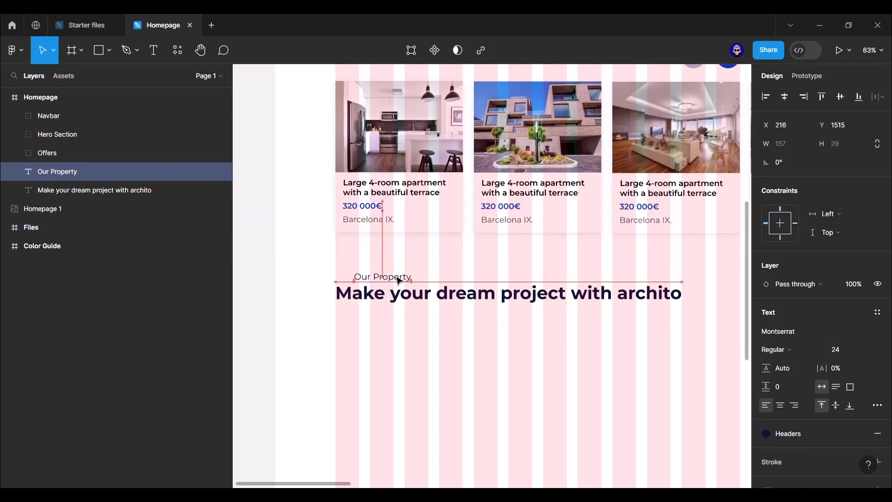
left_click_drag(399, 281, 447, 280)
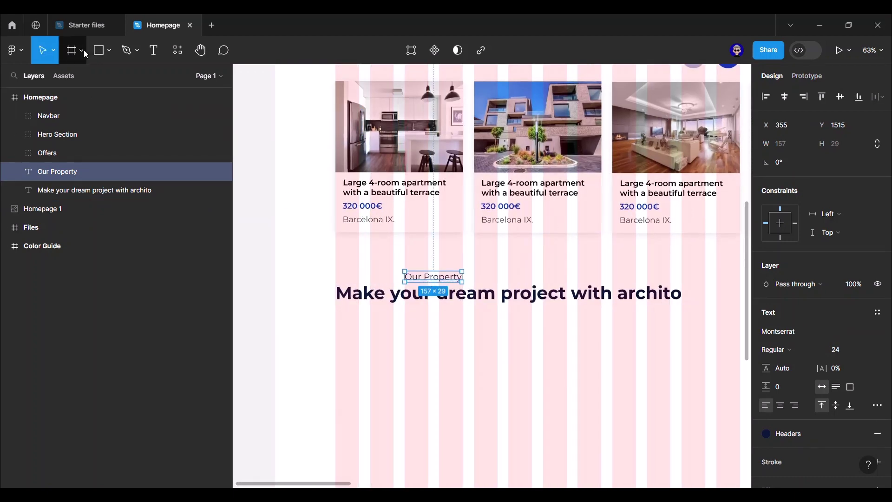
left_click(109, 54)
- Draw a Primary color arrow left of 'Our Property', level with the label
left_click(98, 106)
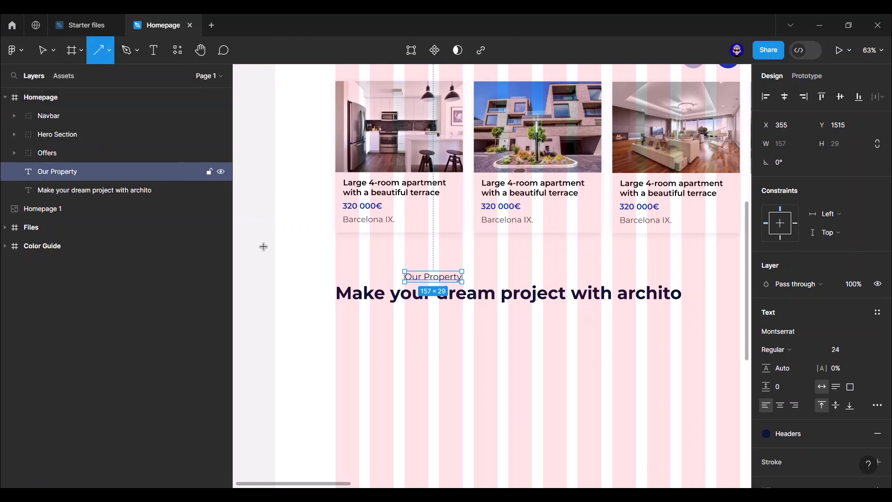
left_click_drag(335, 273, 394, 273)
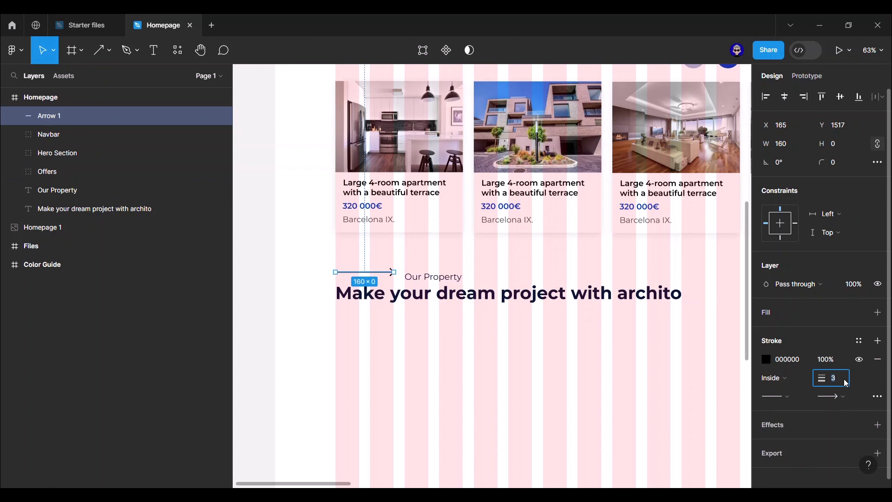
left_click(860, 342)
left_click(664, 416)
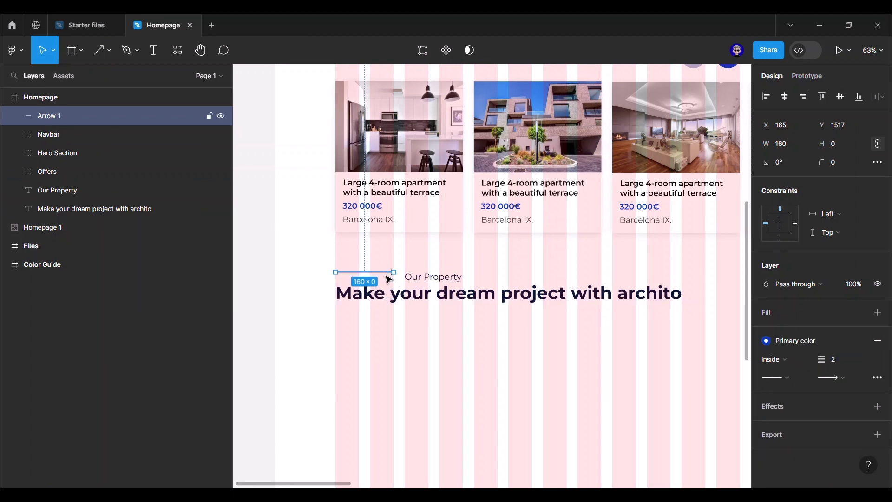
left_click_drag(388, 280, 387, 285)
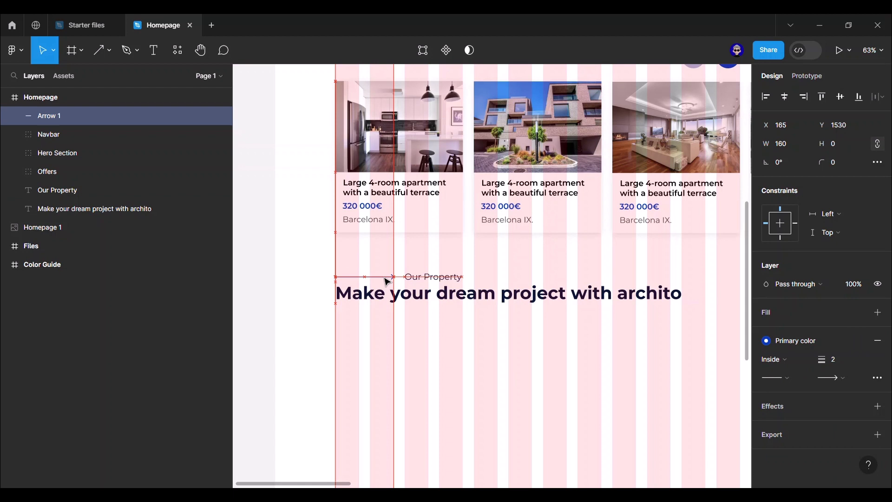
left_click(431, 280)
key("Left")
key("Left")
key("Left")
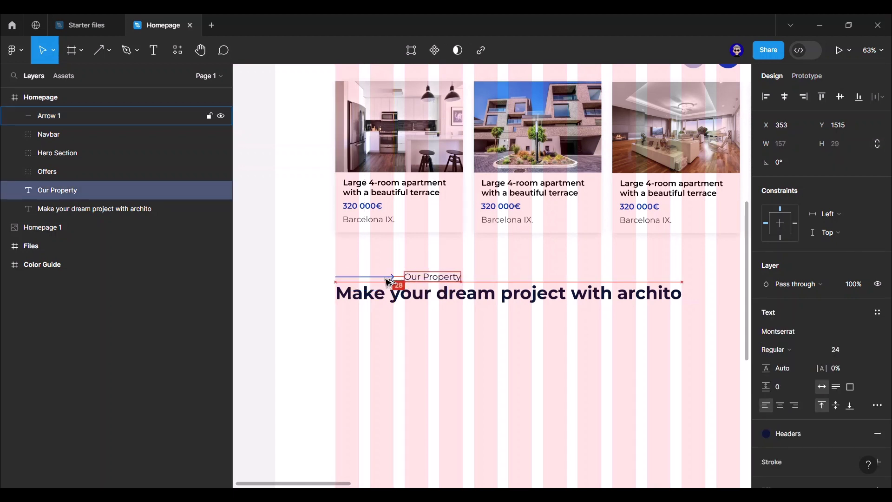
- Position the 'Make your dream project' heading about 16 px below the label
left_click(263, 292)
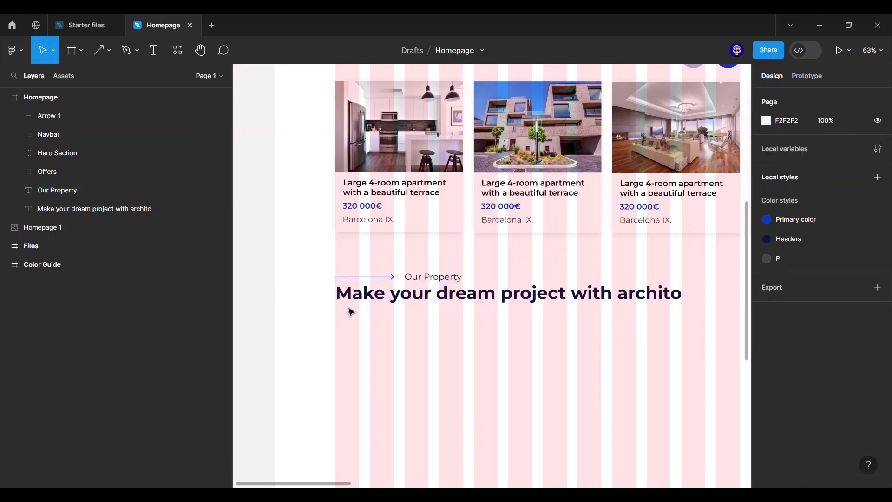
left_click(440, 282)
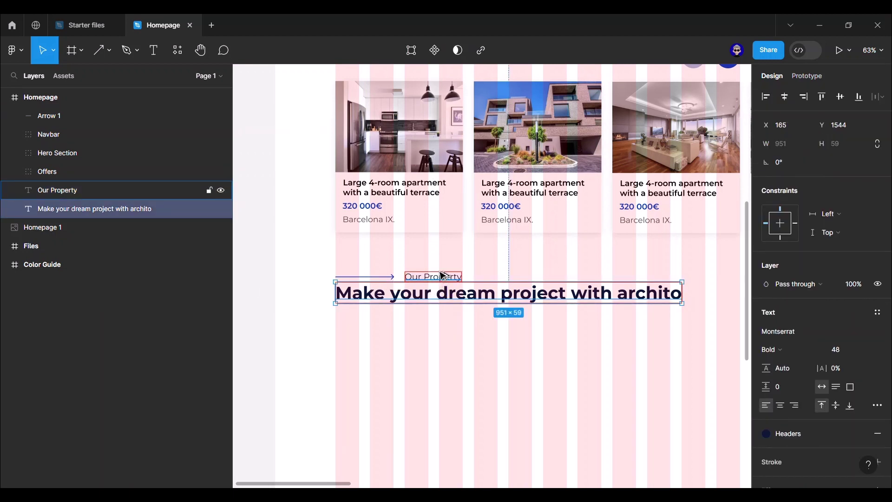
key("Down")
key("Down")
key("Down")
key("Down")
key("Down")
key("Down")
key("Down")
key("Down")
key("Down")
key("Down")
key("Down")
key("Down")
key("Down")
key("Down")
key("Down")
key("Down")
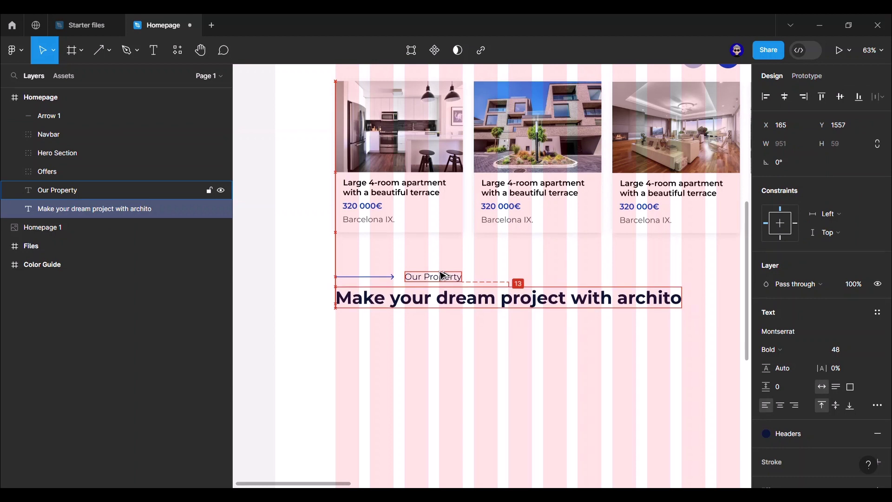
left_click_drag(430, 307, 430, 306)
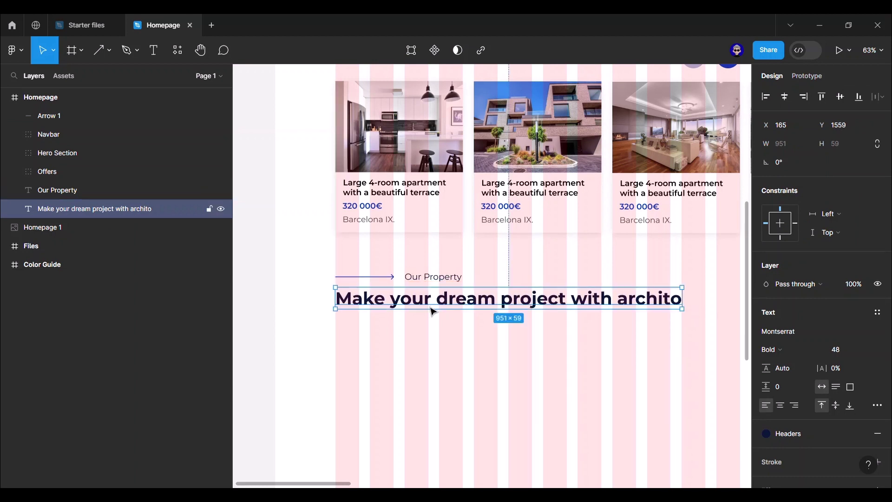
- Group the heading, label and arrow, then move the group up to an 80 px gap
left_click(448, 282, "shift")
left_click(382, 277, "shift")
key("ctrl+g")
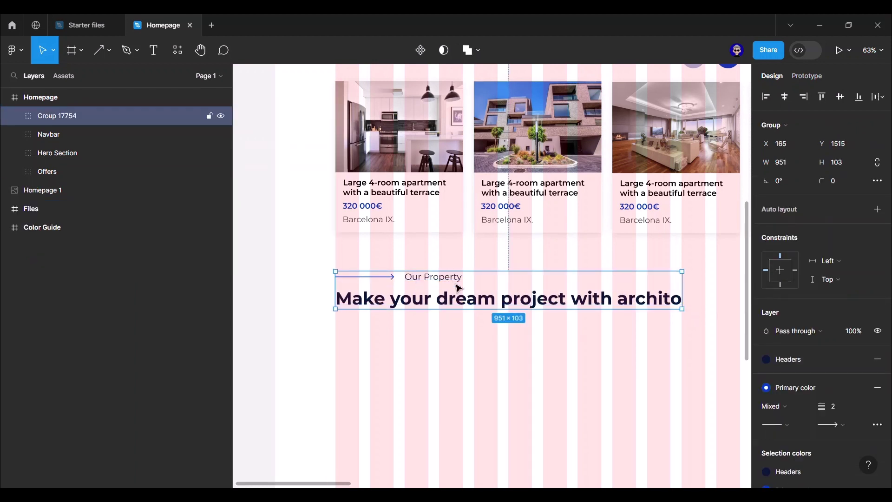
key("Up")
key("Up")
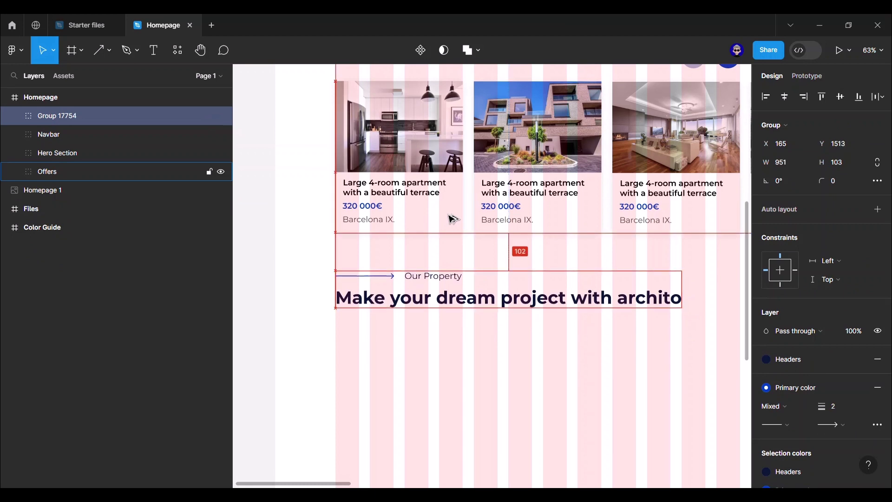
key("Up")
key("Up")
key("Up")
key("Up")
key("Up")
key("Up")
key("Up")
key("Up")
key("Up")
key("Up")
key("Up")
key("Up")
key("Up")
key("Up")
key("Up")
key("Up")
key("Up")
key("Up")
key("Up")
key("Up")
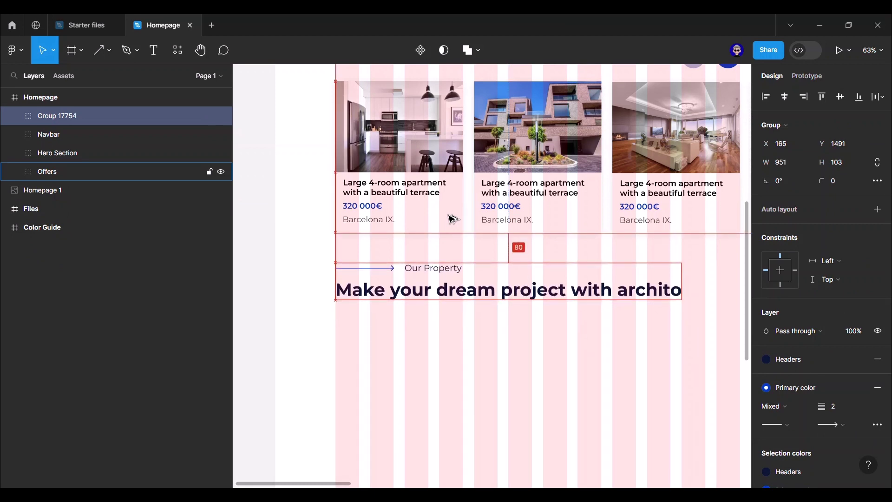
left_click(267, 281)
- Paste a copy of the first offer card just under the heading
scroll(277, 281, "down", 6, "ctrl")
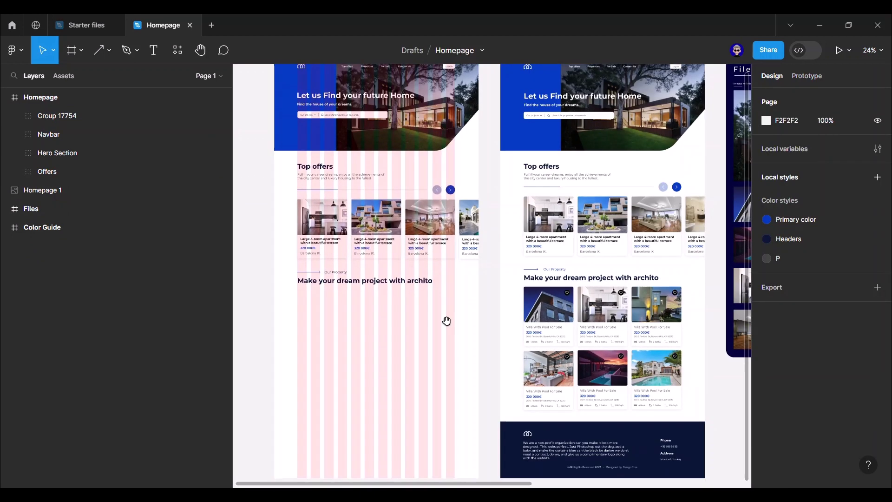
scroll(447, 321, "down", 3)
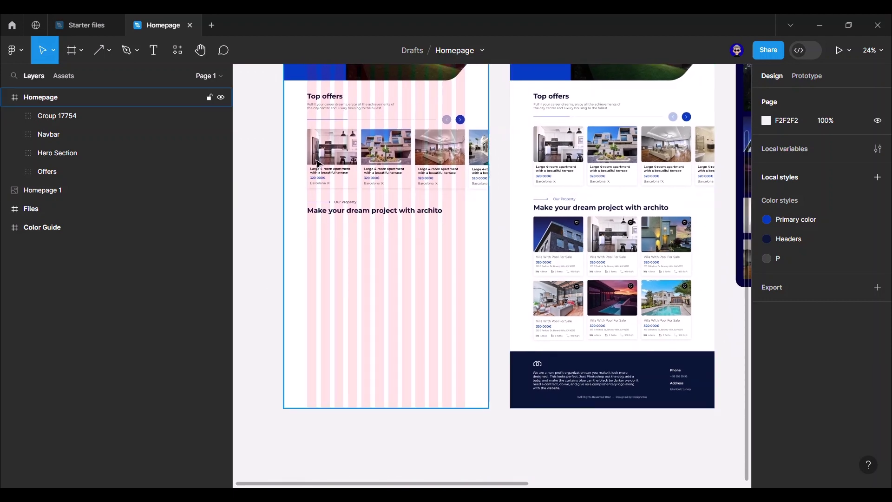
double_click(337, 155)
double_click(337, 155)
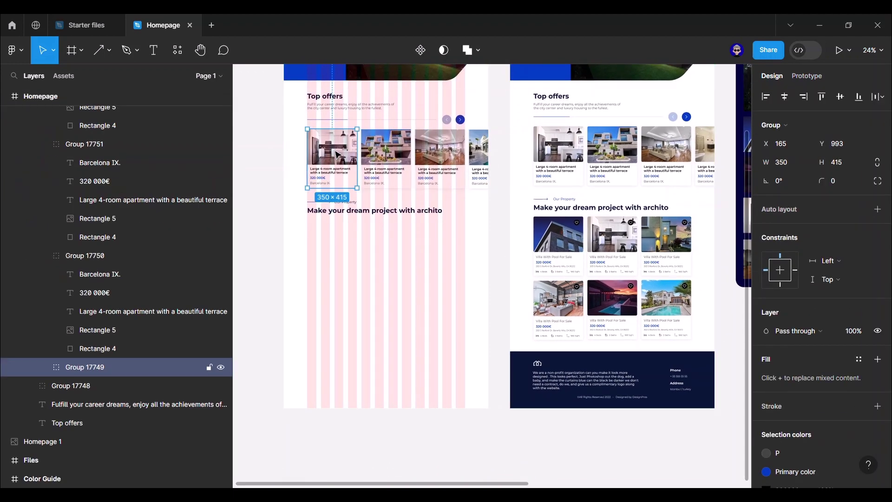
right_click(310, 246)
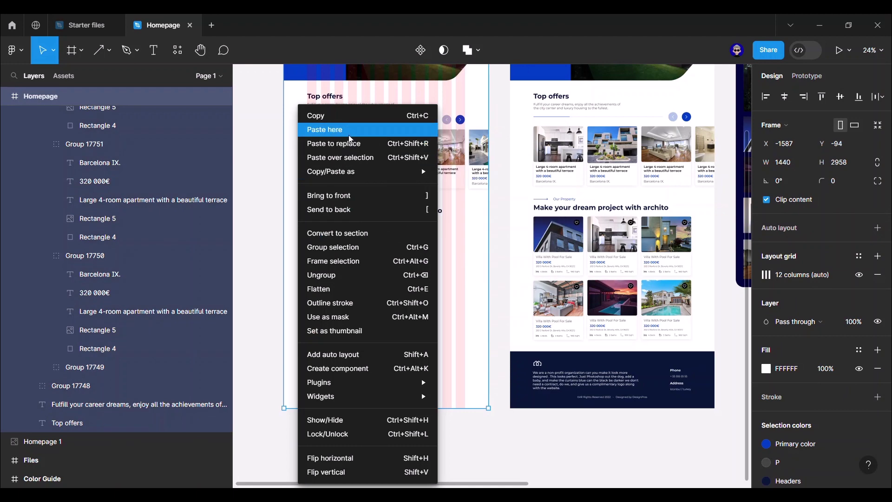
left_click(328, 124)
left_click_drag(329, 272, 344, 228)
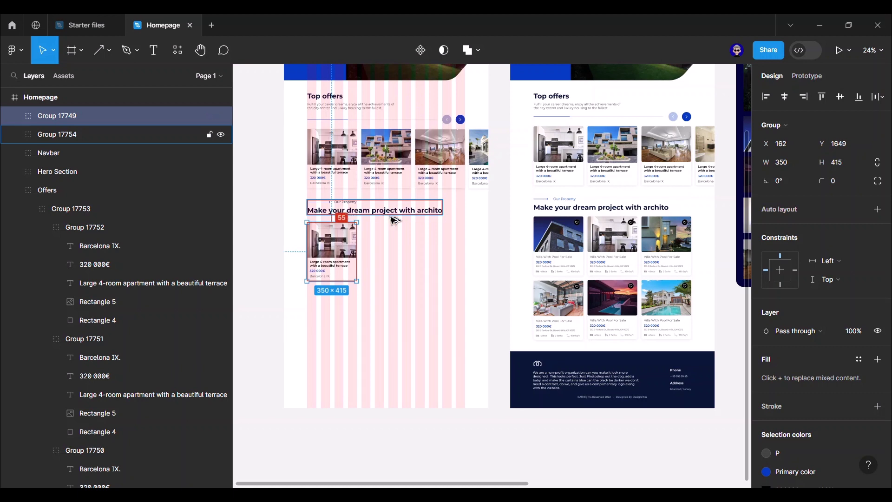
key("Up")
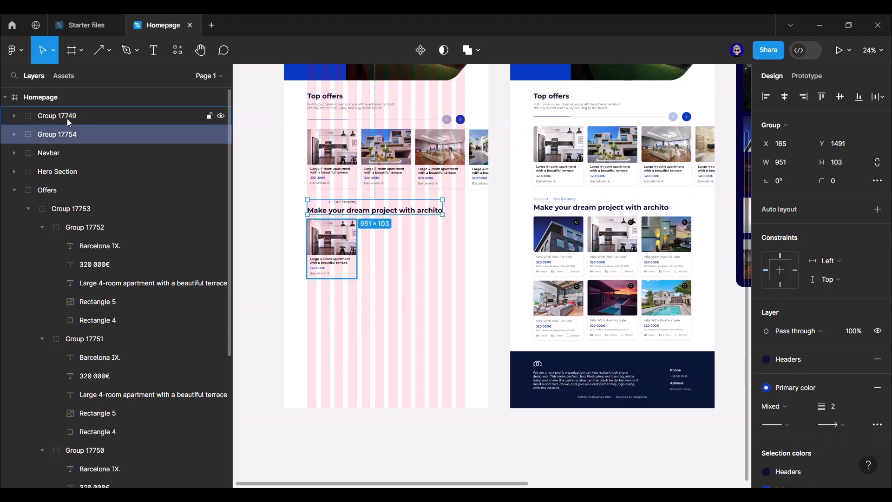
- Move the pasted card's layer into Group 17754
left_click_drag(75, 140, 64, 143)
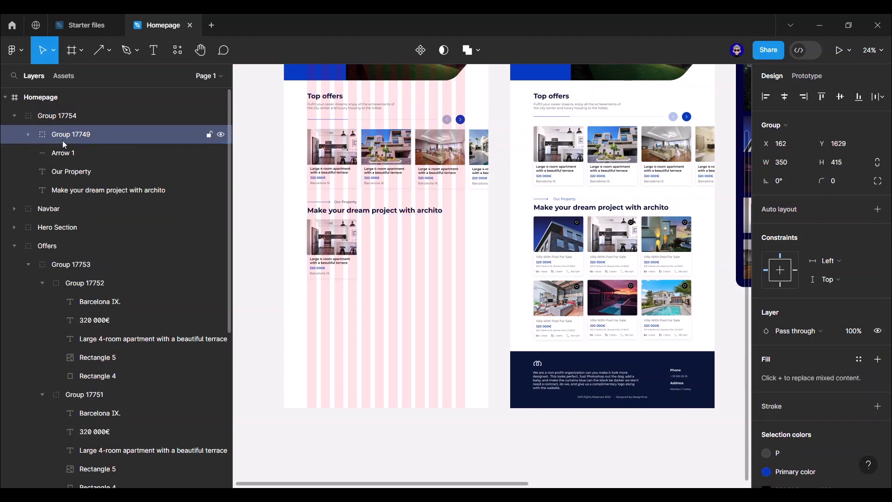
scroll(252, 210, "up", 3)
left_click(311, 246)
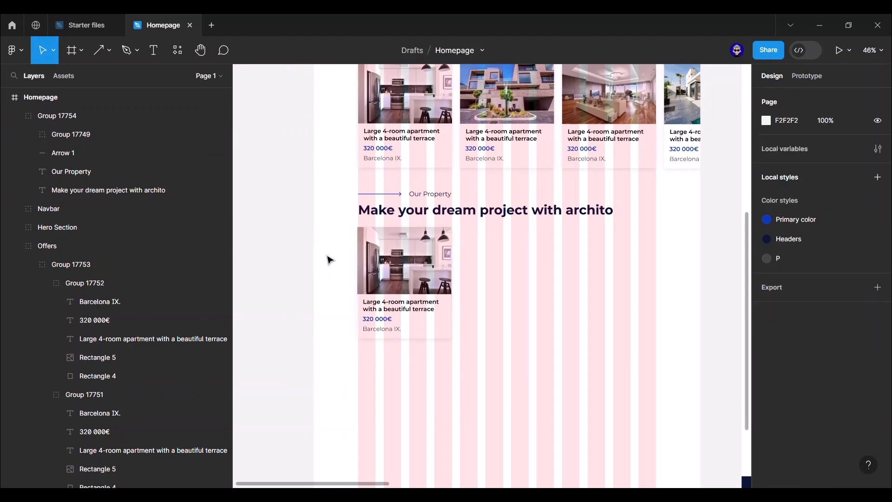
scroll(327, 255, "up", 3)
left_click(442, 264)
scroll(444, 260, "up", 4)
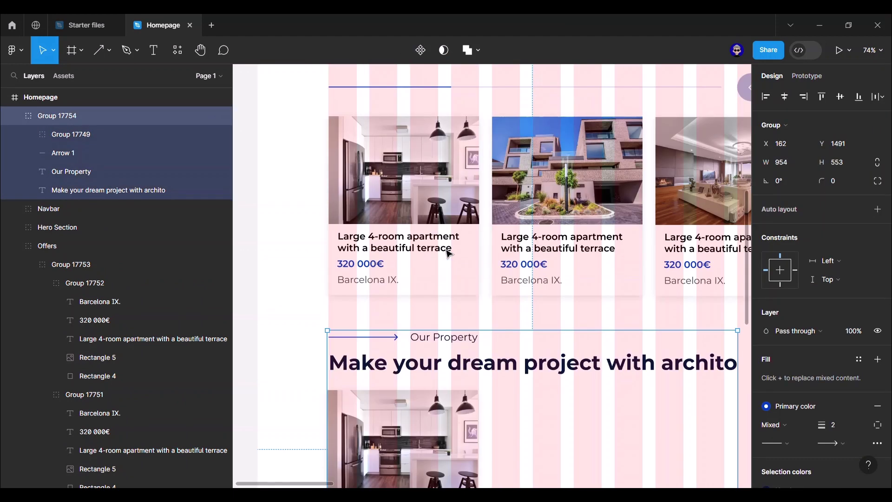
scroll(446, 253, "down", 6)
left_click(330, 274)
left_click_drag(602, 343, 481, 290)
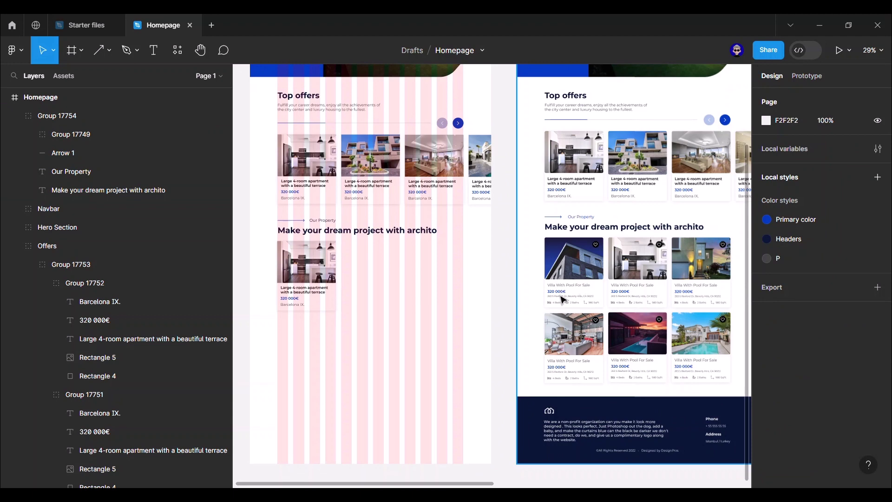
- Change the card title to 'Villa With Pool For Sale' in Regular weight with the P colour style
scroll(278, 283, "up", 3)
left_click(326, 295, "ctrl")
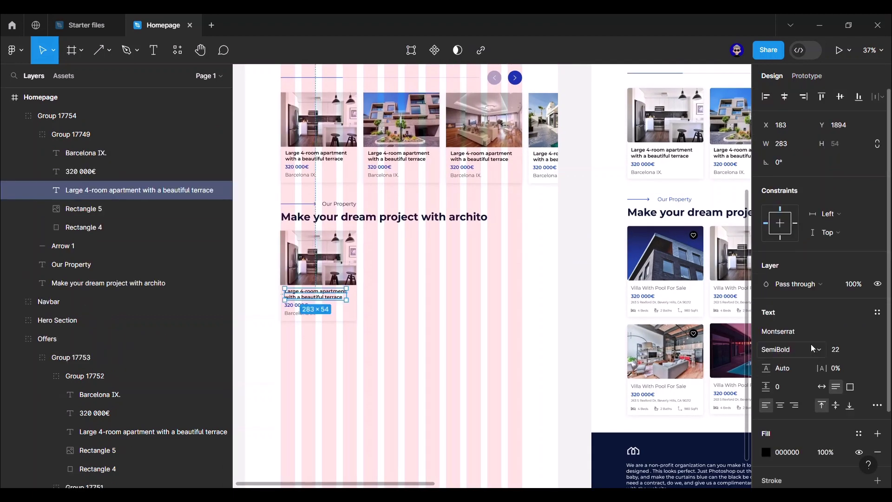
left_click(810, 344)
left_click(815, 267)
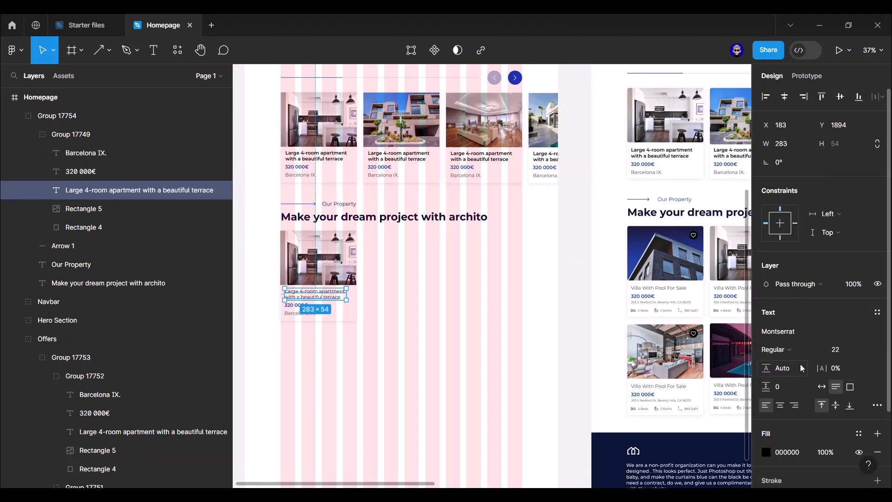
left_click(859, 434)
left_click(641, 425)
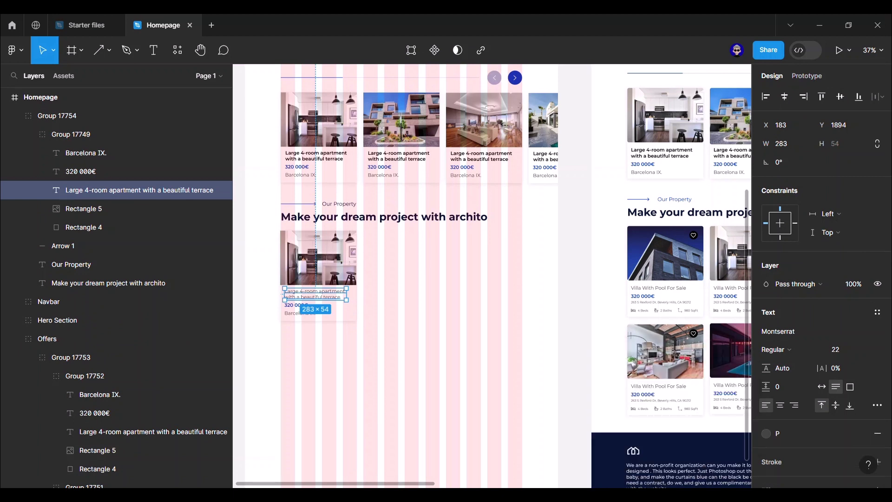
type("Villa With Pool For Sale")
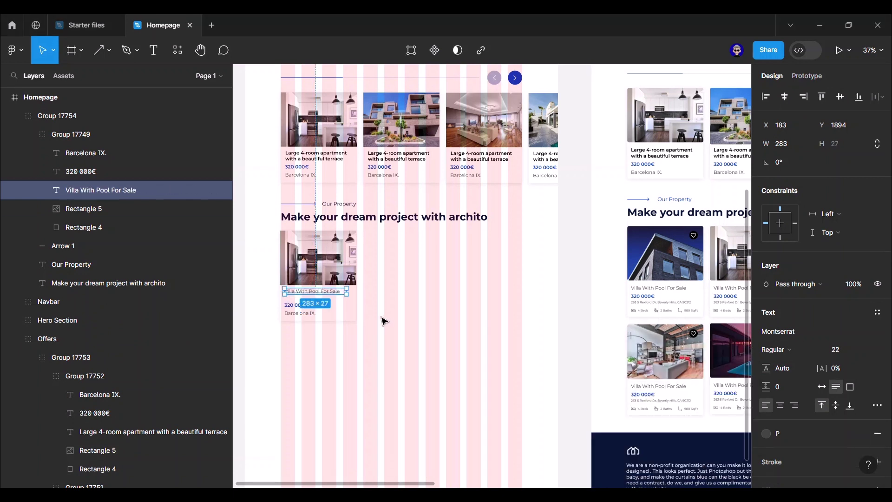
- Move the price up under the title and change it to $225,000
left_click(297, 305)
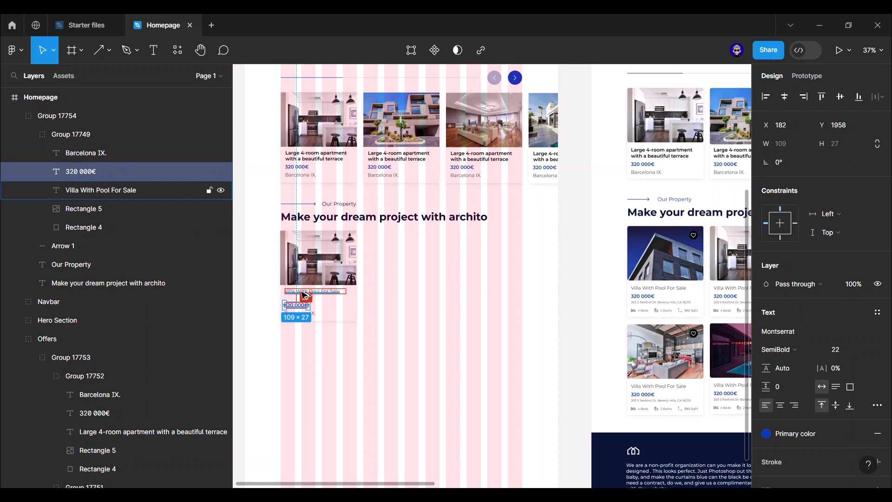
left_click_drag(306, 295, 321, 293)
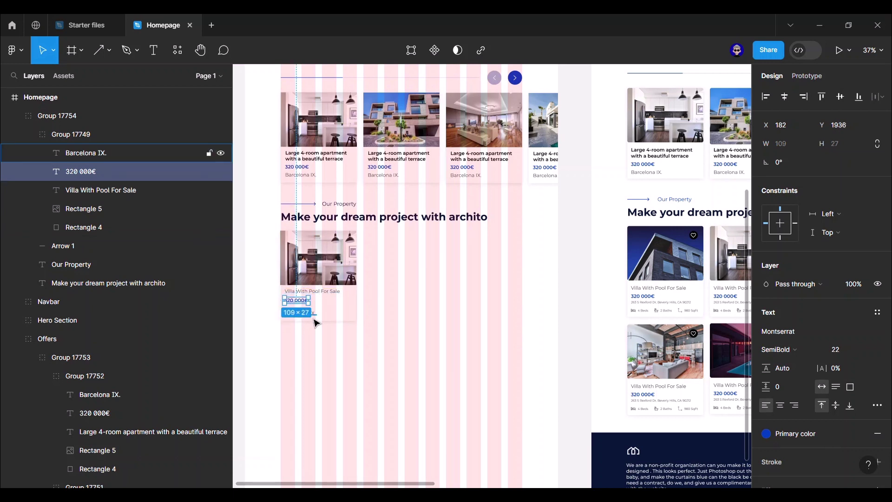
key("ctrl+shift+r")
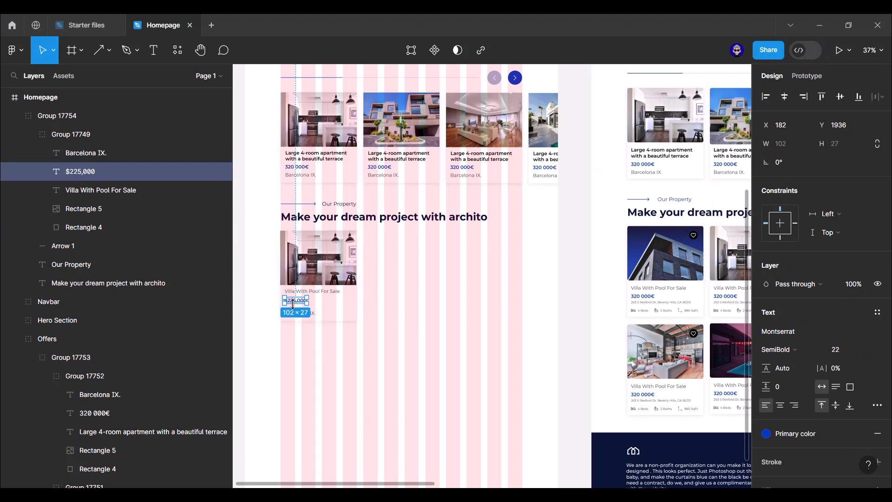
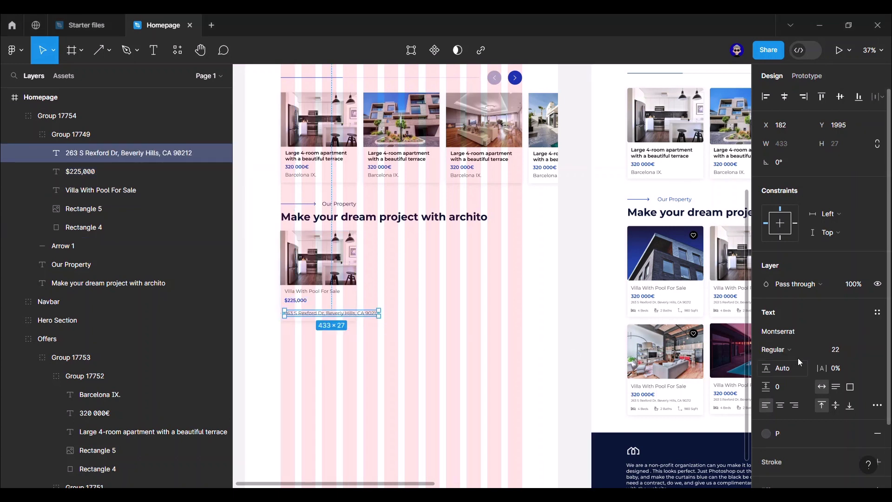
- Add an address line below the price and set its font size to 14
type("16")
key("Return")
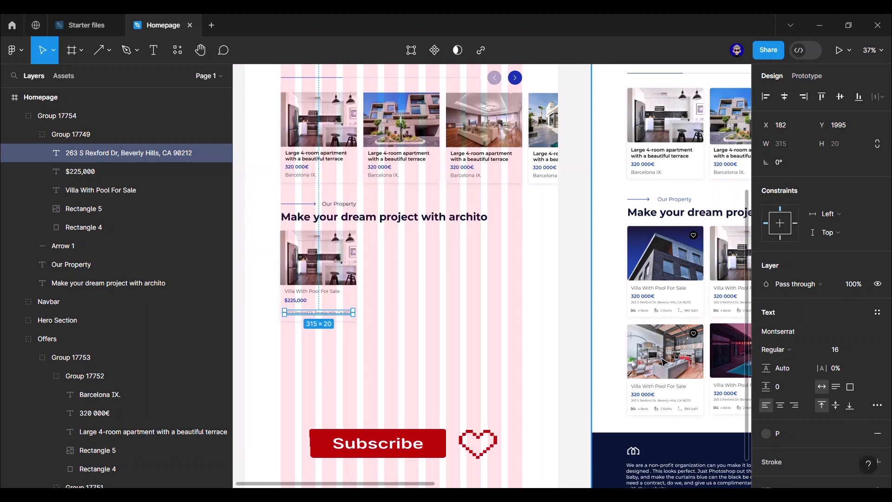
scroll(350, 307, "up", 3)
left_click_drag(351, 329, 418, 318)
scroll(338, 313, "down", 3)
left_click(303, 315)
scroll(334, 330, "right", 5)
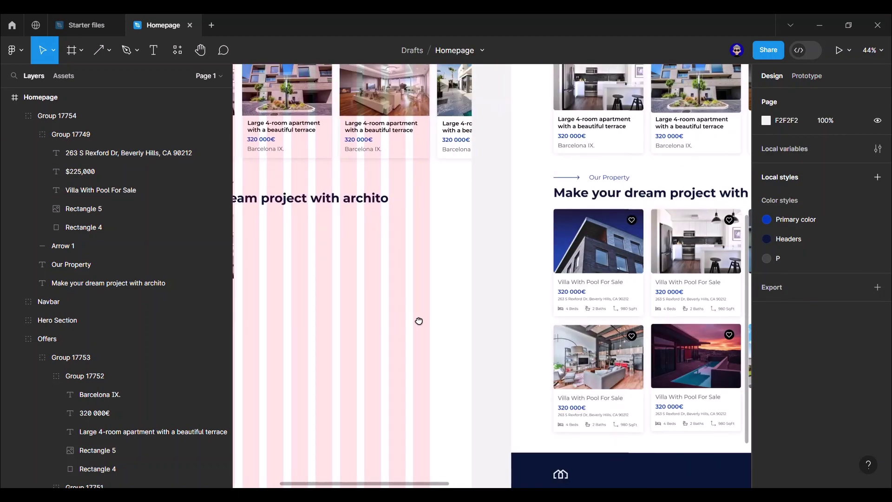
scroll(395, 306, "left", 4)
left_click(379, 302)
left_click(847, 356)
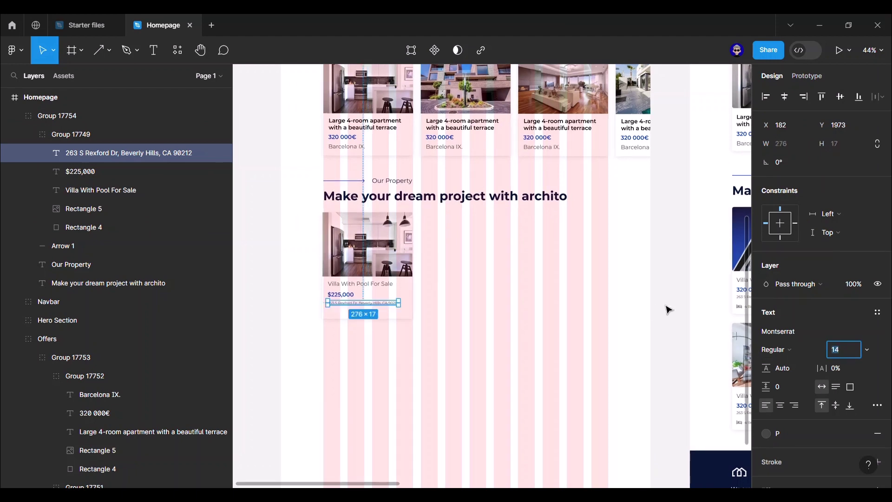
left_click(667, 309)
left_click_drag(668, 308, 509, 281)
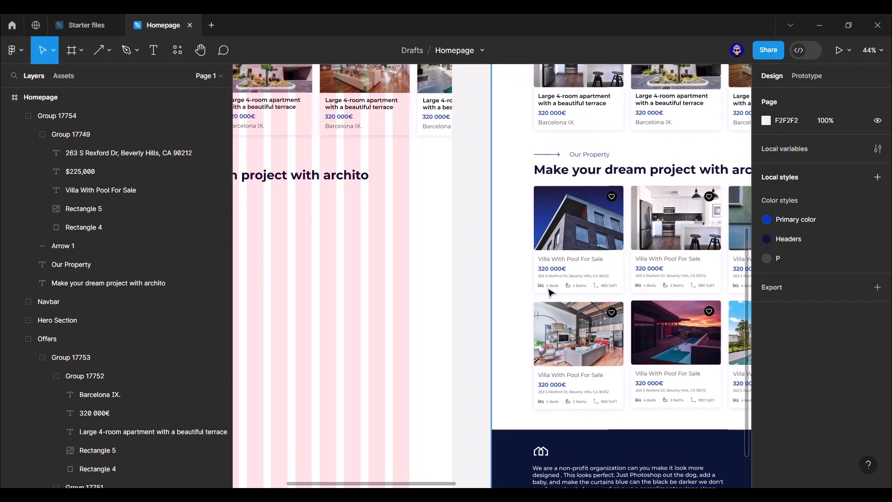
scroll(535, 267, "up", 2)
scroll(551, 286, "down", 5)
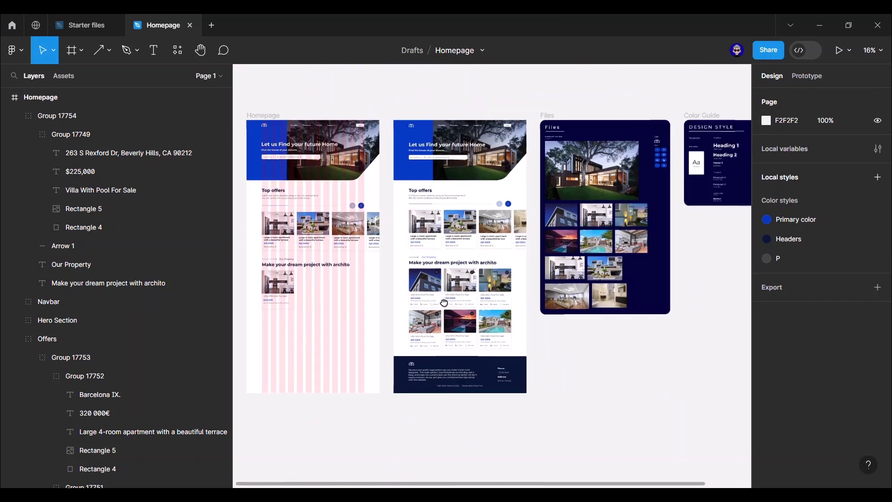
scroll(547, 277, "right", 5)
scroll(439, 244, "up", 6)
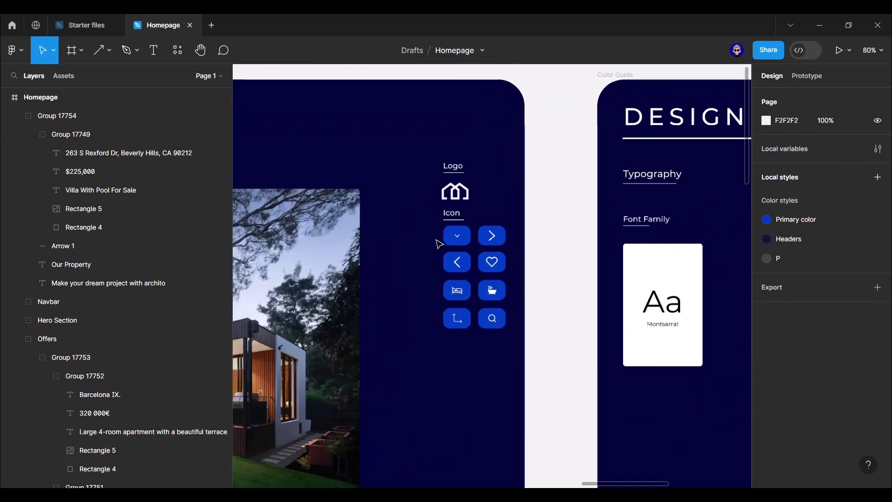
scroll(464, 279, "up", 4)
- Select the bed icon from the Files board's icon set
left_click(394, 358)
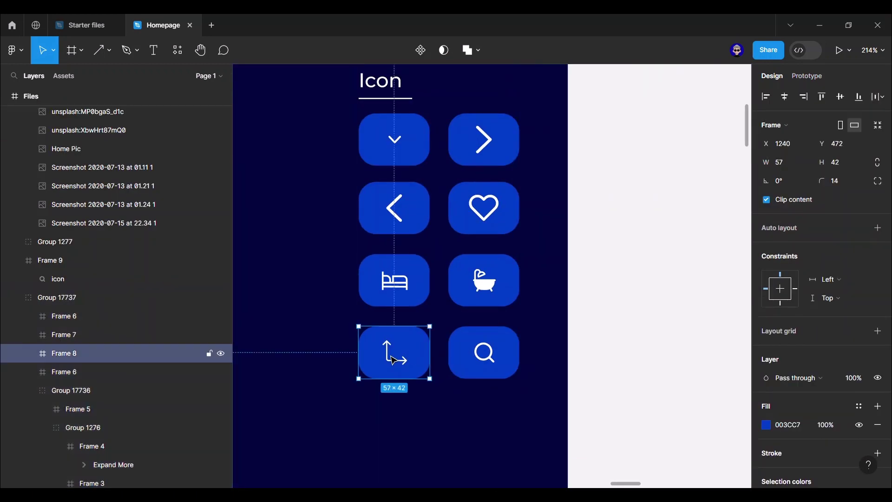
double_click(392, 360)
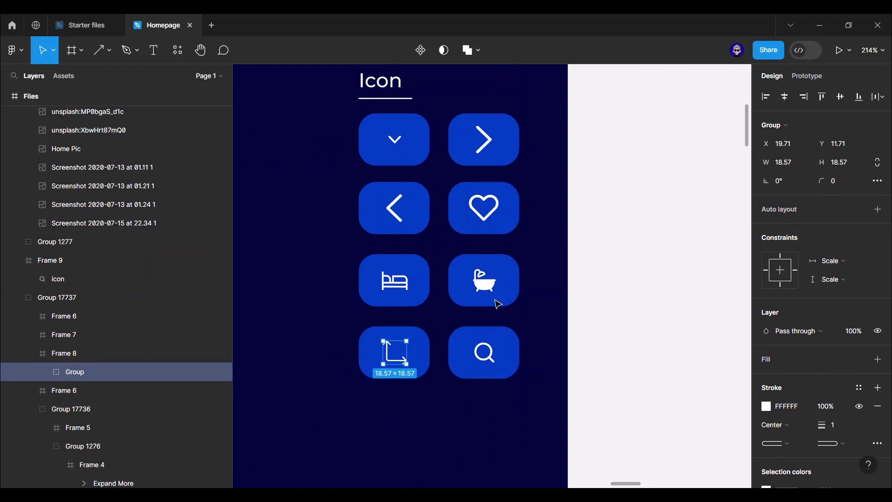
left_click(486, 284, "shift")
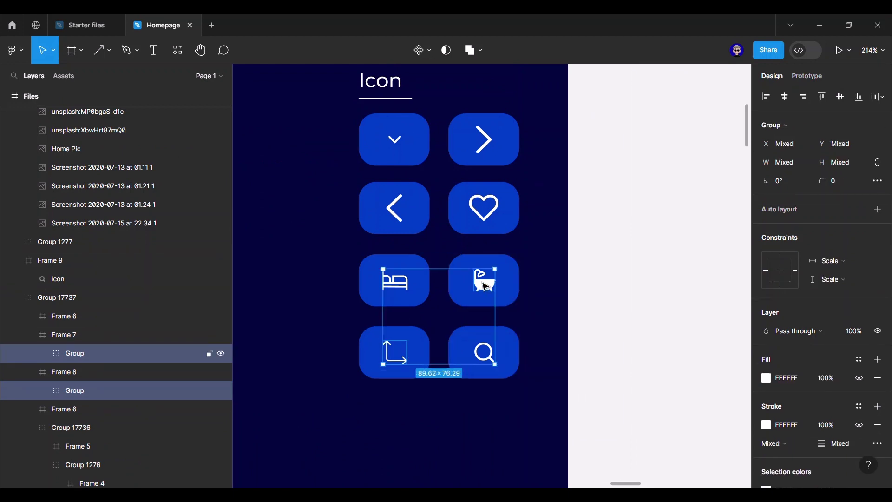
left_click(396, 286, "shift")
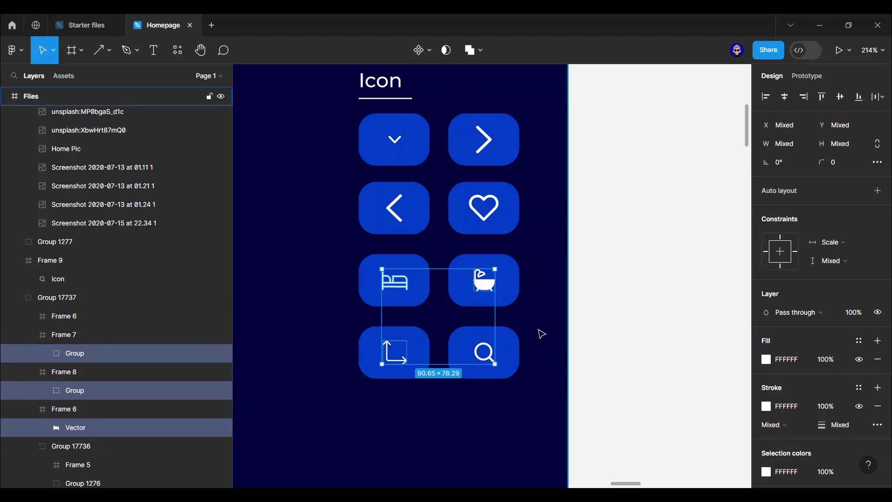
scroll(604, 312, "down", 3)
scroll(529, 288, "down", 10)
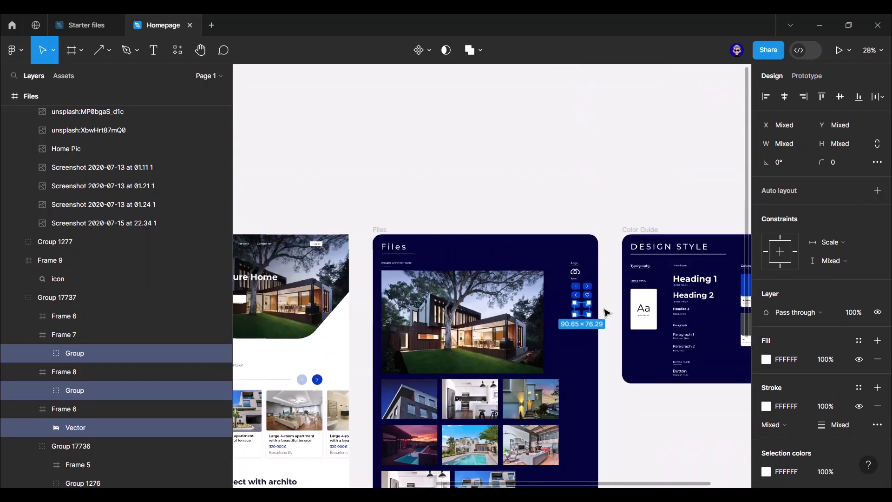
- Paste the bed icon into the homepage beneath the villa card's address line
key("Escape")
scroll(443, 246, "up", 8)
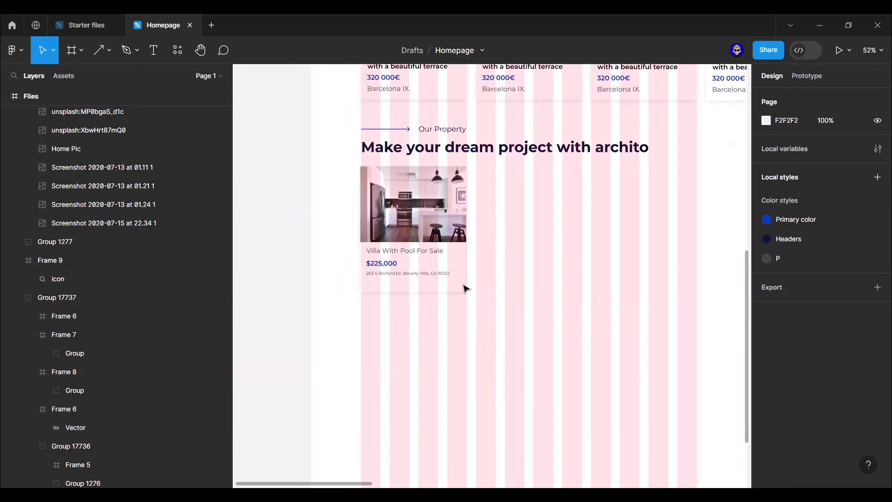
scroll(275, 255, "left", 3)
left_click_drag(275, 255, 351, 287)
scroll(351, 287, "up", 3)
key("Escape")
left_click_drag(249, 247, 581, 261)
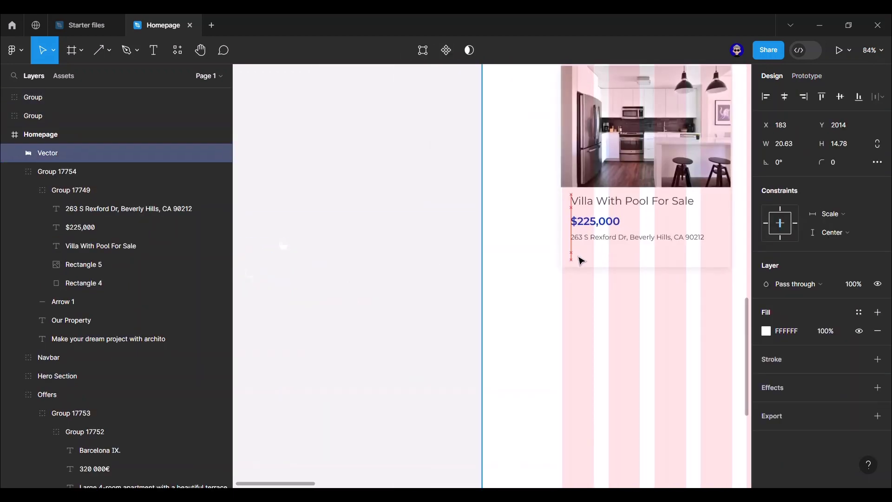
left_click(454, 241)
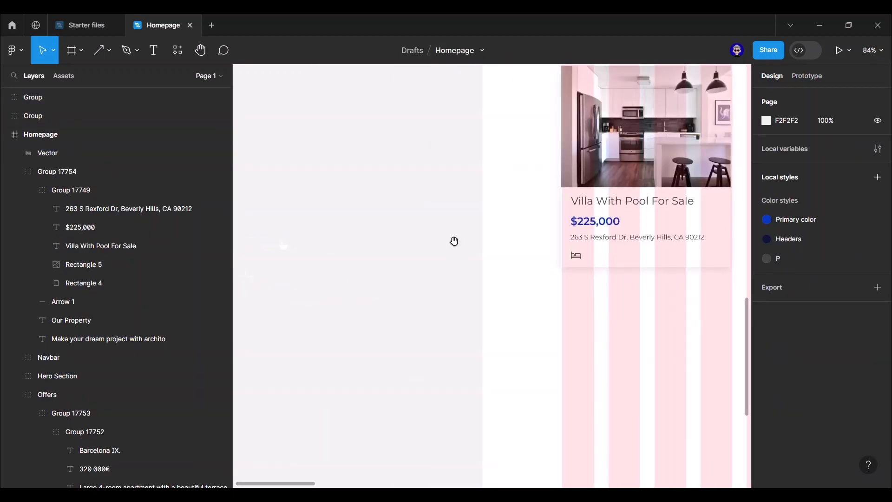
- Label the bed icon '4 Beds' and group the icon with its label
scroll(387, 260, "left", 2)
scroll(387, 261, "right", 2)
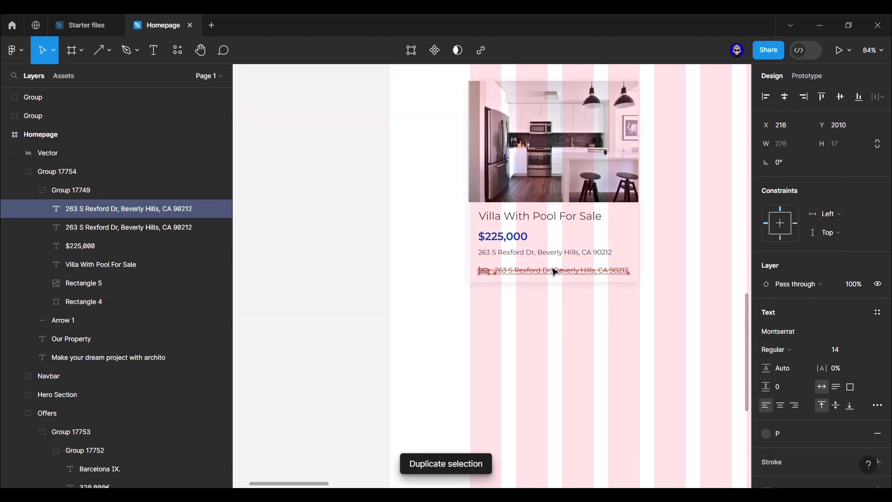
key("Return")
type("4 Beds")
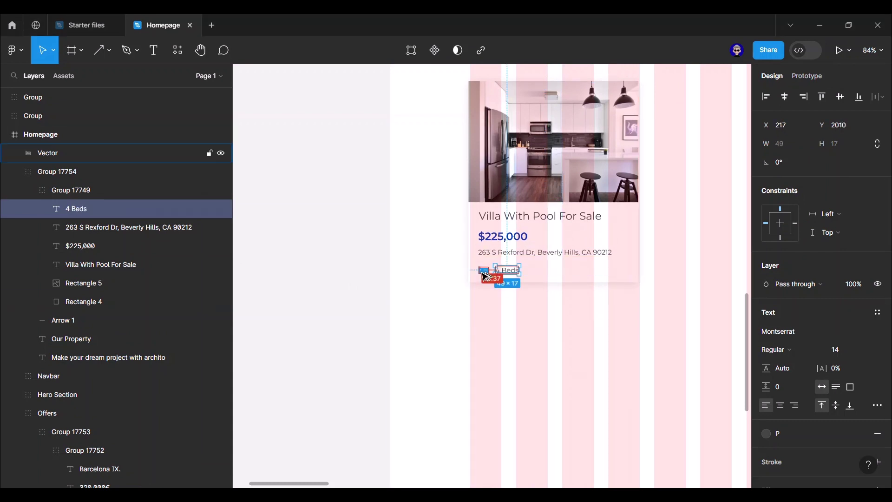
scroll(484, 277, "up", 5)
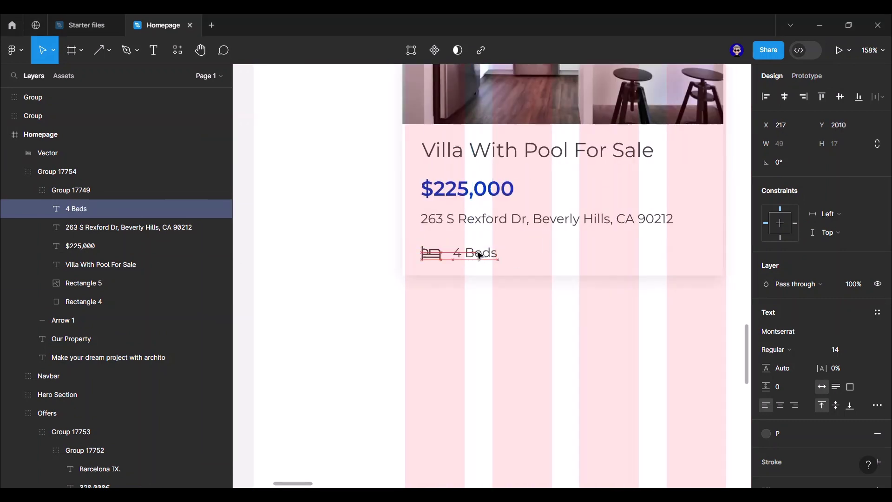
key("Escape")
scroll(518, 304, "down", 2)
left_click(494, 266)
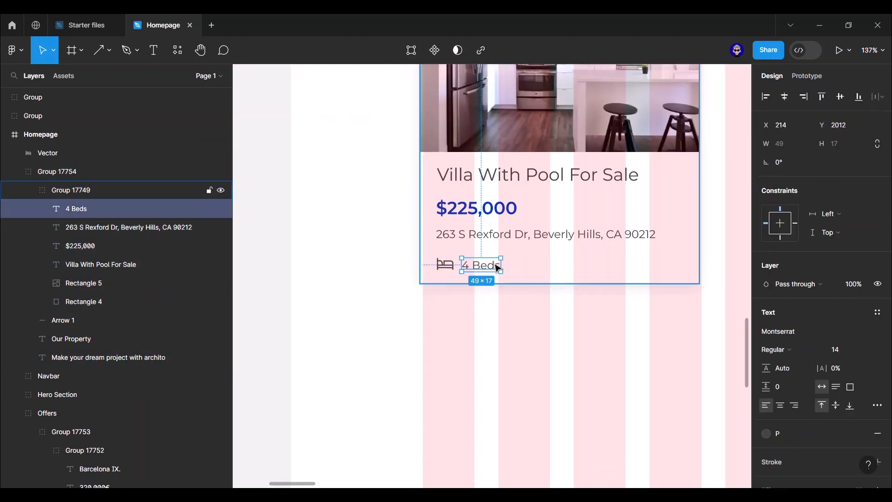
left_click(445, 264, "shift")
key("ctrl+g")
- Duplicate the feature group and replace the middle icon with a bathtub in the P colour style
key("ctrl+d")
key("ctrl+d")
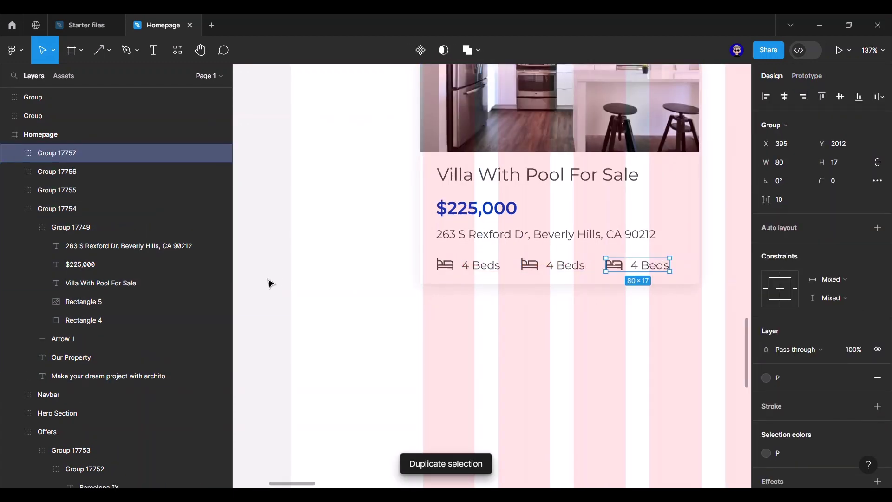
left_click(269, 281)
scroll(633, 222, "down", 3)
left_click_drag(474, 203, 318, 225)
scroll(573, 237, "up", 7)
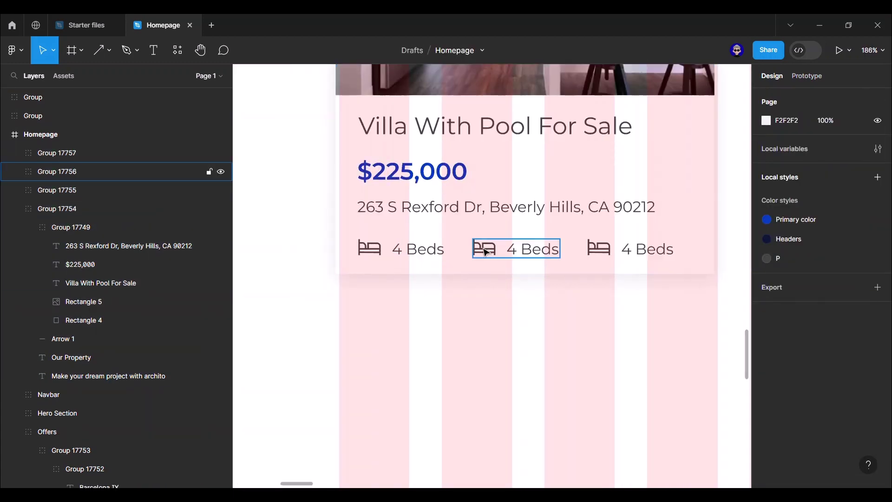
right_click(483, 249)
left_click(521, 170)
left_click(859, 359)
left_click(646, 465)
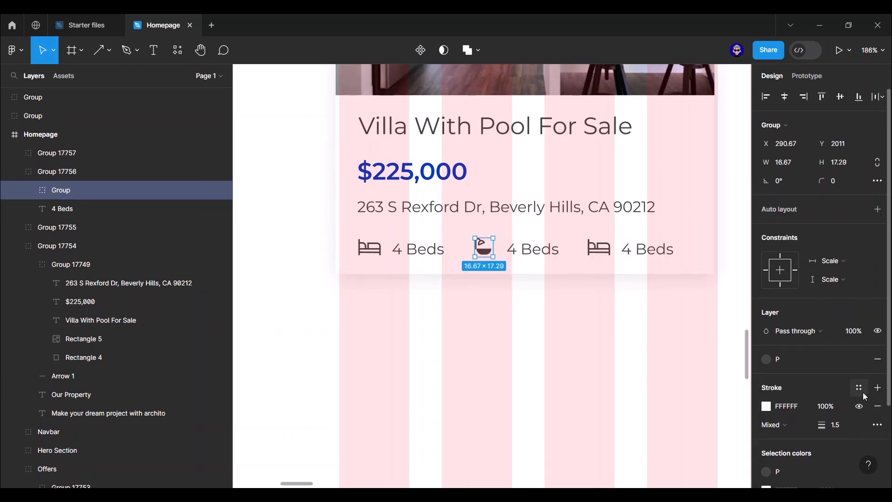
- Remove the bathtub basin's outline and detach its fill from the P style
left_click(859, 388)
left_click(646, 465)
left_click(531, 324)
scroll(521, 295, "up", 6)
left_click(434, 194, "ctrl")
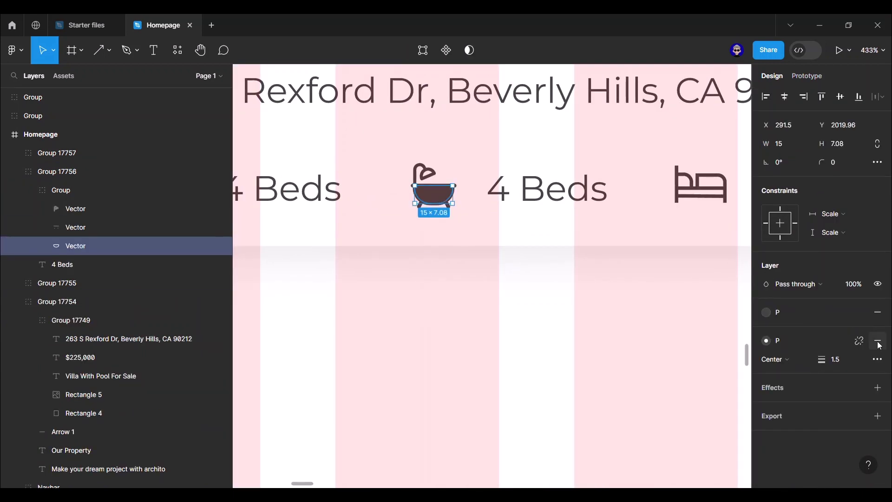
left_click(878, 341)
left_click(860, 313)
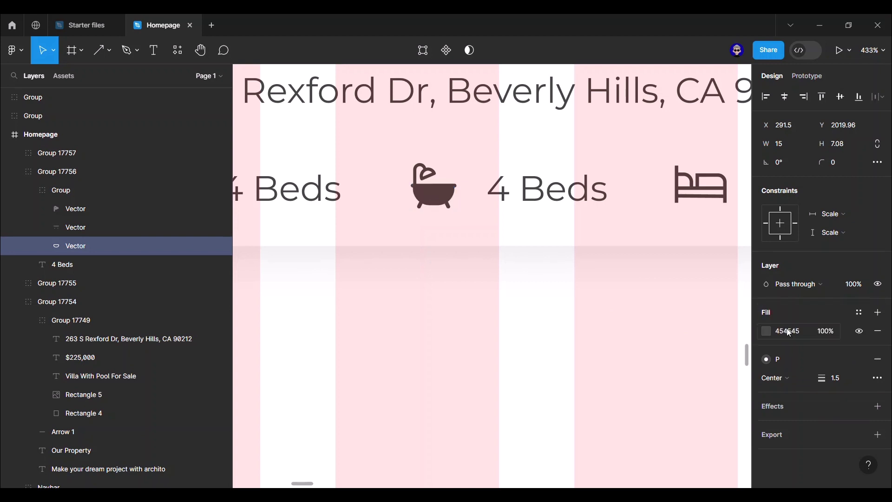
left_click(768, 329)
left_click(593, 311)
scroll(594, 311, "down", 5)
scroll(593, 312, "down", 3)
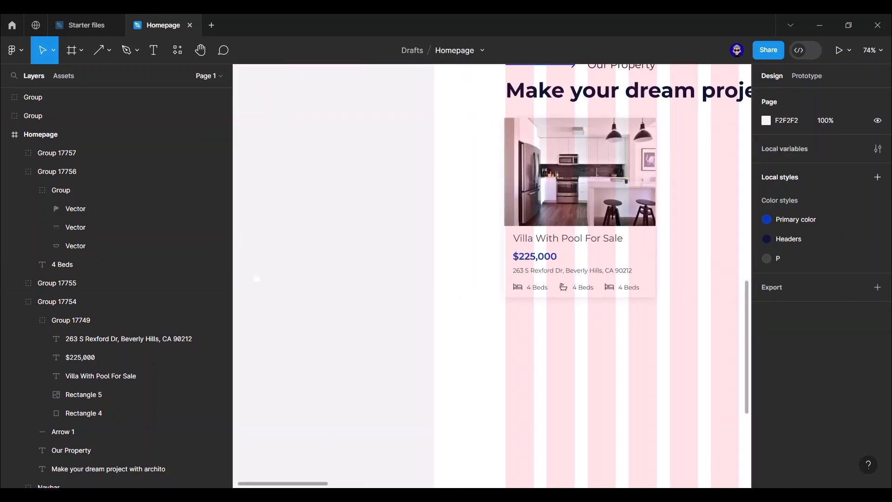
- Rename the middle label to '2 Baths'
double_click(581, 291)
key("ctrl+a")
type("2 Baths")
key("Escape")
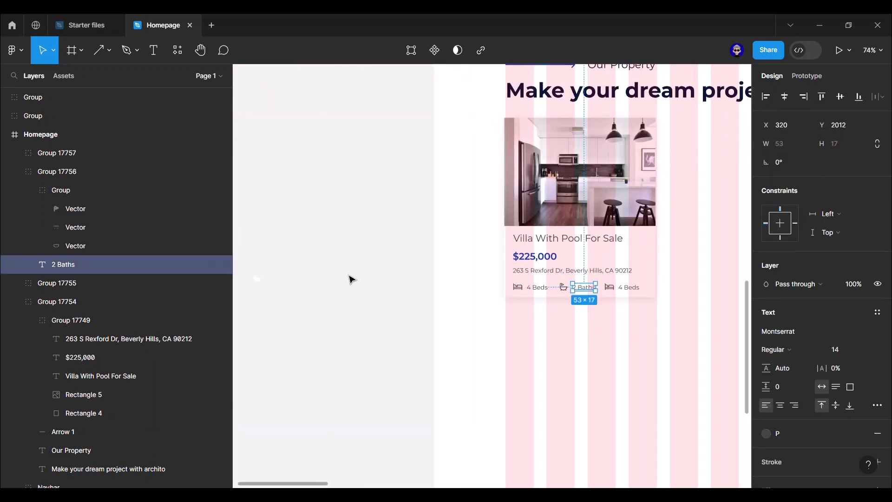
left_click(350, 279)
scroll(376, 274, "down", 2)
left_click(293, 291)
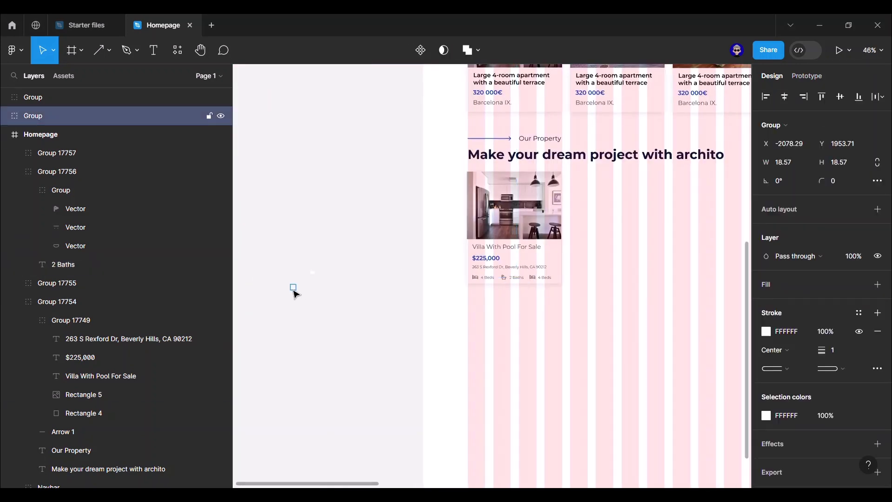
- Replace the third feature's icon with the copied area icon and relabel it 980 SqFt
scroll(454, 277, "up", 5)
right_click(538, 268)
left_click(605, 171)
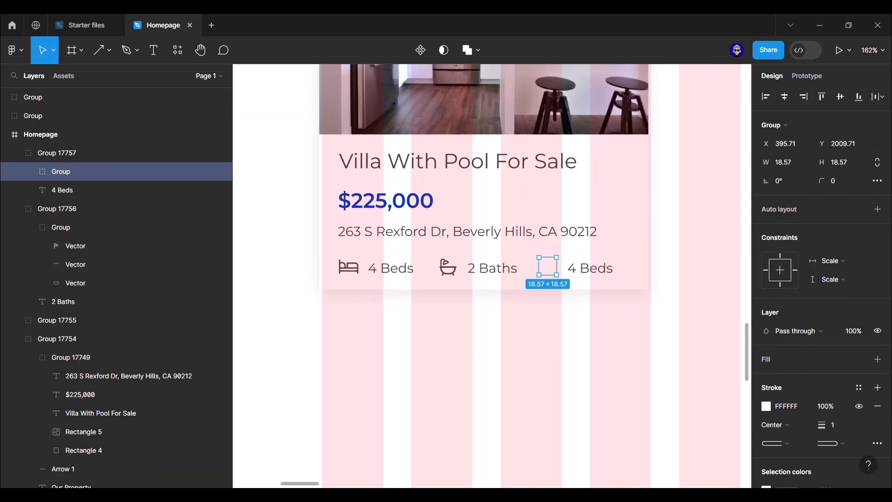
left_click(859, 387)
key("Escape")
double_click(599, 268)
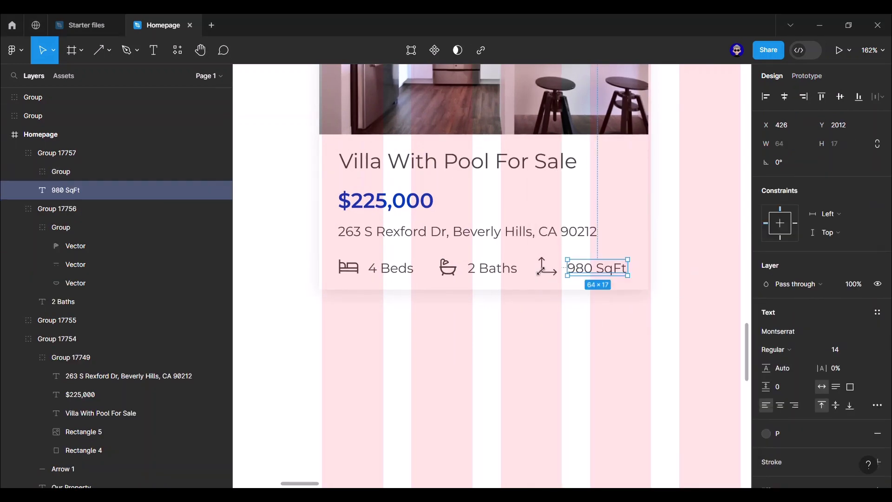
key("alt")
- Combine the three feature groups into one auto-layout row and nudge it up slightly
left_click(501, 274)
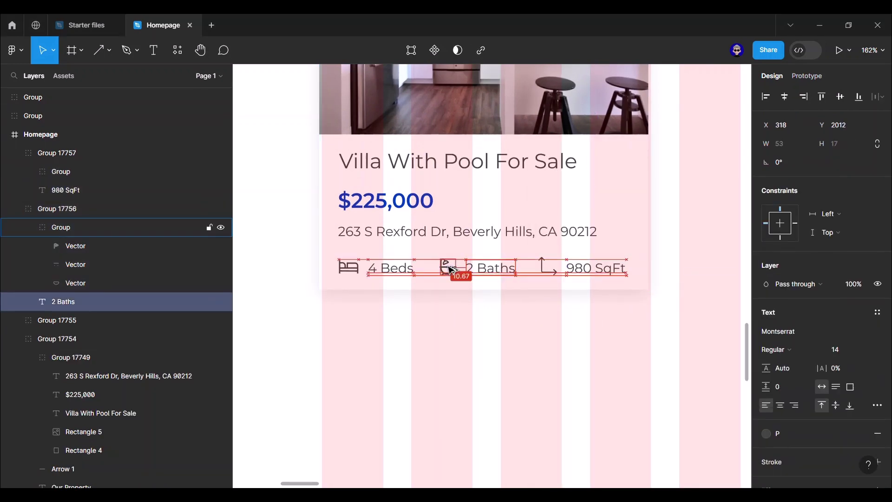
left_click(586, 270)
left_click(492, 271, "shift")
left_click(387, 272, "shift")
right_click(687, 216)
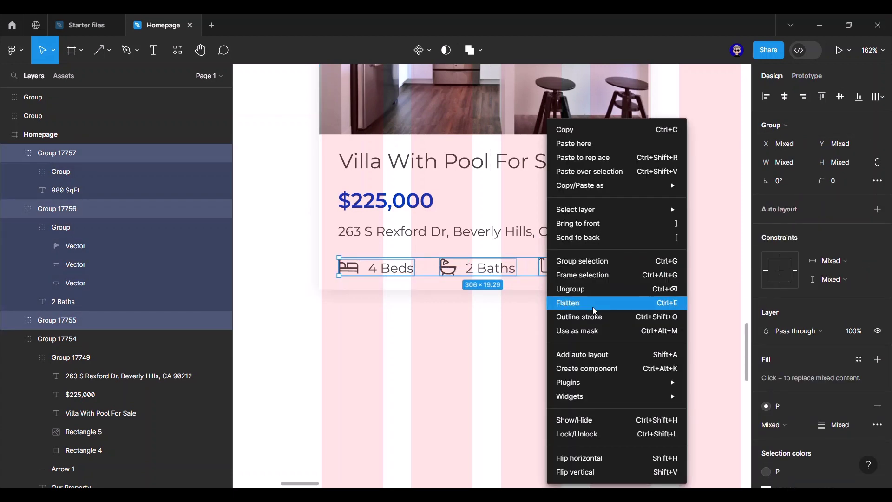
left_click(587, 354)
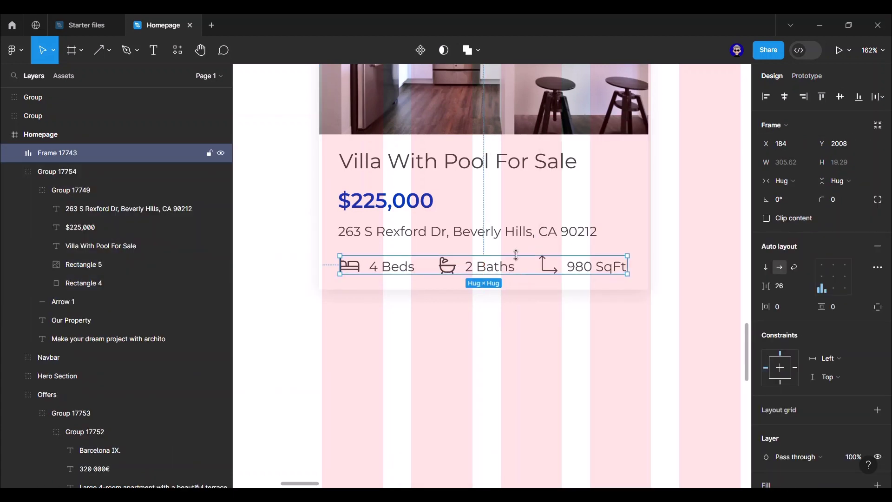
left_click_drag(524, 253, 523, 233)
left_click(307, 271)
scroll(306, 271, "down", 5)
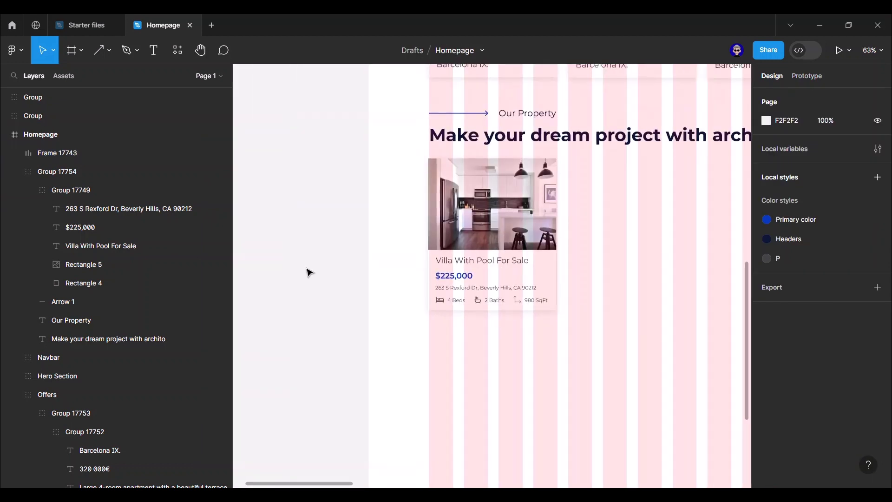
- Group the villa card's contents and duplicate it into a row of three cards
left_click_drag(379, 346, 548, 186)
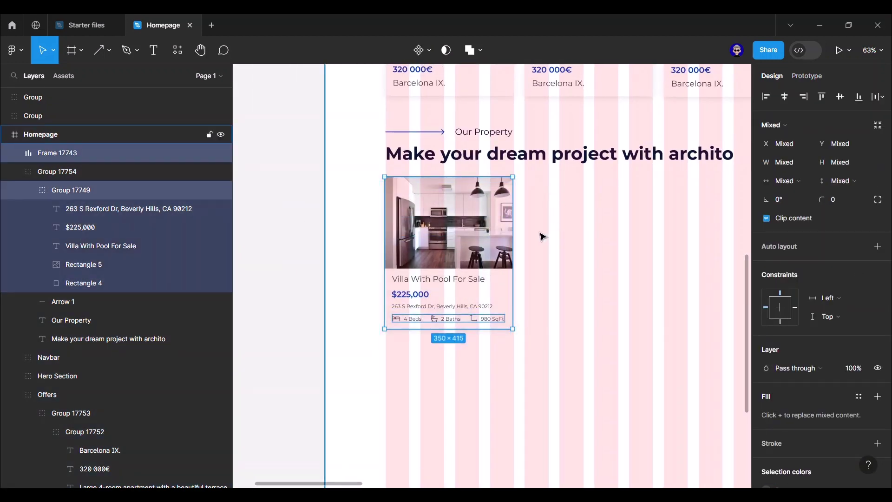
key("ctrl+g")
scroll(325, 270, "down", 3)
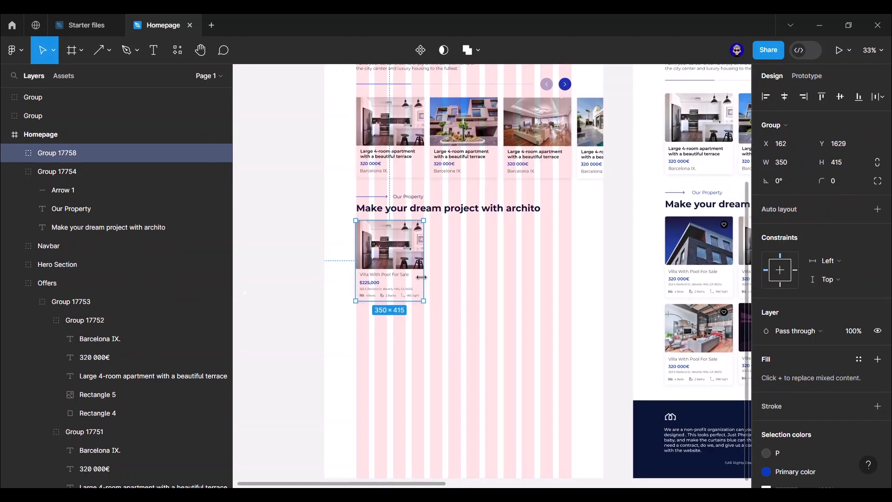
left_click_drag(395, 270, 470, 270, "alt")
key("ctrl+d")
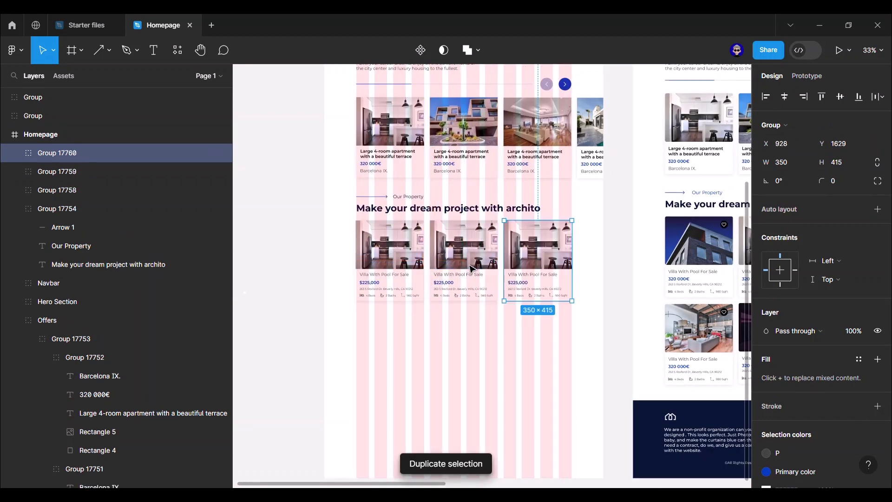
left_click(620, 253)
- Duplicate the three cards and move the copies down into a second row
scroll(598, 233, "right", 2)
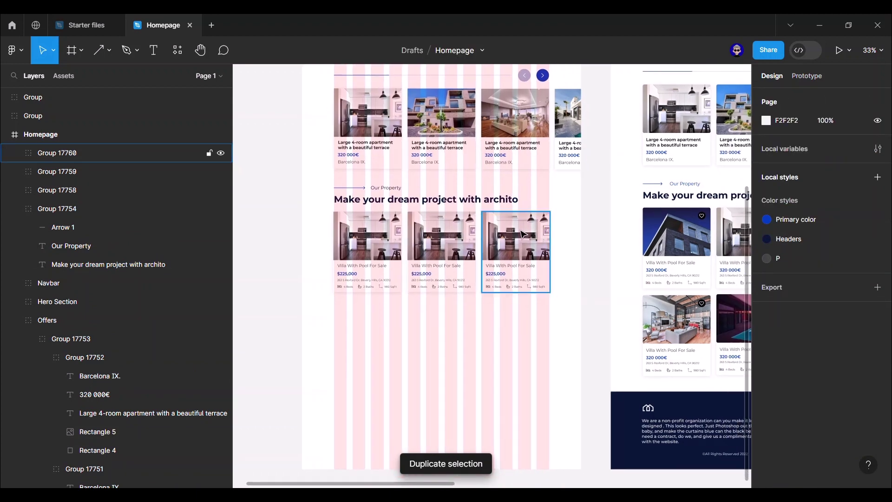
left_click(516, 251)
left_click(445, 240, "shift")
left_click(395, 244, "shift")
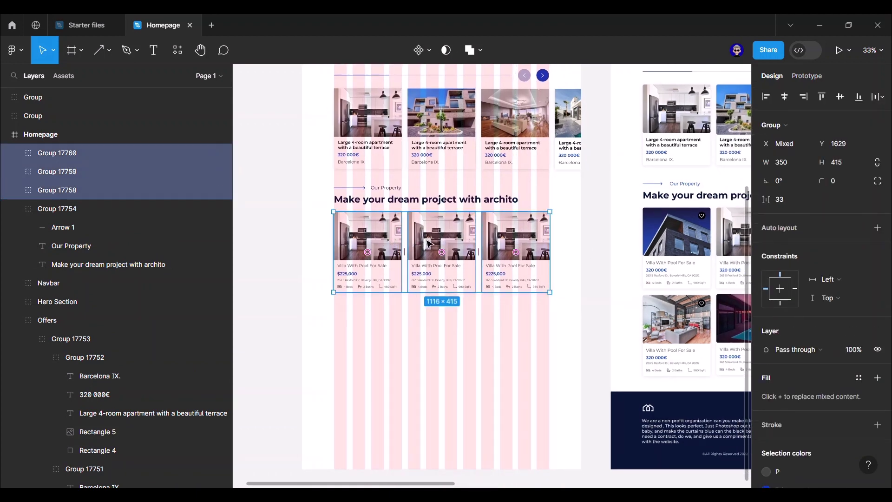
key("ctrl+d")
left_click_drag(429, 244, 429, 337)
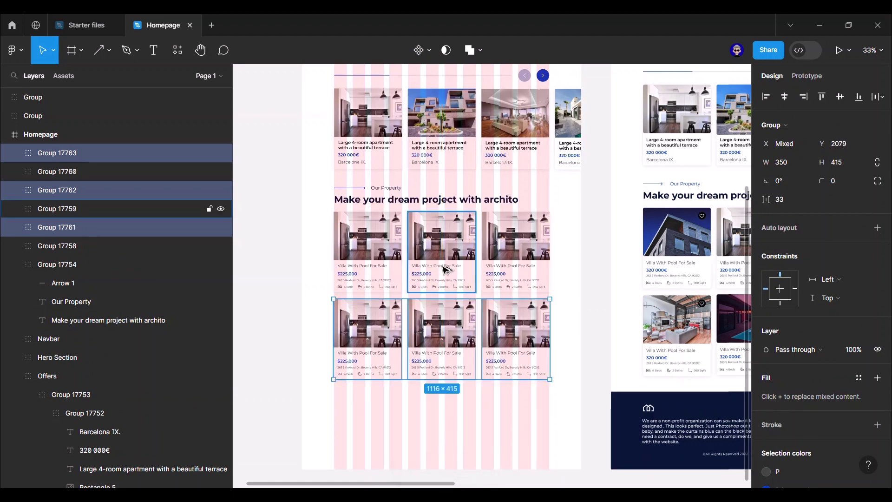
left_click(600, 267)
left_click_drag(593, 314, 438, 258)
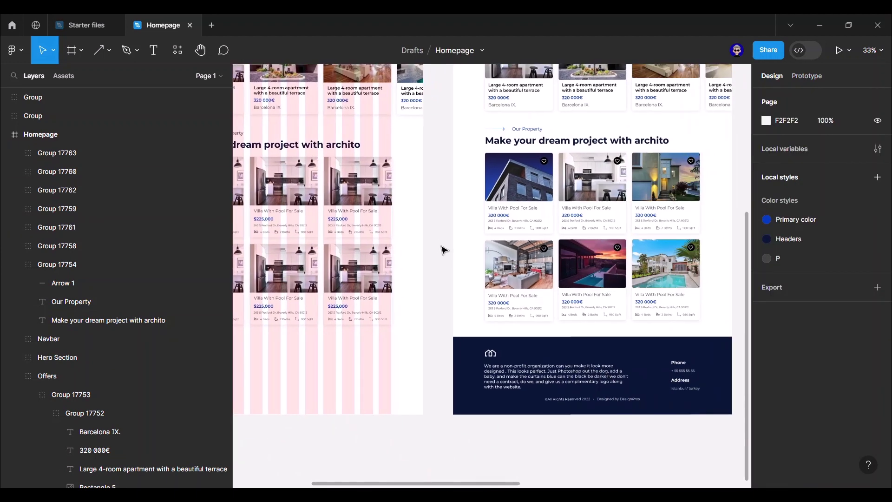
- Hide the Homepage frame's layout grid and bring the Our Property cards into view
scroll(443, 250, "down", 5)
left_click_drag(438, 147, 447, 214)
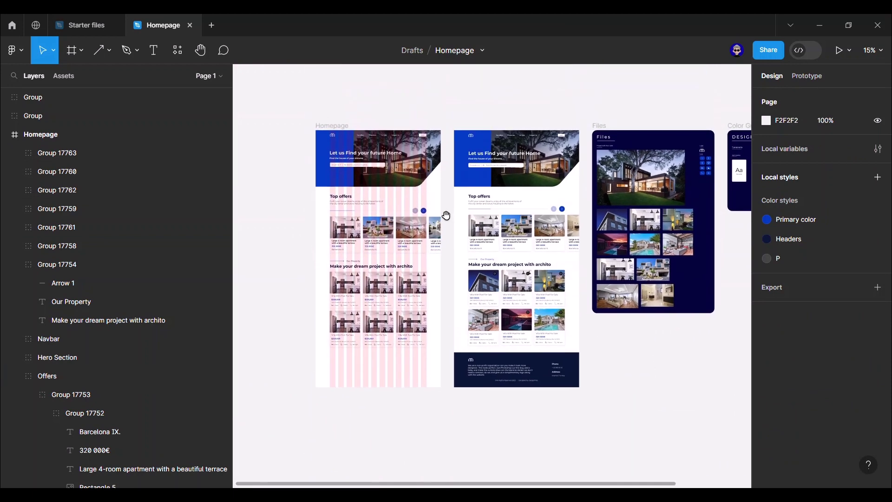
left_click(332, 125)
left_click(859, 274)
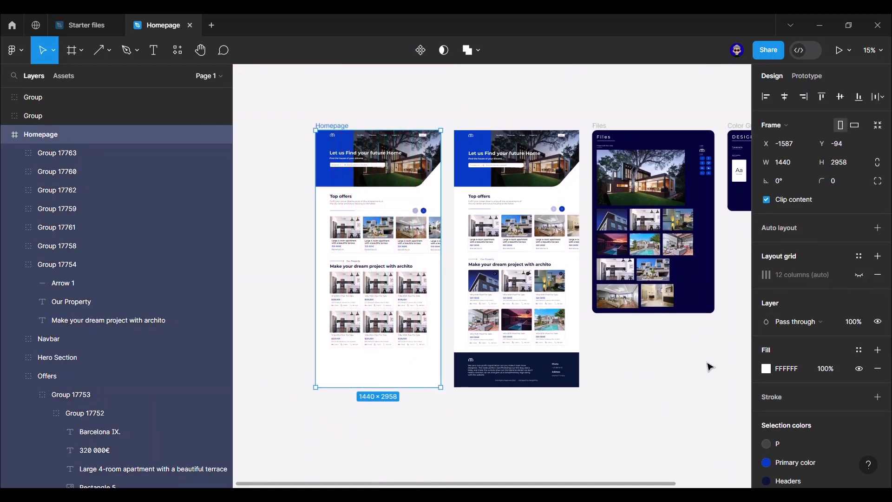
left_click(706, 365)
scroll(671, 368, "up", 2)
left_click_drag(637, 335, 677, 332)
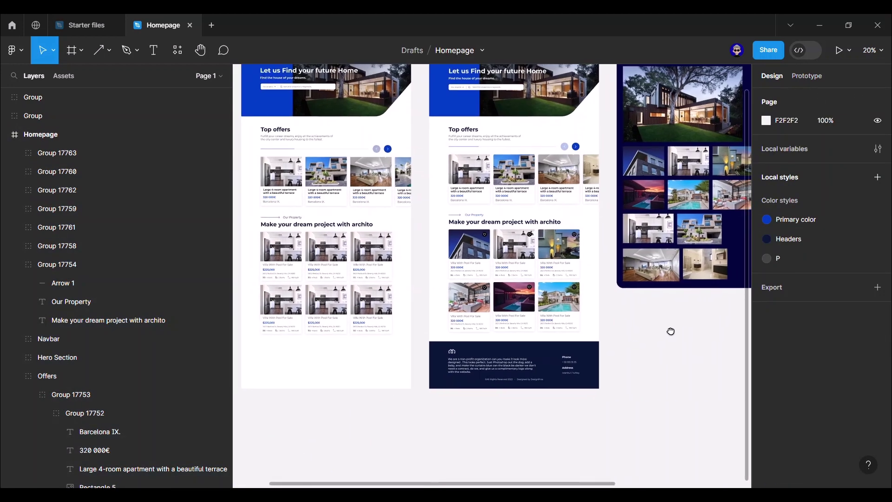
- Replace the three first-row card images with house photos copied from the Files board
left_click(640, 160)
key("ctrl+shift+c")
key("ctrl+shift+v")
left_click(279, 247, "ctrl")
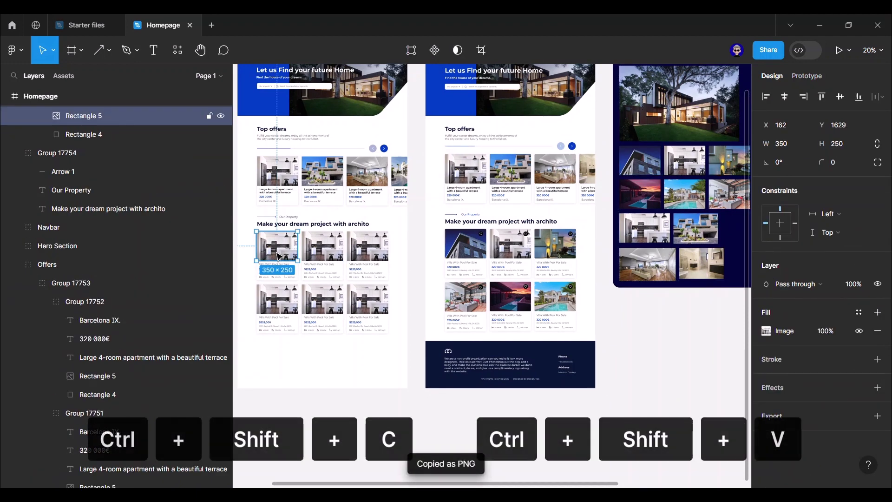
key("ctrl+shift+v")
left_click(684, 160, "ctrl")
key("ctrl+shift+c")
left_click(322, 246, "ctrl")
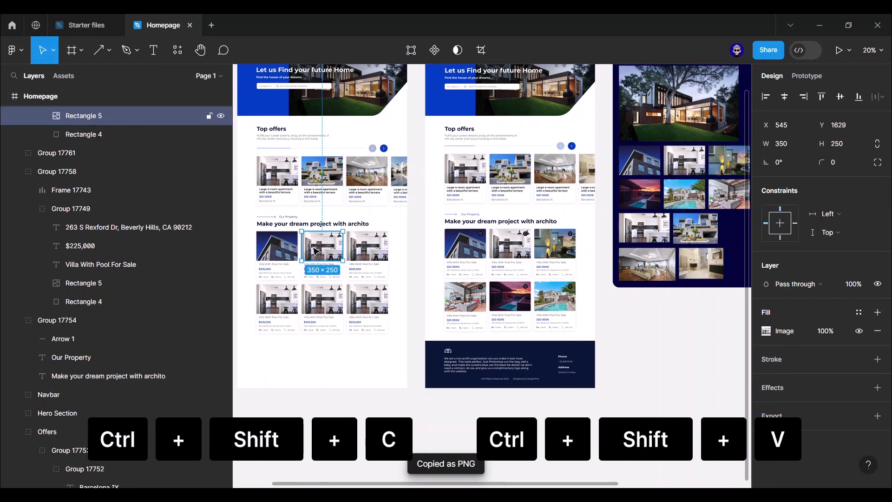
key("ctrl+shift+v")
left_click(728, 161, "ctrl")
key("ctrl+shift+c")
left_click(375, 246, "ctrl")
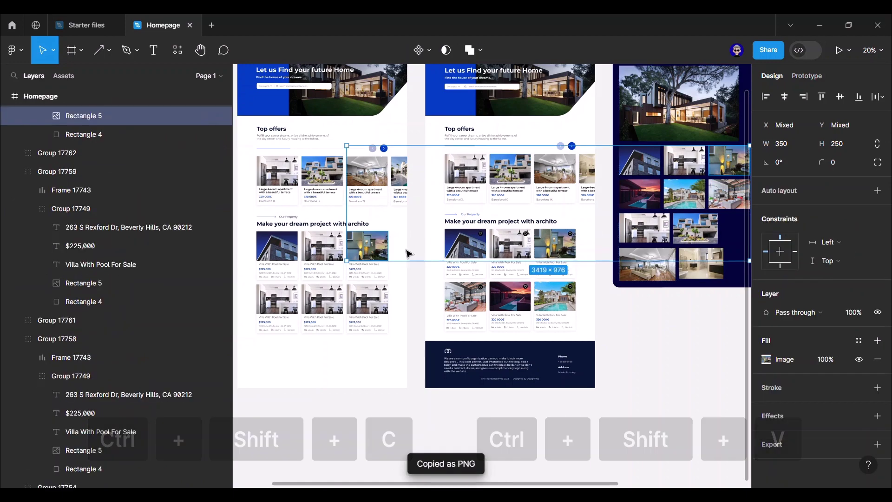
key("ctrl+shift+v")
- Put the Home Pic photo into the first card of the second row
left_click(731, 202, "ctrl")
key("ctrl+shift+c")
left_click(276, 294, "ctrl")
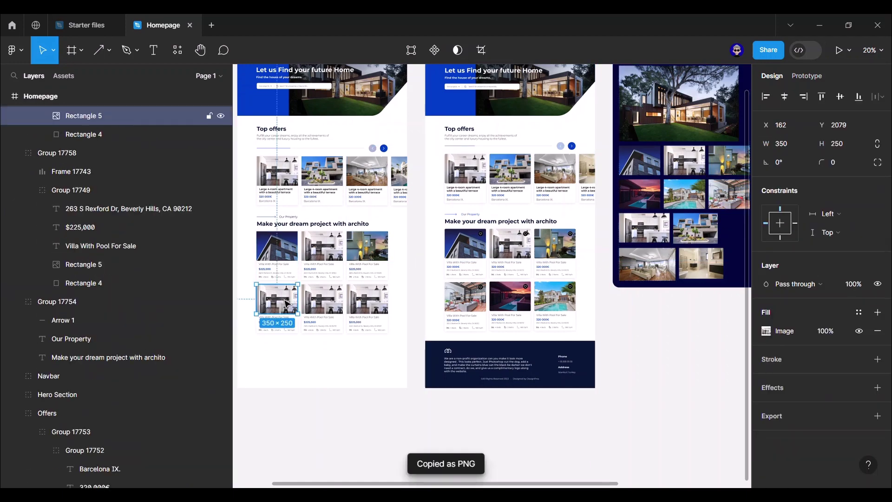
key("ctrl+shift+v")
left_click(711, 363)
scroll(712, 363, "right", 3)
scroll(712, 363, "up", 2)
scroll(645, 346, "up", 5)
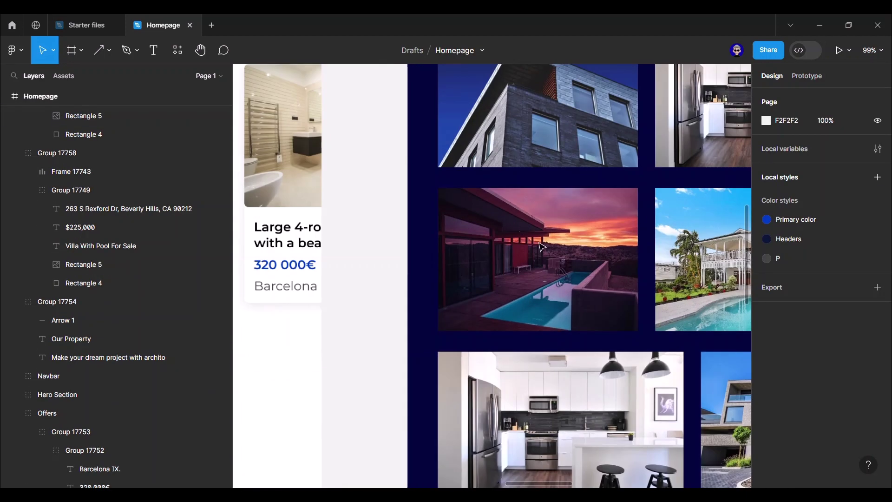
scroll(595, 353, "down", 6)
- Fill the second row's middle and third cards with the sunset pool and palm-tree villa photos
left_click(594, 247, "ctrl")
key("ctrl+shift+c")
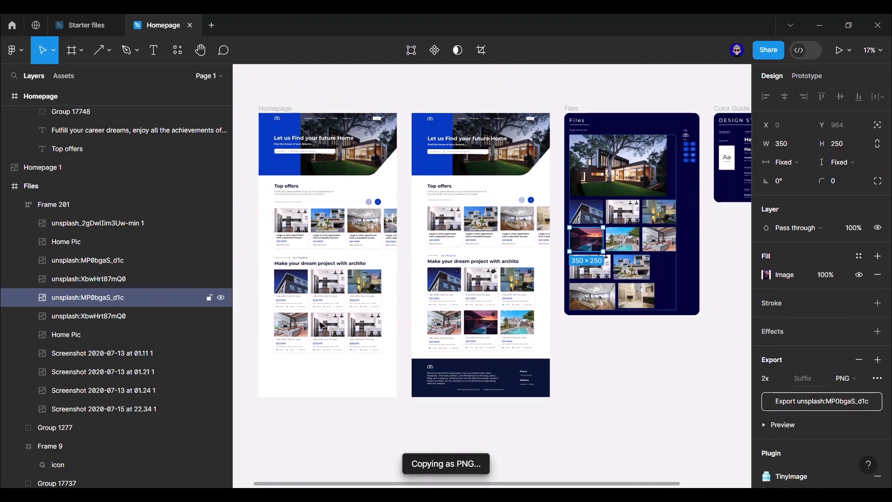
left_click(328, 324, "ctrl")
key("ctrl+shift+v")
left_click(630, 350)
scroll(629, 351, "left", 1)
left_click(649, 241, "ctrl")
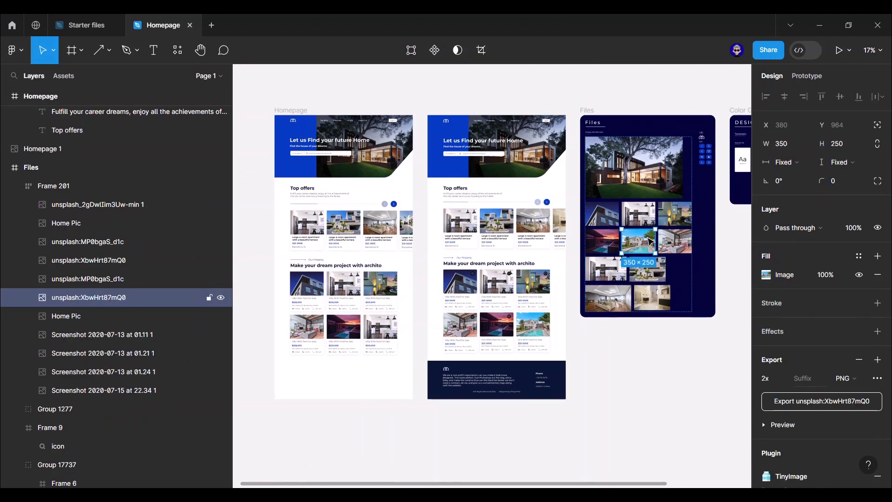
key("ctrl+shift+c")
left_click(380, 328, "ctrl")
key("ctrl+shift+v")
left_click(433, 331)
scroll(433, 330, "left", 1)
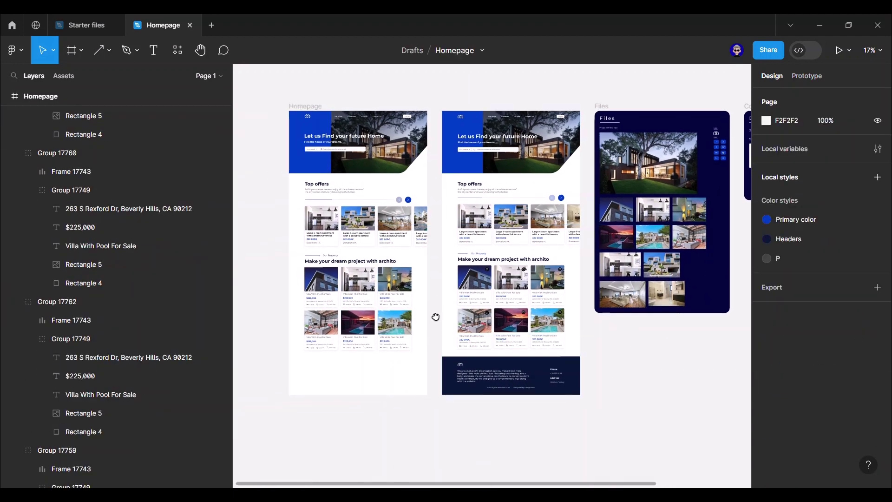
scroll(434, 320, "up", 5)
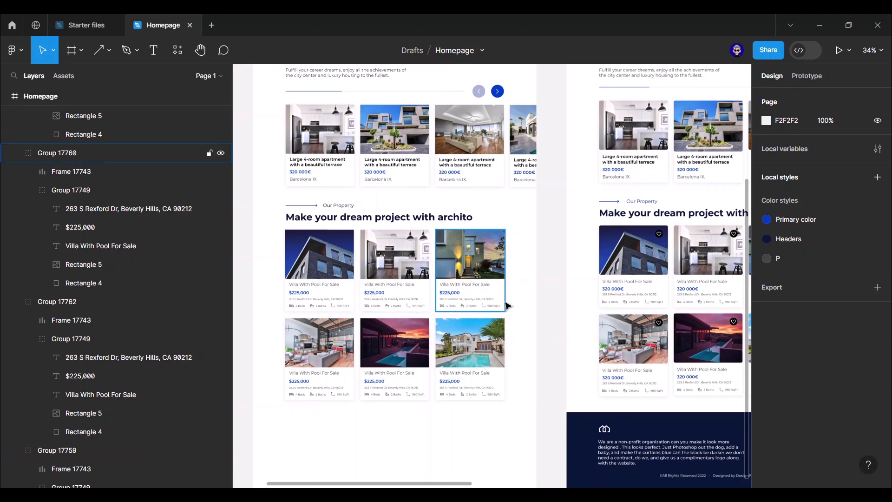
scroll(546, 239, "down", 3)
left_click_drag(554, 203, 568, 240)
scroll(565, 235, "down", 3)
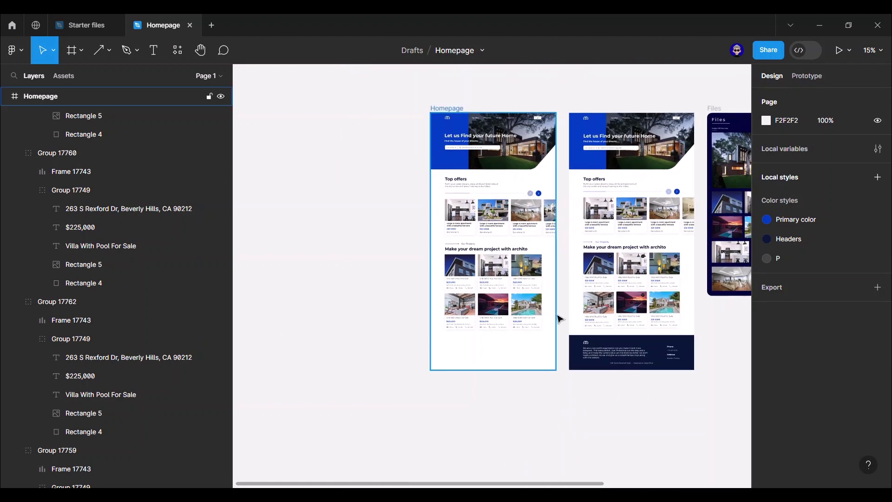
scroll(560, 319, "up", 2)
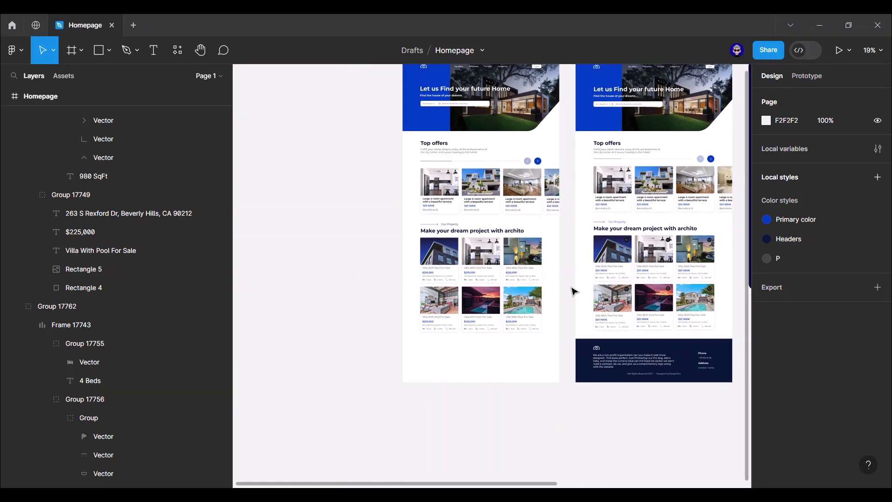
scroll(574, 292, "up", 2)
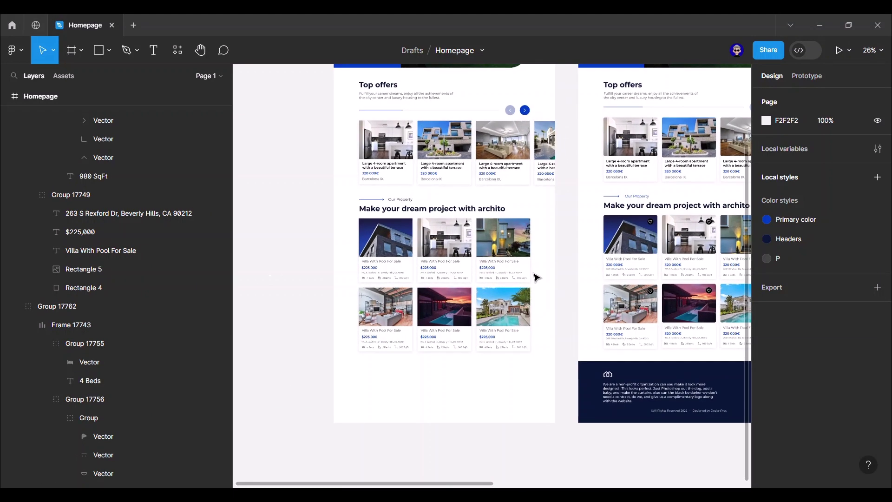
scroll(119, 211, "up", 8)
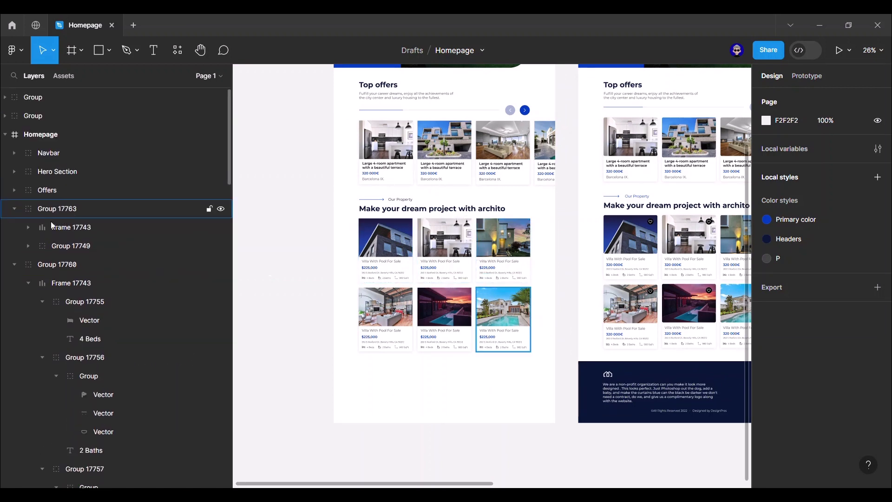
left_click(14, 216)
- Group the heading Group 17754 with the six card groups and name the group Property
left_click(14, 231)
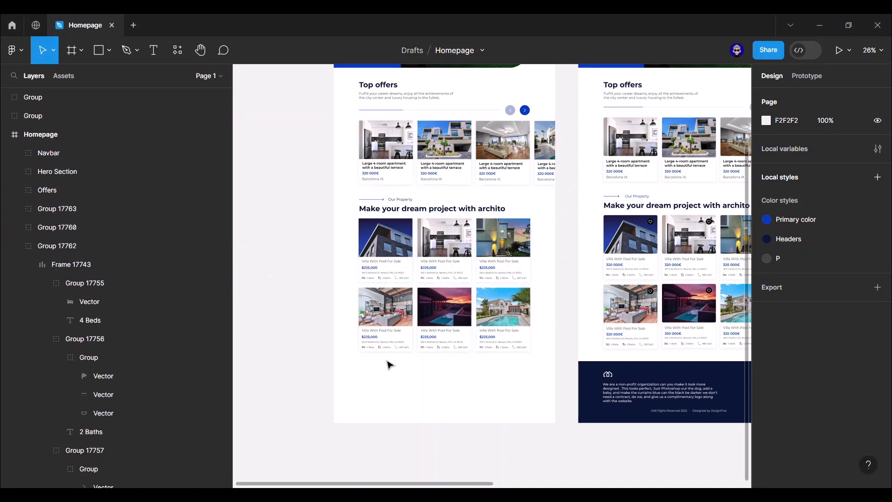
left_click(14, 246)
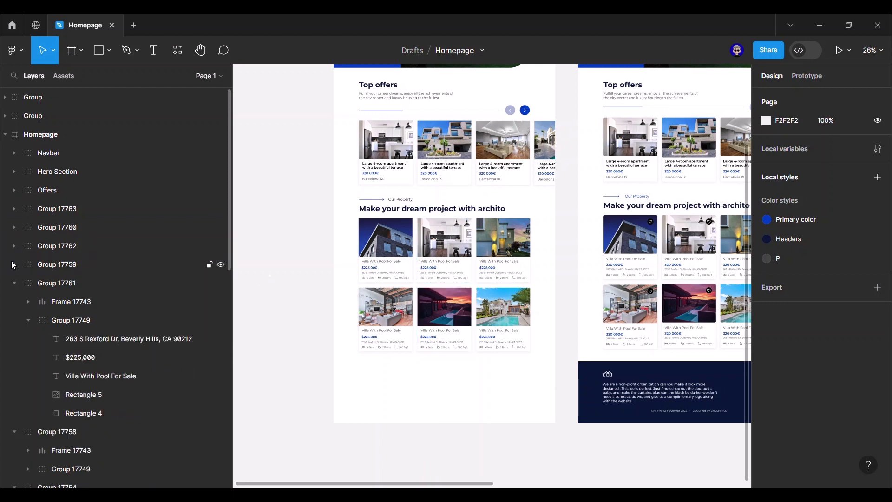
left_click(14, 283)
left_click(14, 302)
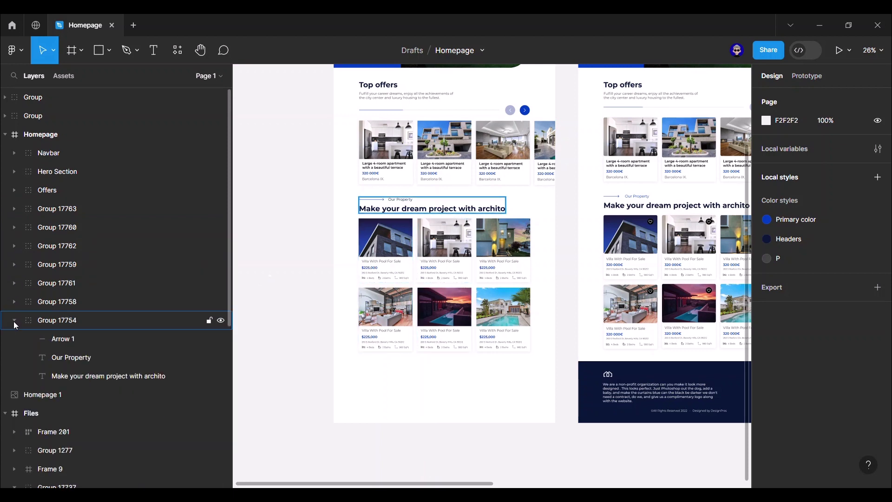
left_click(70, 322)
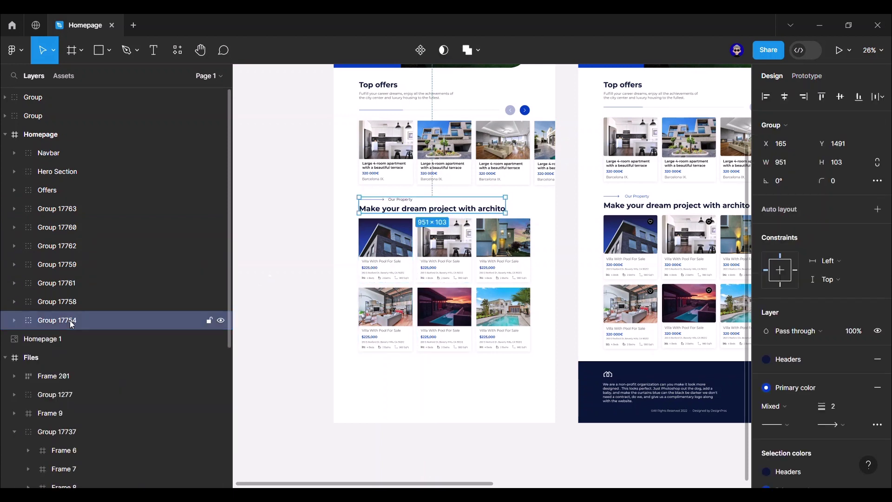
left_click(88, 207, "shift")
key("ctrl+g")
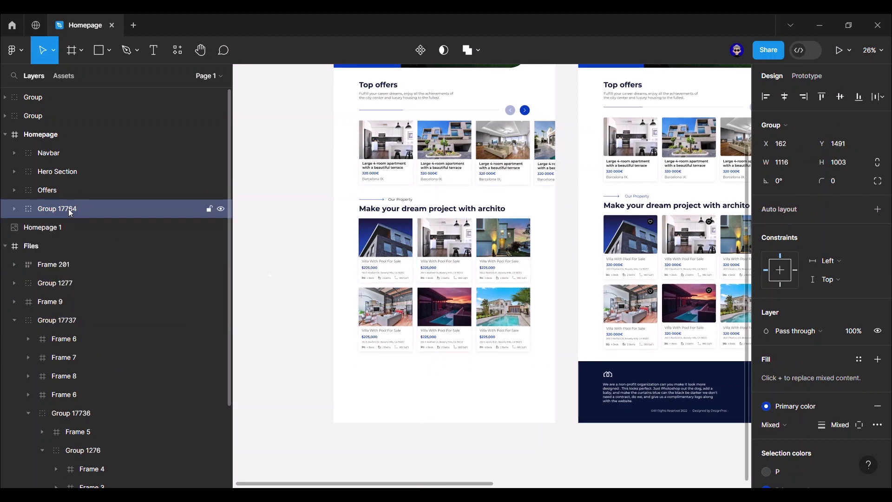
double_click(68, 209)
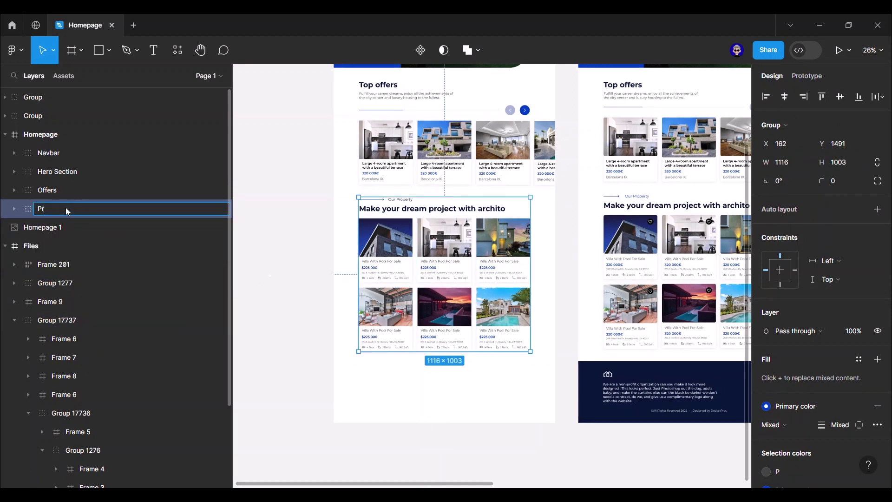
key("Return")
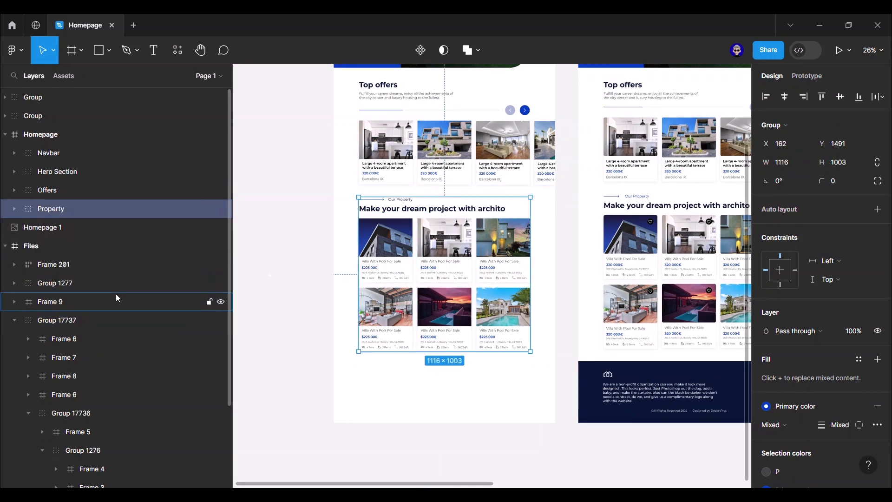
left_click(274, 342)
- Draw a 384-high rectangle below the cards, move it down, and fill it with the Headers style
scroll(465, 441, "down", 2)
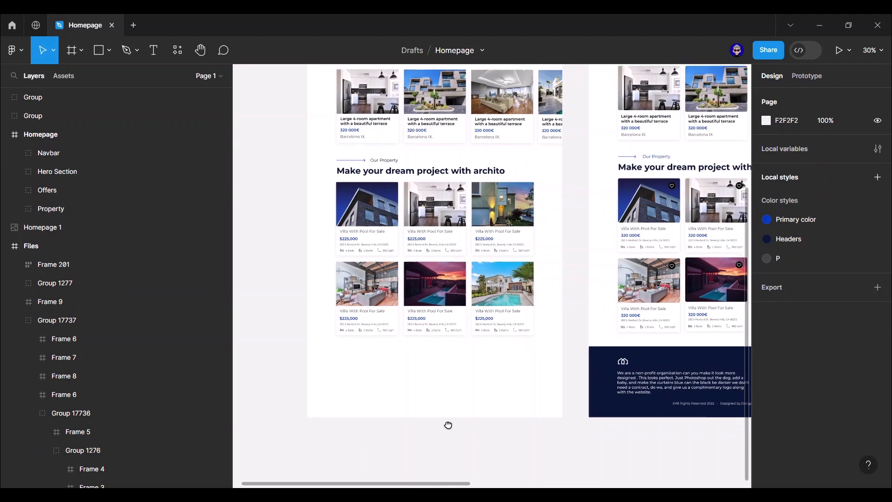
scroll(449, 425, "up", 2)
scroll(448, 425, "right", 3)
scroll(514, 427, "left", 3)
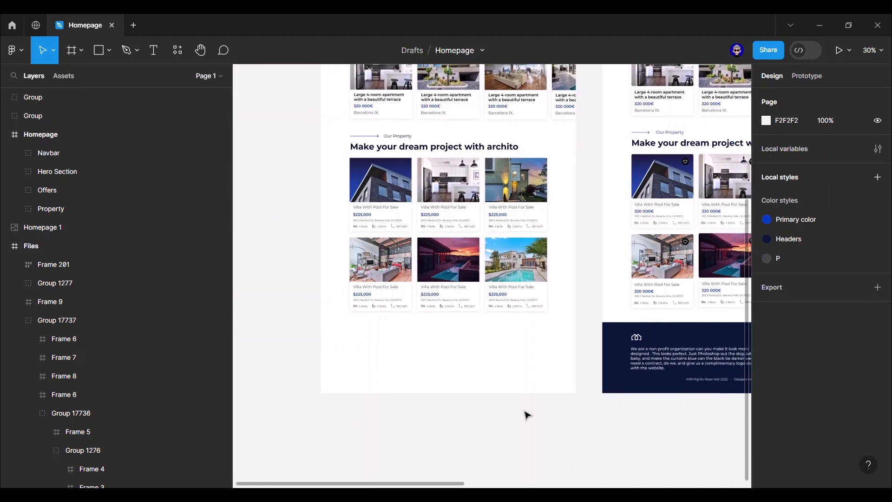
mouse_move(322, 320)
left_mouse_down()
mouse_move(581, 388)
mouse_move(575, 395)
left_mouse_up()
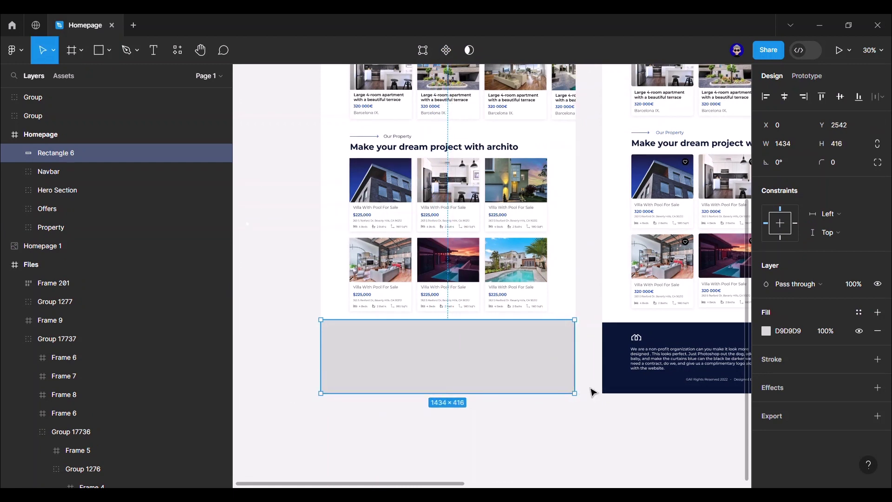
left_click(839, 146)
type("384")
key("Return")
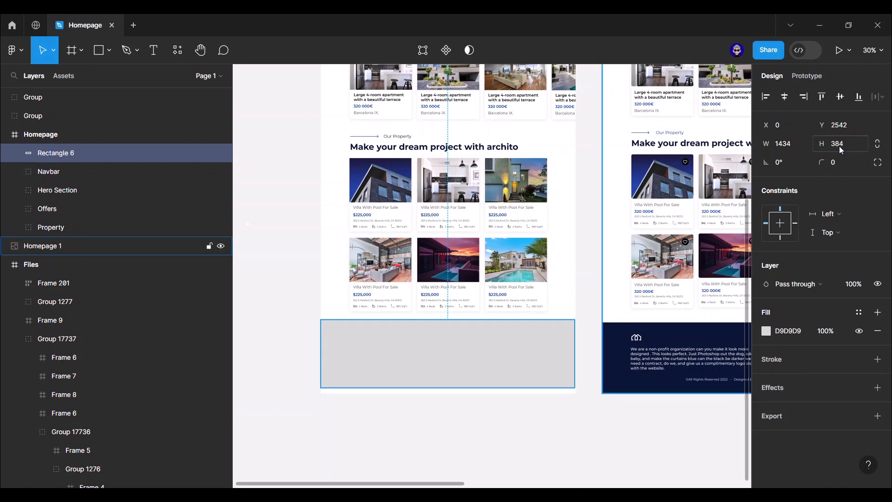
left_click_drag(502, 359, 504, 362)
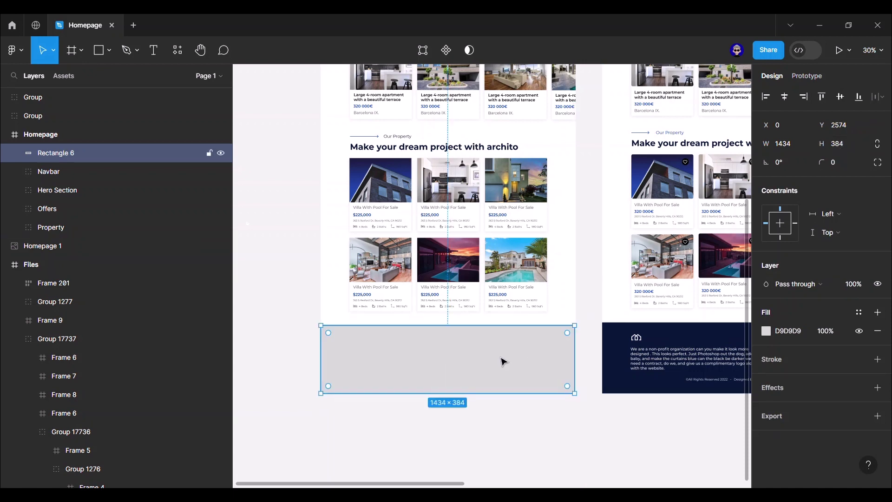
left_click(858, 312)
left_click(694, 409)
left_click(611, 446)
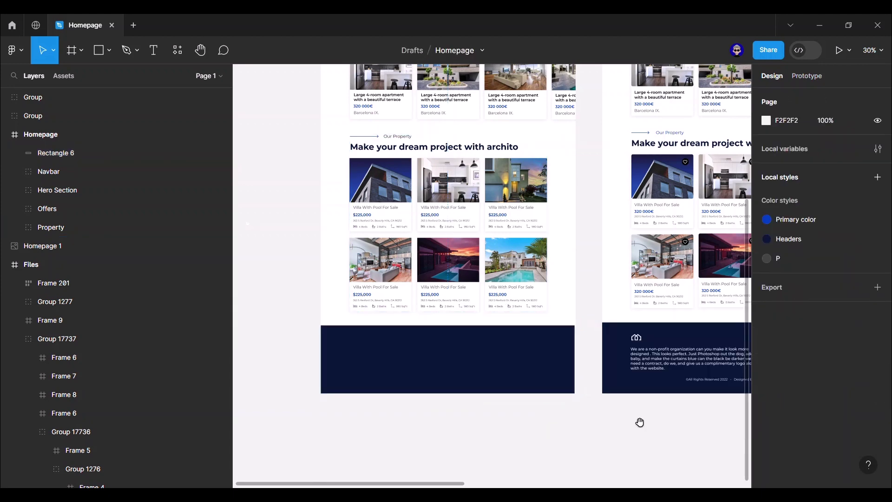
- Pick out the house logo on the Files board, then return to the dark footer rectangle
scroll(640, 422, "right", 2)
scroll(581, 349, "down", 3)
scroll(558, 278, "right", 5)
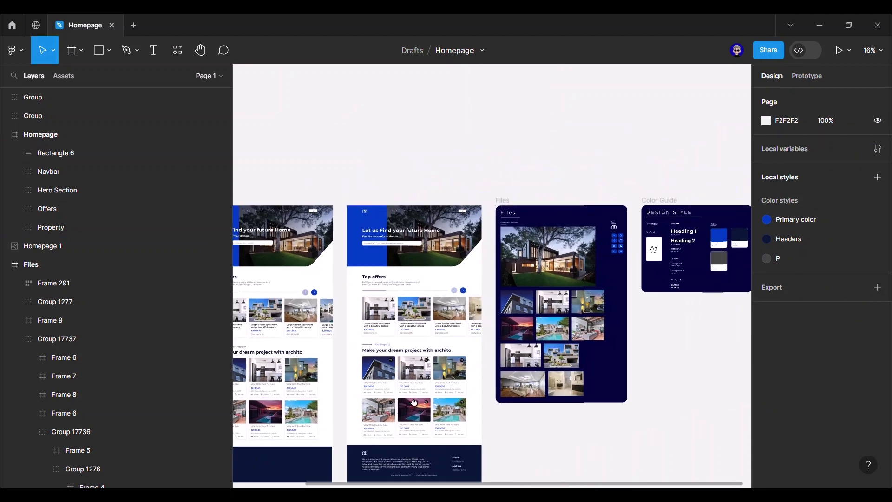
left_click(554, 237, "ctrl")
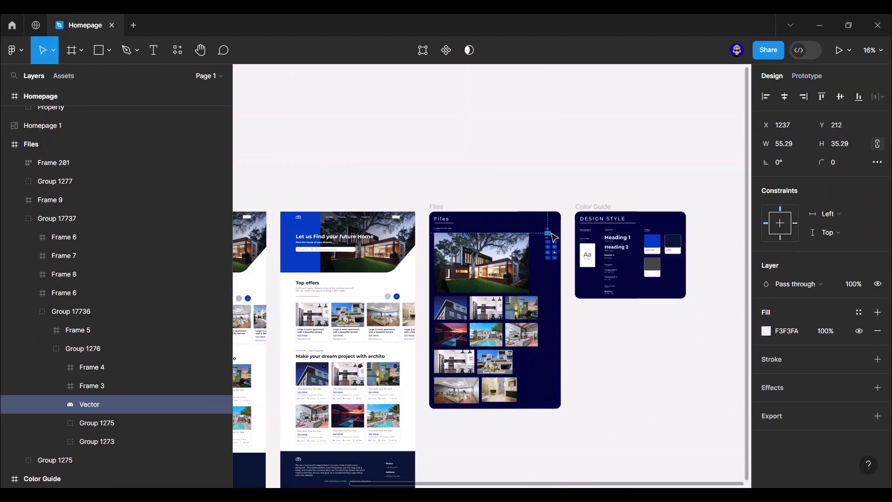
left_click(584, 401)
scroll(534, 474, "down", 3)
scroll(511, 418, "down", 3)
scroll(480, 360, "up", 5)
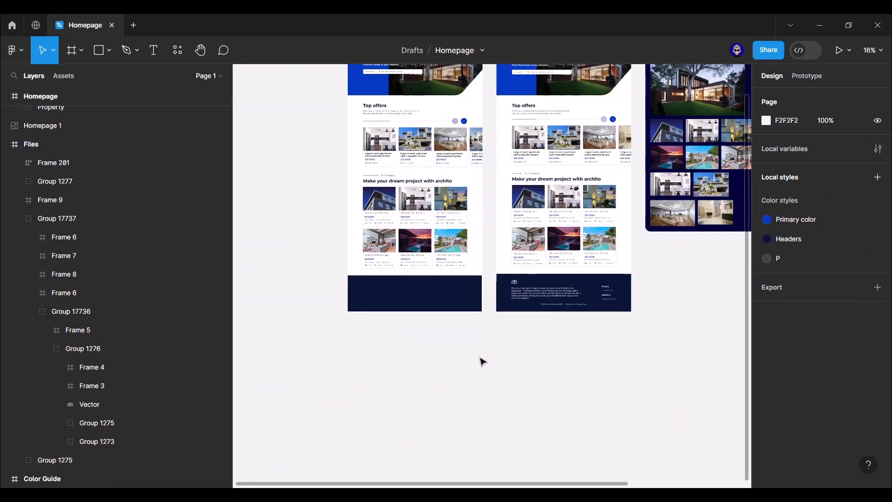
left_click(403, 267)
left_click_drag(414, 311, 472, 394)
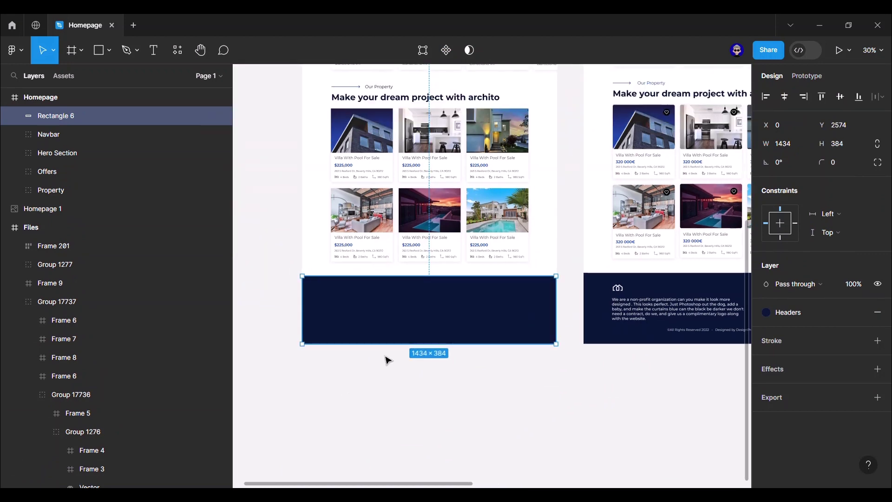
- Paste the house logo onto the footer and align it to the Homepage's 12-column grid
right_click(341, 296)
left_click(347, 155)
scroll(344, 300, "up", 3)
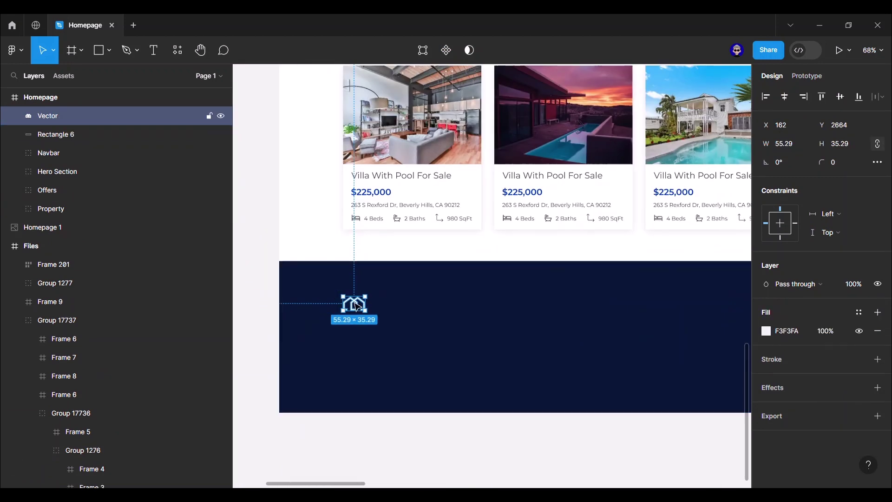
key("shift+Return")
key("ctrl+shift+4")
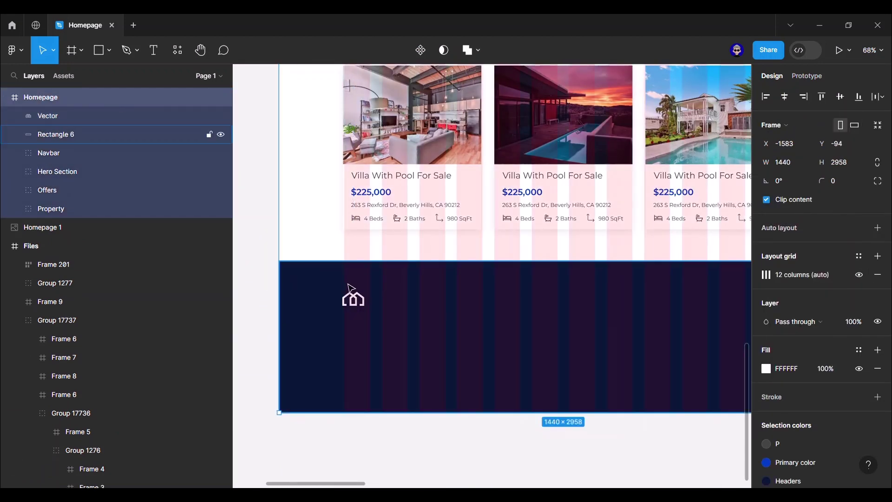
left_click(353, 300)
key("alt")
key("shift+Up")
key("Right")
key("Right")
key("Right")
key("Right")
key("Right")
scroll(367, 279, "up", 5)
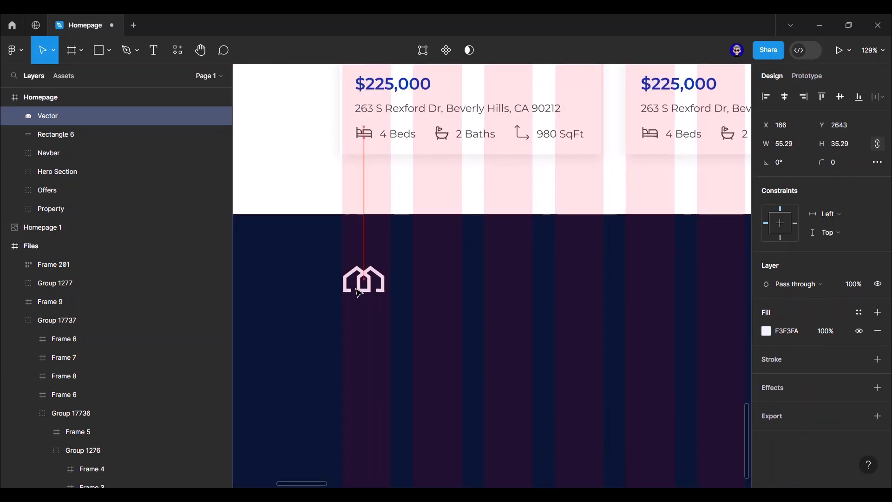
scroll(375, 235, "down", 5)
key("Escape")
- Paste a copy of the Top offers description into the footer and replace it with the non-profit paragraph
scroll(303, 319, "up", 4)
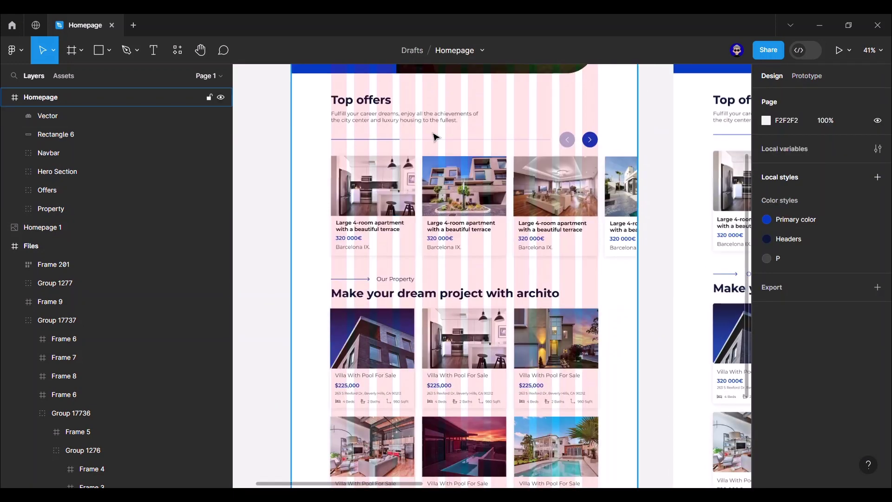
double_click(404, 122)
scroll(407, 160, "down", 3)
scroll(407, 160, "down", 5)
scroll(327, 139, "up", 5)
key("ctrl+v")
key("shift+Up")
key("shift+Up")
key("shift+Up")
key("alt")
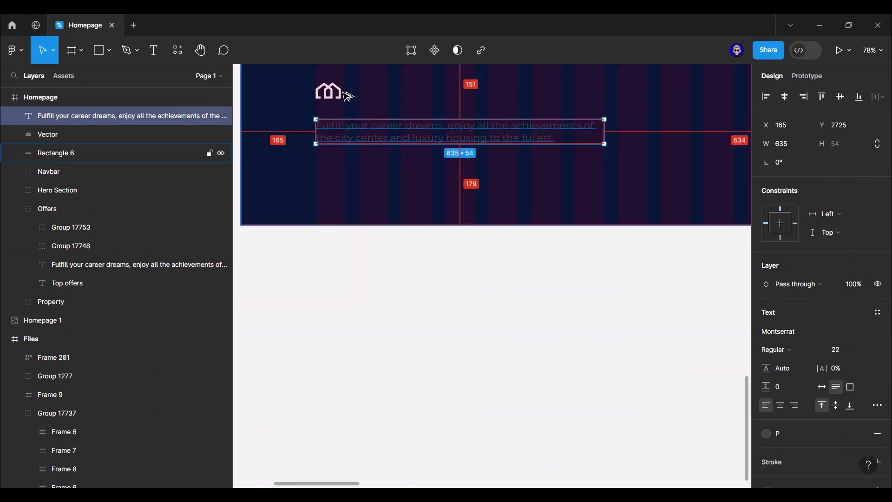
key("Up")
key("Up")
key("Up")
key("Up")
key("Up")
key("Up")
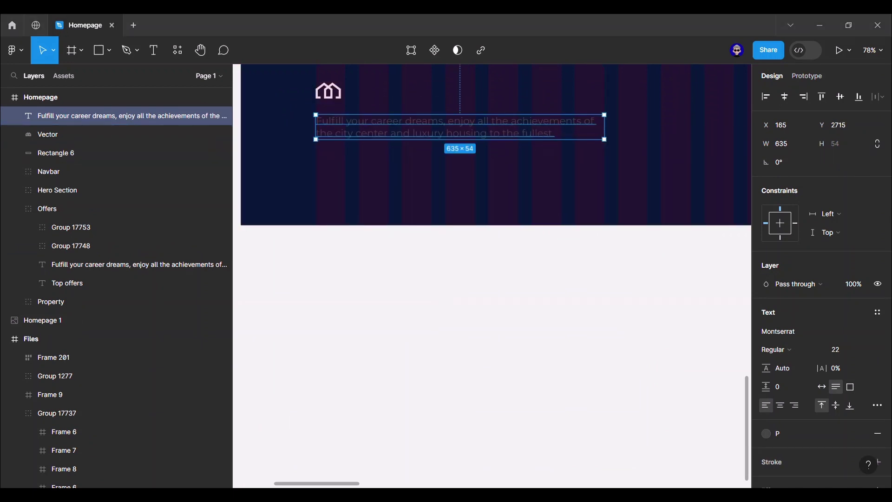
type("We are a non-profit organization can you make it look more designed. This looks perfect. Just Photoshop out the dog, add a baby, and make the curtains blue can the black be darker we don't need a contract, do we, and give us a complimentary logo along with the website.")
- Make the paragraph 765 wide, Medium weight, and white (FFFFFF)
left_click(793, 144)
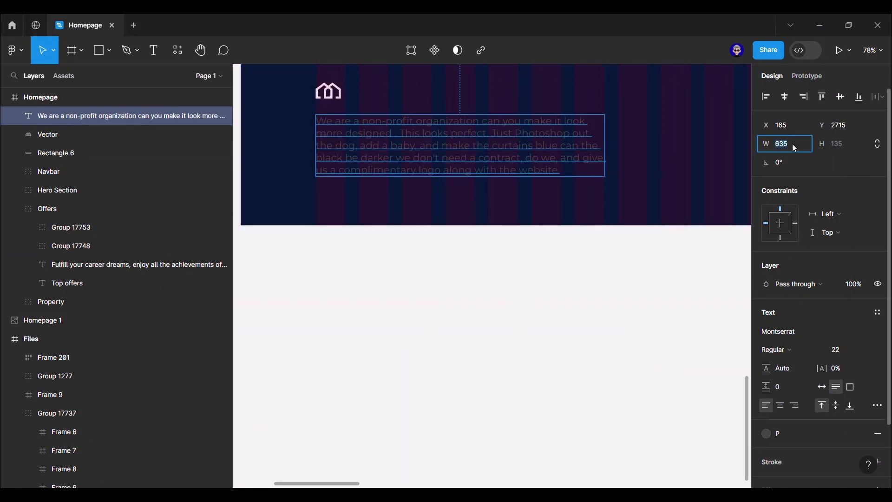
type("765")
key("Return")
left_click(776, 349)
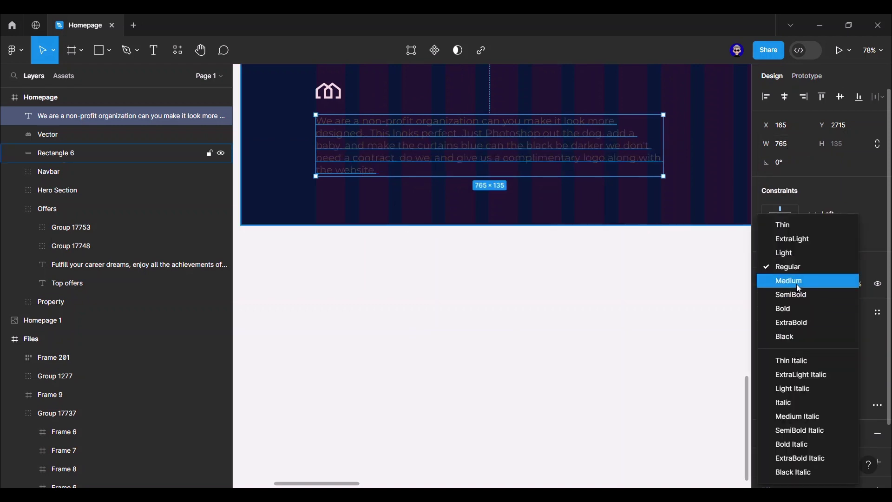
left_click(785, 280)
left_click(860, 437)
key("Escape")
key("Escape")
- Duplicate the paragraph below itself and replace the copy with the copyright line
scroll(444, 349, "up", 3)
scroll(454, 279, "down", 3)
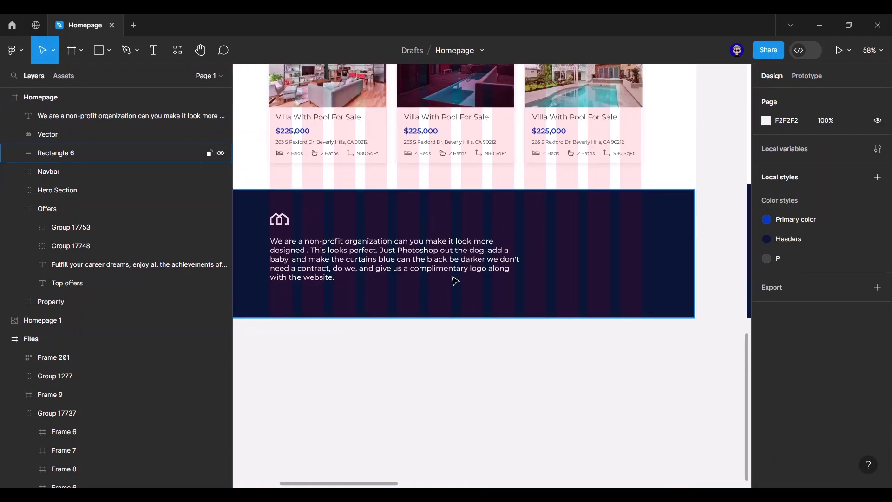
left_click_drag(454, 269, 462, 308)
type("©All Rights Reserved blablabla :)")
- Centre-constrain the copyright line, then group the logo, paragraph and footer background
left_click(785, 97)
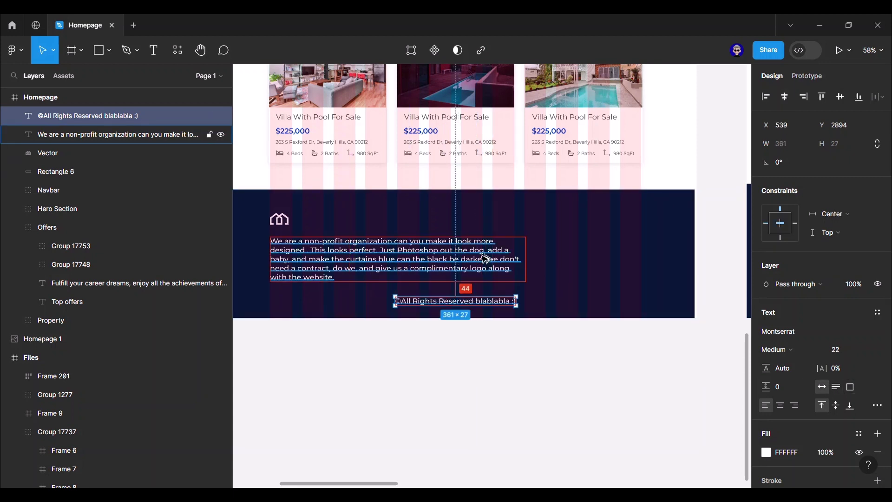
left_click(484, 257, "shift")
left_click(279, 219, "shift")
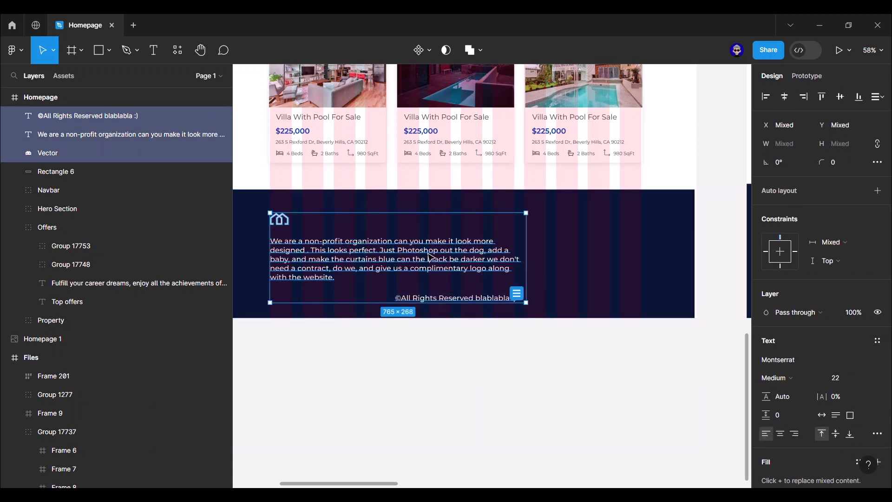
key("ctrl+g")
left_click(604, 259, "shift")
key("ctrl+g")
key("Escape")
- Duplicate the copyright text up to the right and make it a bold 'Phone' heading
scroll(489, 264, "right", 2)
left_click(421, 303, "ctrl")
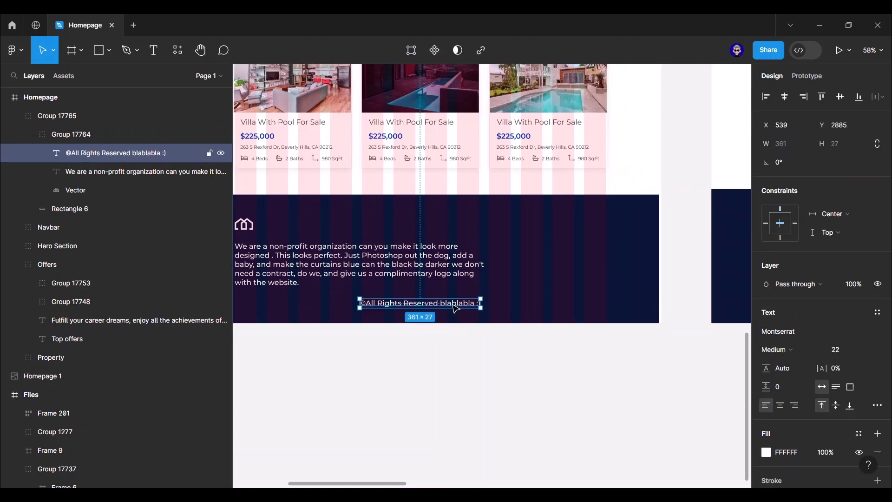
left_click_drag(456, 307, 634, 246)
key("Return")
type("Phone")
key("Escape")
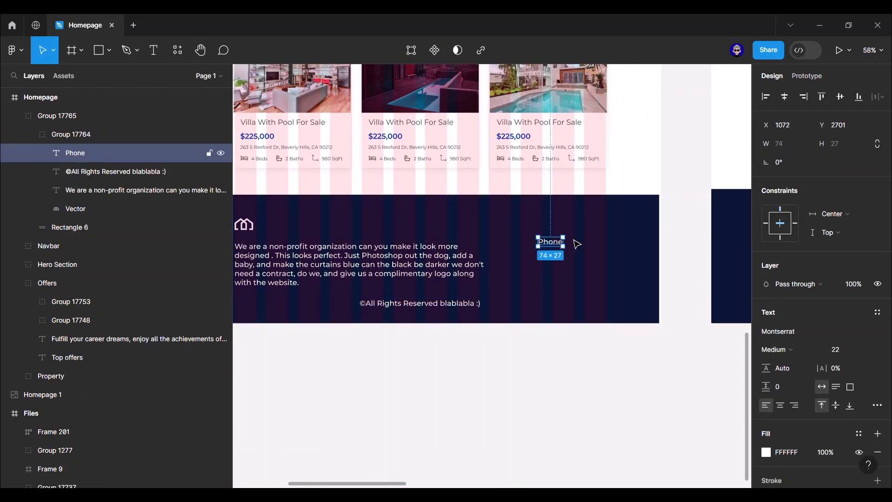
left_click(778, 350)
left_click(831, 309)
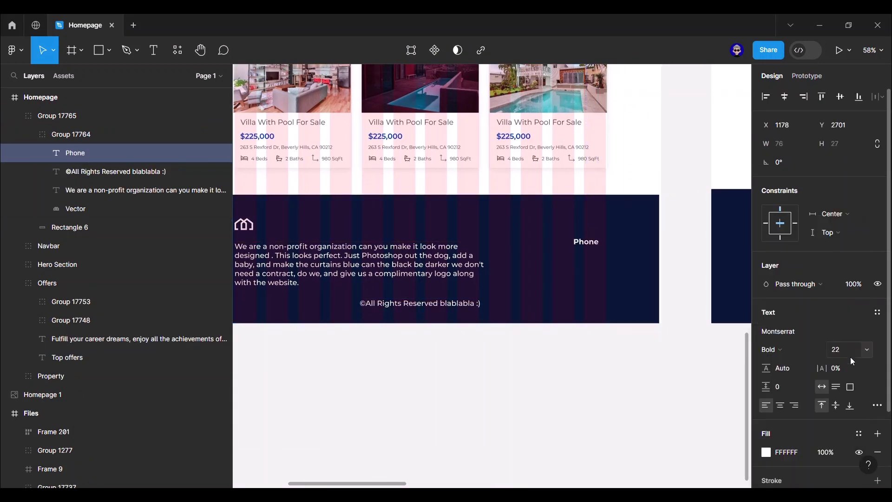
- Duplicate the heading into '+ 55 555 55 55' in Regular weight at size 18
key("ctrl+d")
key("Return")
type("+ 55 555 55 55")
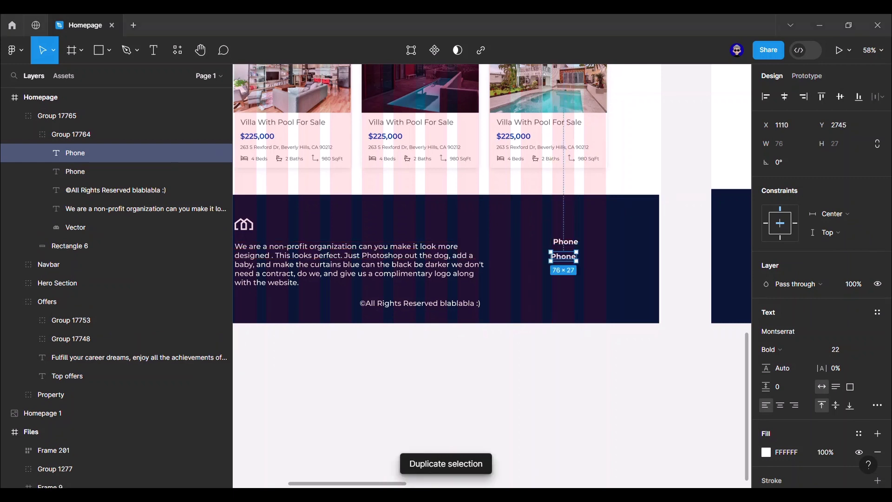
key("Escape")
left_click(771, 349)
left_click(790, 270)
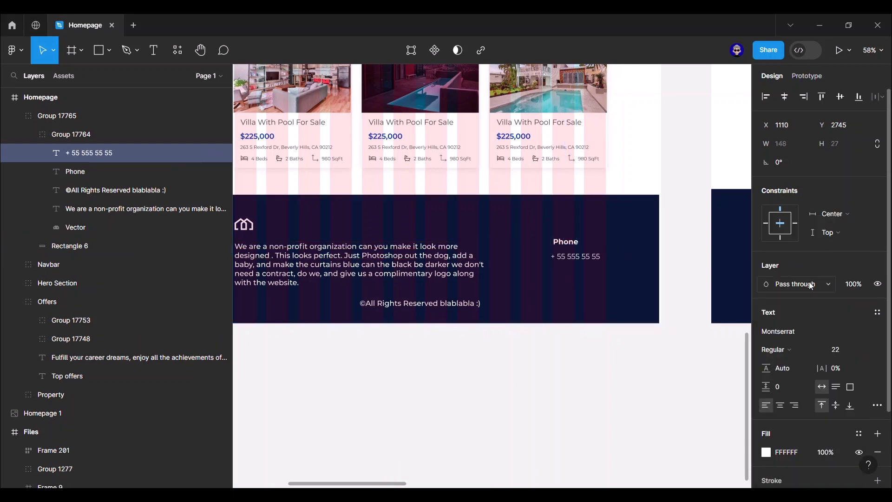
left_click(772, 349)
left_click(797, 274)
left_click(841, 349)
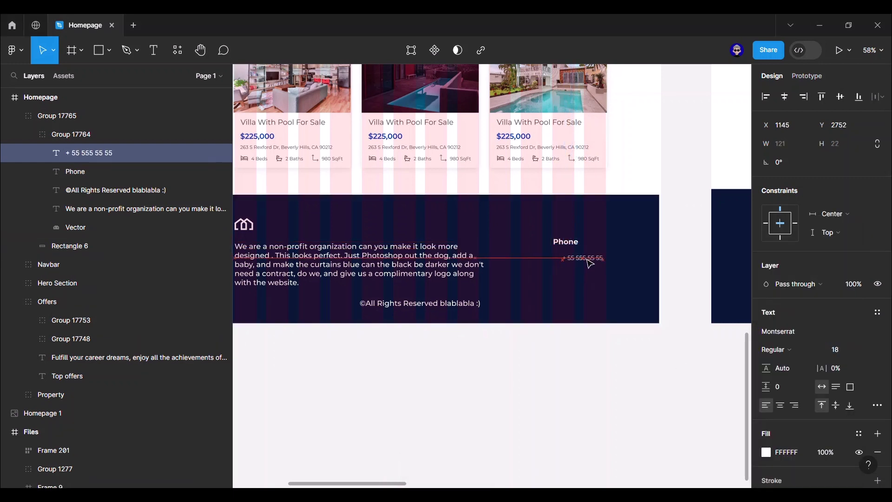
- Place the number under Phone, group them, and copy the group below
left_click_drag(590, 263, 592, 262)
left_click(579, 245)
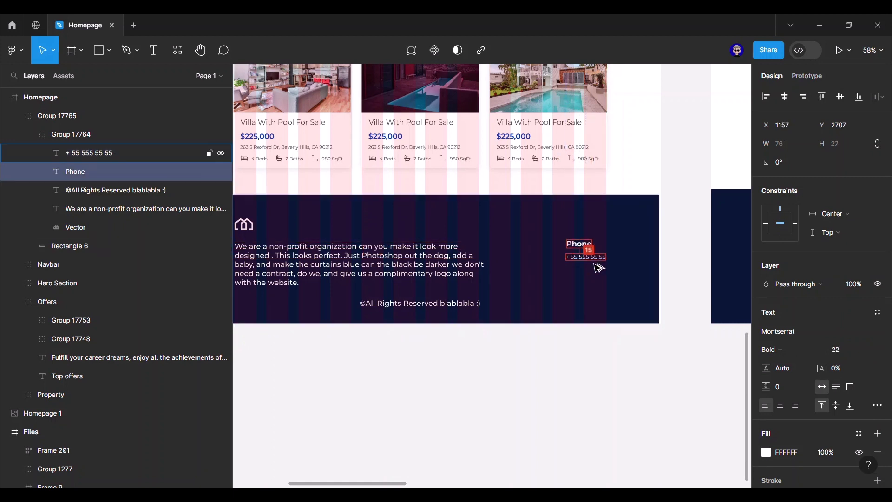
left_click(586, 257, "shift")
key("ctrl+g")
key("ctrl+d")
left_click_drag(586, 257, 585, 283)
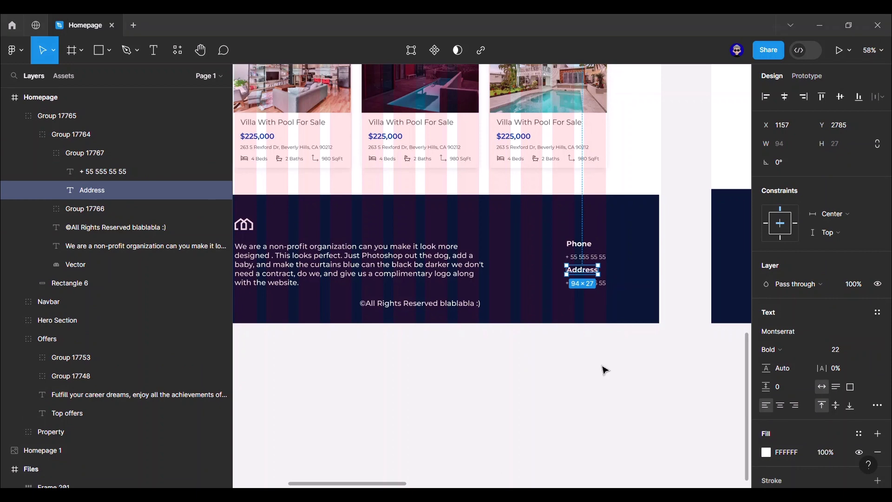
- Turn the copy into Address / 'Istanbul / turkey', align both blocks, and group them
left_click(102, 171)
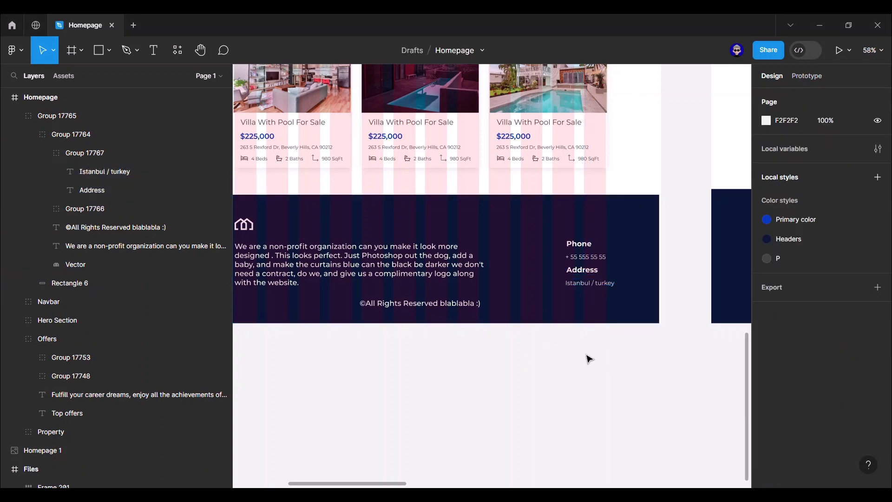
scroll(588, 358, "up", 5)
left_click(632, 295)
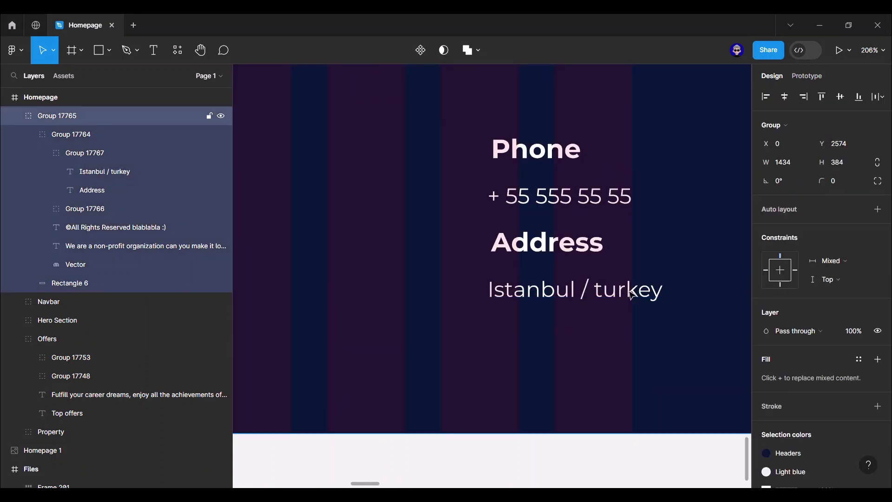
left_click_drag(631, 295, 611, 299)
left_click_drag(548, 243, 516, 243)
left_click_drag(534, 153, 504, 153)
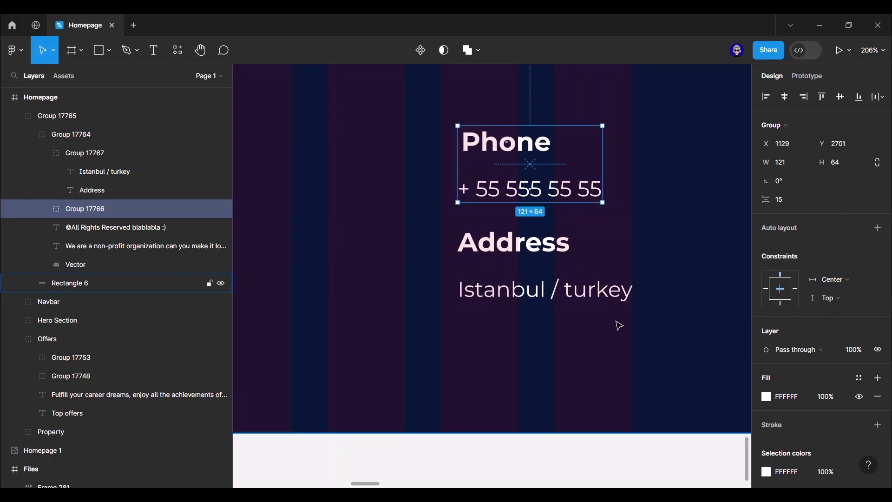
scroll(619, 322, "down", 5)
left_click(622, 311, "shift")
key("ctrl+g")
- Check the footer content group, copyright line and Homepage frame, then clear the selection
scroll(627, 296, "down", 3)
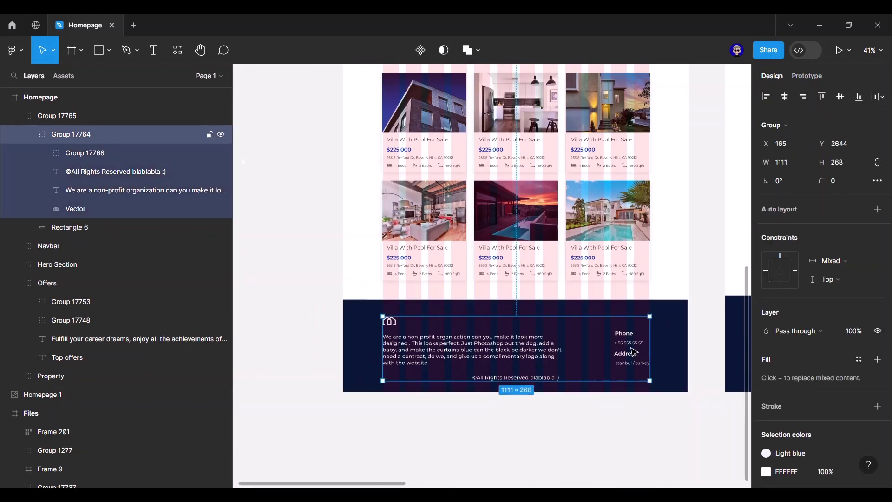
left_click(107, 135)
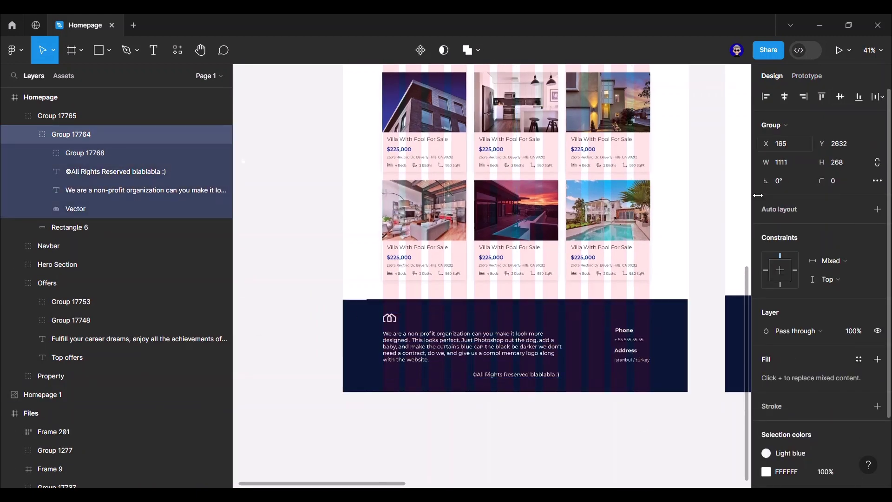
left_click(557, 458)
scroll(621, 240, "down", 3)
scroll(481, 328, "up", 5)
left_click(486, 305)
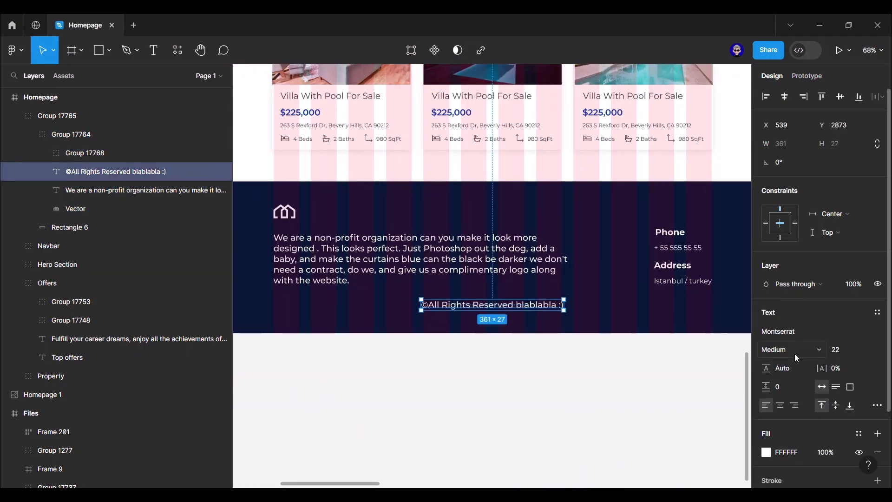
left_click(525, 415)
scroll(524, 415, "down", 4)
scroll(525, 416, "down", 2)
left_click(396, 135)
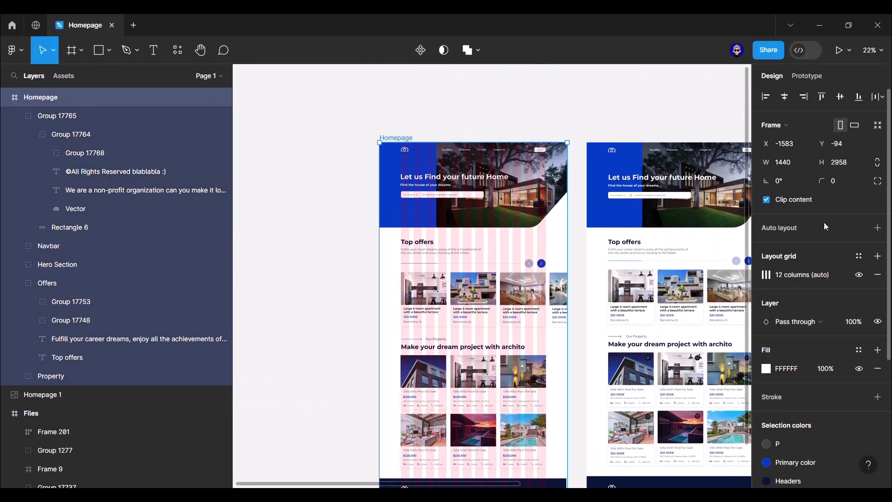
scroll(399, 121, "down", 1)
key("Escape")
- Present the Homepage frame and scroll past the villa cards to the footer
left_click(398, 98)
left_click(847, 51)
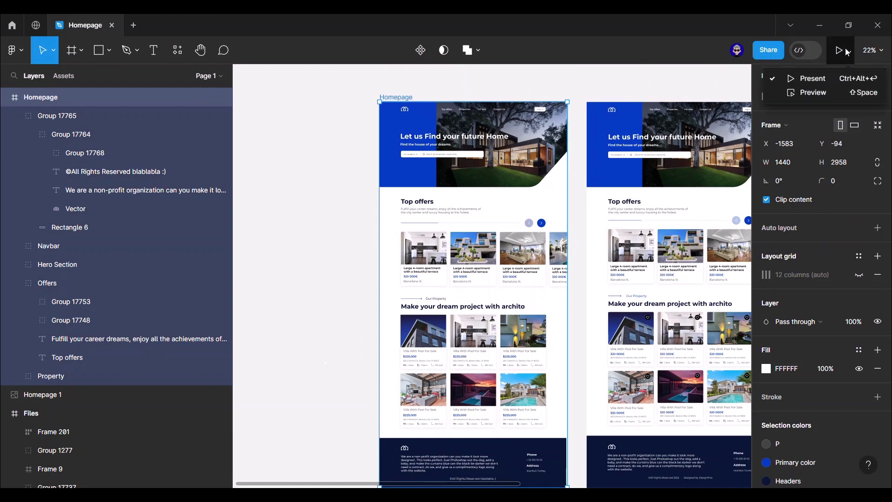
left_click(808, 78)
scroll(818, 350, "down", 4)
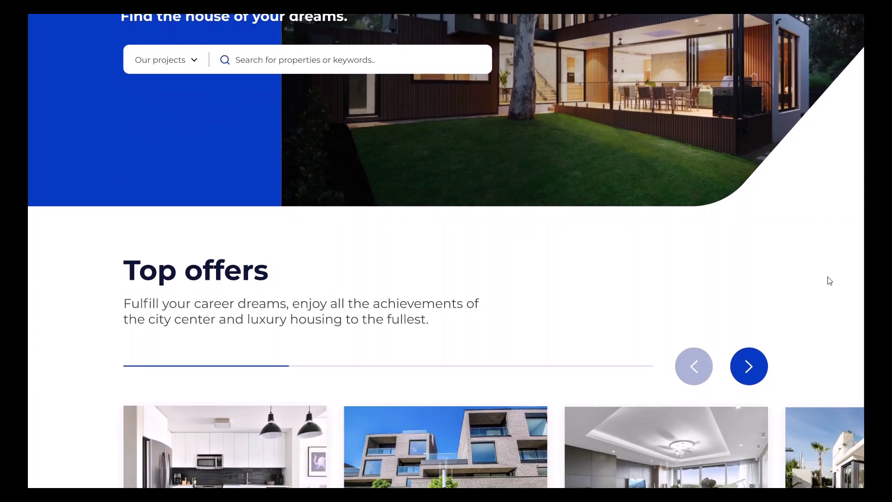
scroll(830, 355, "down", 10)
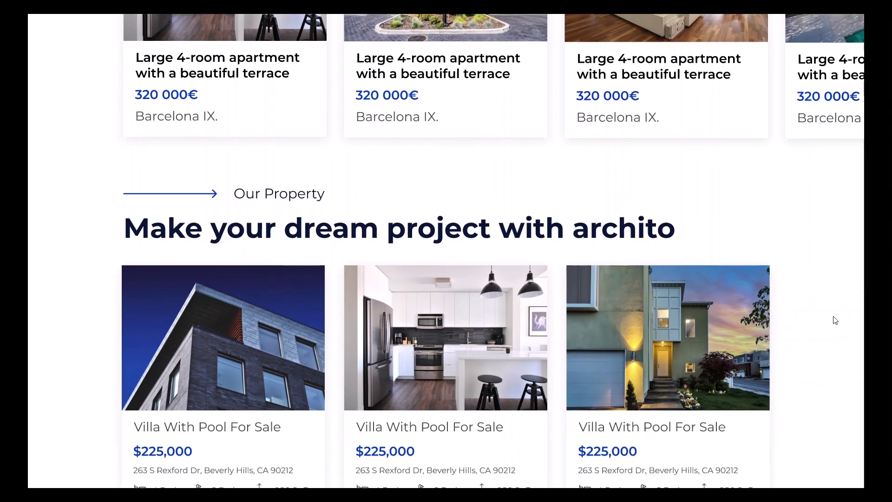
scroll(830, 214, "down", 8)
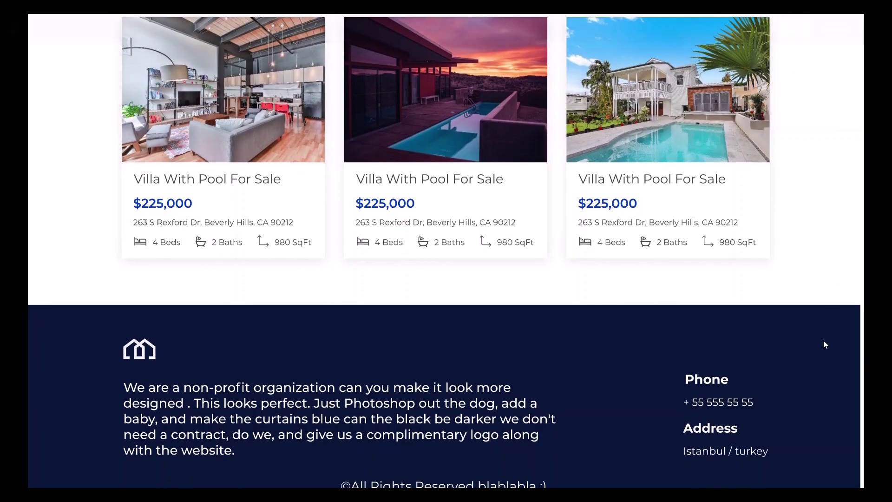